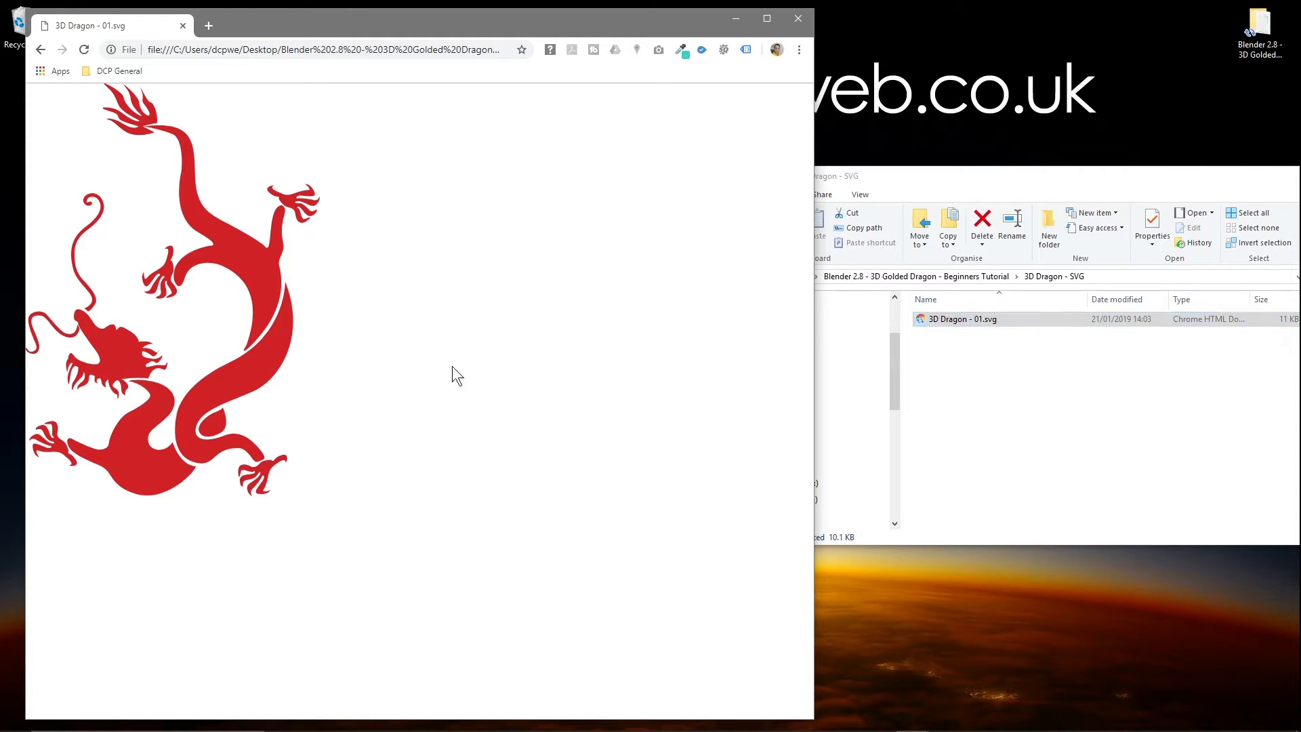
Examine the dragon artwork up close and inspect the path element in the SVG file's source code
scroll(244, 390, "up", 8, "ctrl")
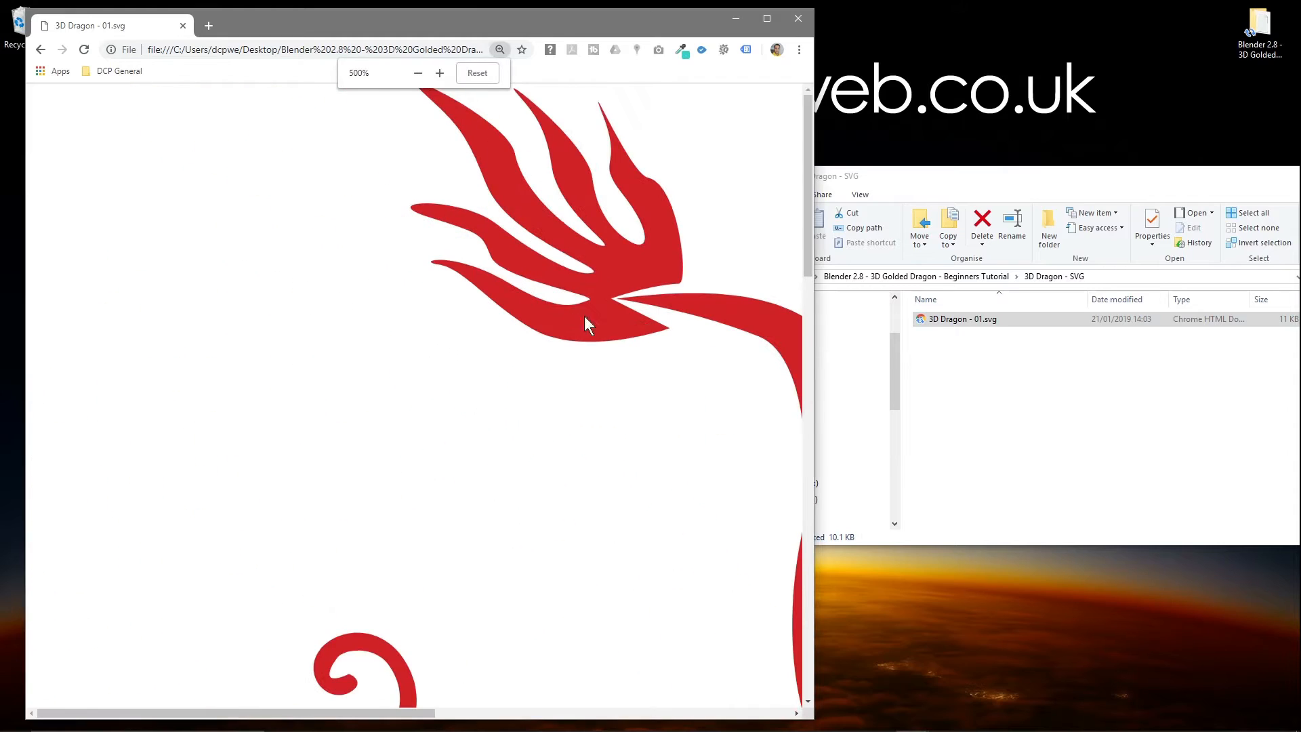
scroll(527, 336, "down", 8, "ctrl")
right_click(702, 320)
left_click(748, 469)
scroll(409, 408, "down", 7)
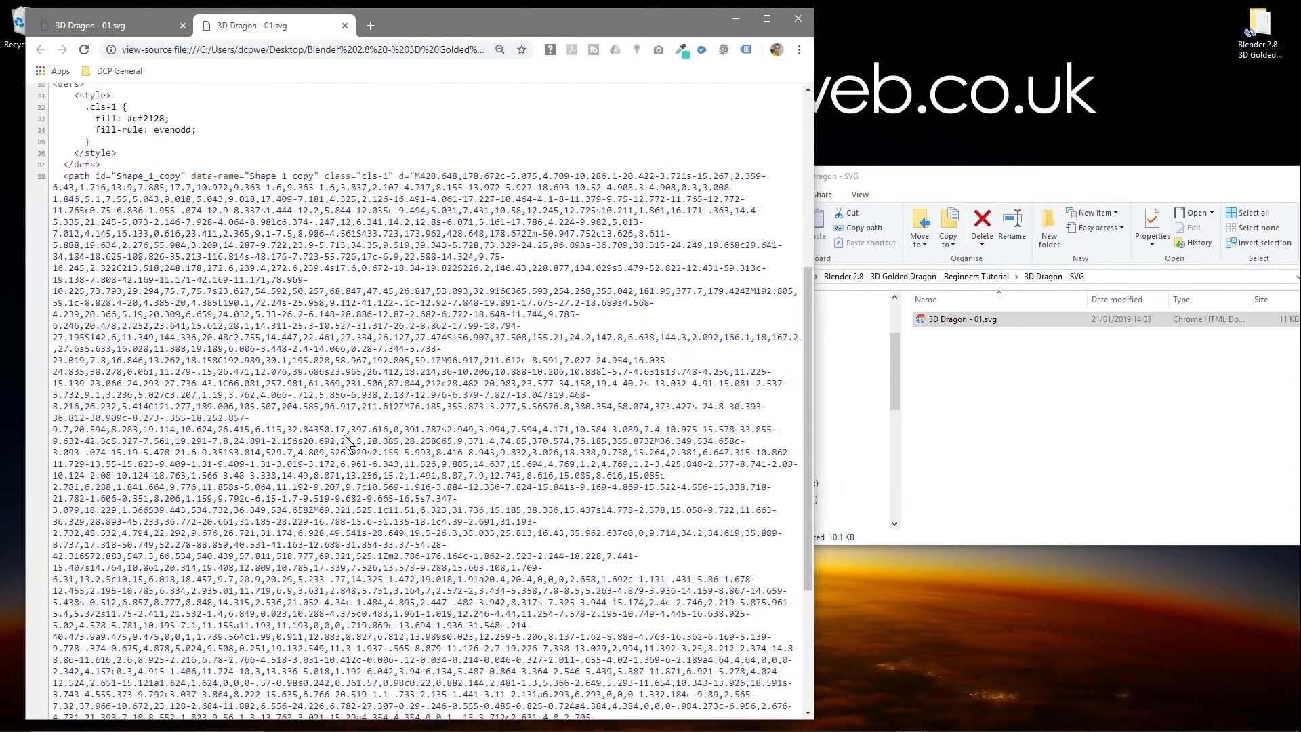
scroll(186, 241, "up", 2)
left_click_drag(63, 177, 494, 613)
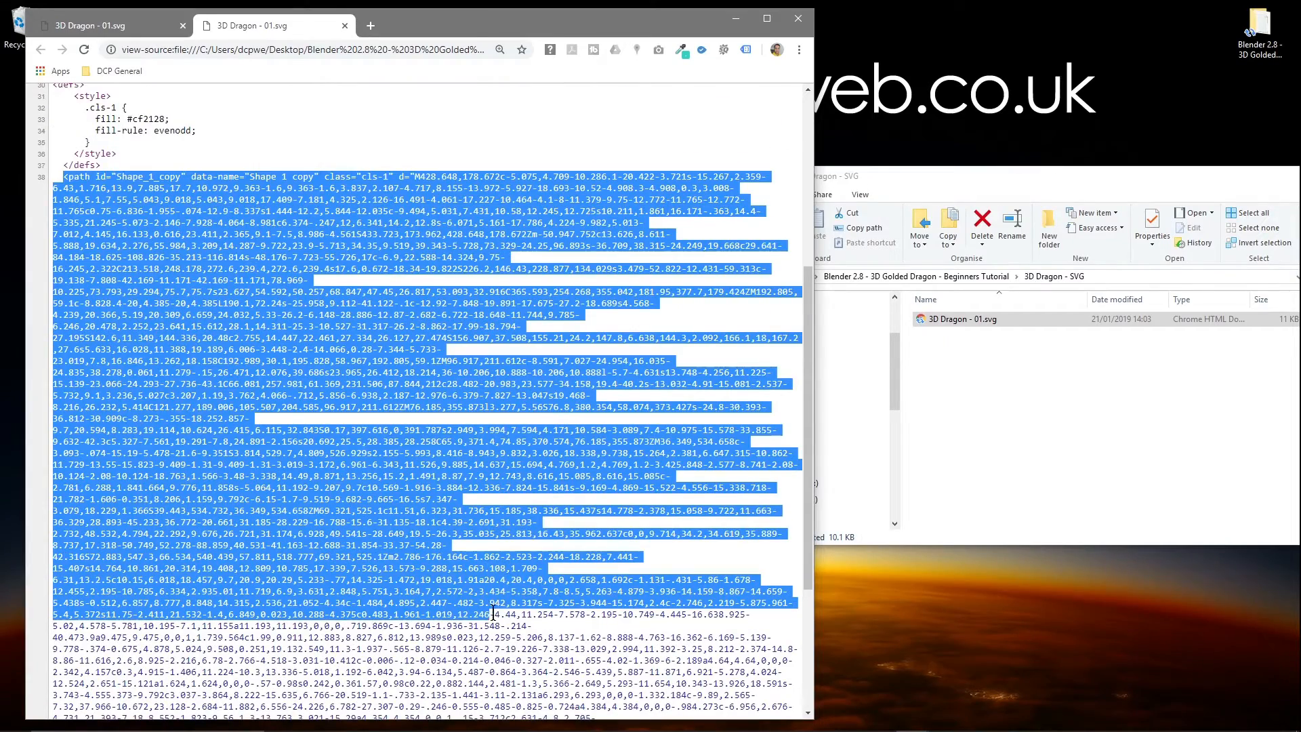
triple_click(86, 177)
scroll(314, 307, "down", 3)
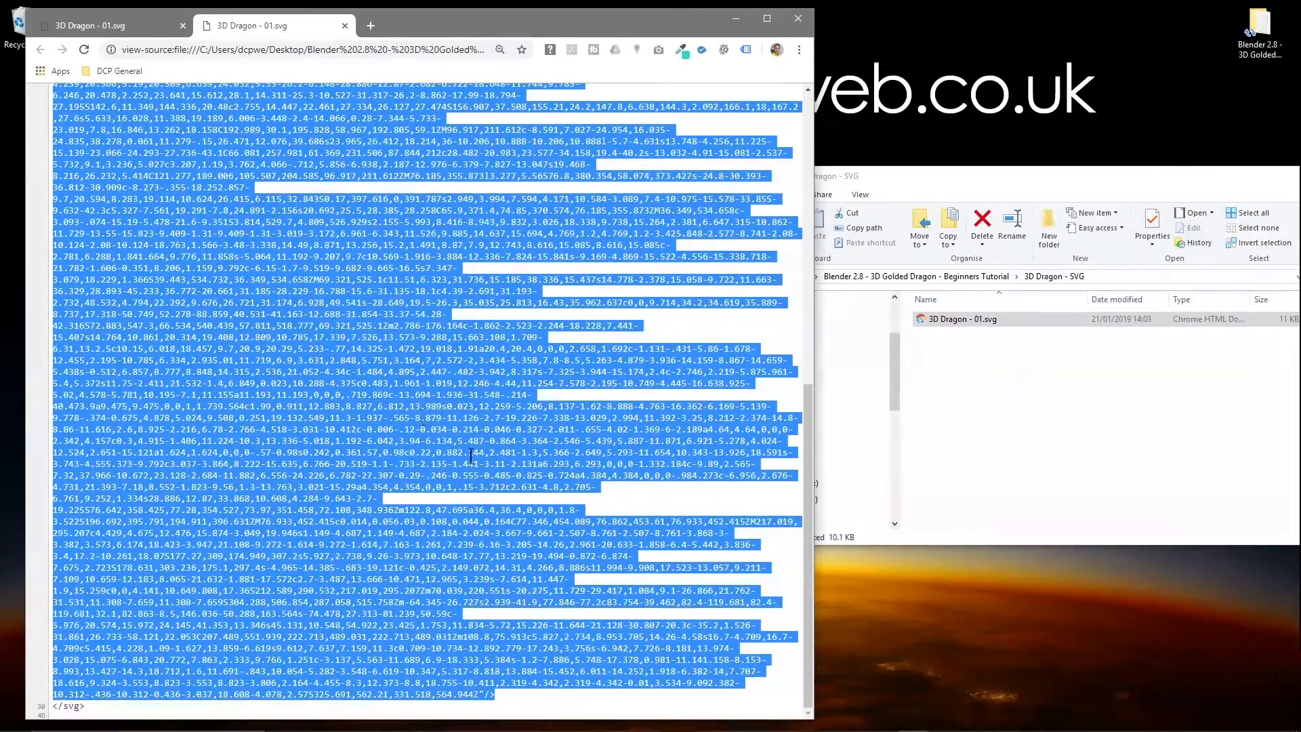
scroll(372, 151, "up", 7)
left_click(345, 25)
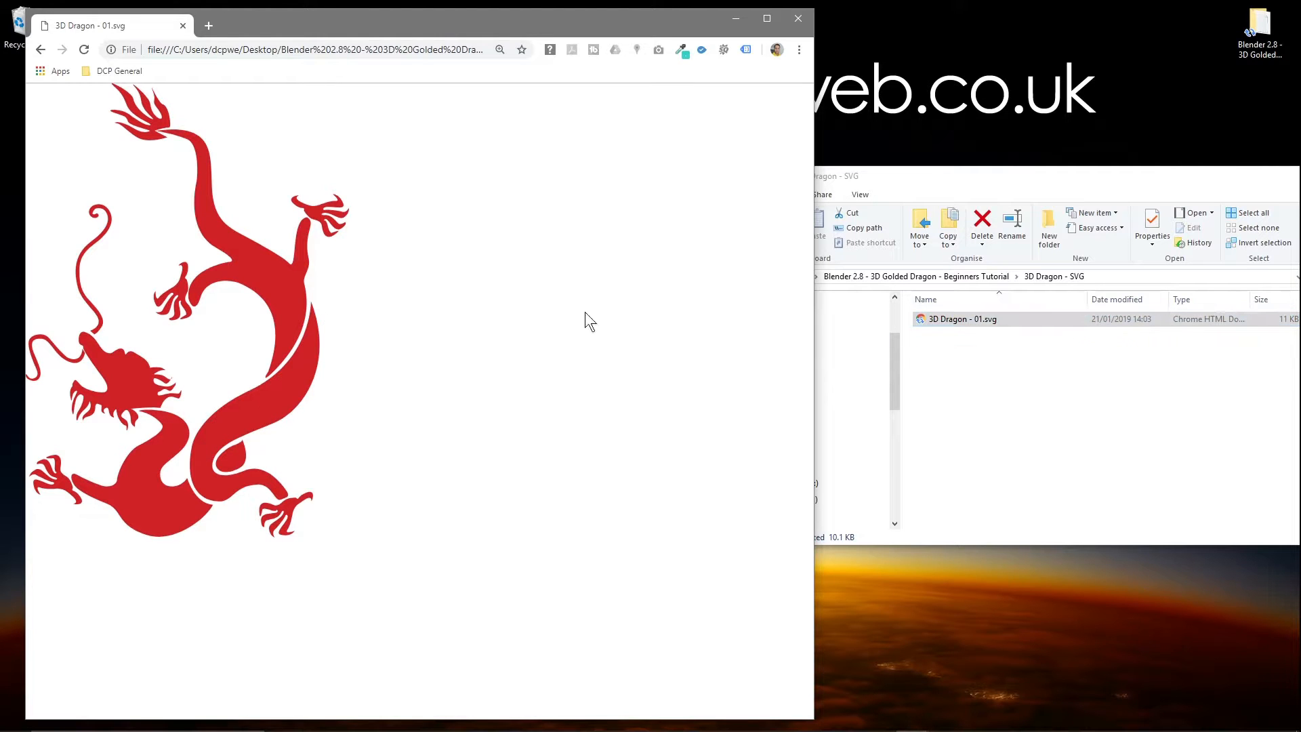
Close the dragon image and its folder window, then switch to Blender and start a new General file
left_click(183, 27)
left_click_drag(1013, 179, 709, 187)
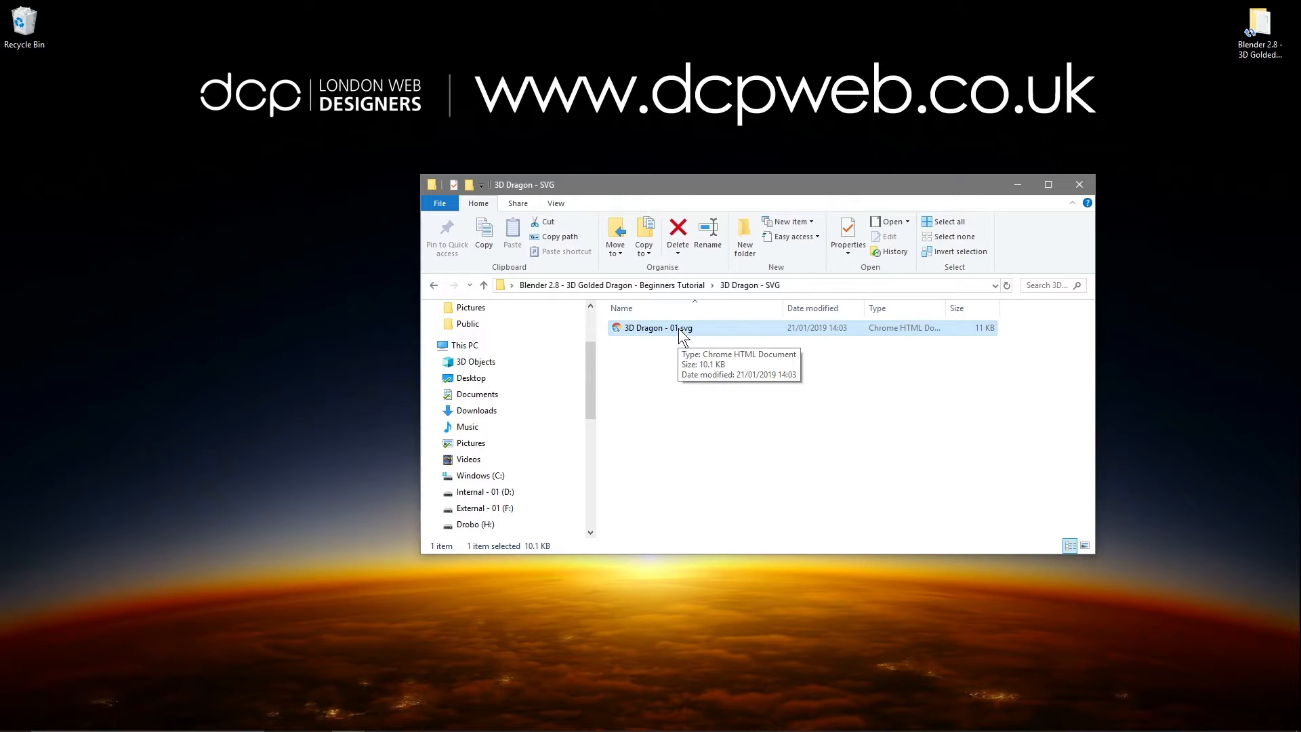
left_click(1079, 184)
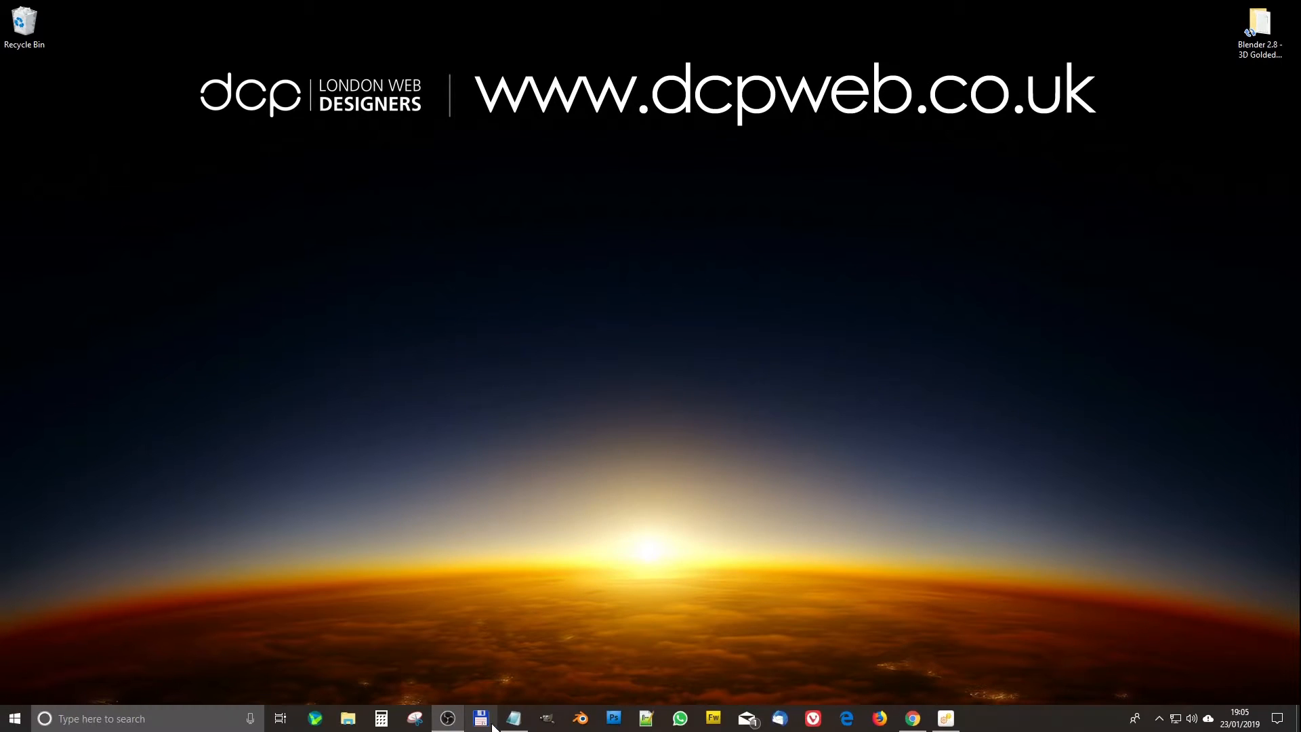
left_click(580, 718)
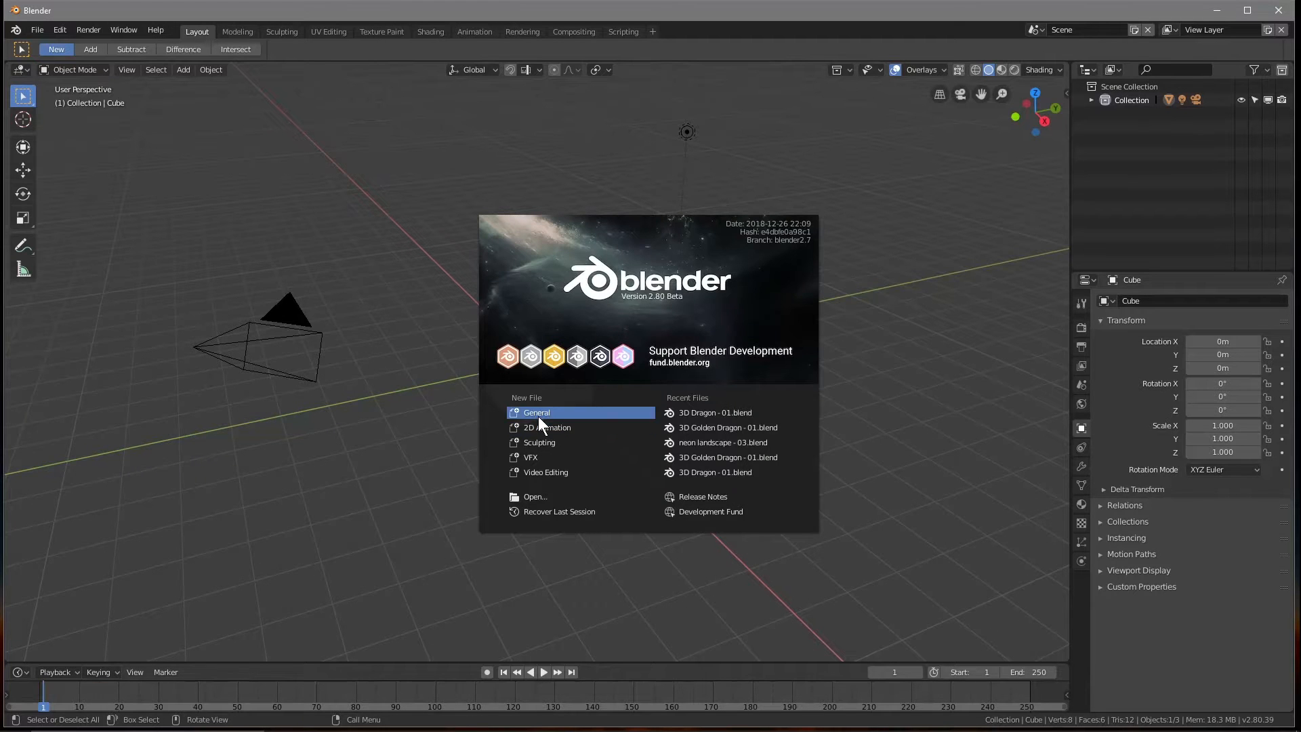
left_click(538, 414)
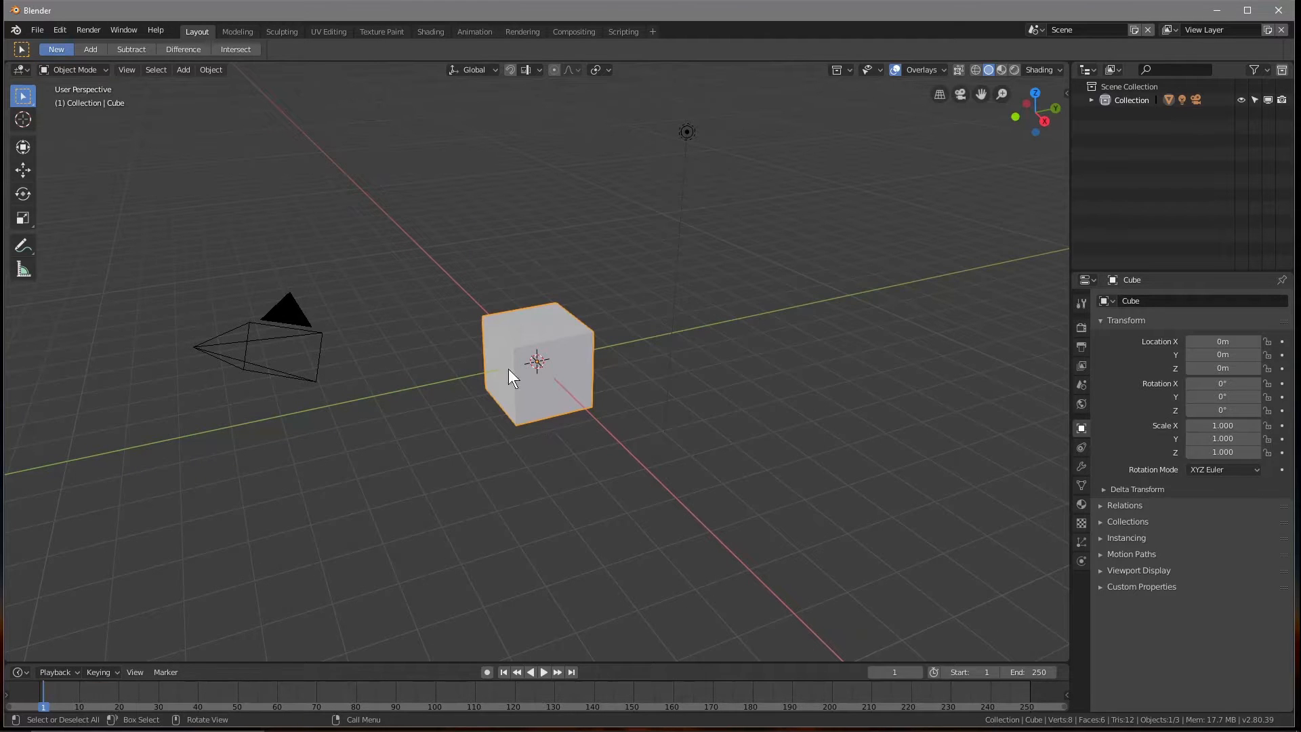
Save the project as 3D Dragon - 01.blend in the Blender 2.8 - 3D Golded Dragon - Beginners Tutorial folder
left_click(38, 29)
left_click(59, 145)
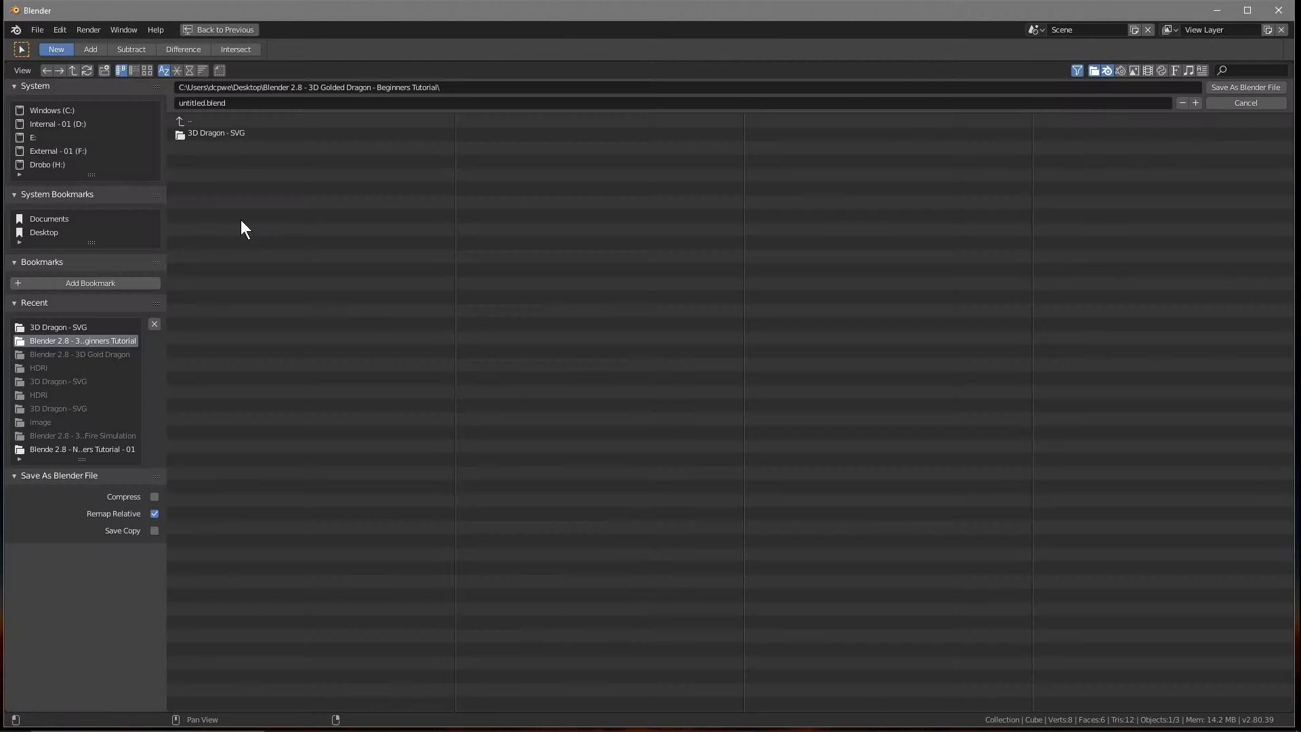
left_click(375, 106)
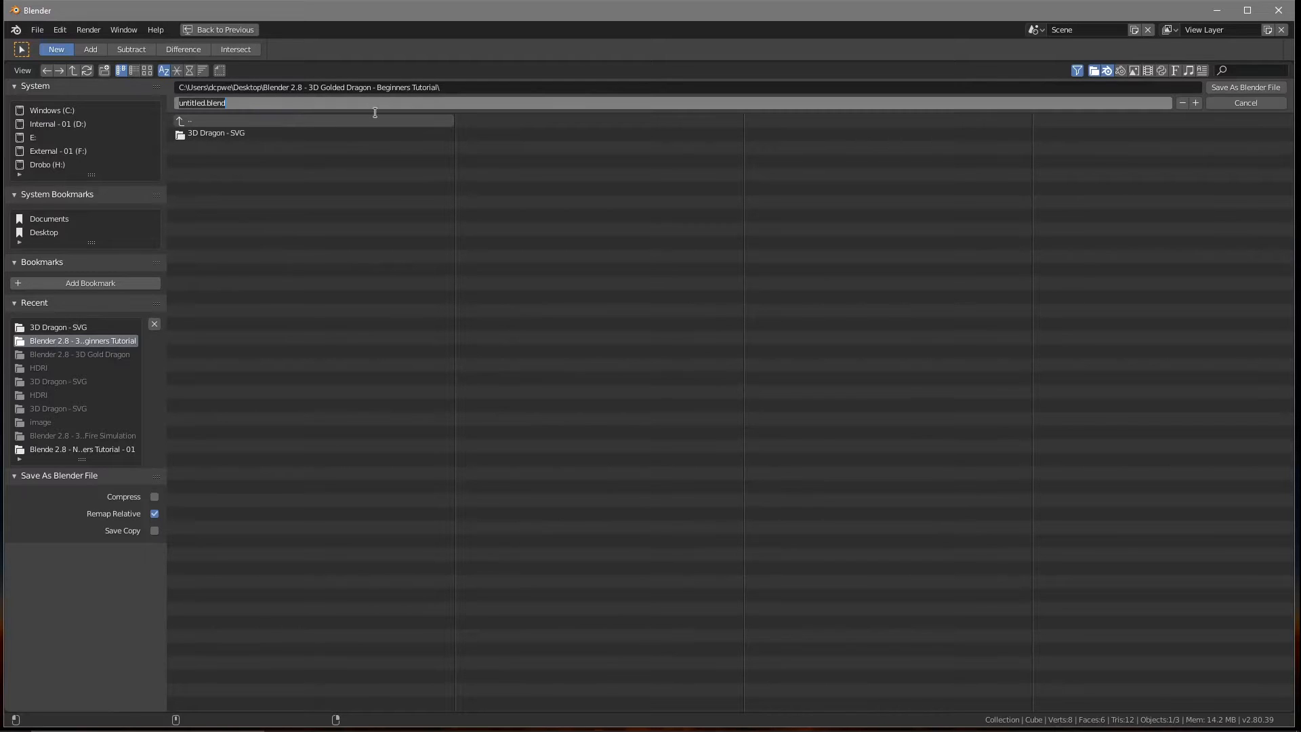
type("3D Dragon - 01")
left_click(749, 242)
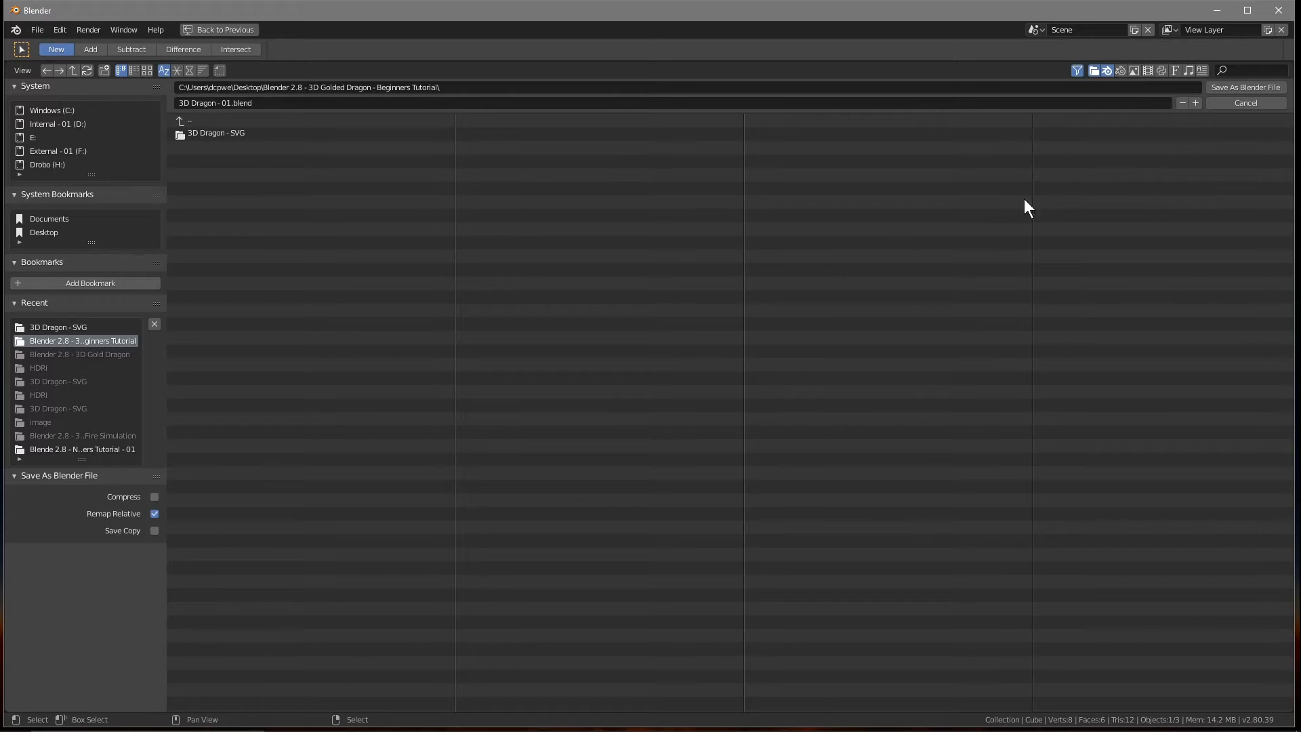
left_click(1249, 87)
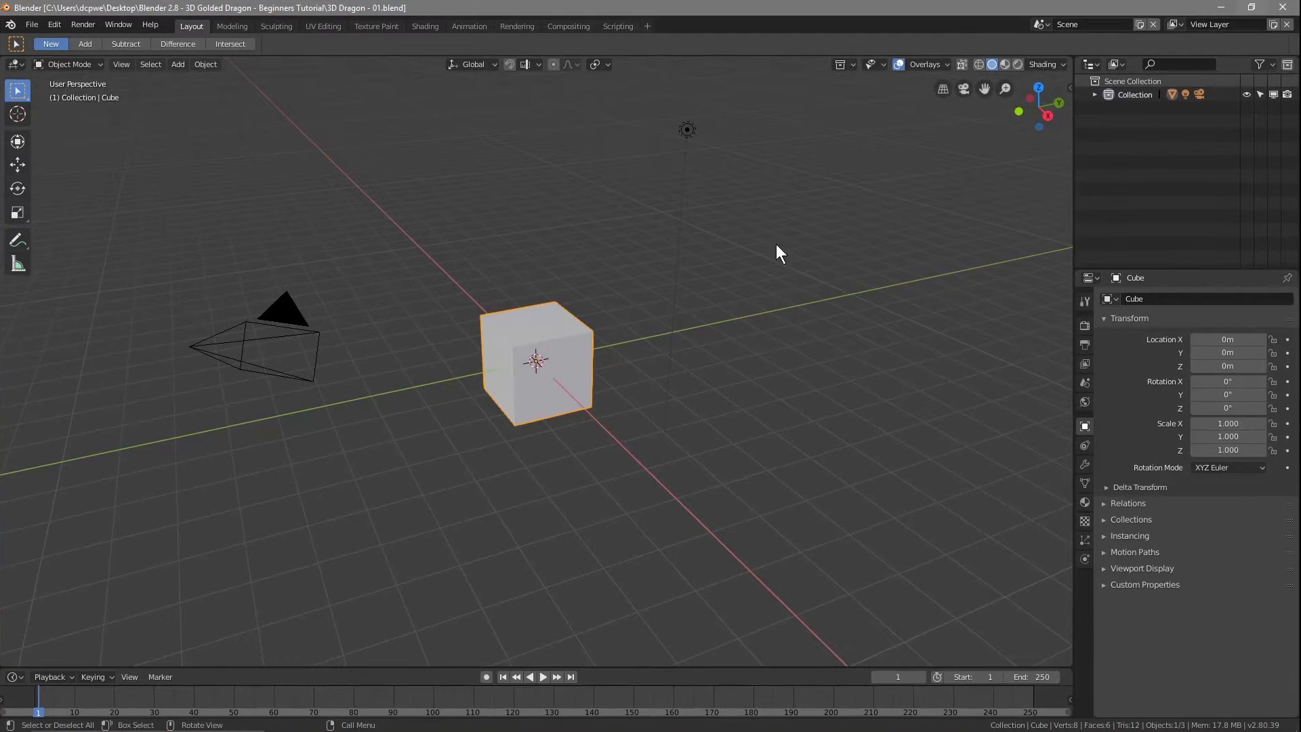
Delete the default cube from the scene
left_click(559, 337)
key("Delete")
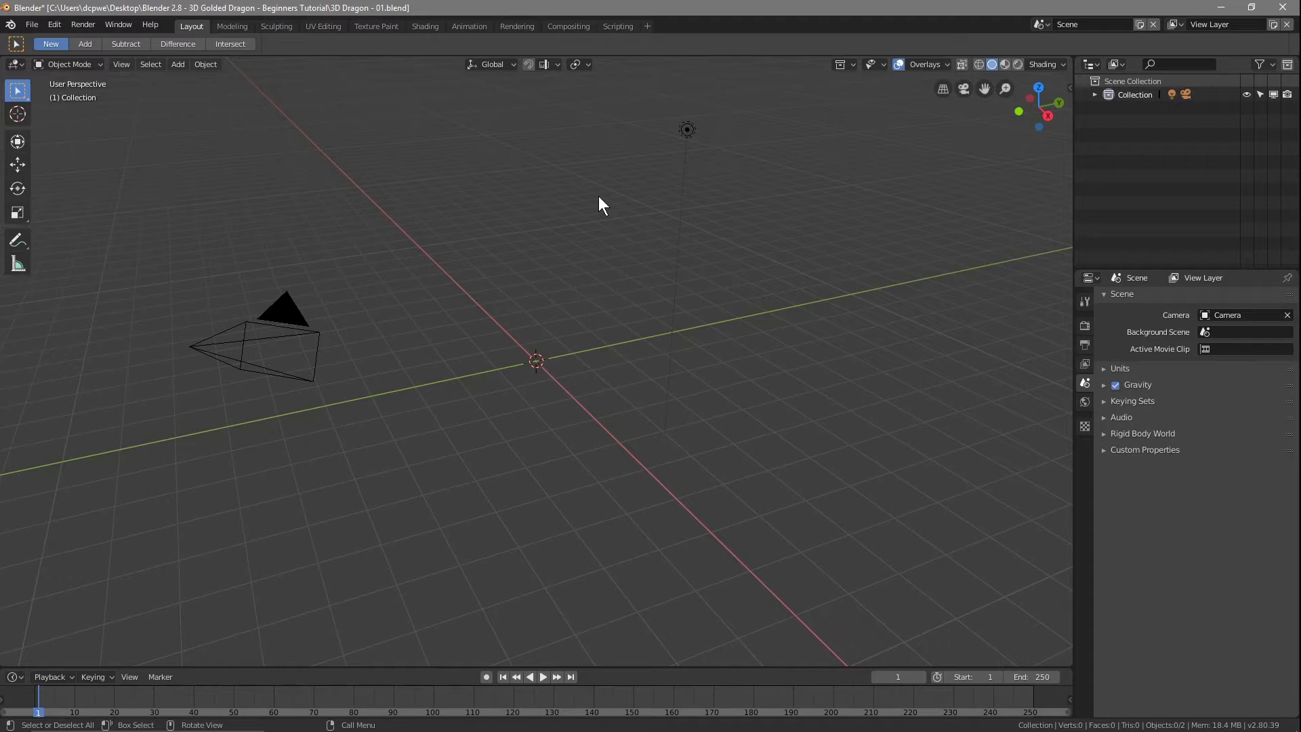
middle_click_drag(510, 410, 579, 425)
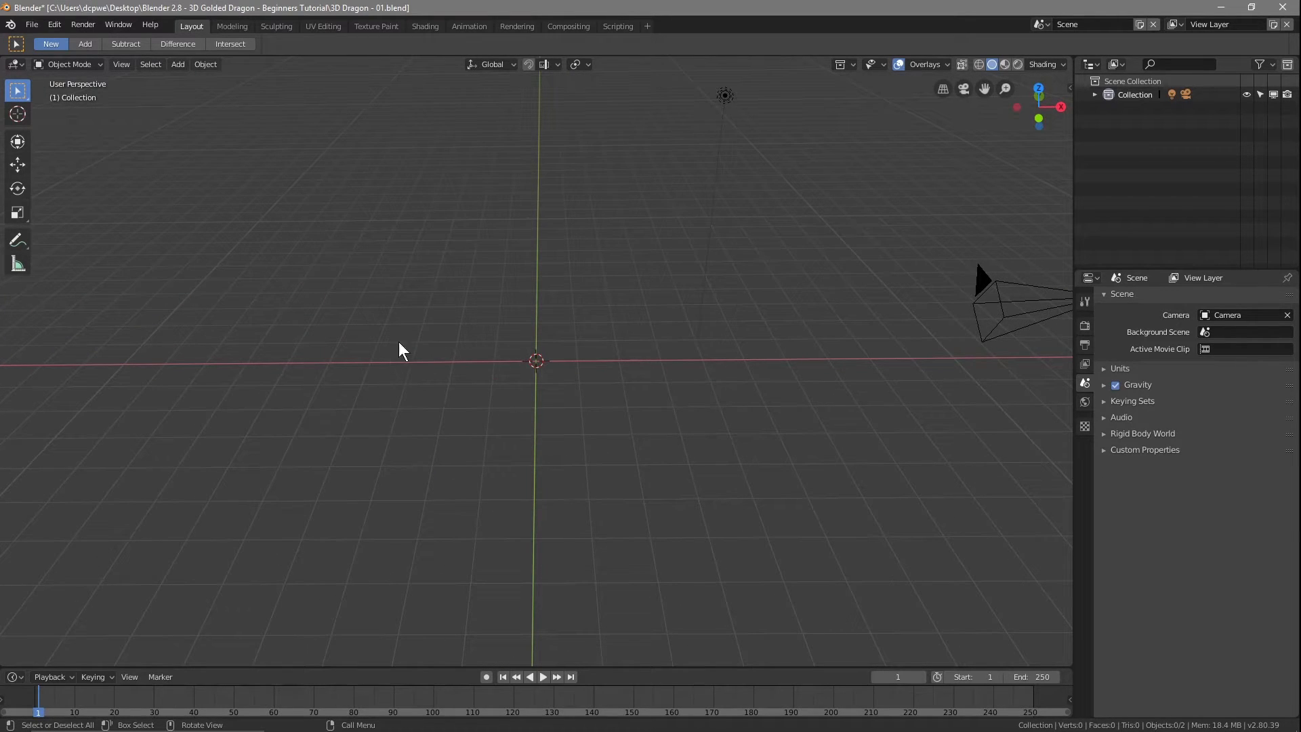
Check in the preferences whether the Import-Export add-on for Scalable Vector Graphics (SVG) 1.1 format is enabled
left_click(27, 26)
mouse_move(59, 25)
left_click(92, 190)
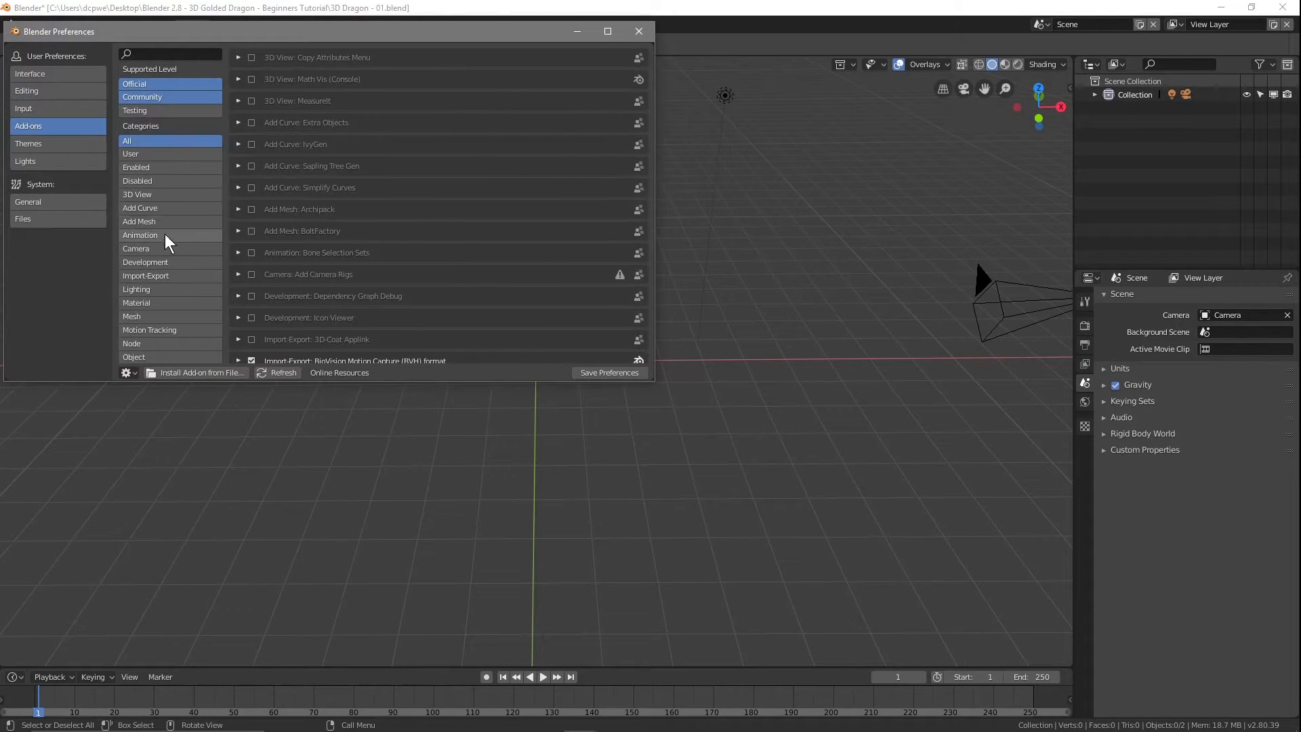
left_click(145, 274)
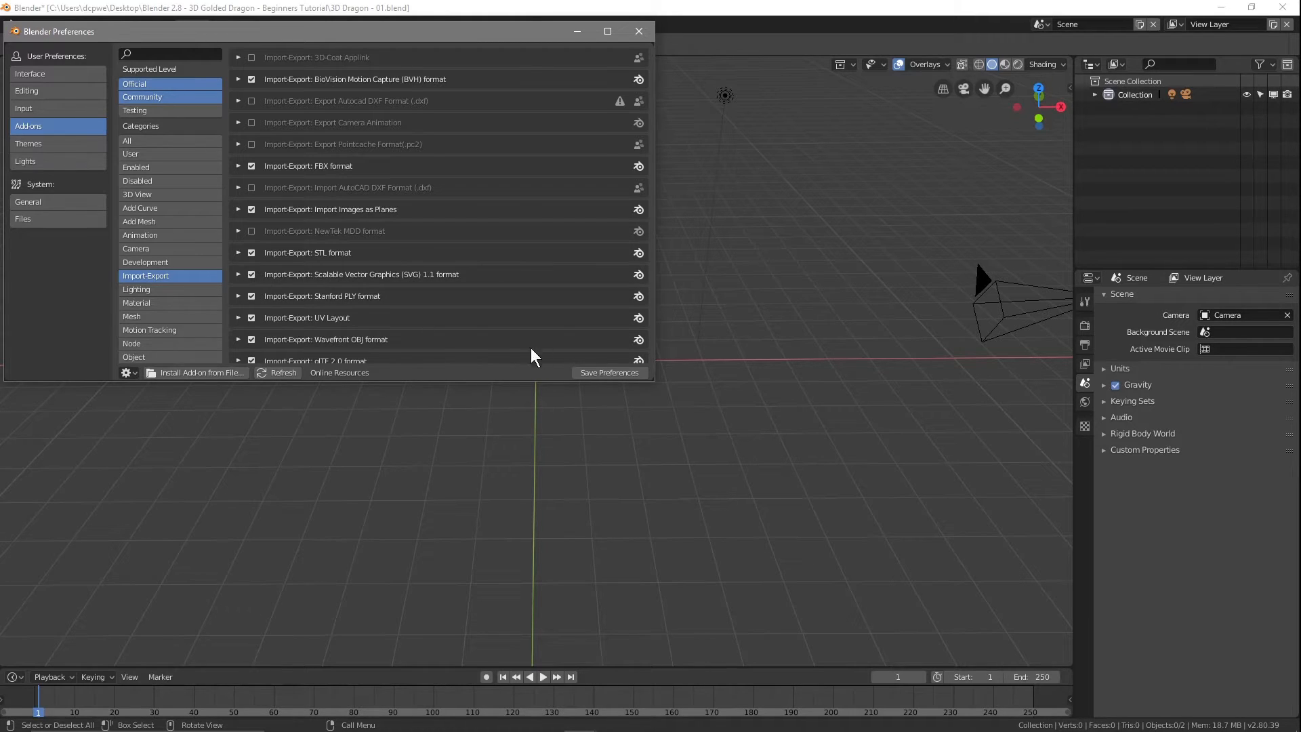
left_click(640, 31)
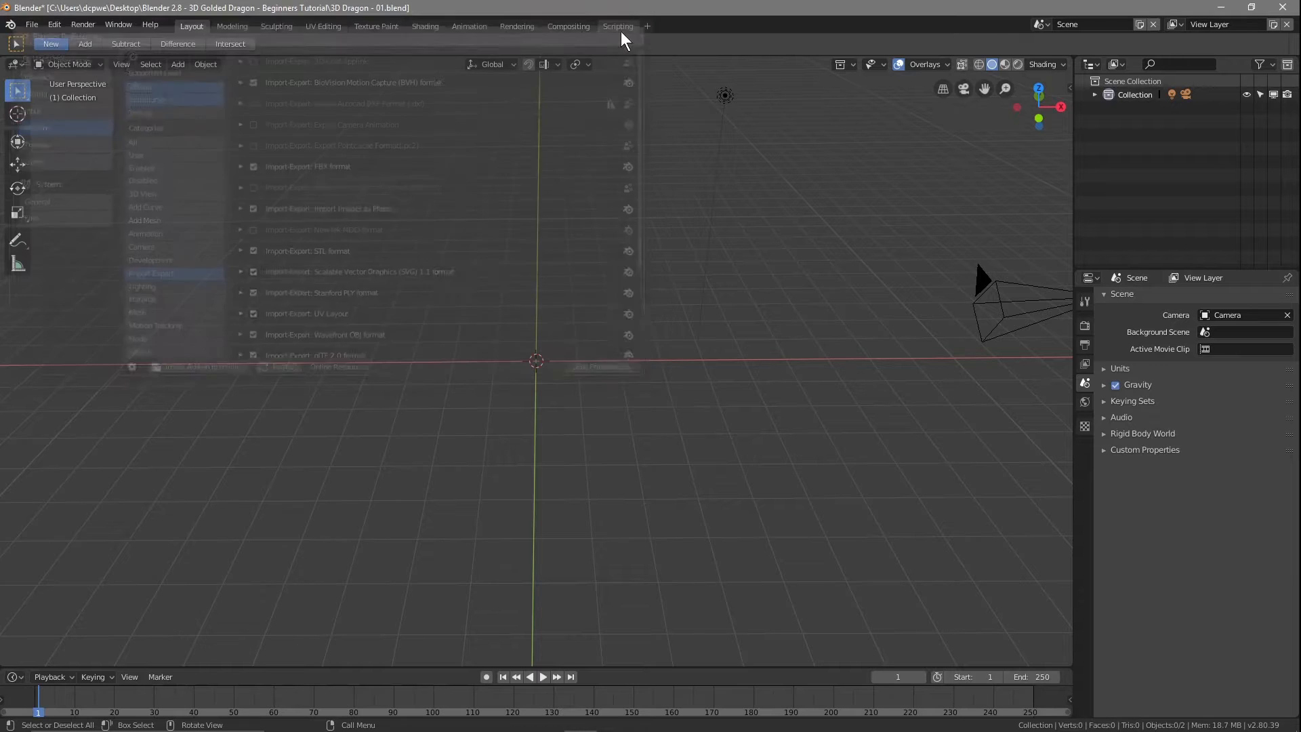
Import 3D Dragon - 01.svg from the 3D Dragon - SVG folder as Scalable Vector Graphics
left_click(32, 24)
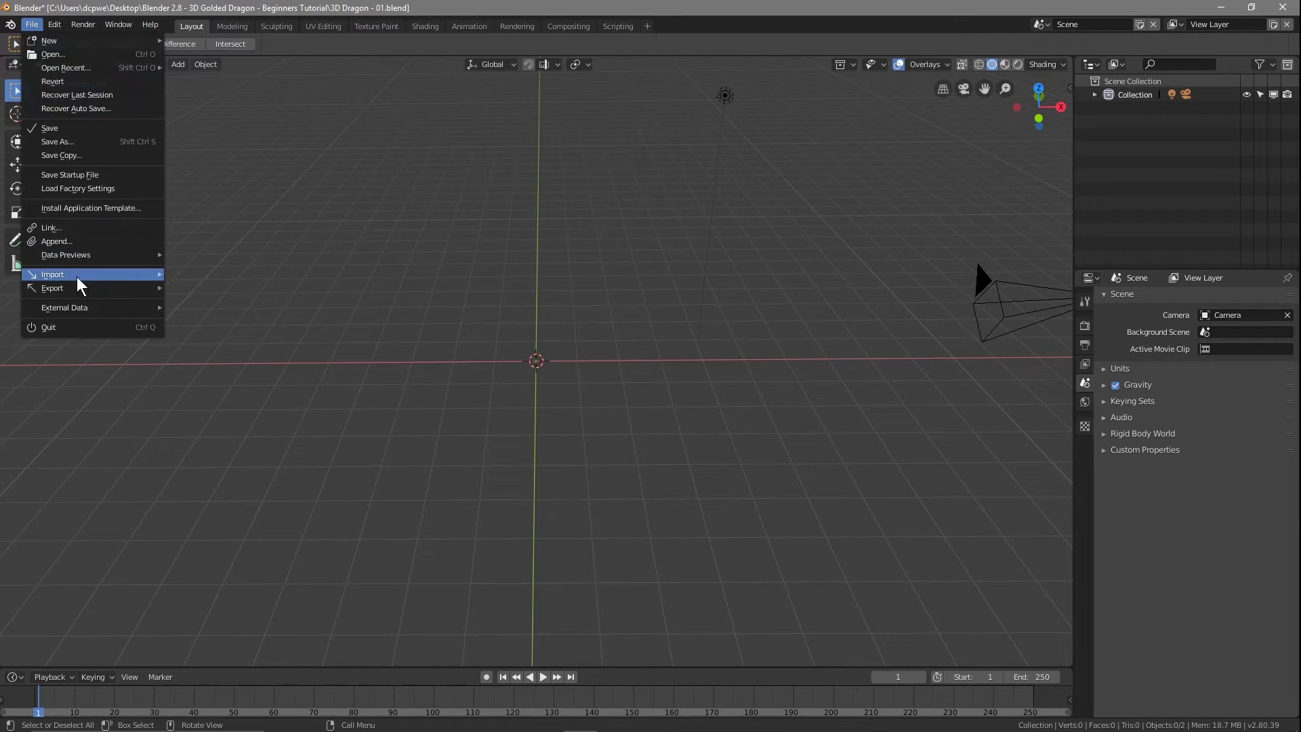
mouse_move(136, 275)
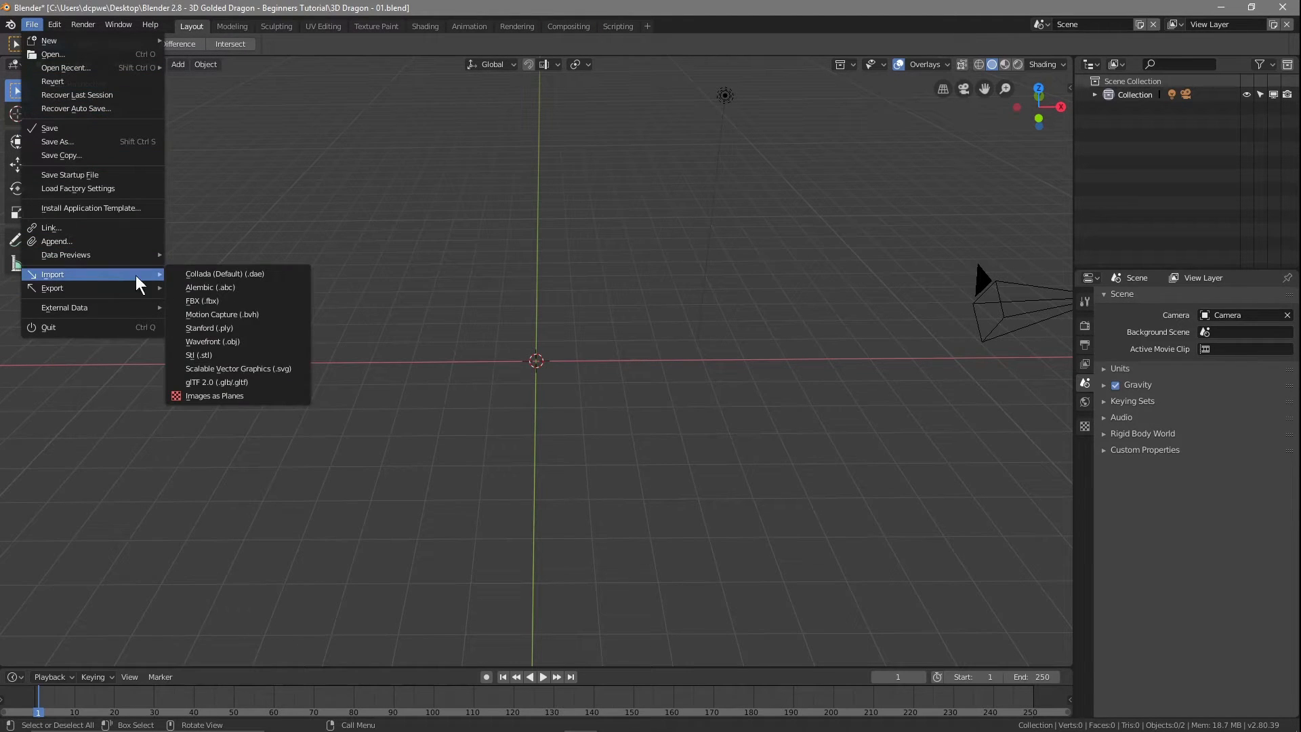
left_click(257, 368)
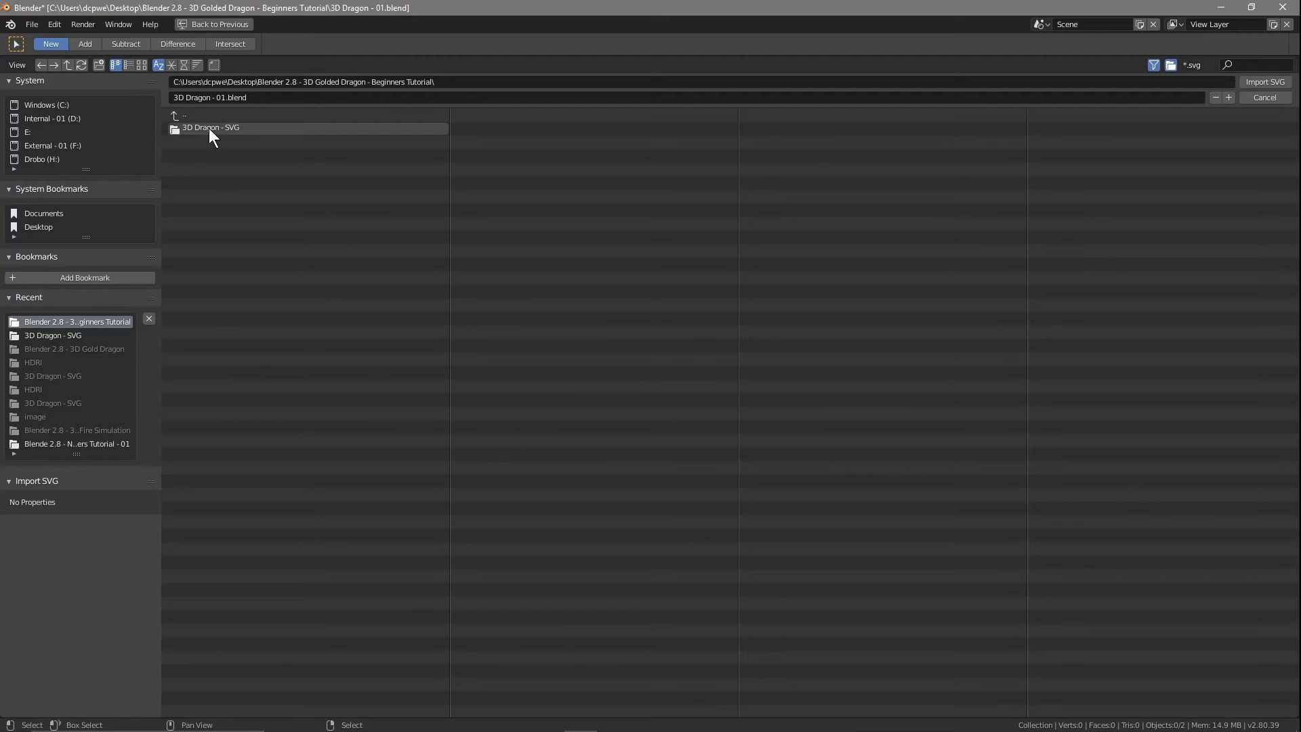
left_click(215, 130)
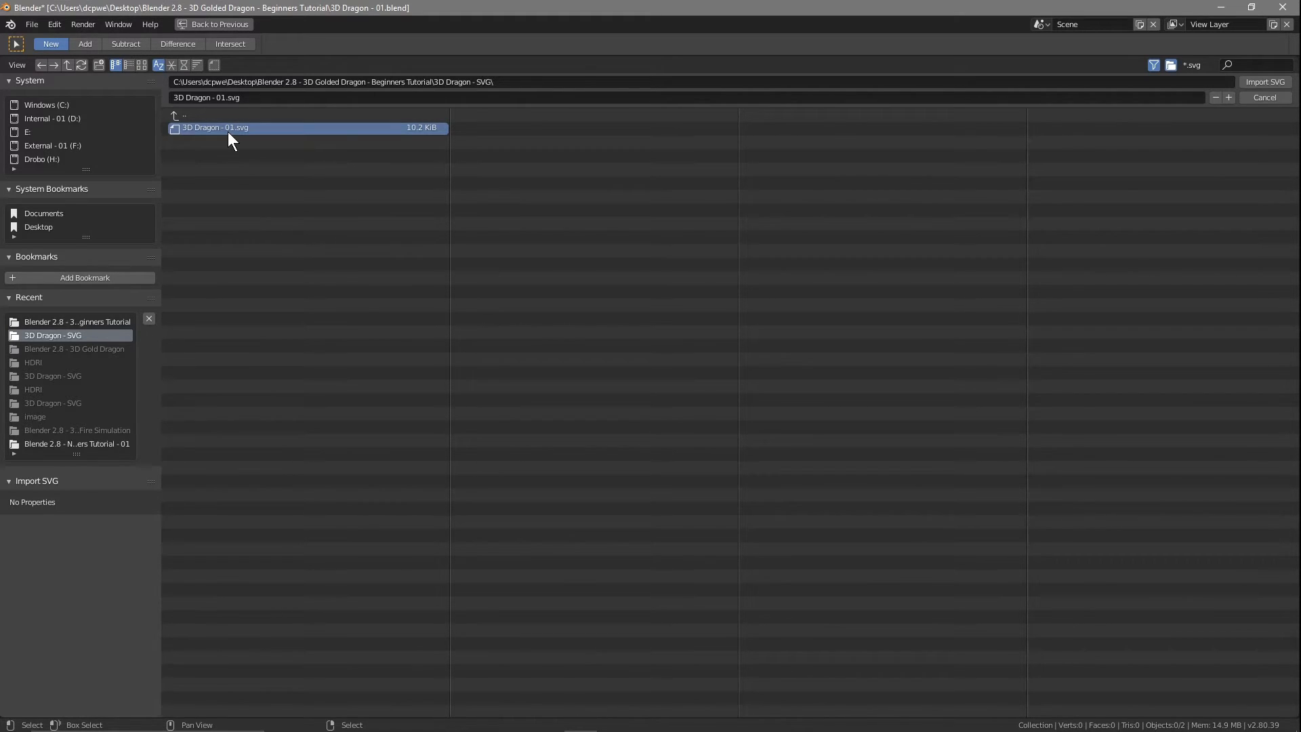
left_click(1258, 81)
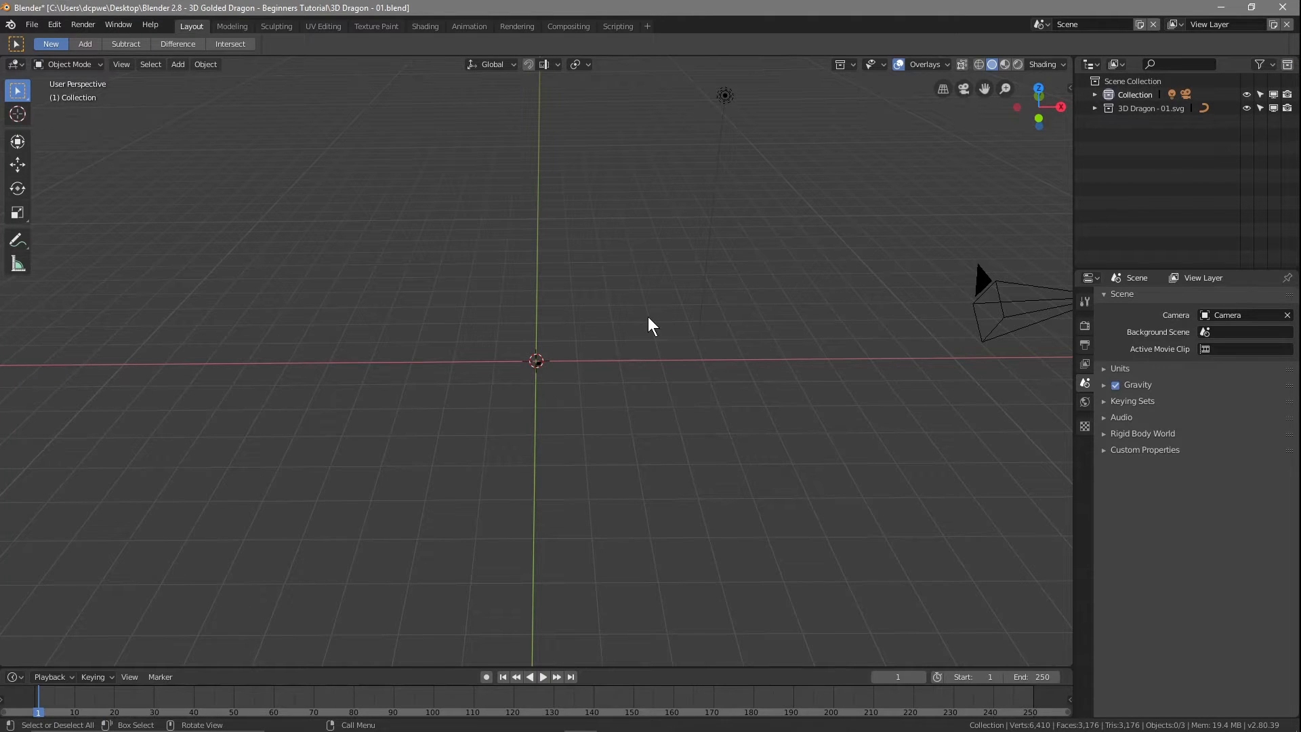
Show the imported dragon in top view and select its curve object in the 3D Dragon - 01.svg collection
key("KP_7")
scroll(595, 415, "up", 10)
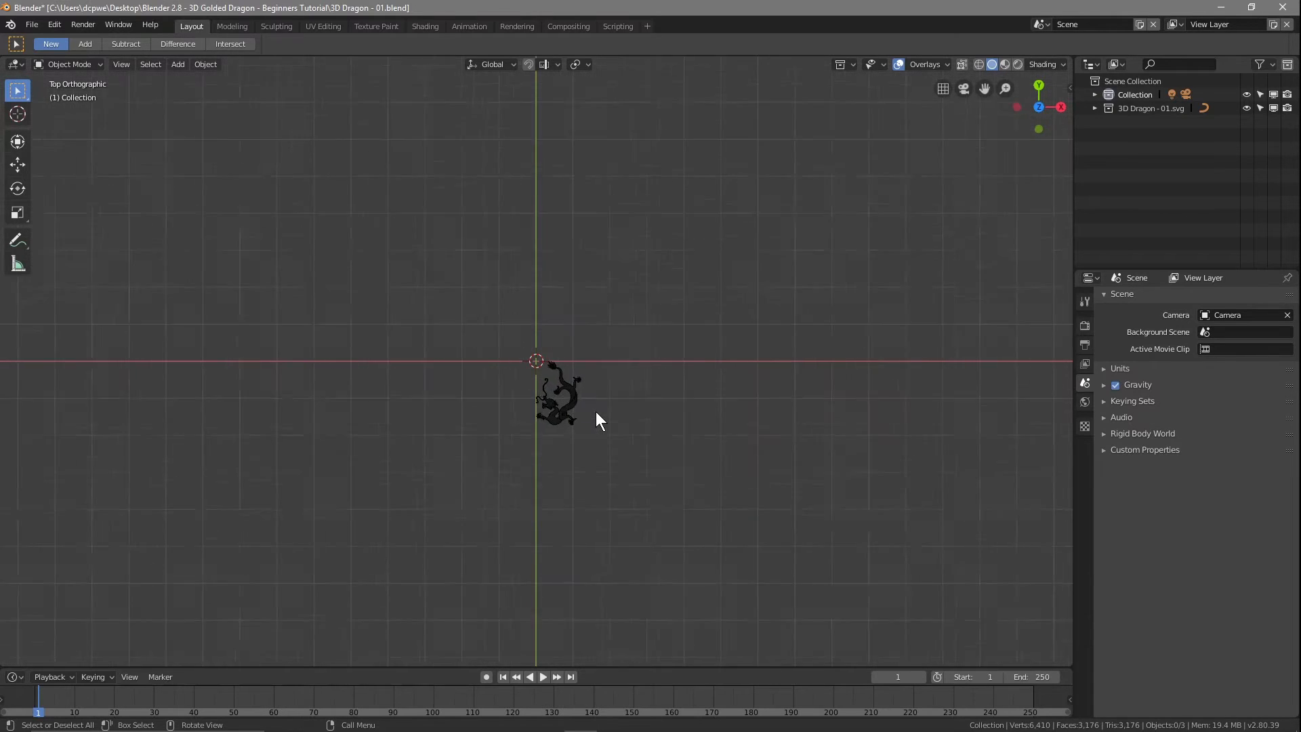
scroll(650, 485, "up", 2)
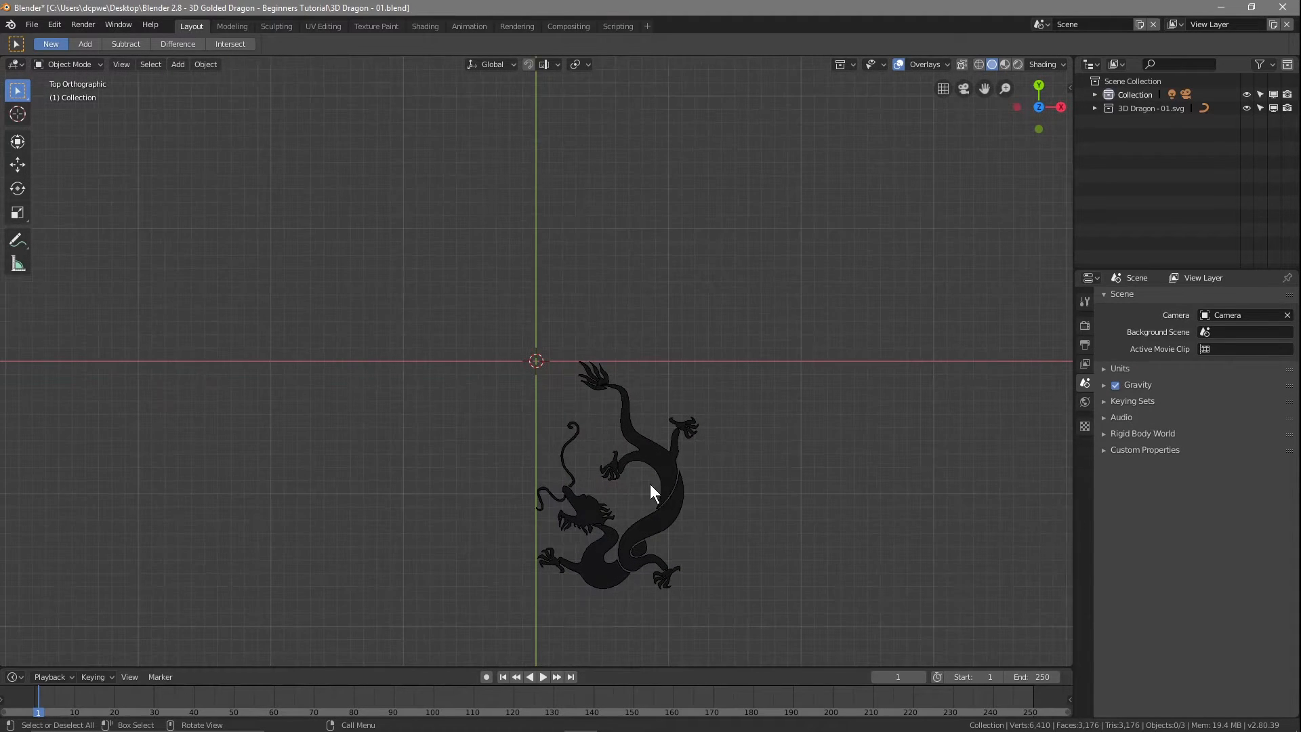
middle_click_drag(771, 479, 745, 338, "shift")
scroll(645, 371, "up", 1)
scroll(645, 370, "up", 2)
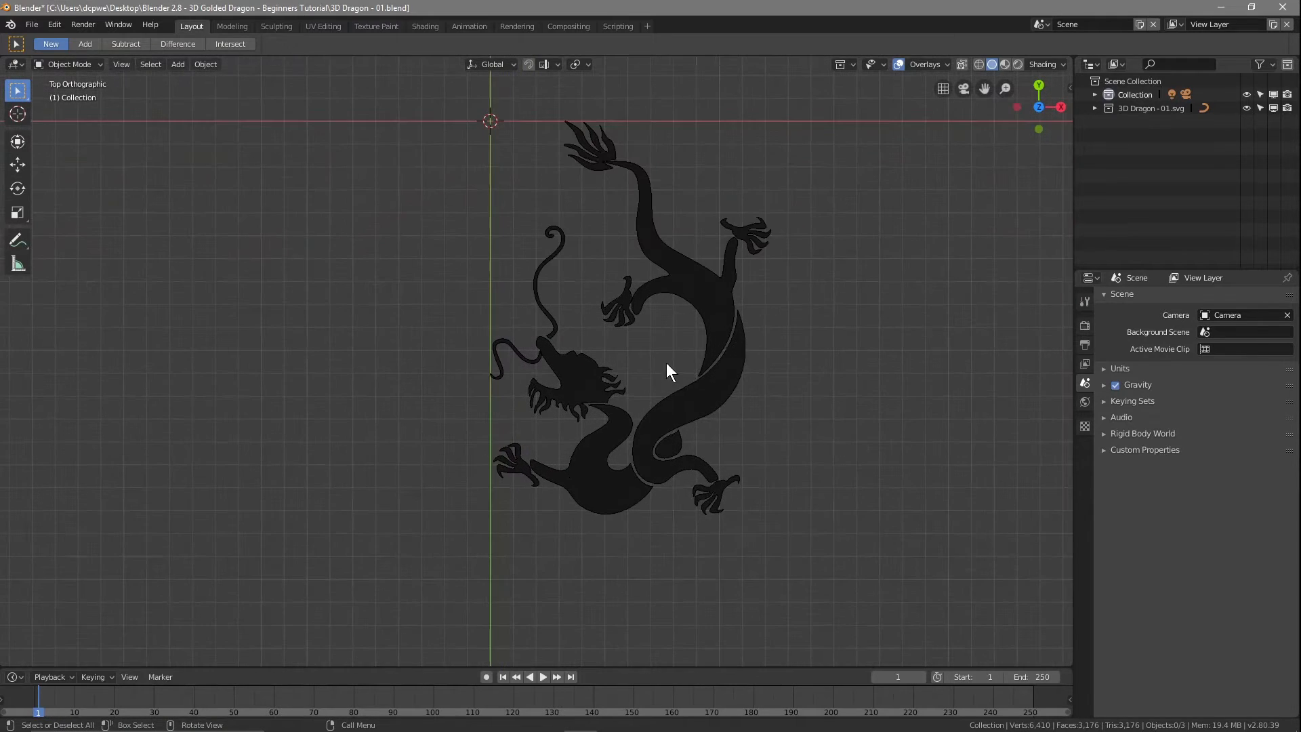
left_click(1125, 109)
left_click(1095, 108)
left_click(1141, 121)
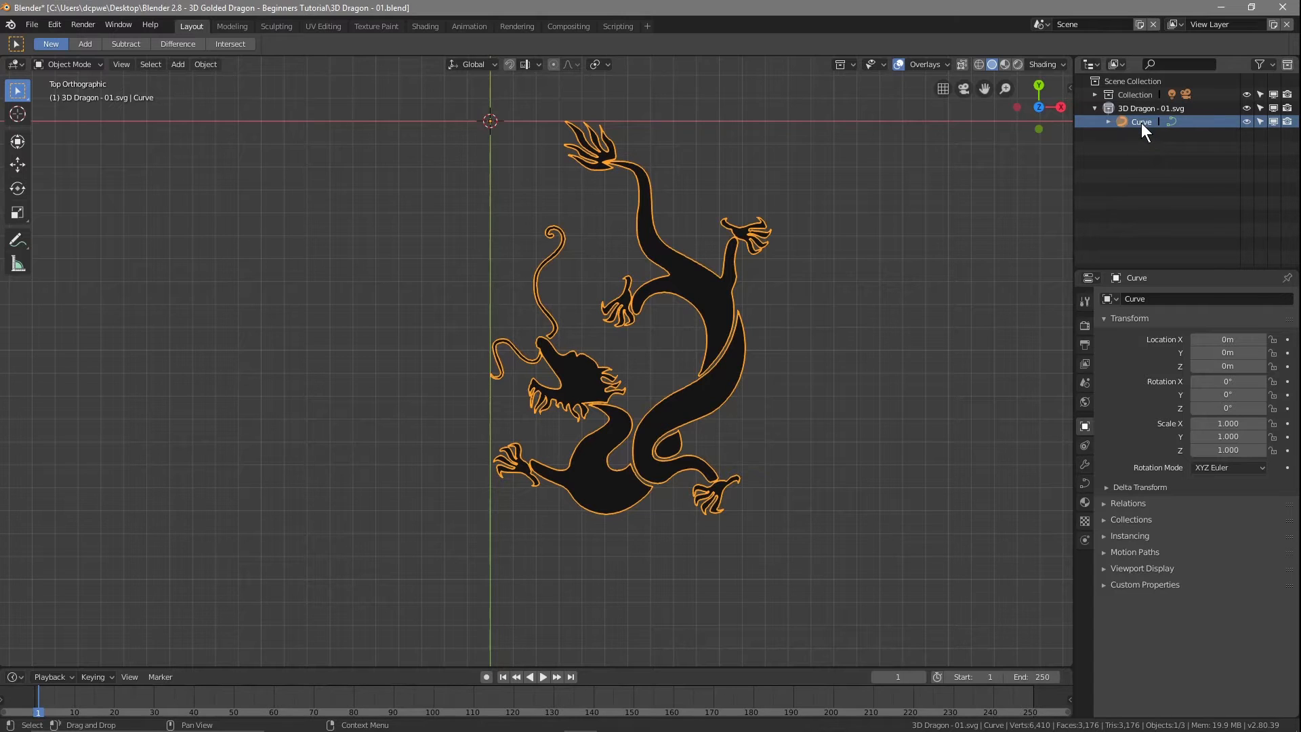
Try moving a control point on the dragon's body in Edit Mode, undo the move and return to Object Mode
left_click(72, 65)
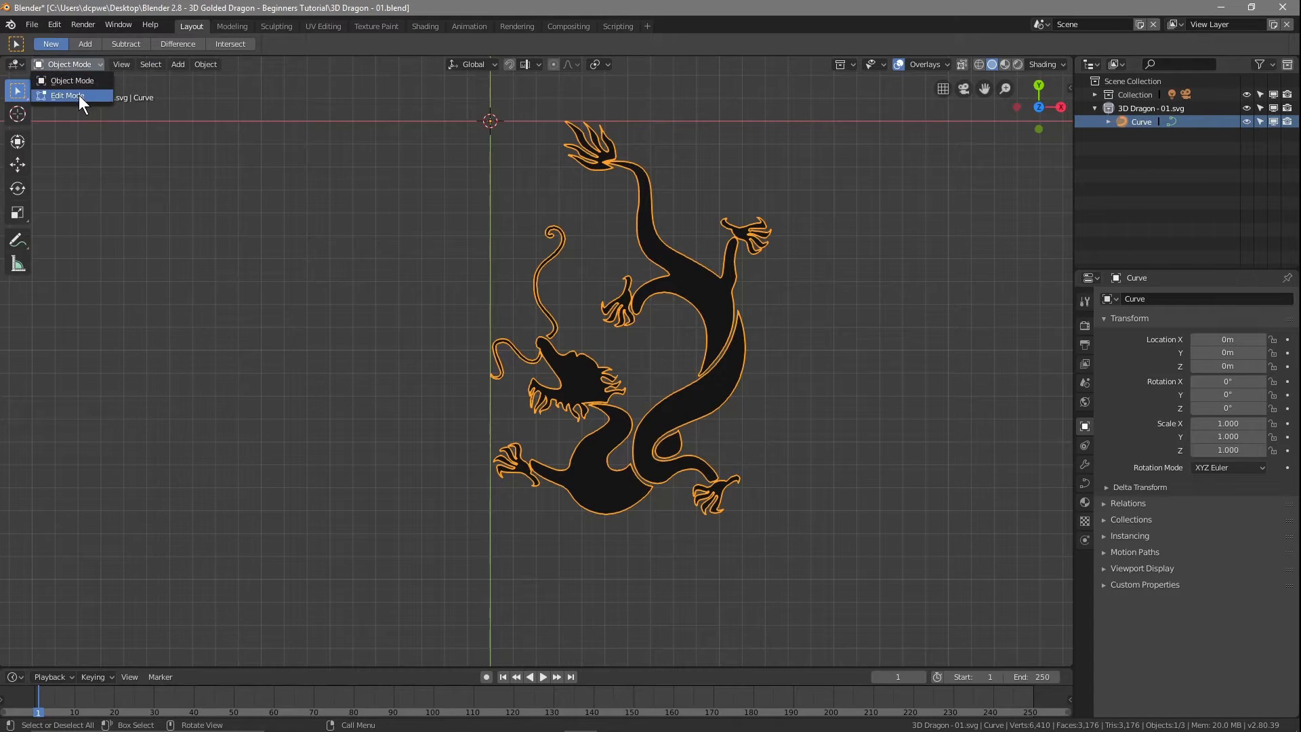
left_click(78, 95)
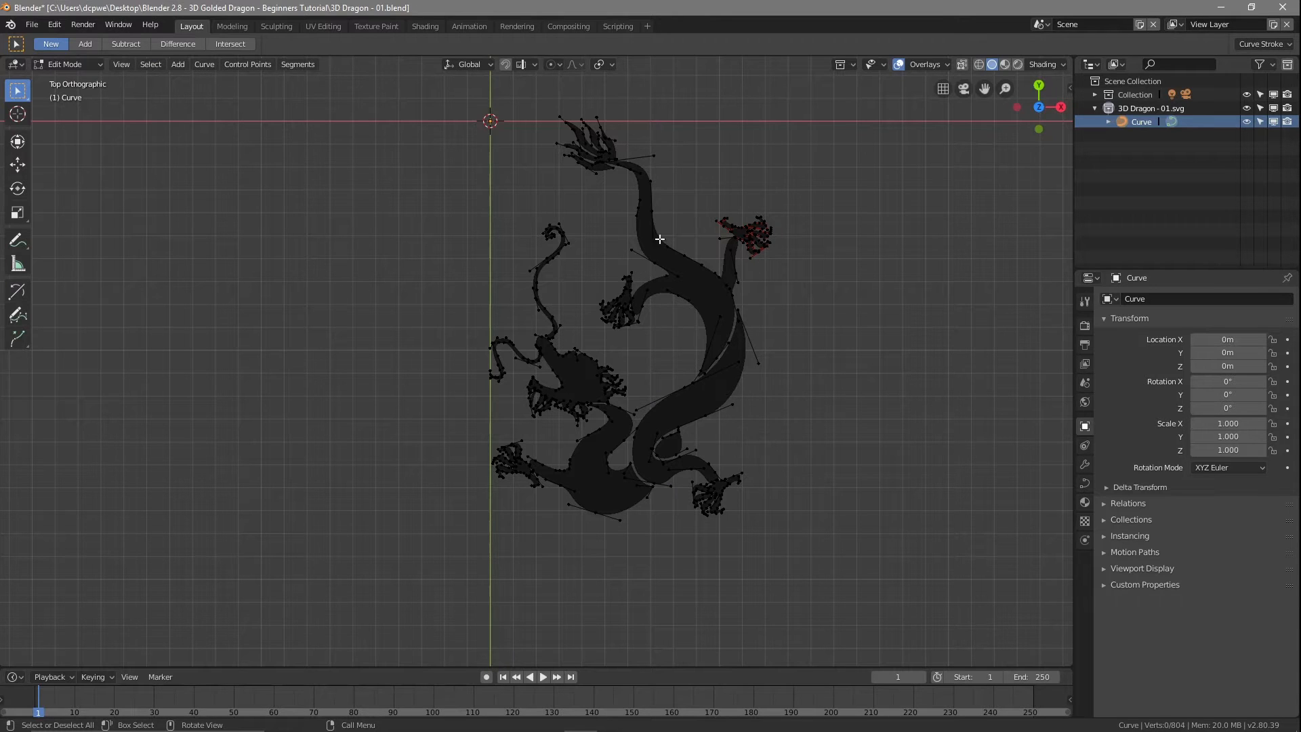
left_click(650, 181)
left_click(737, 310)
left_click(737, 309)
key("g")
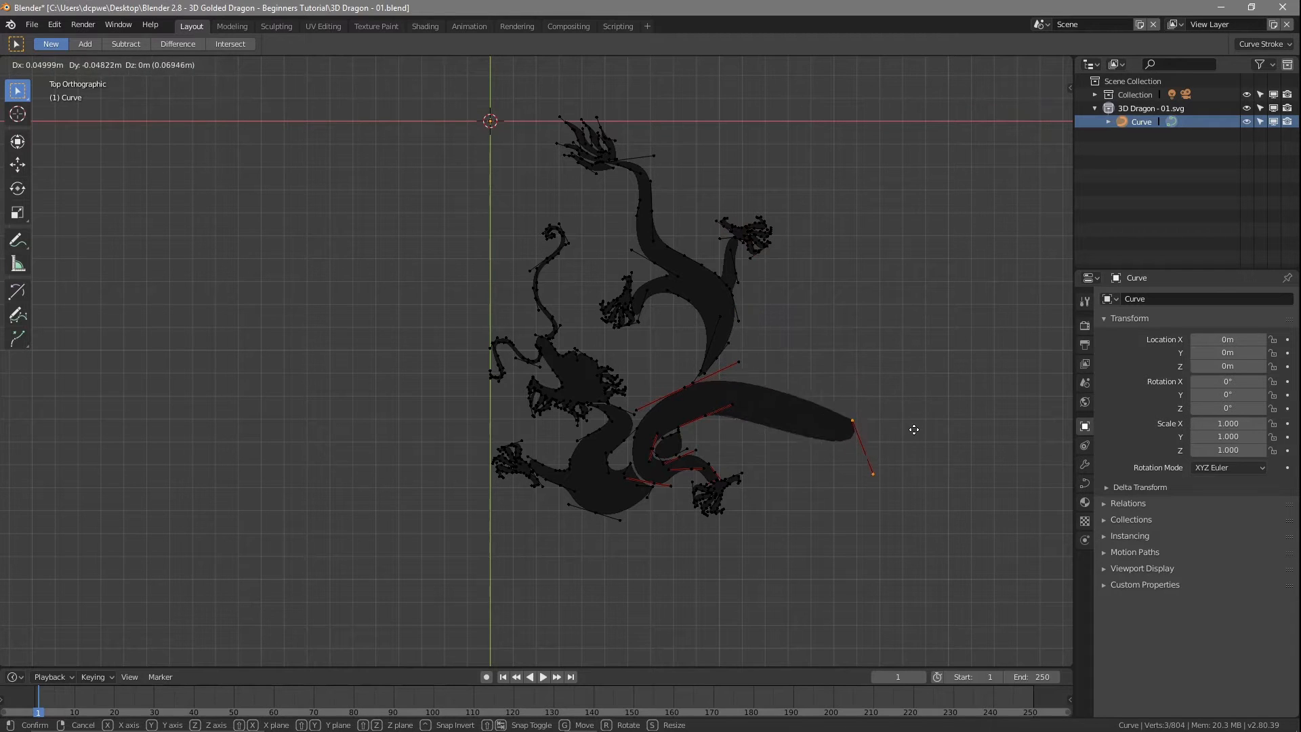
left_click(861, 292)
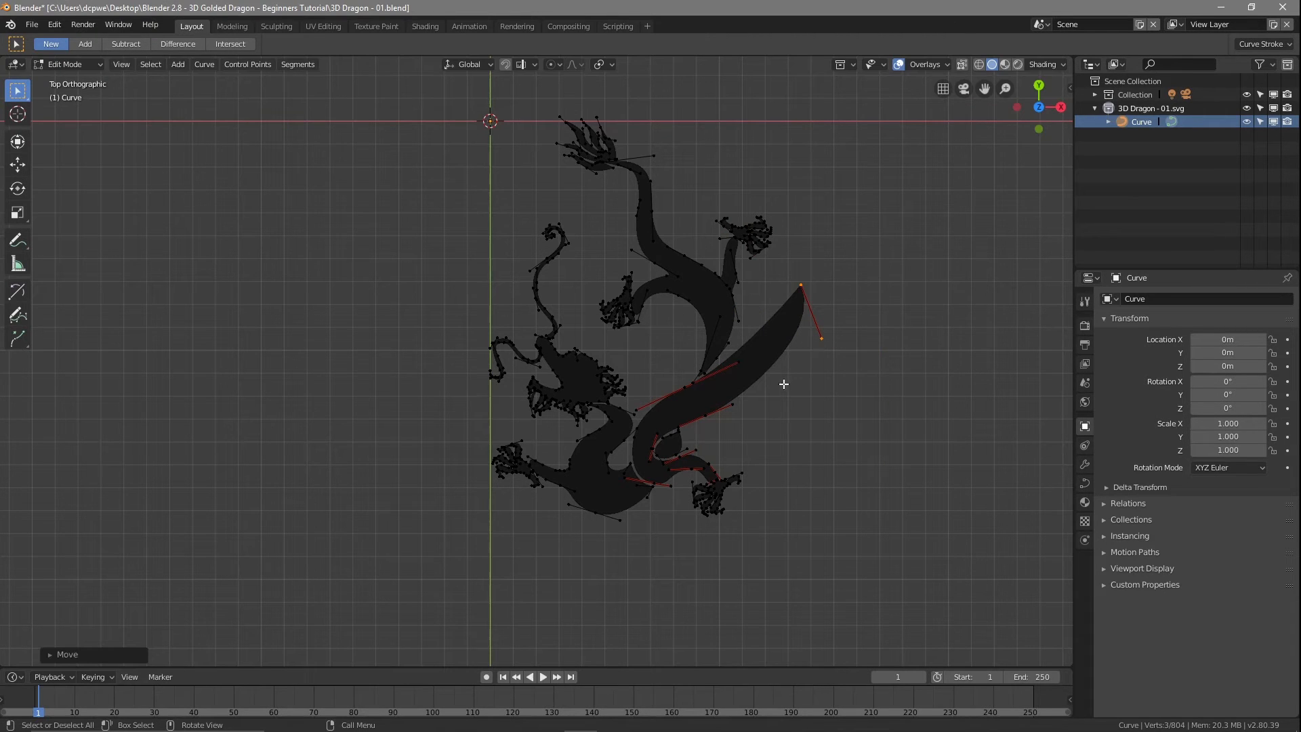
key("ctrl+z")
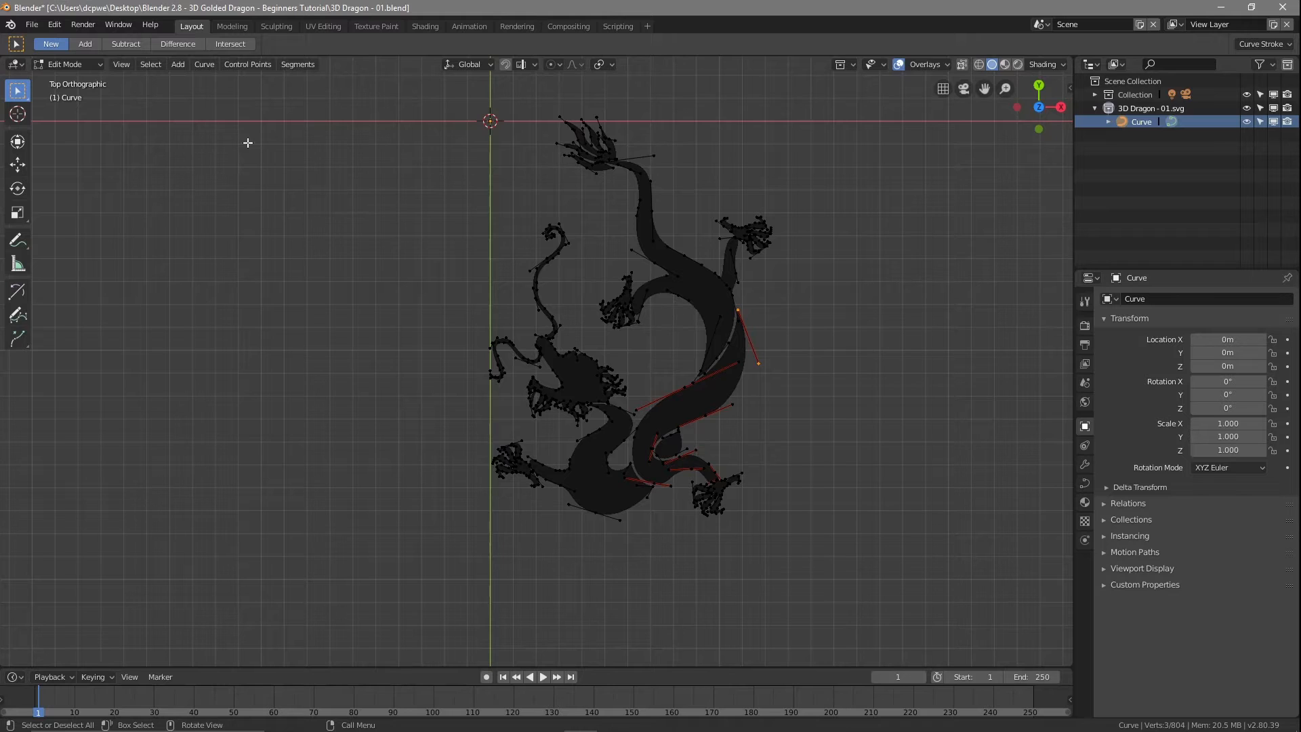
left_click(59, 63)
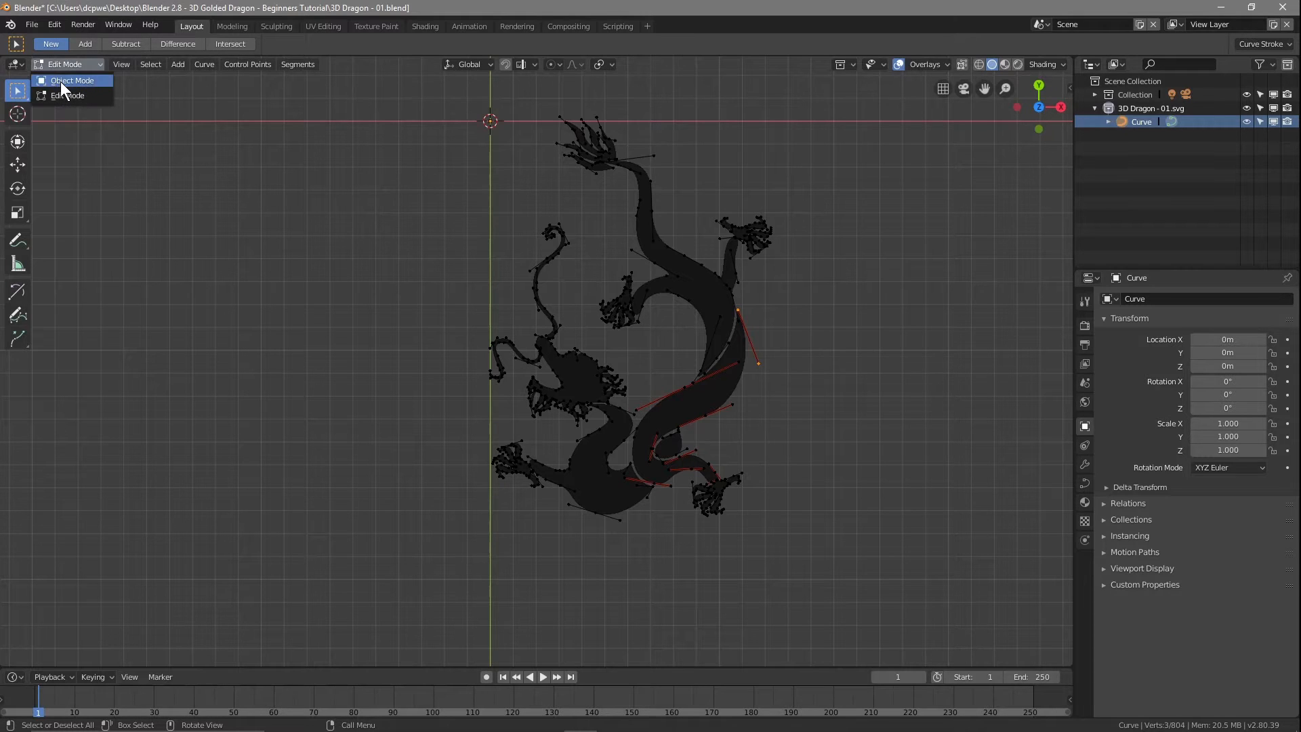
left_click(59, 81)
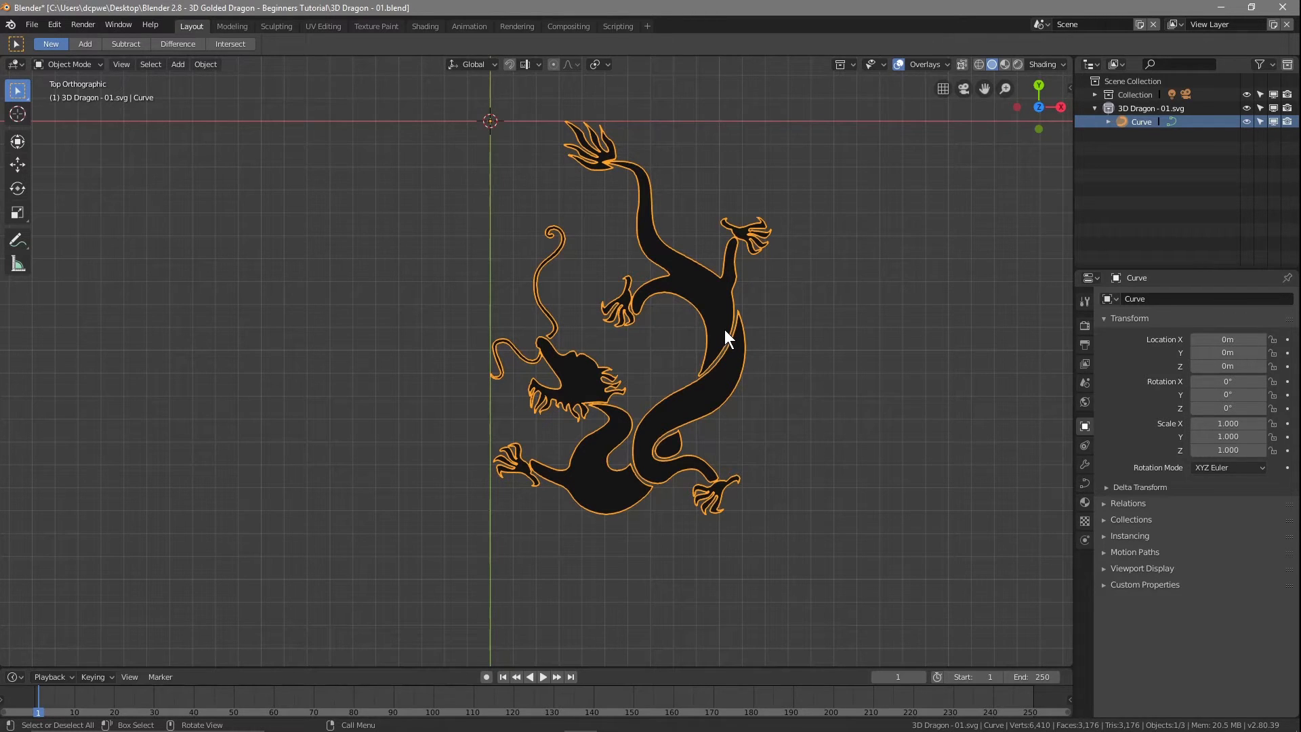
Convert the dragon curve object to a mesh with Mesh from Curve/Meta/Surf/Text
left_click(214, 61)
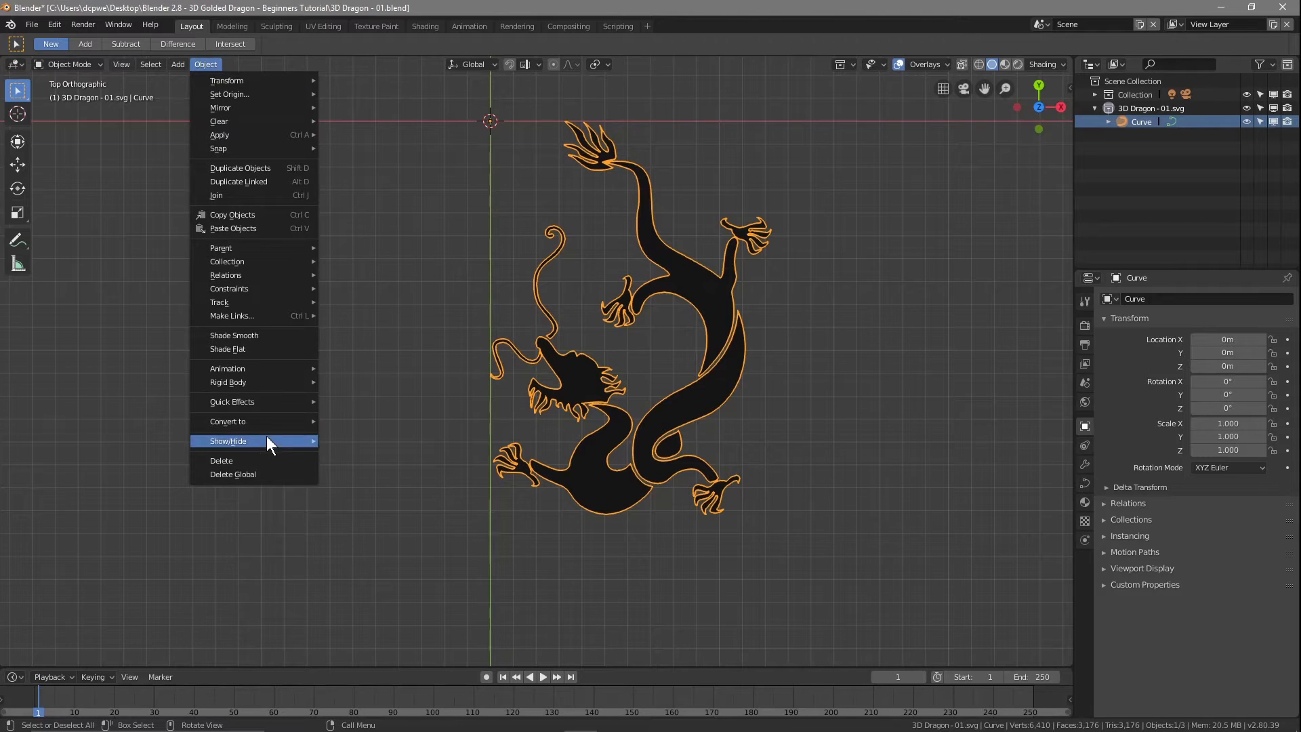
mouse_move(268, 424)
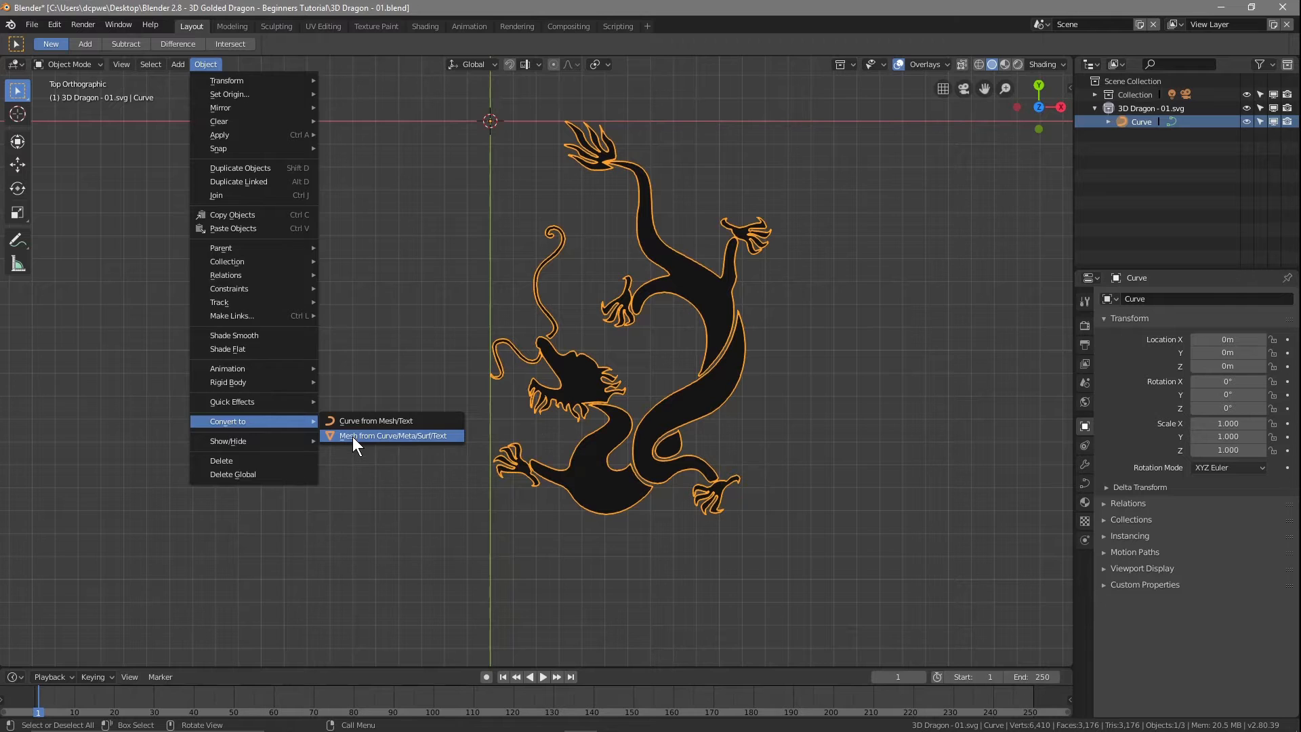
left_click(352, 436)
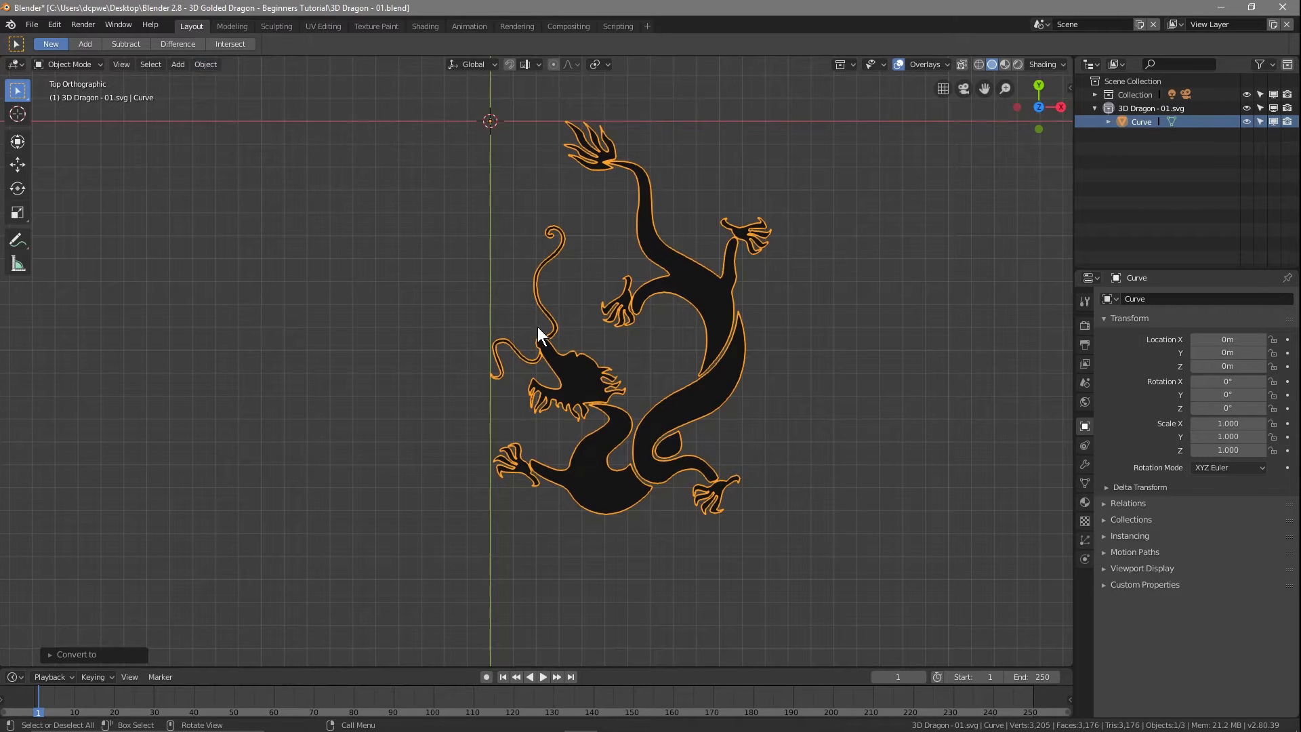
Center the dragon mesh on the world center by setting its geometry to its origin
scroll(304, 187, "down", 4)
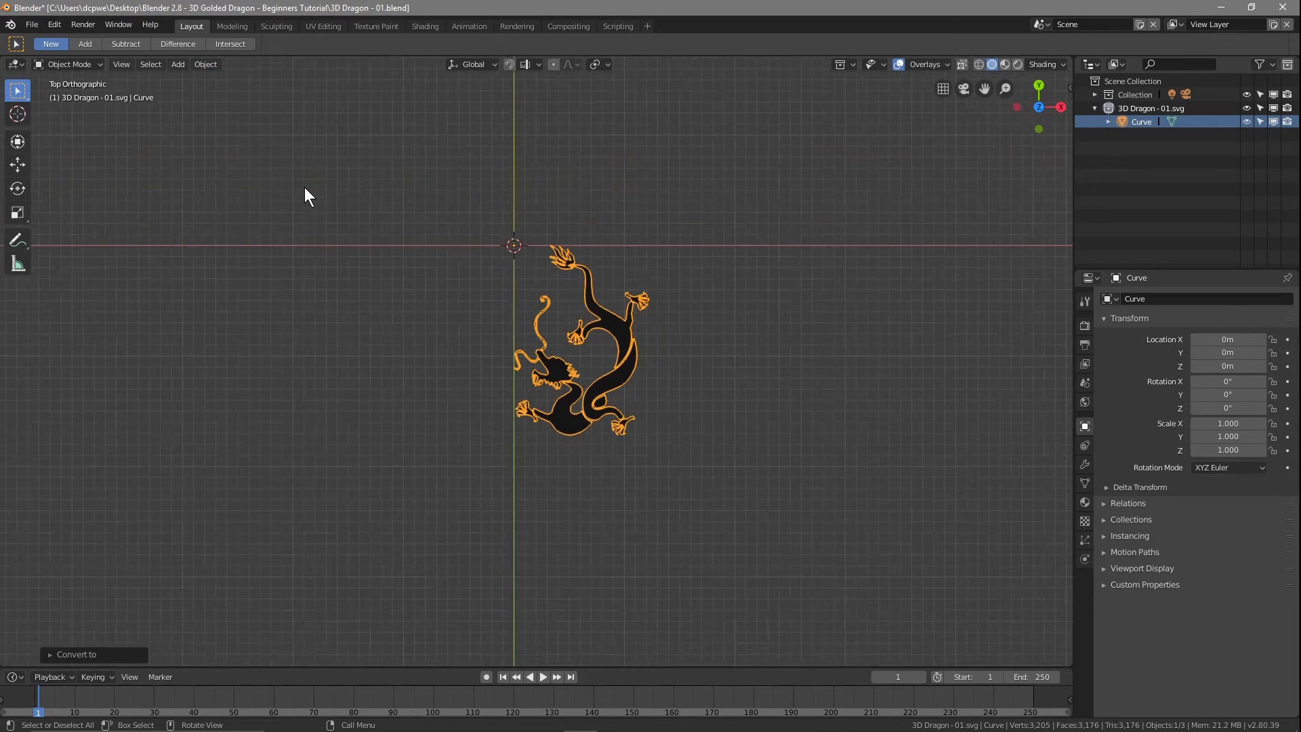
left_click(206, 64)
mouse_move(221, 92)
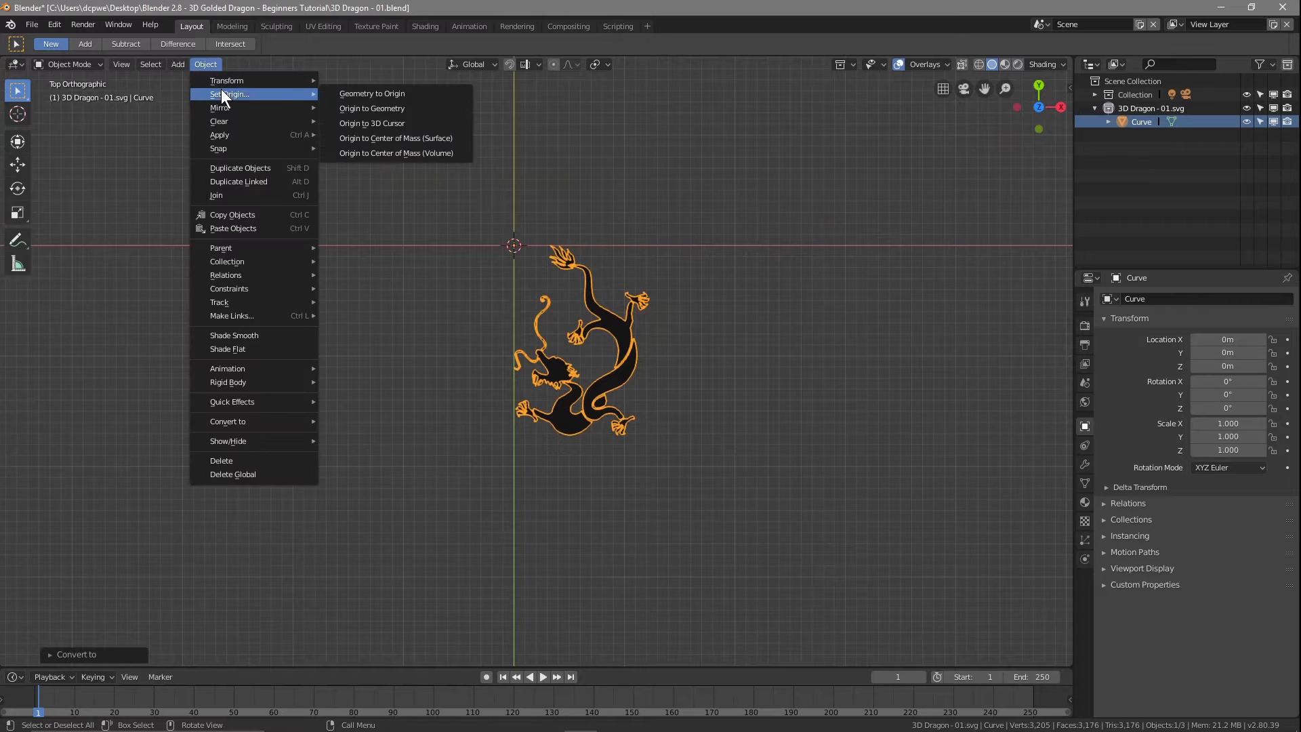
left_click(375, 93)
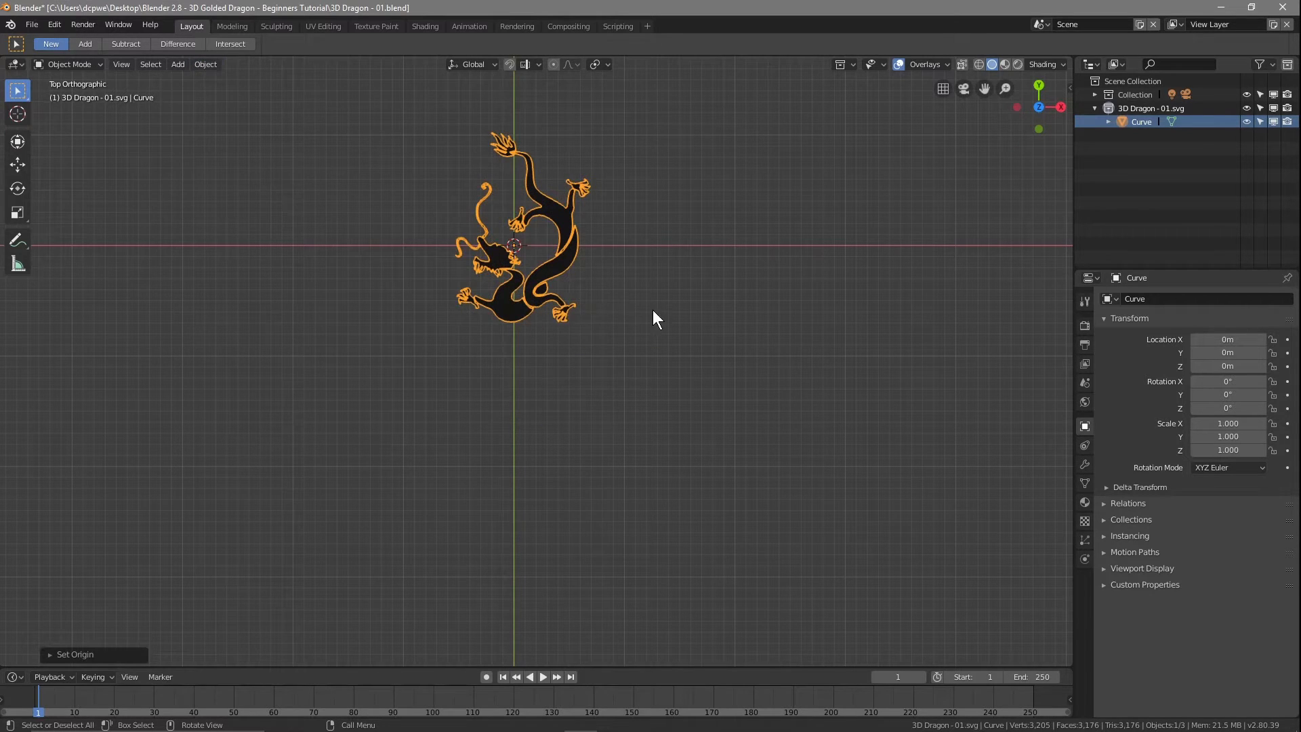
Rotate the dragon 90 degrees about the global X axis to stand it upright
scroll(654, 309, "down", 2)
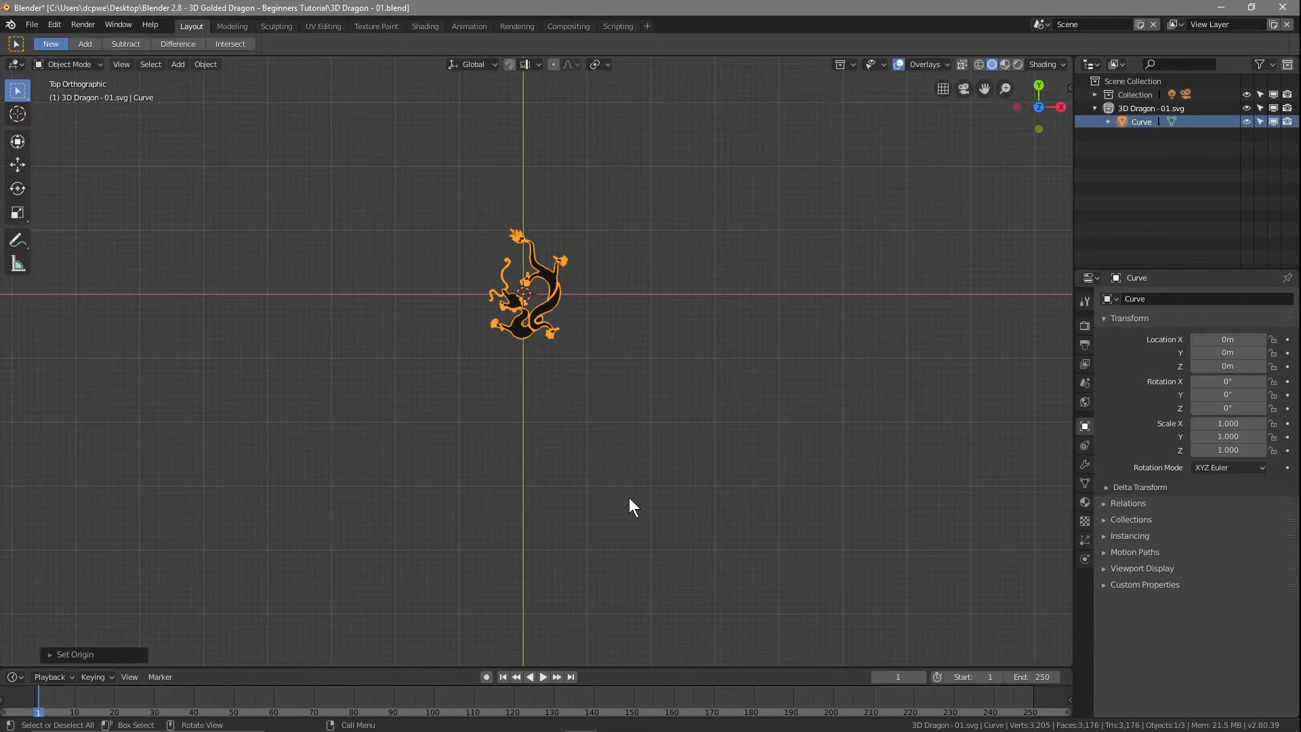
middle_click_drag(629, 498, 607, 316)
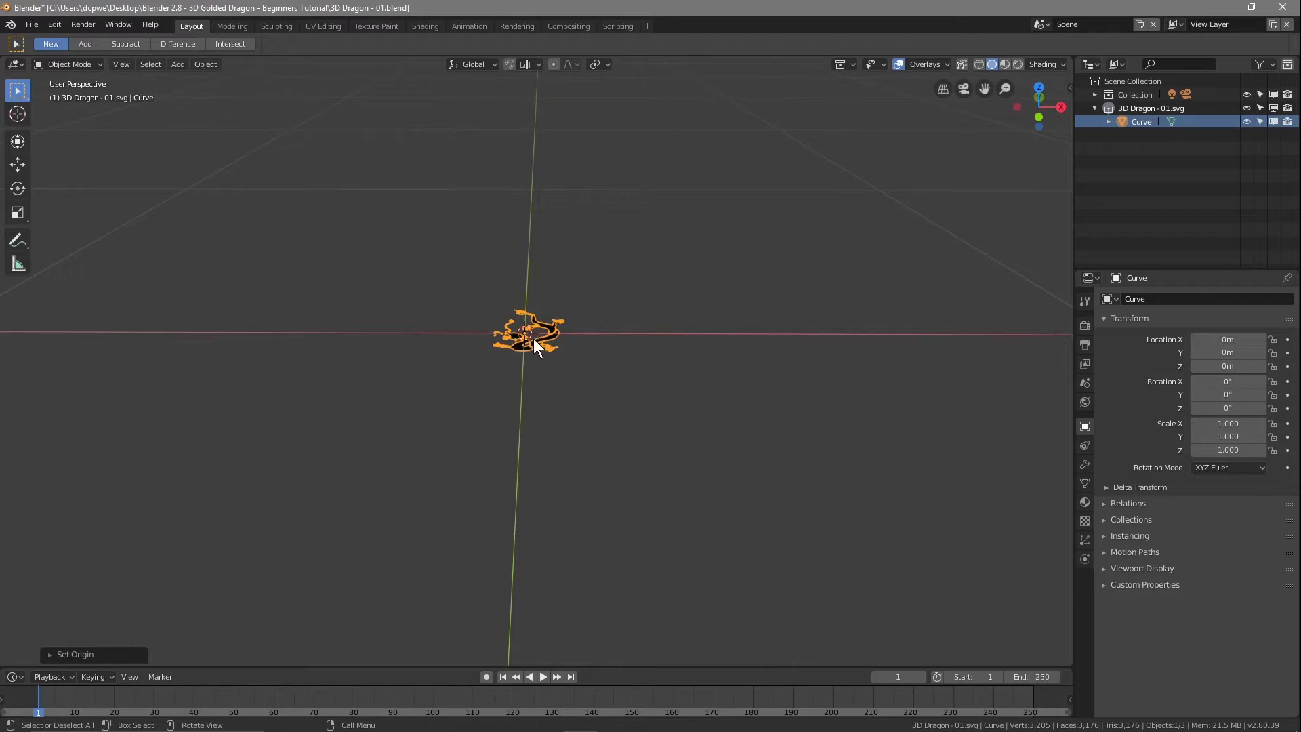
key("r")
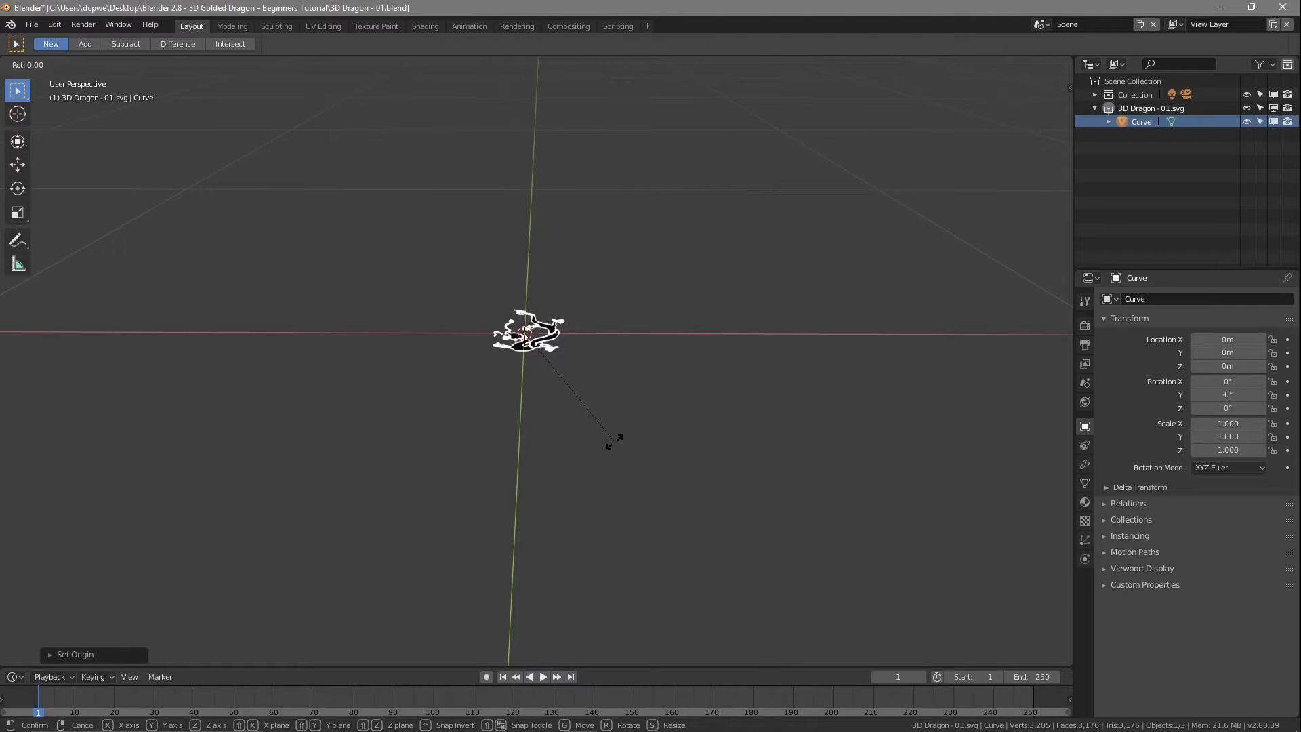
key("x")
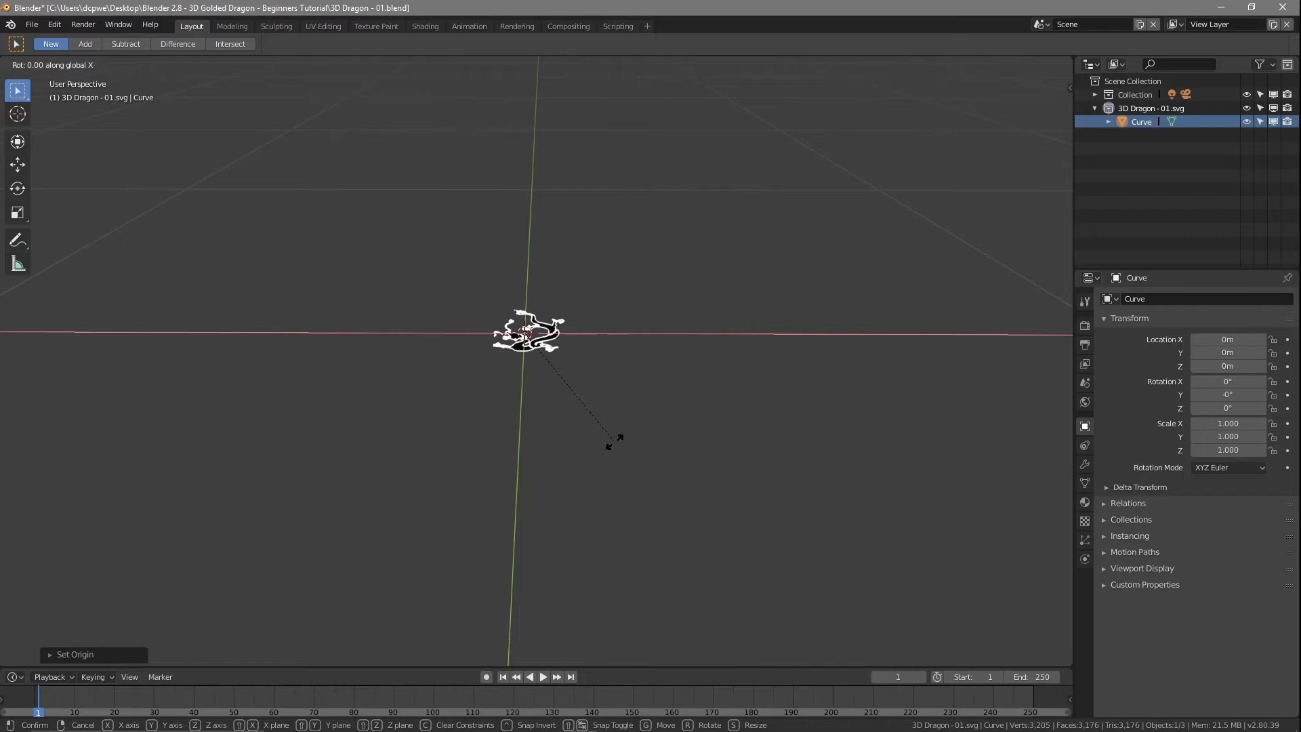
type("90")
key("Return")
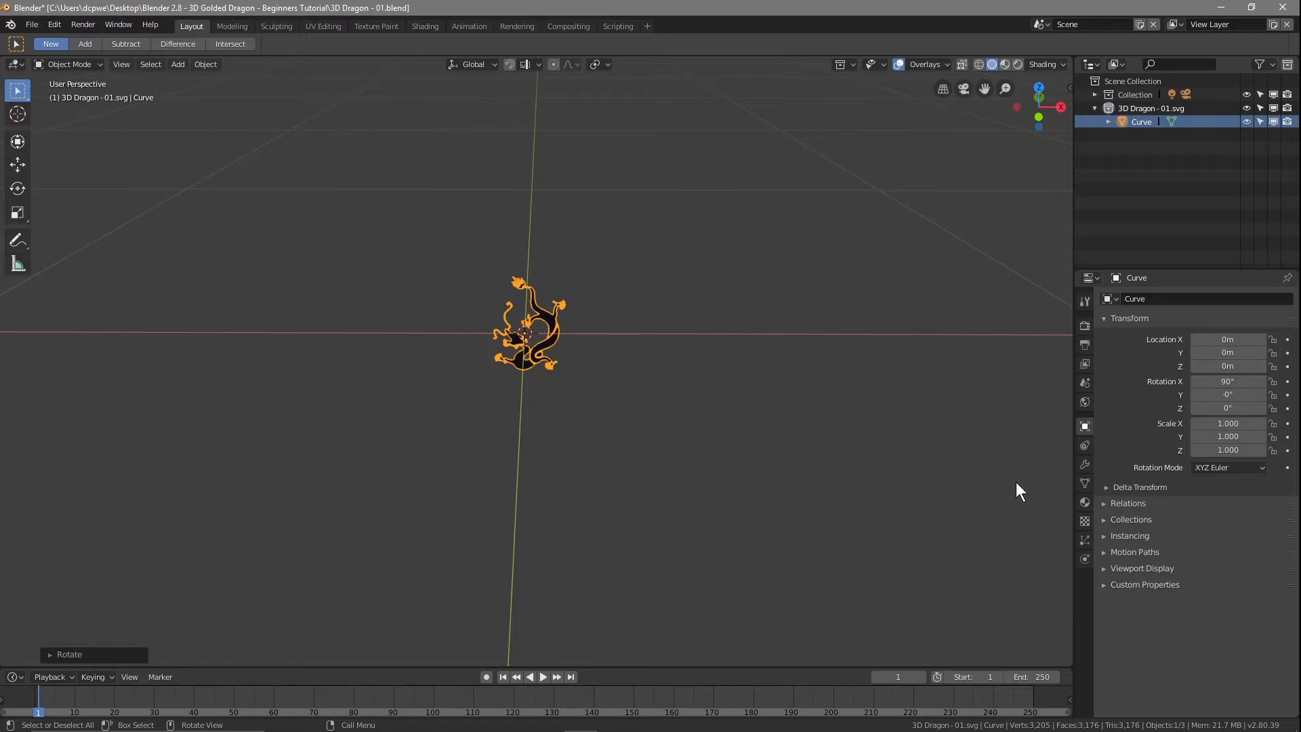
Add a Solidify modifier to the dragon mesh
left_click(1083, 463)
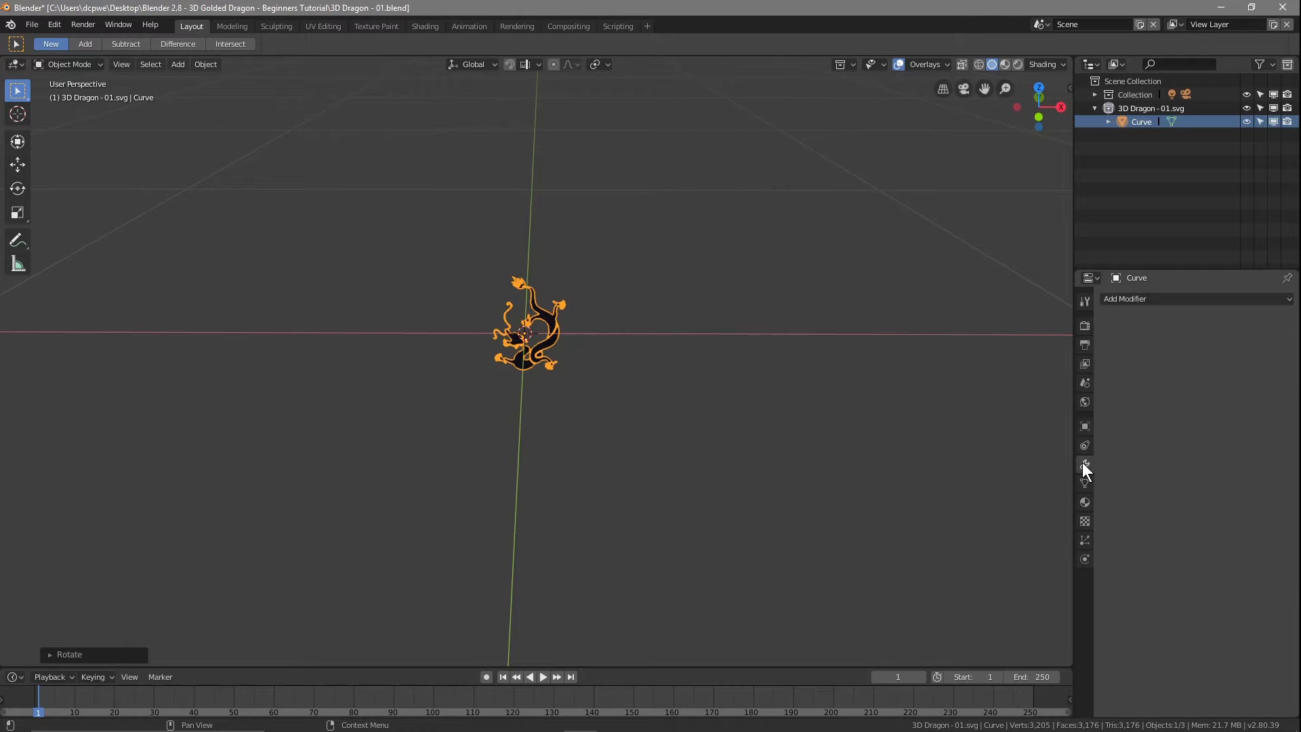
left_click(1124, 299)
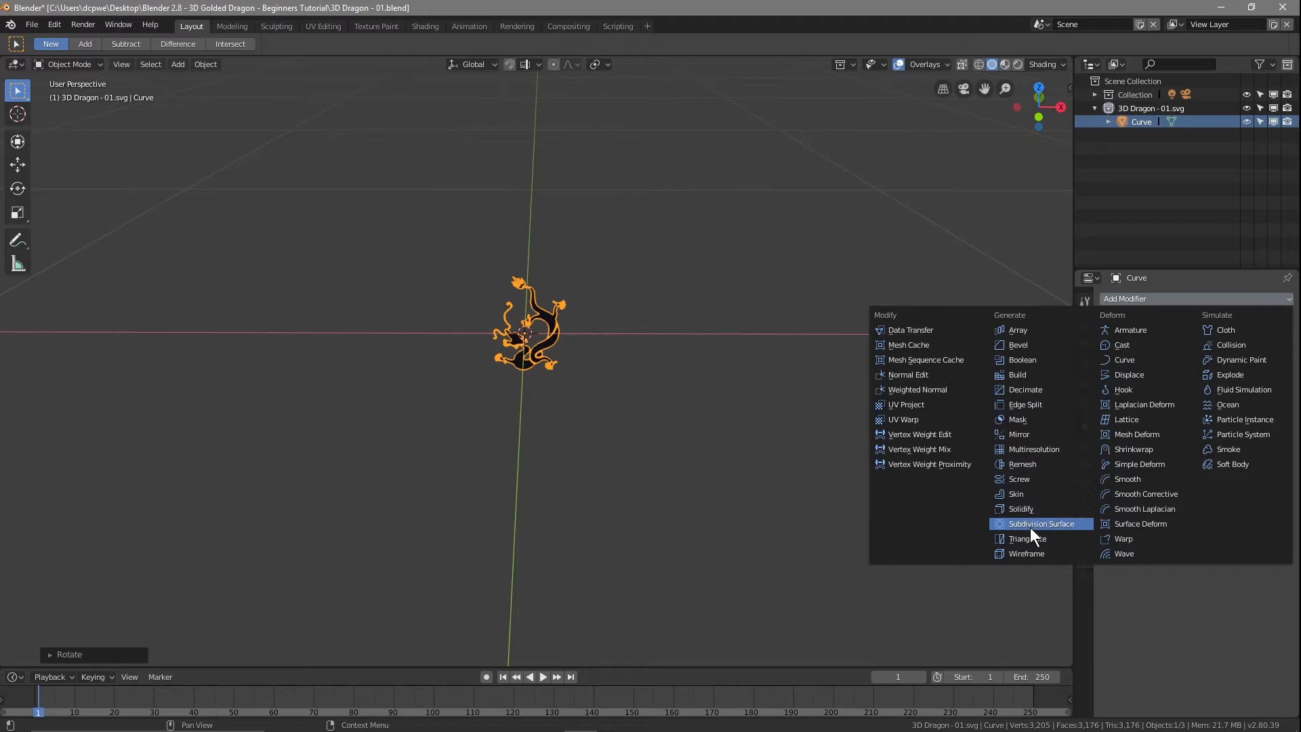
left_click(1022, 508)
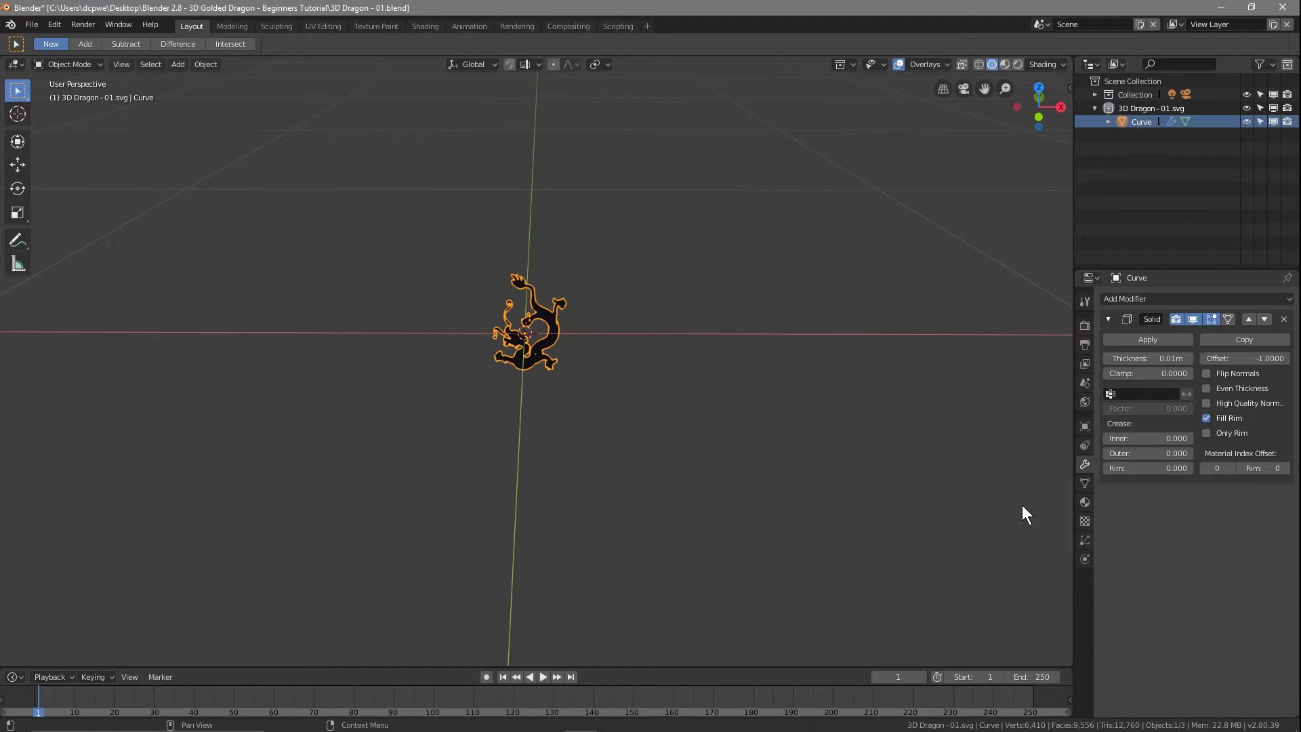
Set the viewport shading to LookDev and change the SVGMat material's base color to golden yellow
left_click(1082, 503)
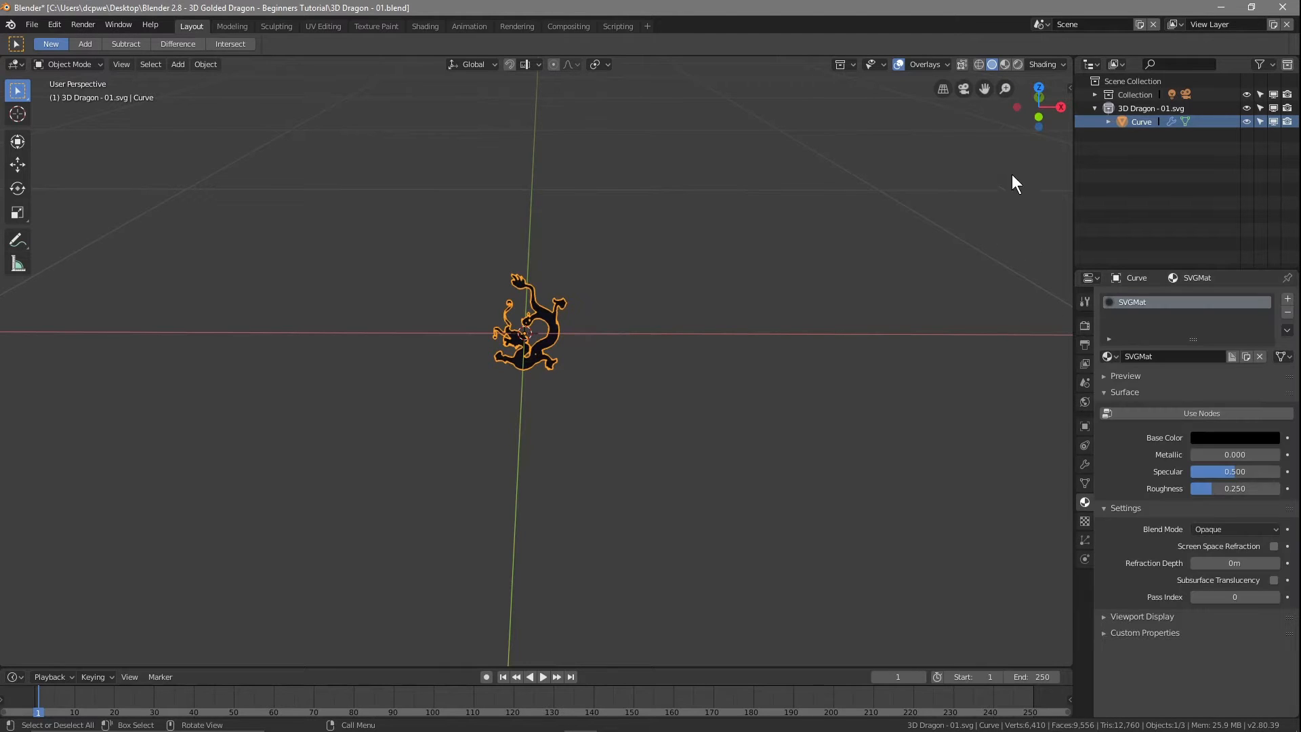
left_click(1004, 65)
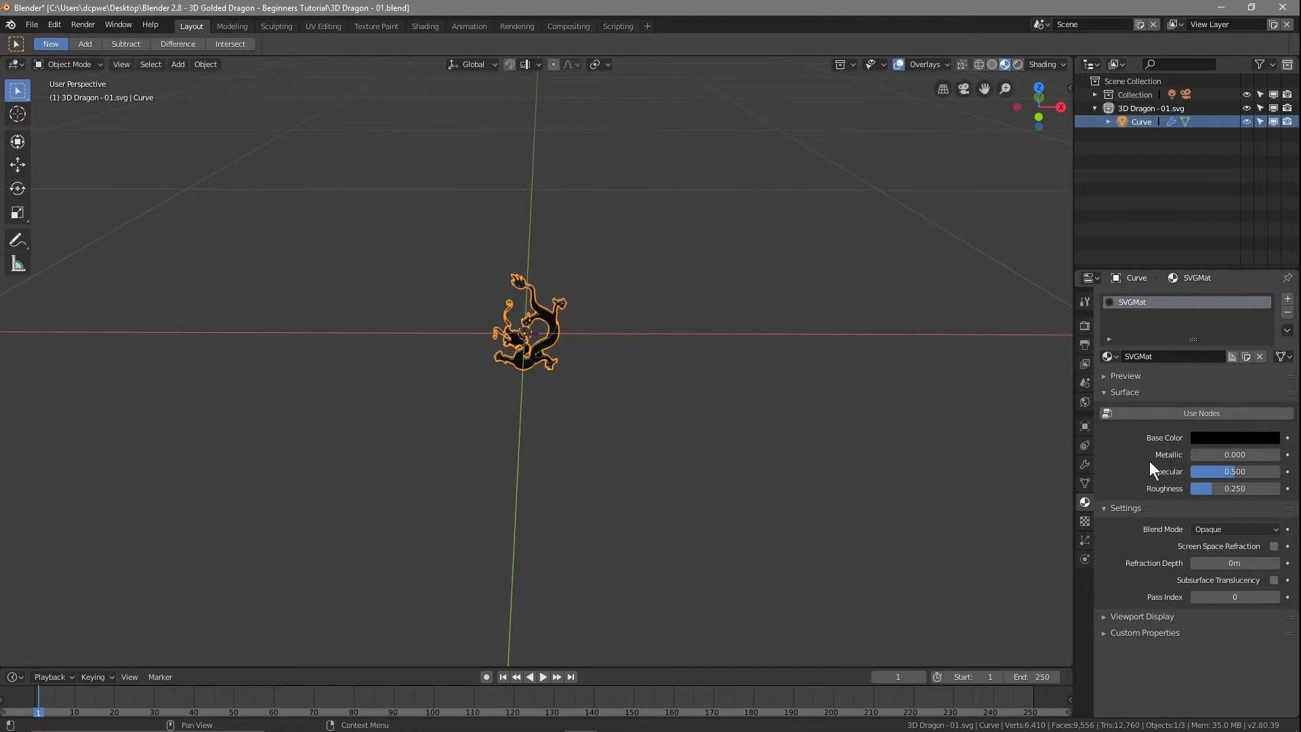
left_click(1210, 441)
left_click_drag(1271, 354, 1271, 261)
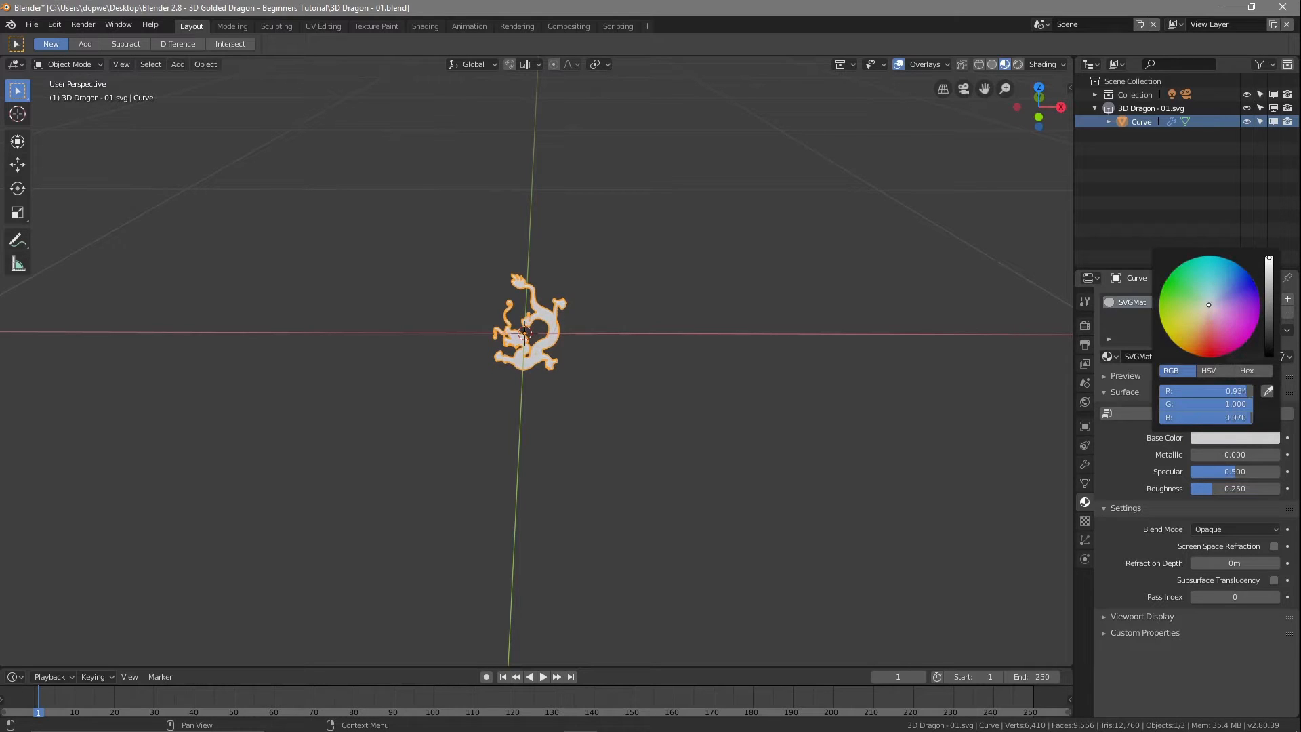
left_click(1177, 331)
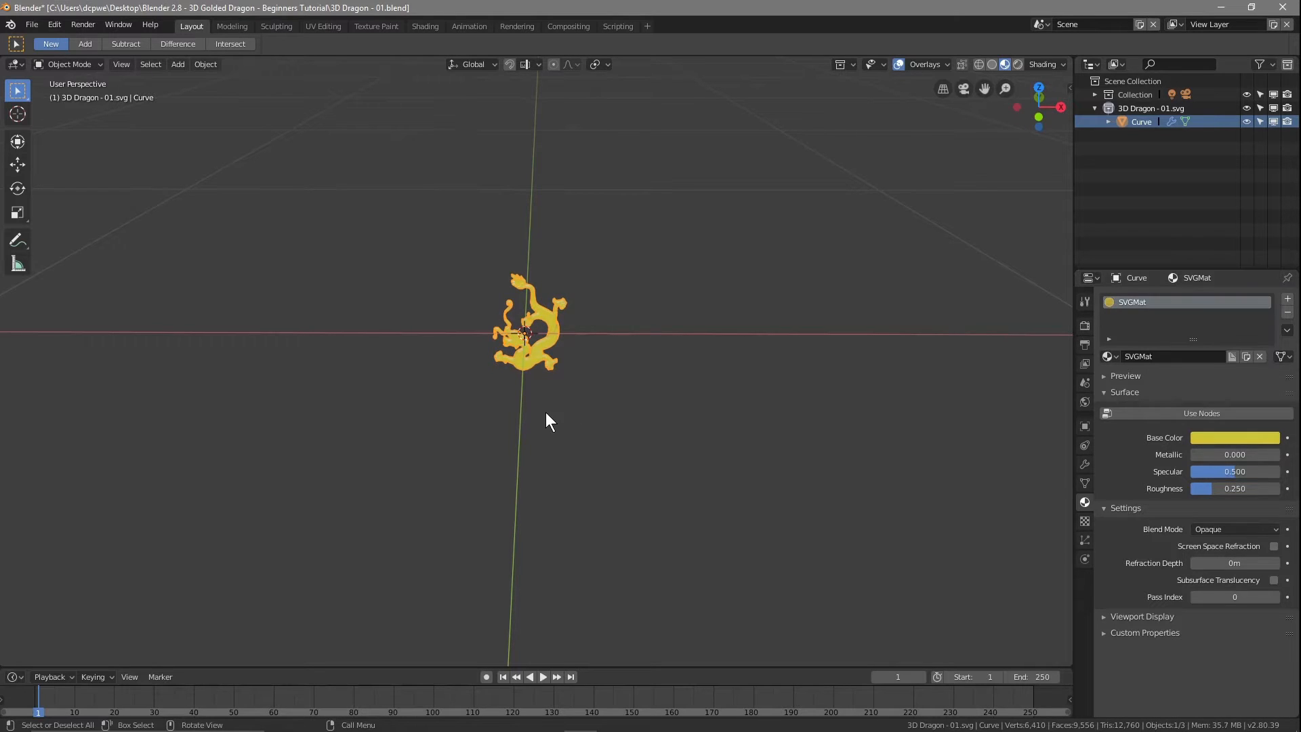
Move the dragon up along the Z axis to a height of about 0.145 m
scroll(538, 404, "up", 6)
middle_click_drag(538, 404, 509, 385)
scroll(604, 432, "down", 2)
middle_click_drag(606, 433, 618, 435)
scroll(618, 442, "down", 1)
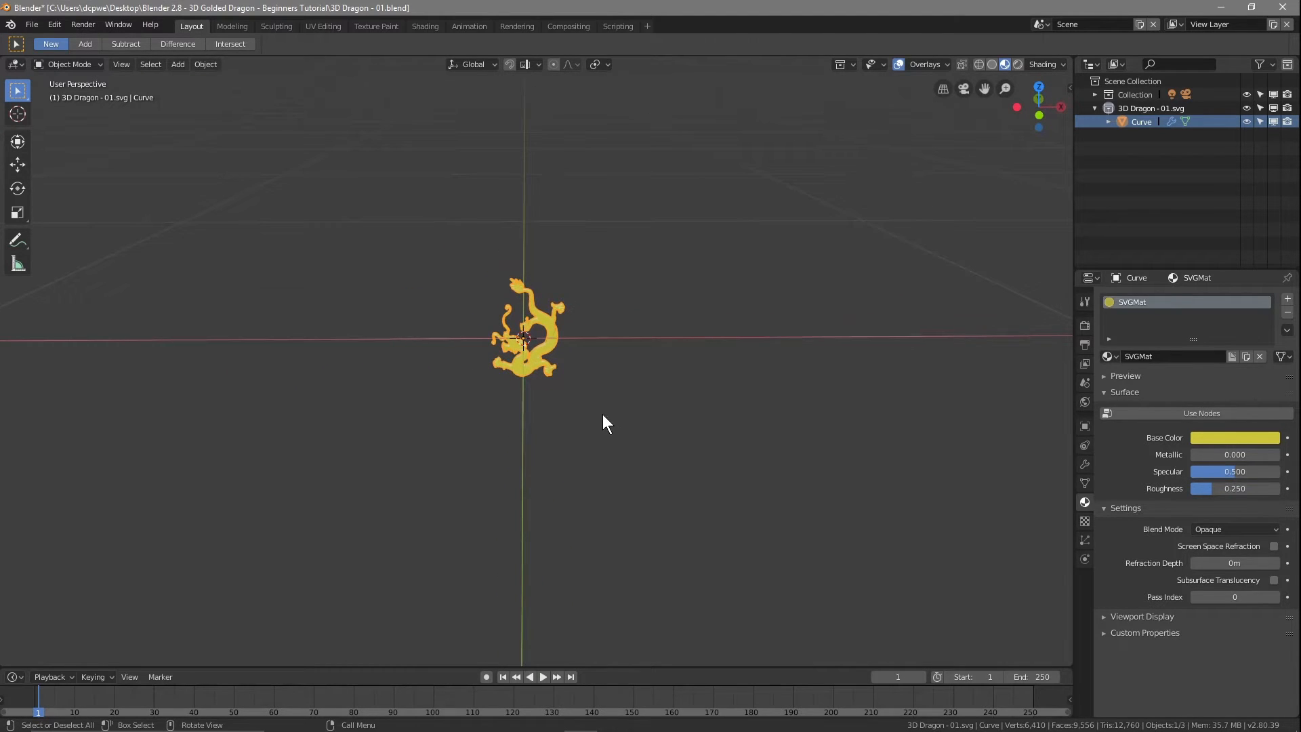
left_click(17, 164)
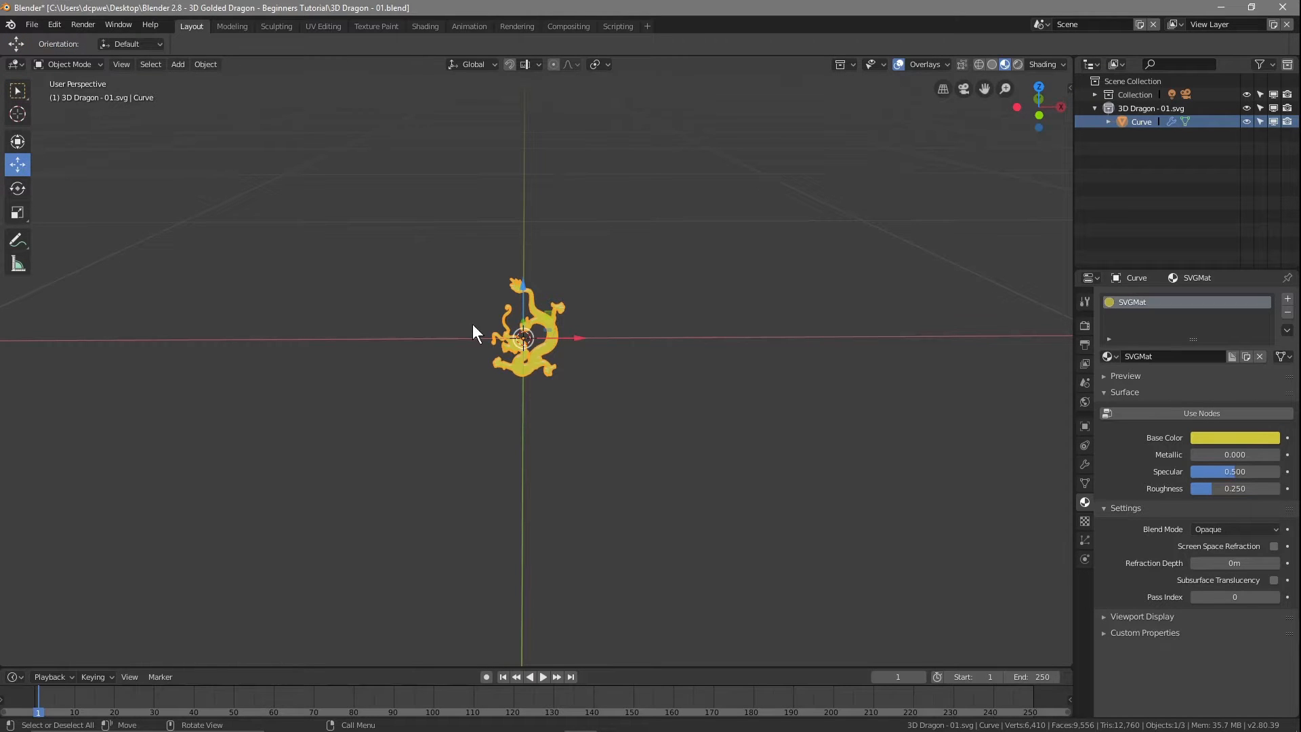
left_click_drag(525, 293, 529, 210)
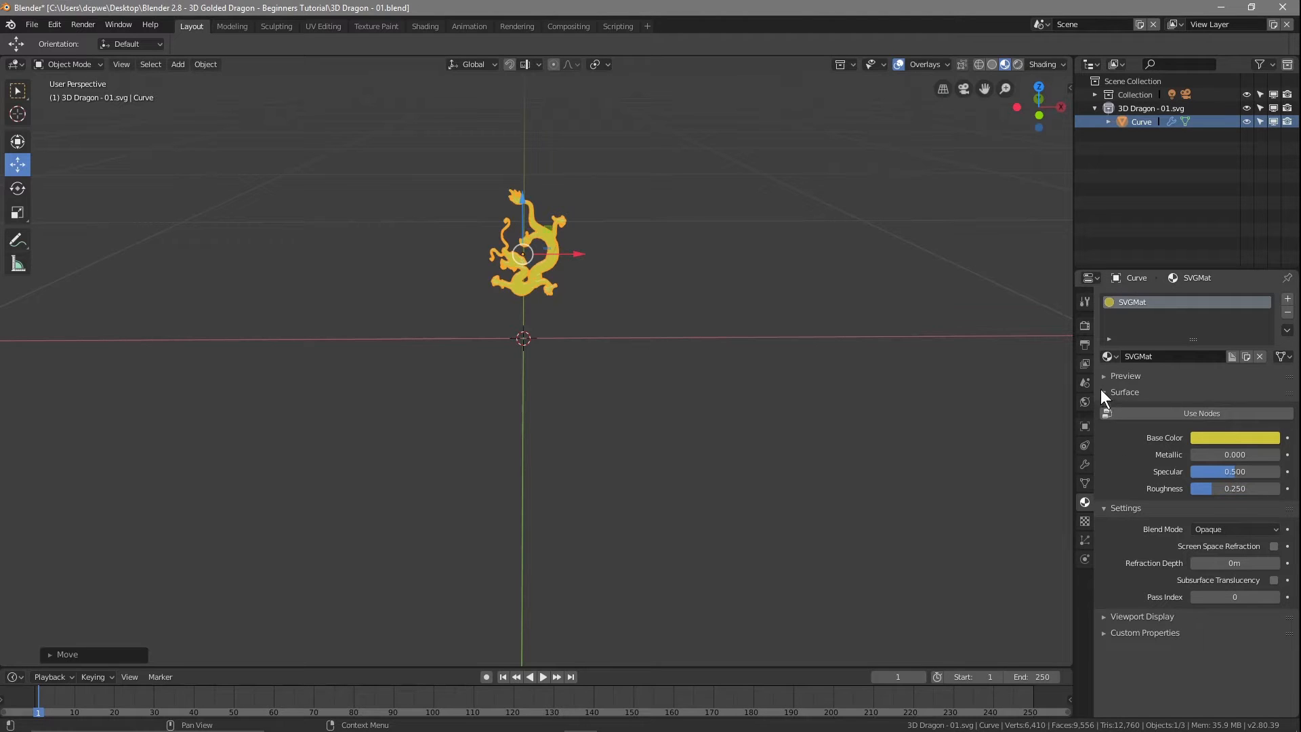
Scale the dragon up by setting both its X scale and Y scale to 15
left_click(1084, 427)
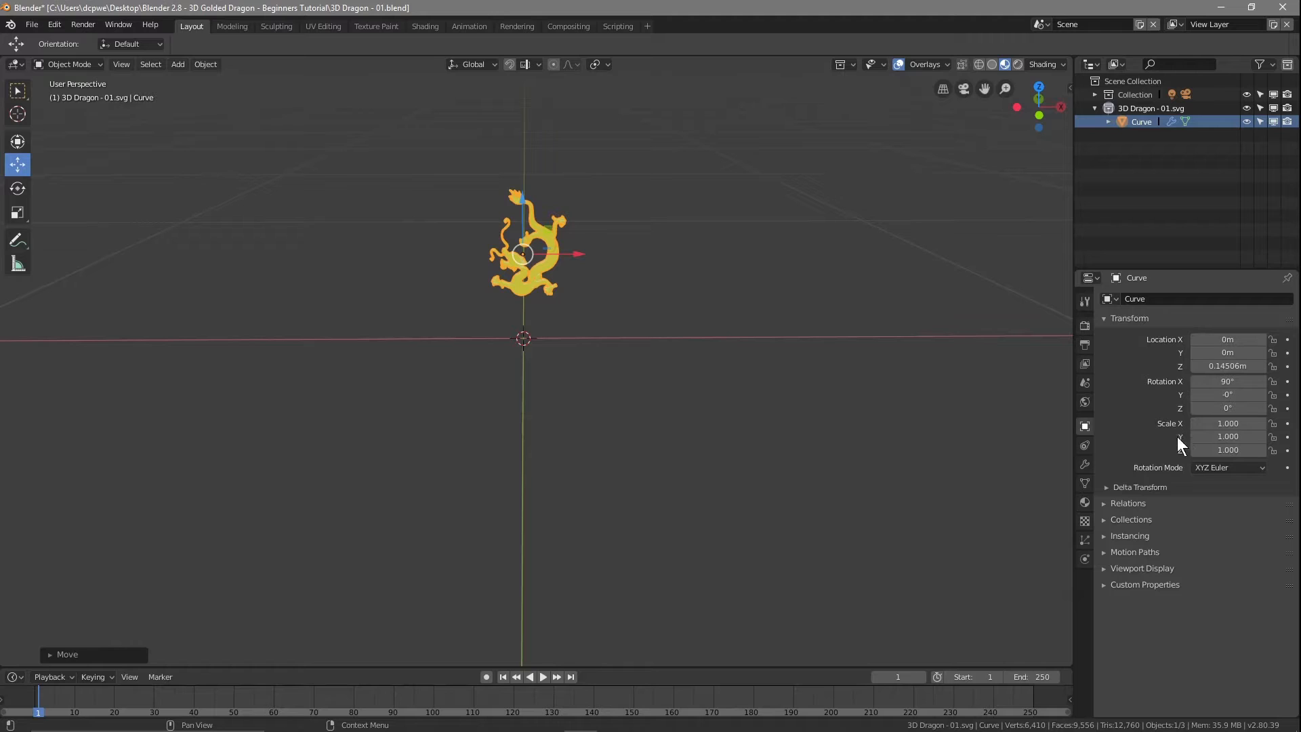
left_click(1252, 421)
type("15")
key("Return")
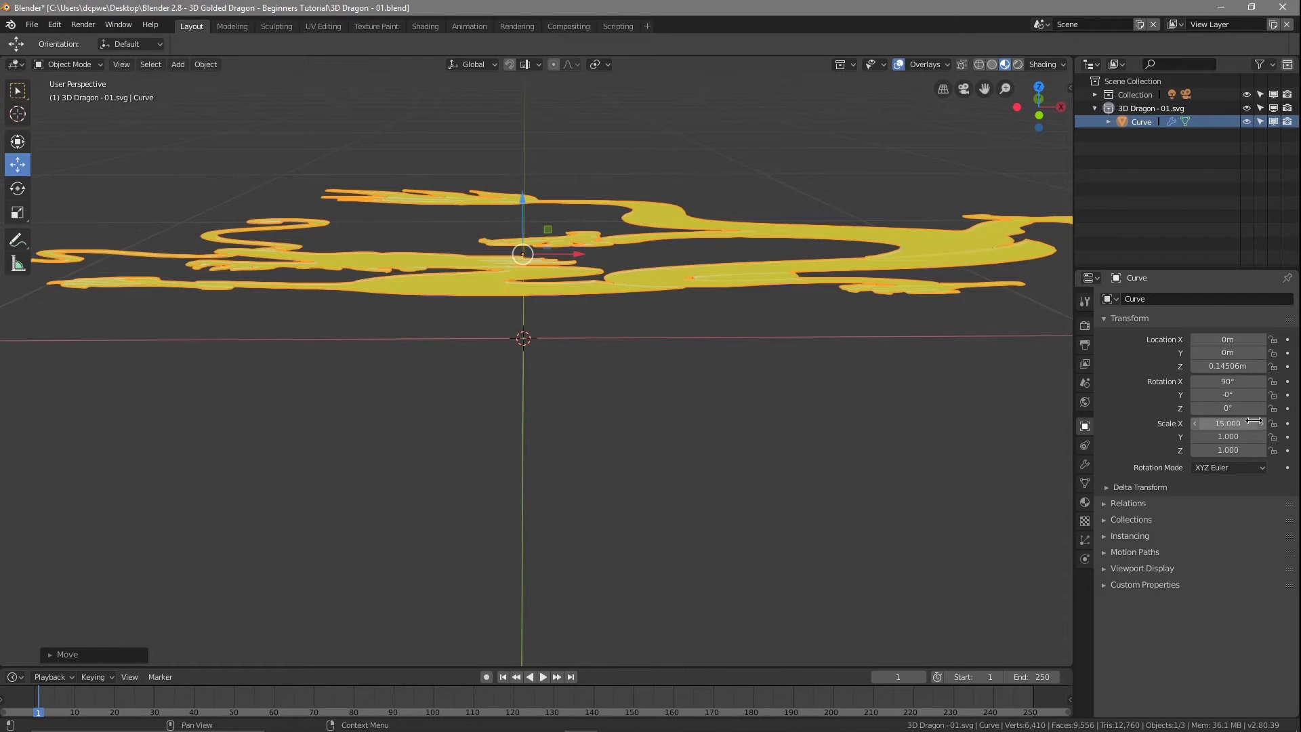
left_click(1254, 436)
type("15")
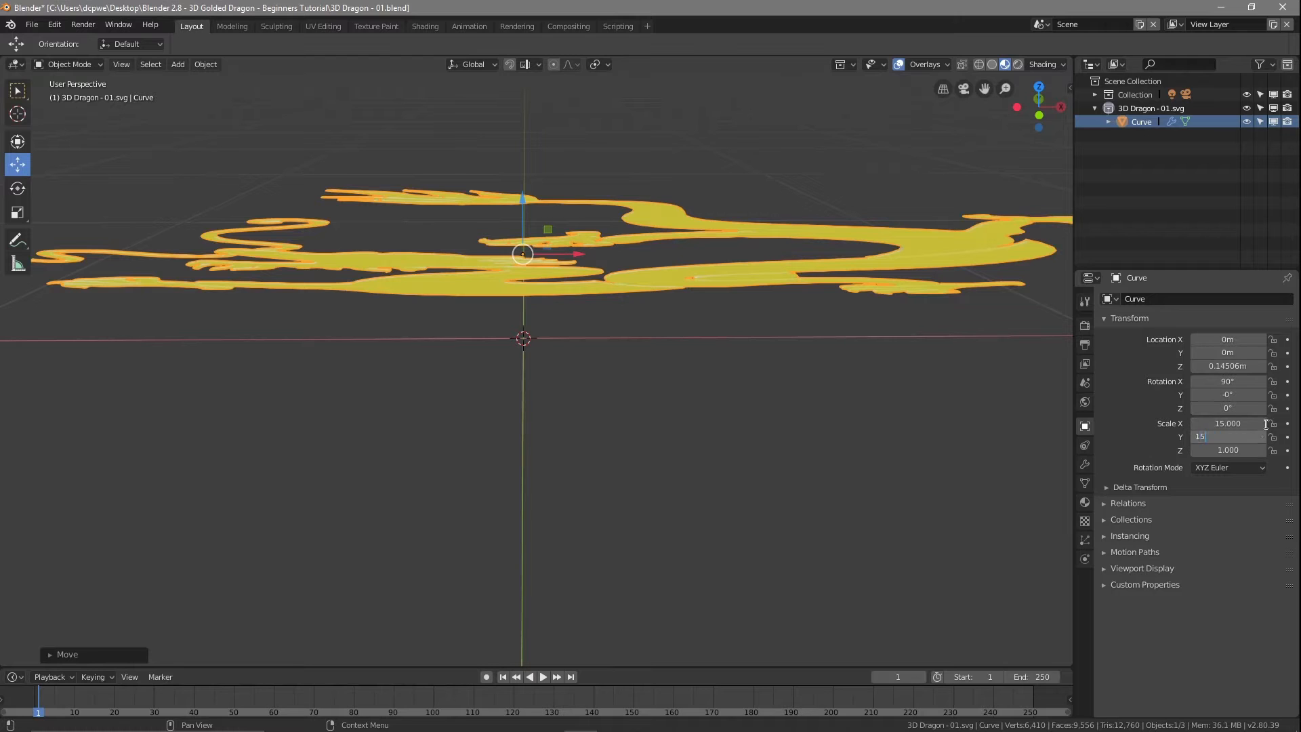
key("Return")
scroll(541, 298, "down", 6)
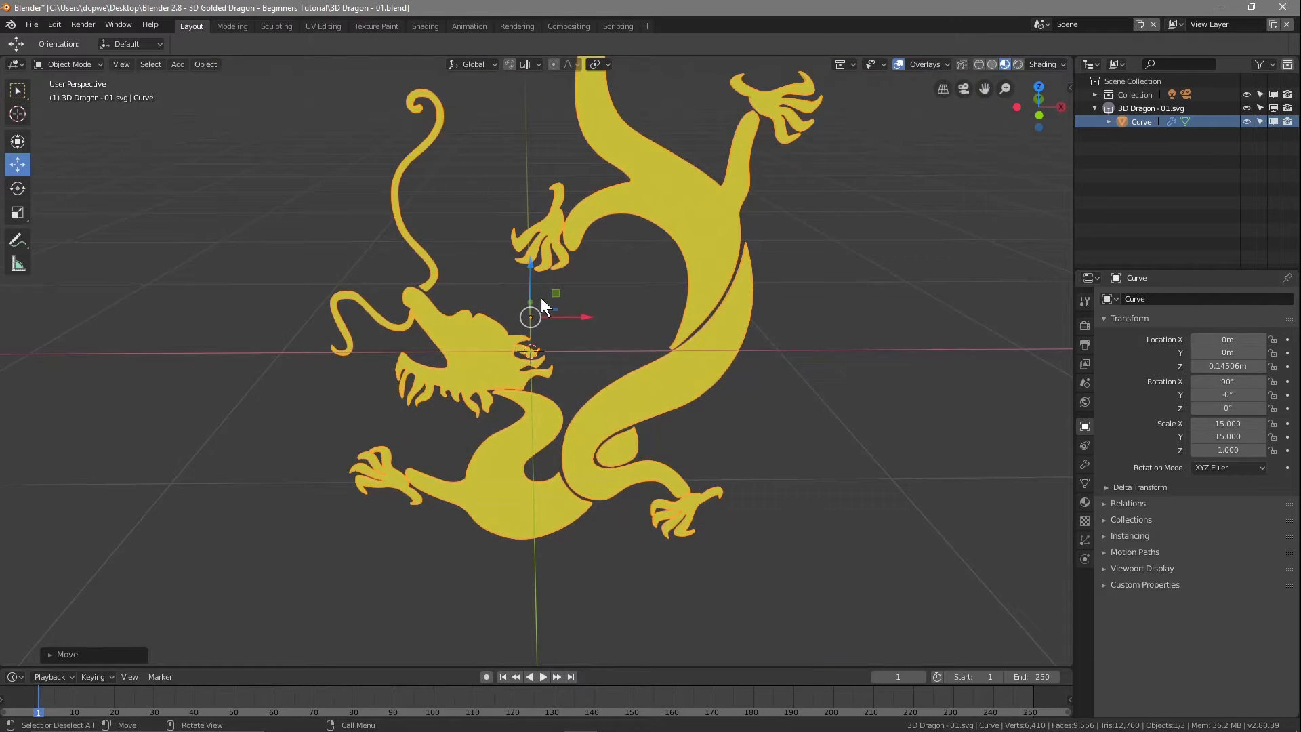
Raise the enlarged dragon along the Z axis to about 1.12 m so it stands above the grid floor
middle_click_drag(790, 193, 456, 324)
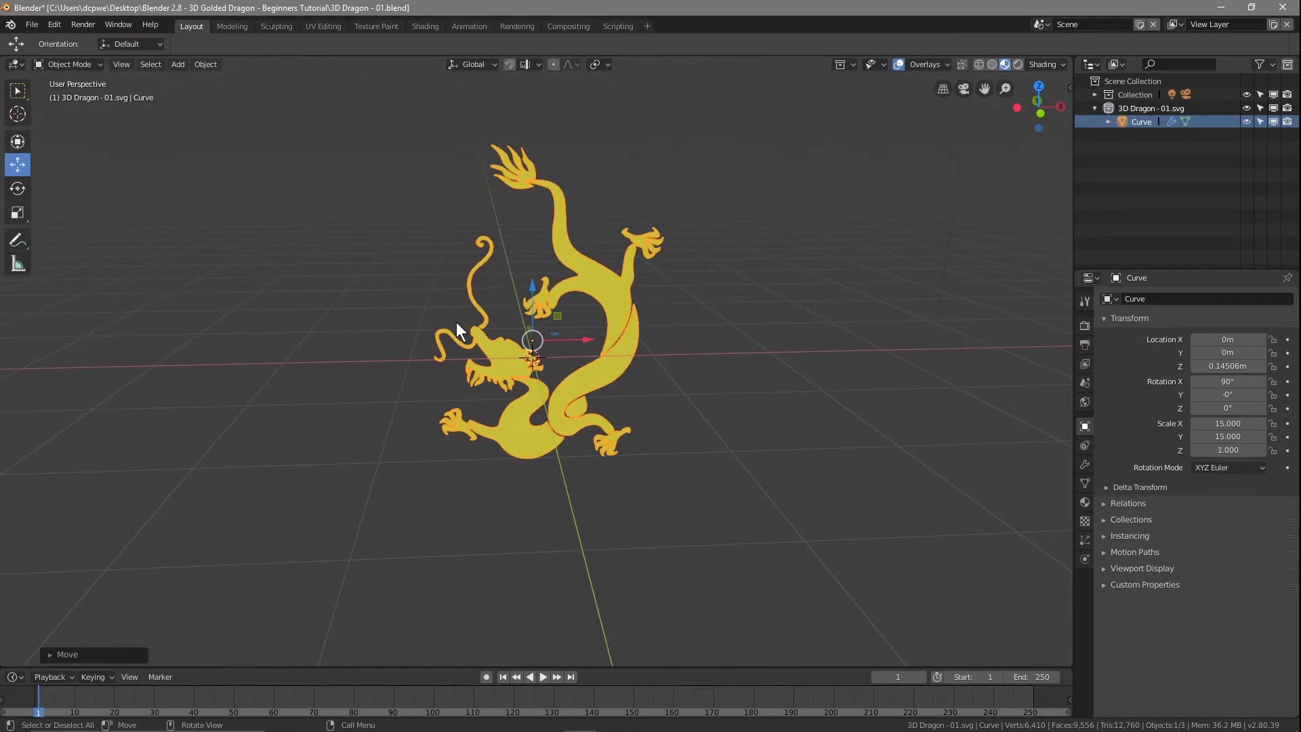
left_click_drag(534, 288, 515, 168)
middle_click_drag(566, 389, 572, 356)
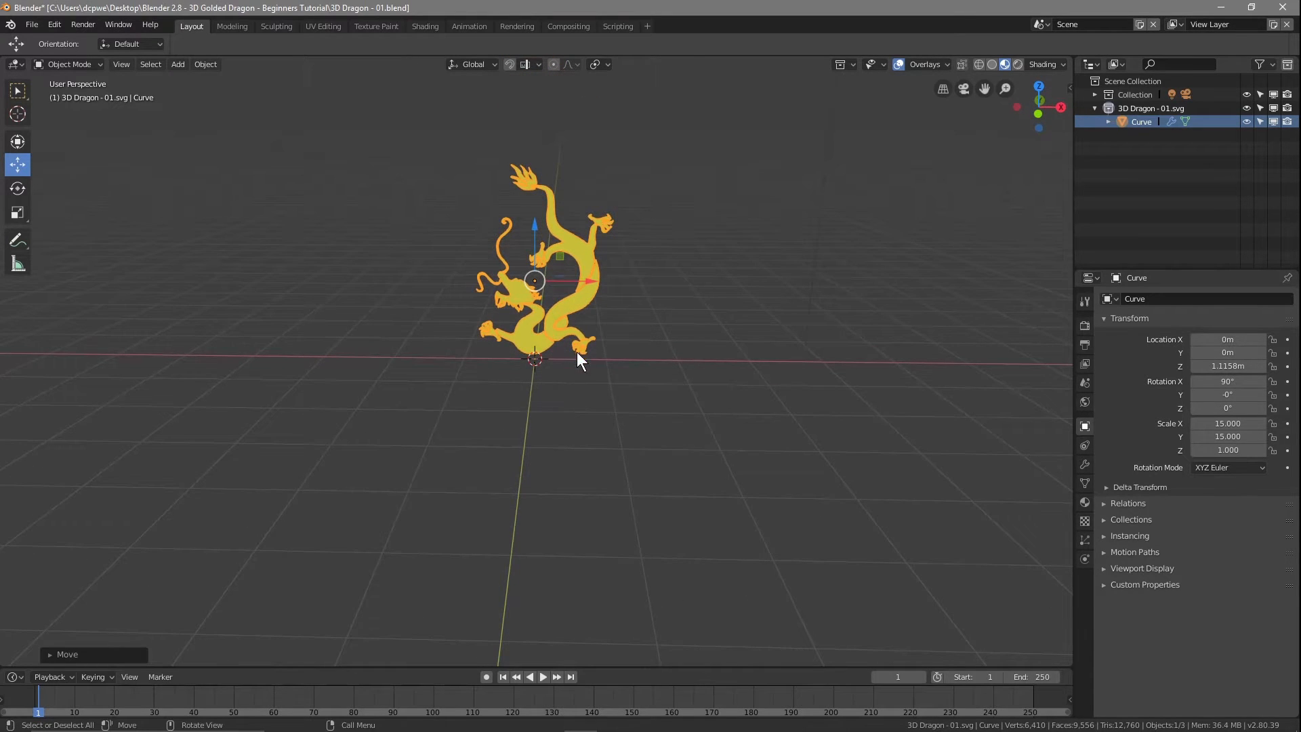
Increase the thickness of the dragon's Solidify modifier to 0.2 m
scroll(577, 330, "up", 1)
middle_click_drag(661, 368, 881, 405, "shift")
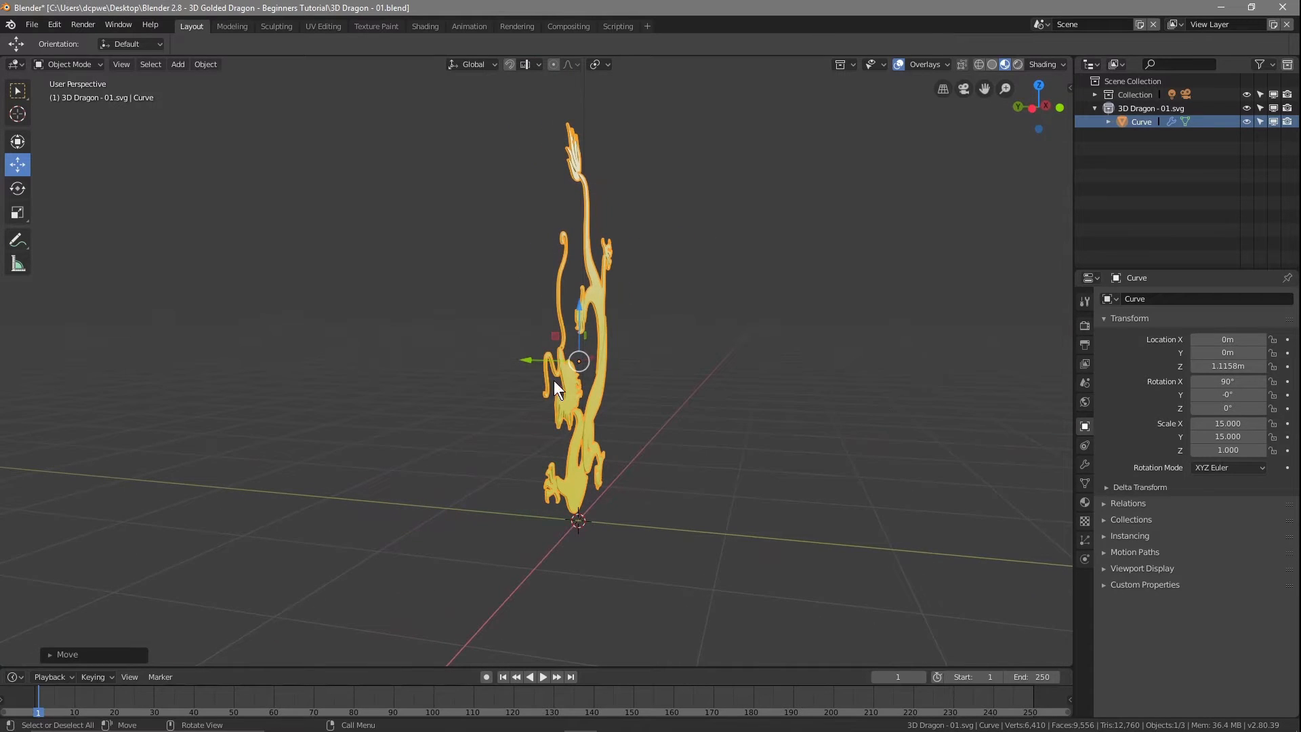
left_click(1084, 464)
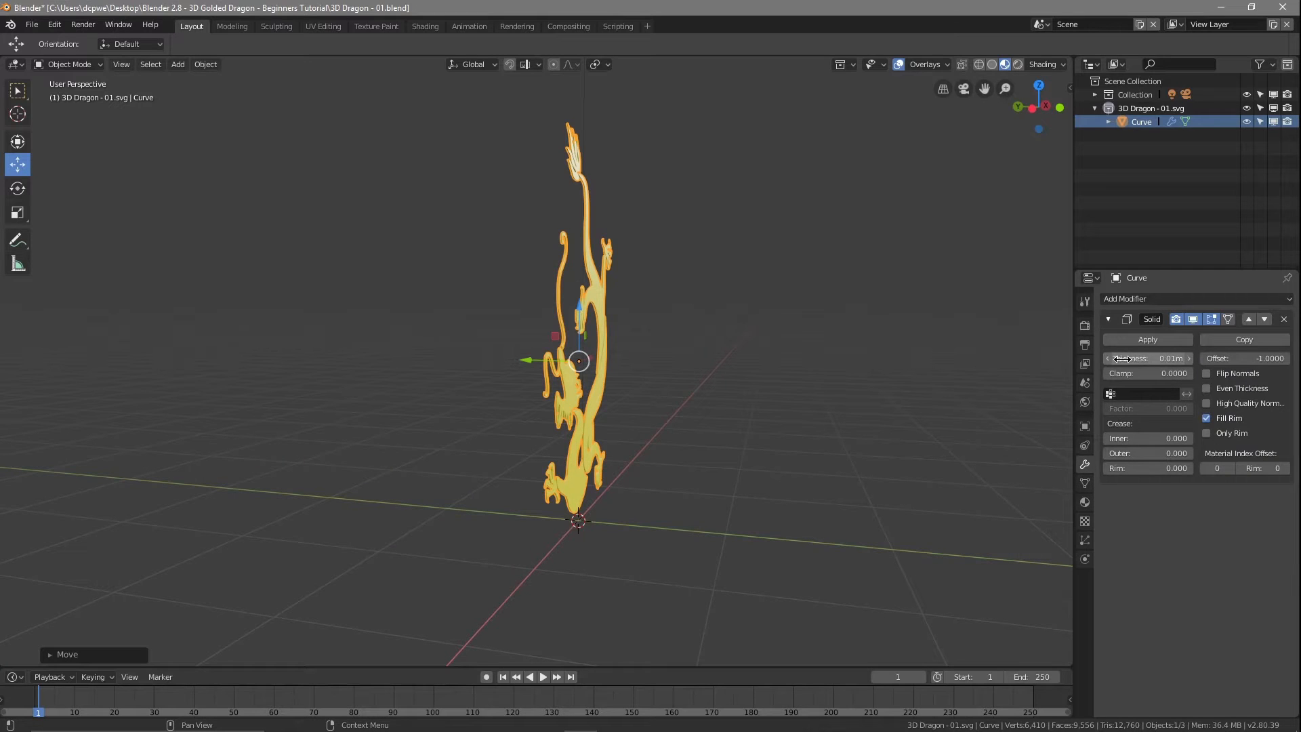
left_click_drag(1121, 358, 1189, 356)
left_click(1189, 356)
left_click(1190, 356)
left_click(1189, 355)
left_click(1190, 356)
left_click(1189, 356)
left_click(1189, 356)
left_click(1190, 356)
left_click(1190, 356)
left_click(1189, 356)
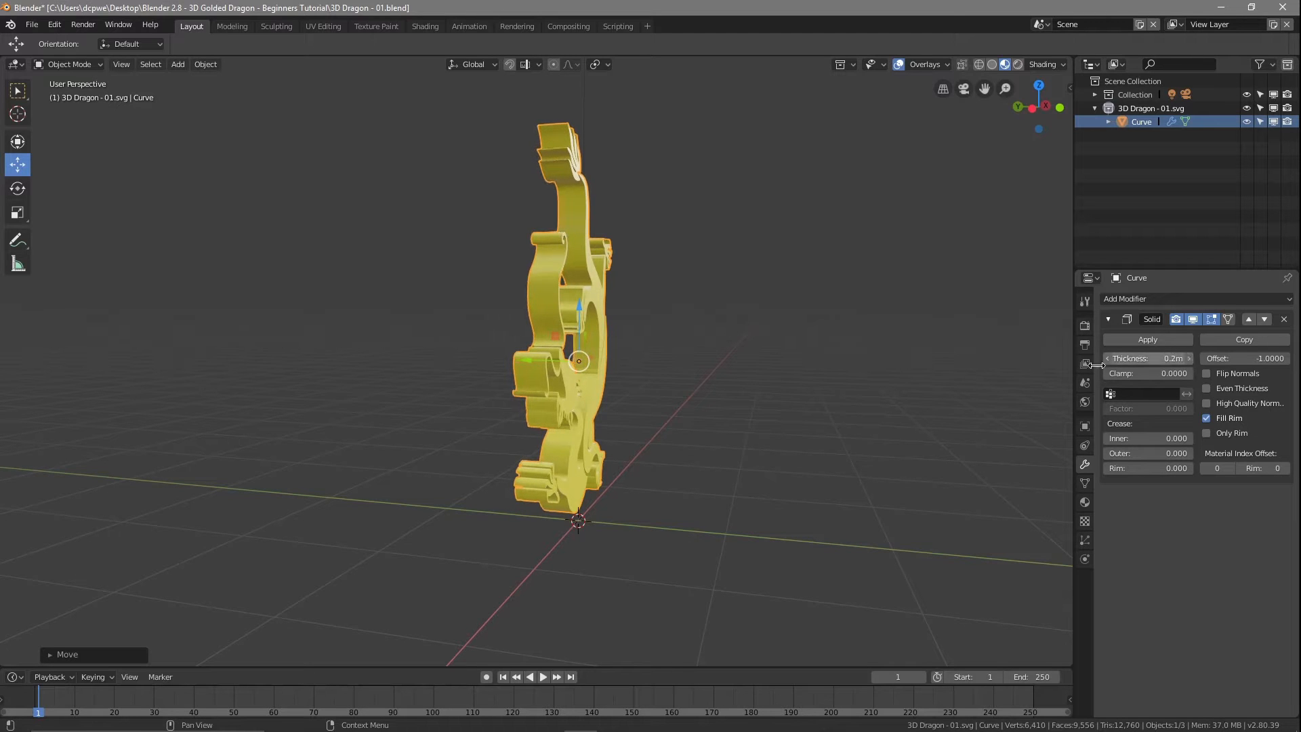
middle_click_drag(696, 421, 580, 421)
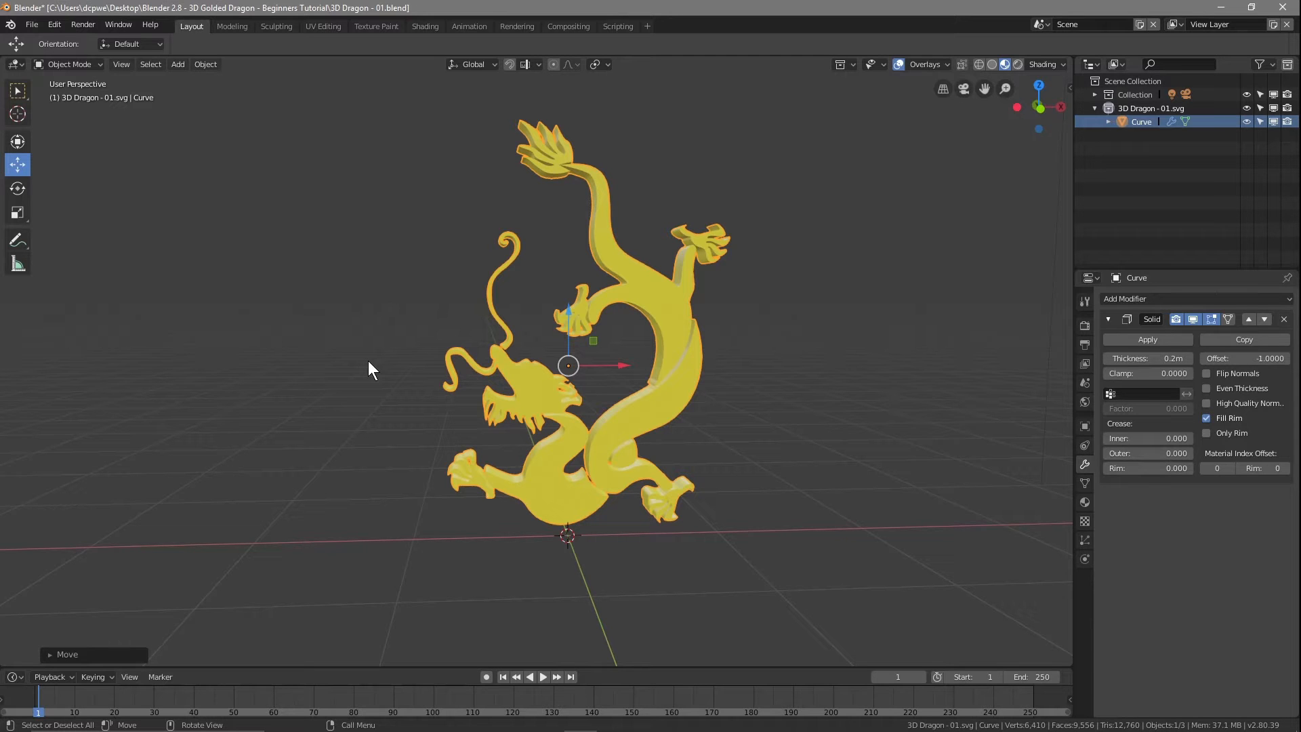
Save the changes to the current 3D Dragon - 01.blend file
mouse_move(390, 474)
middle_mouse_down()
mouse_move(485, 461)
mouse_move(1051, 465)
mouse_move(744, 488)
mouse_move(368, 488)
mouse_move(386, 488)
middle_mouse_up()
left_click(28, 26)
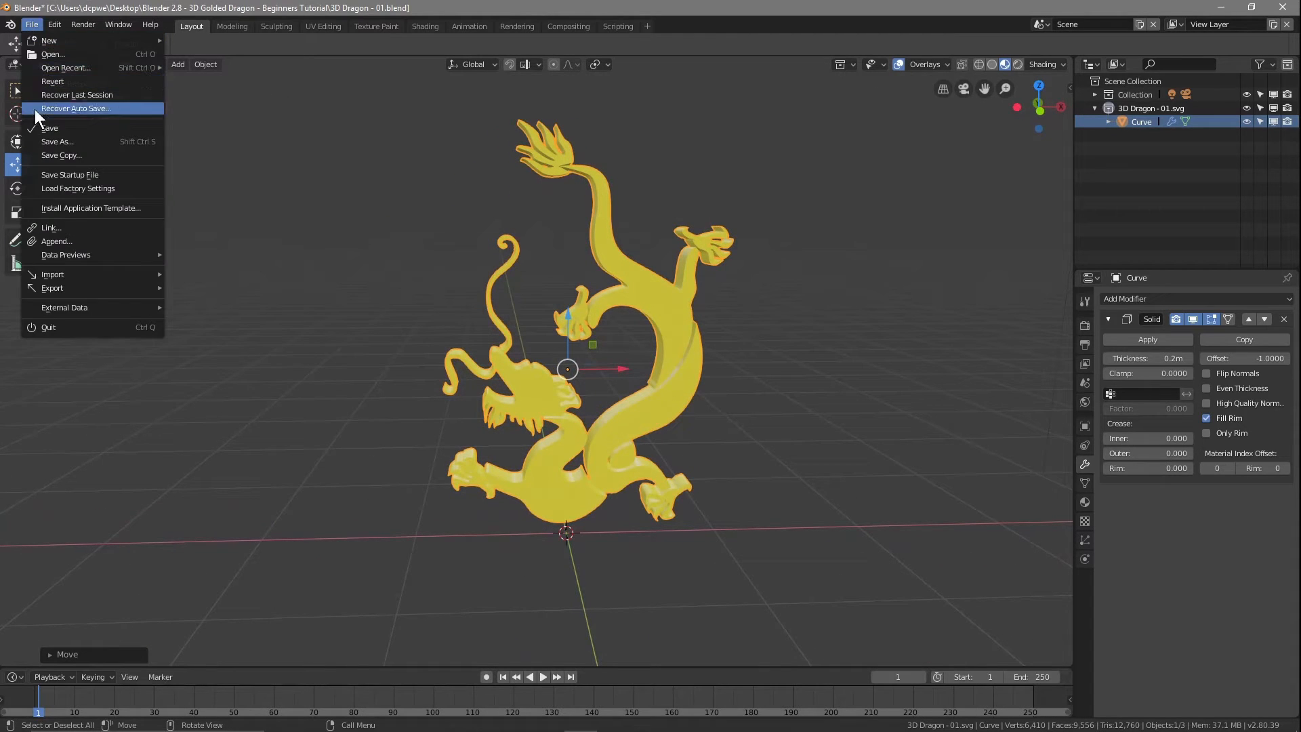
left_click(38, 130)
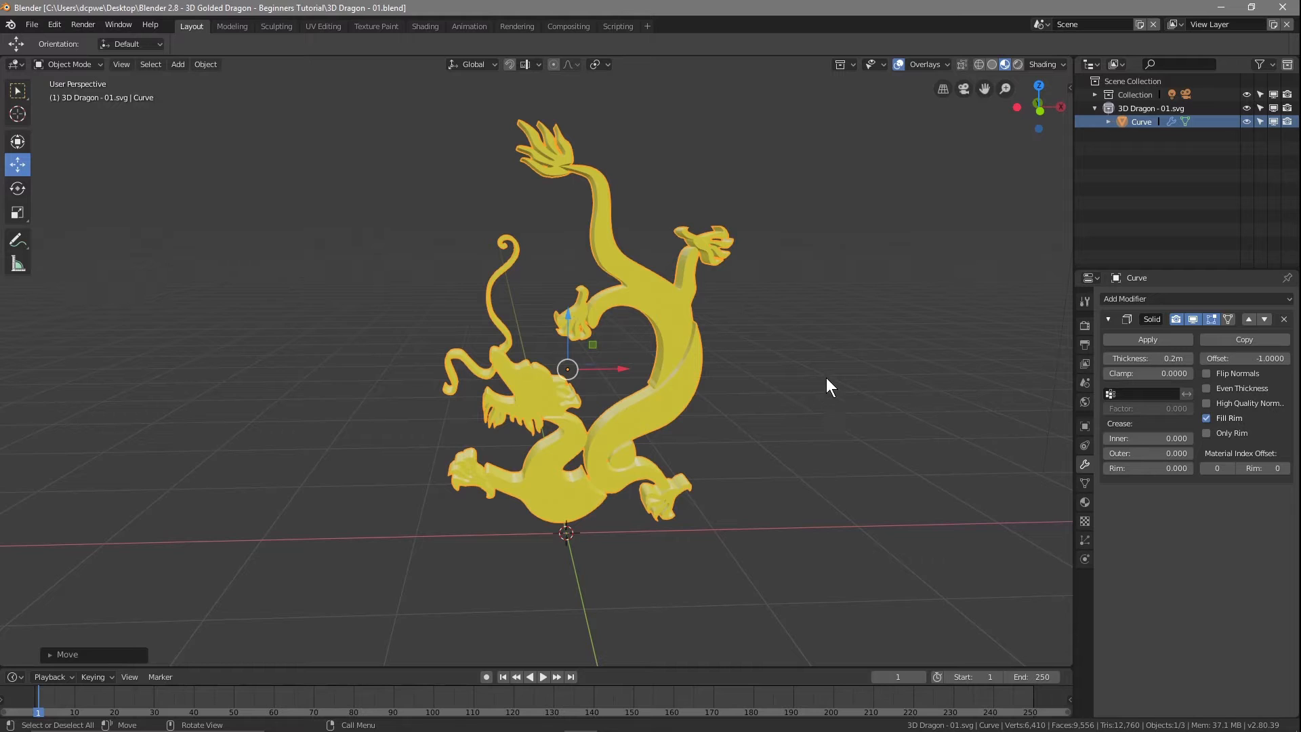
Enable Bloom in the Eevee render settings and display the viewport with rendered shading
middle_click_drag(745, 393, 725, 397)
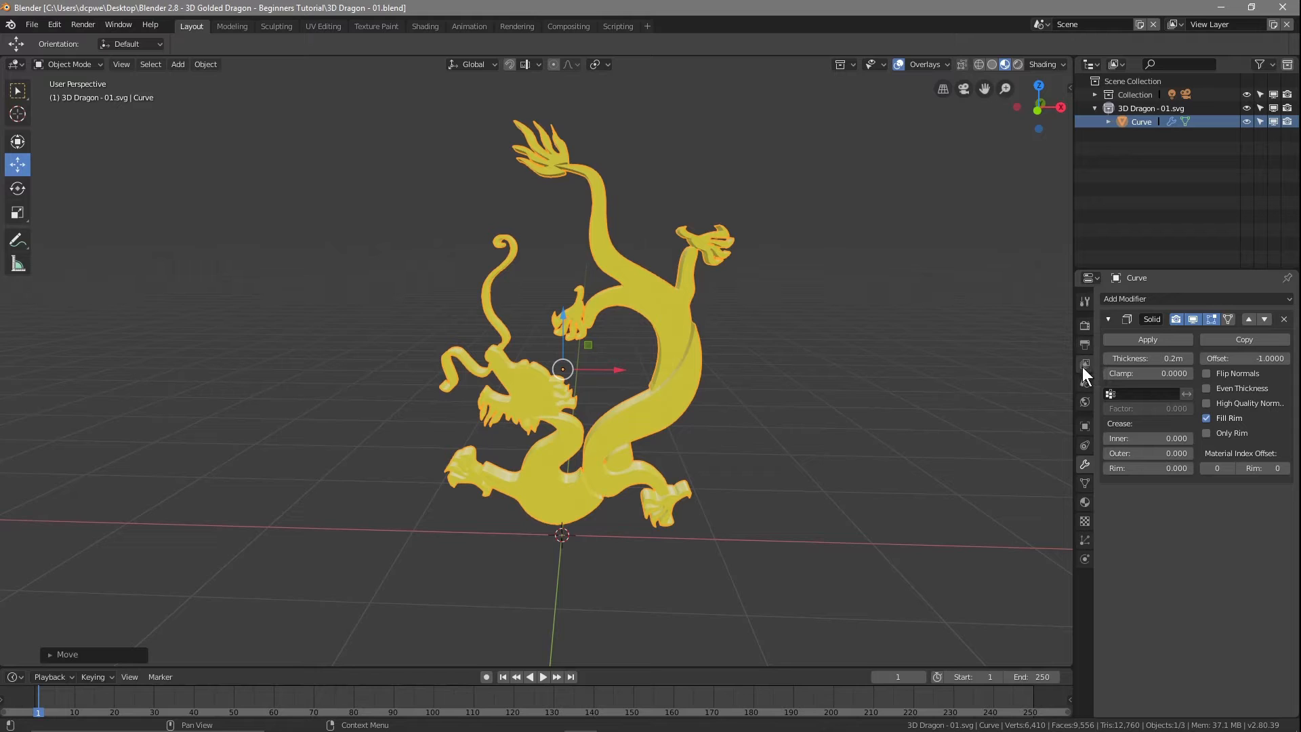
left_click(1084, 326)
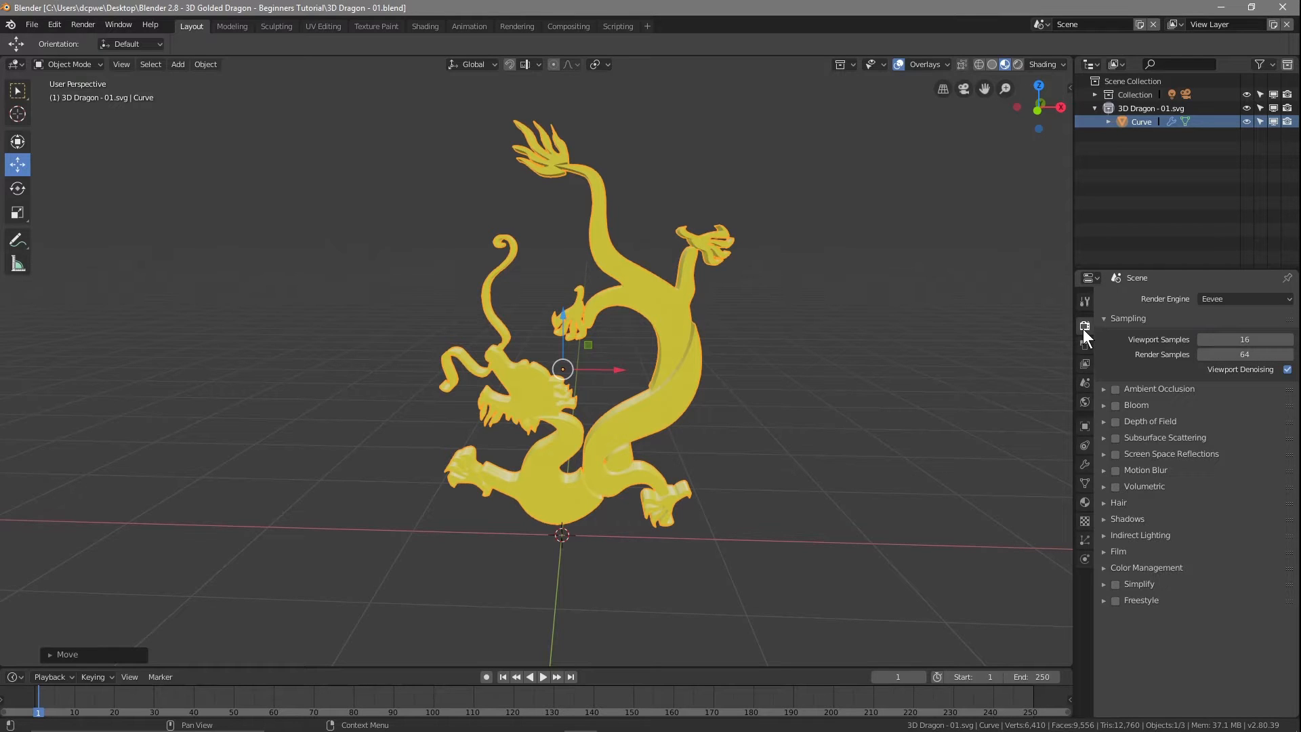
left_click(1115, 405)
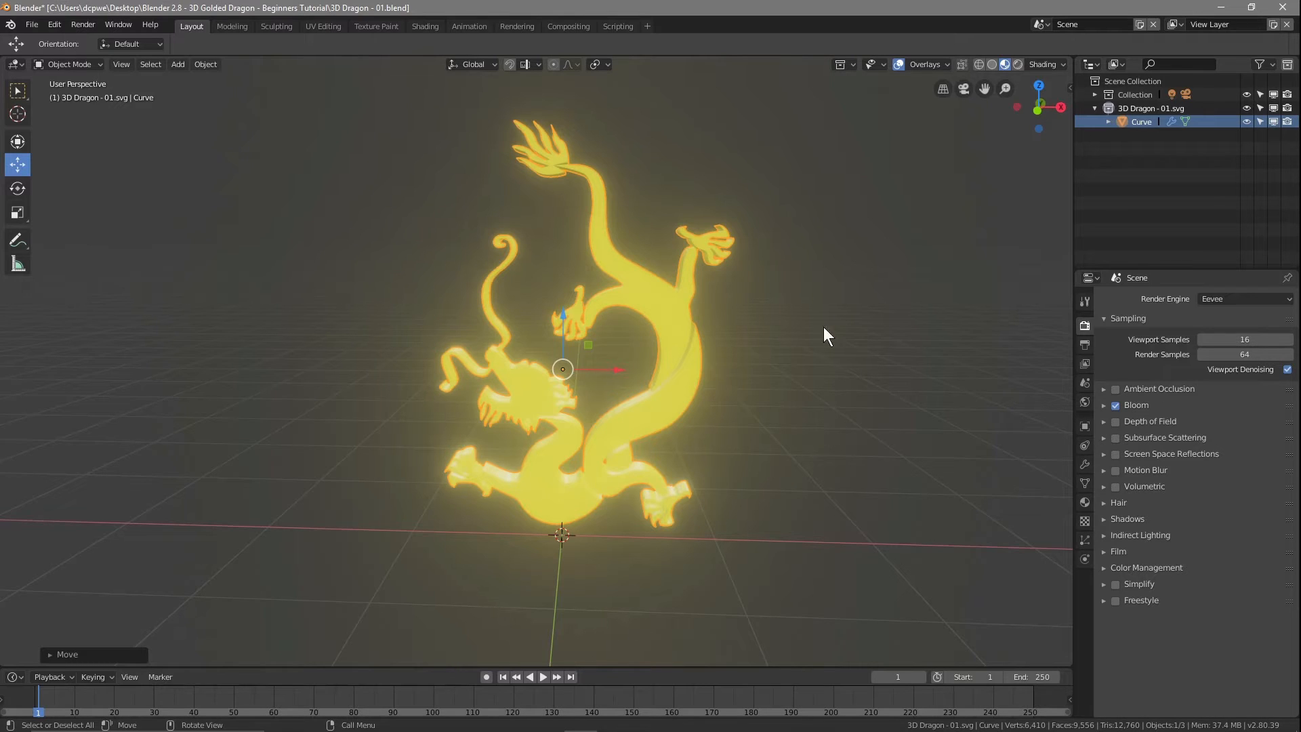
left_click(1016, 65)
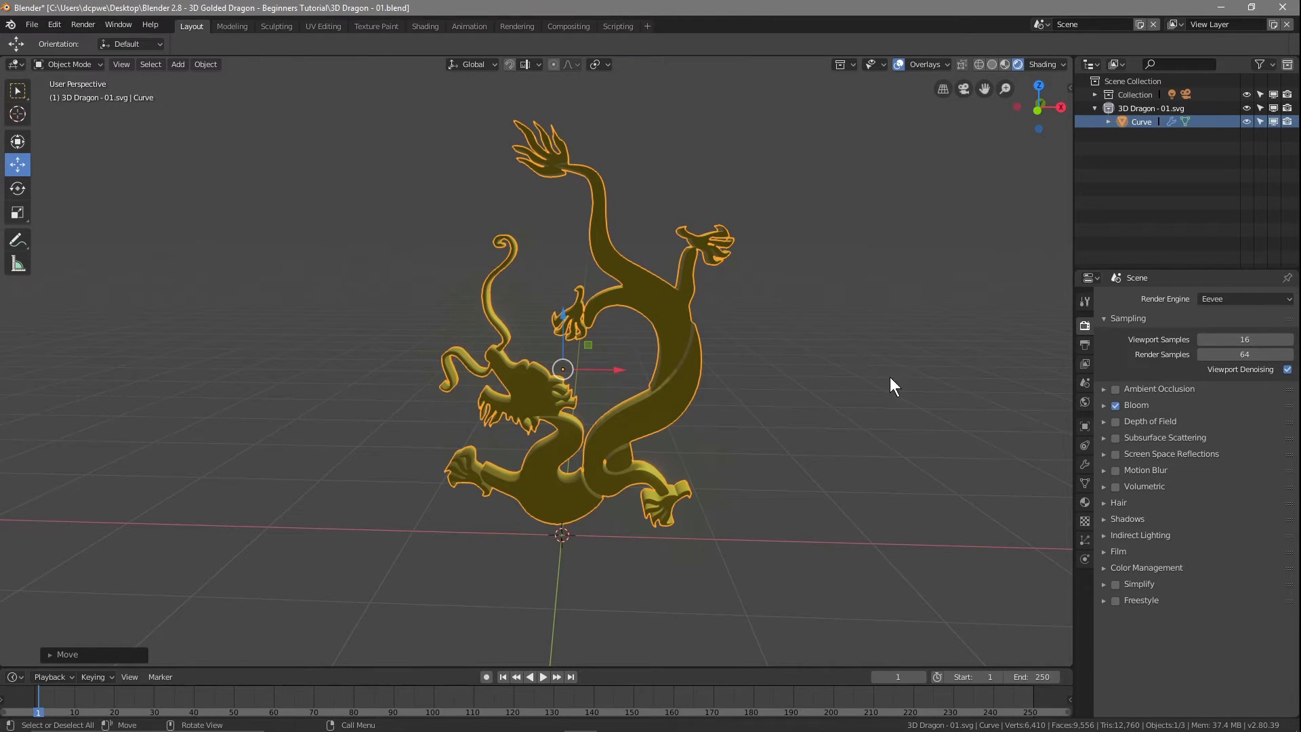
Switch to Chrome by opening a new browser window over Blender
key("super")
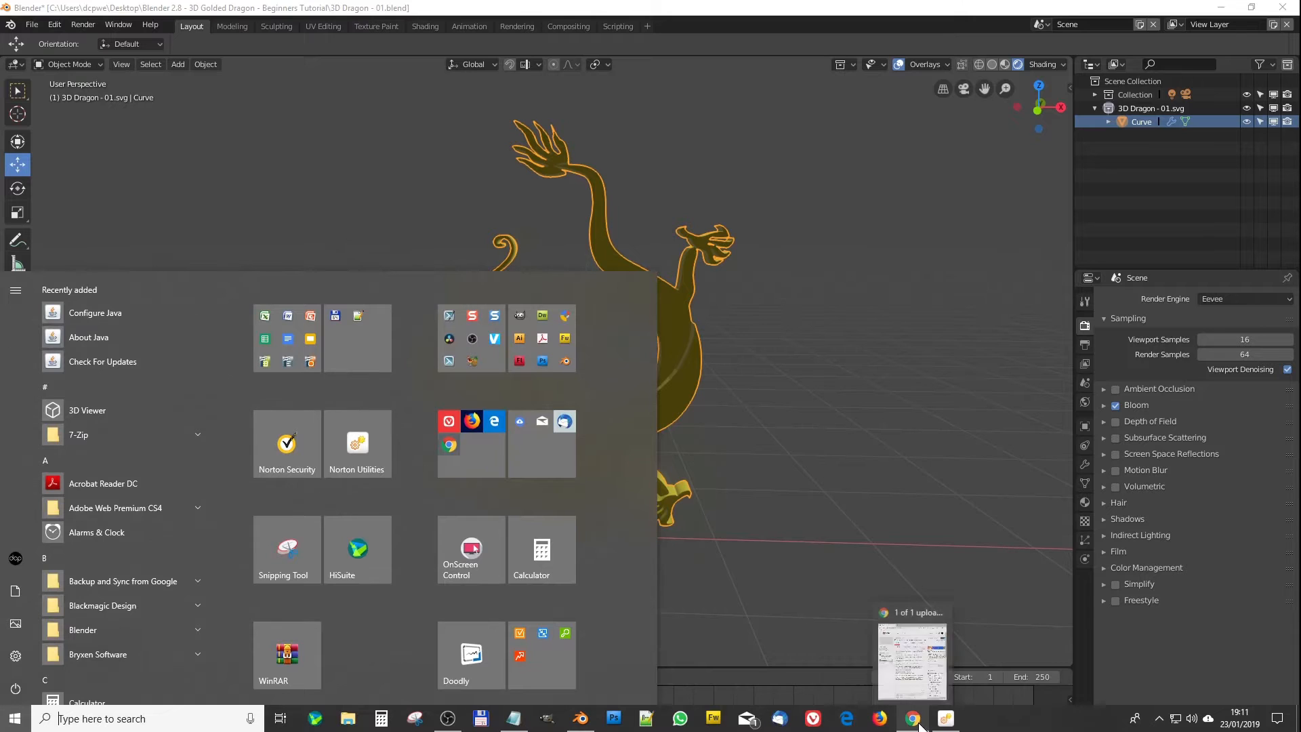
right_click(919, 724)
left_click(901, 648)
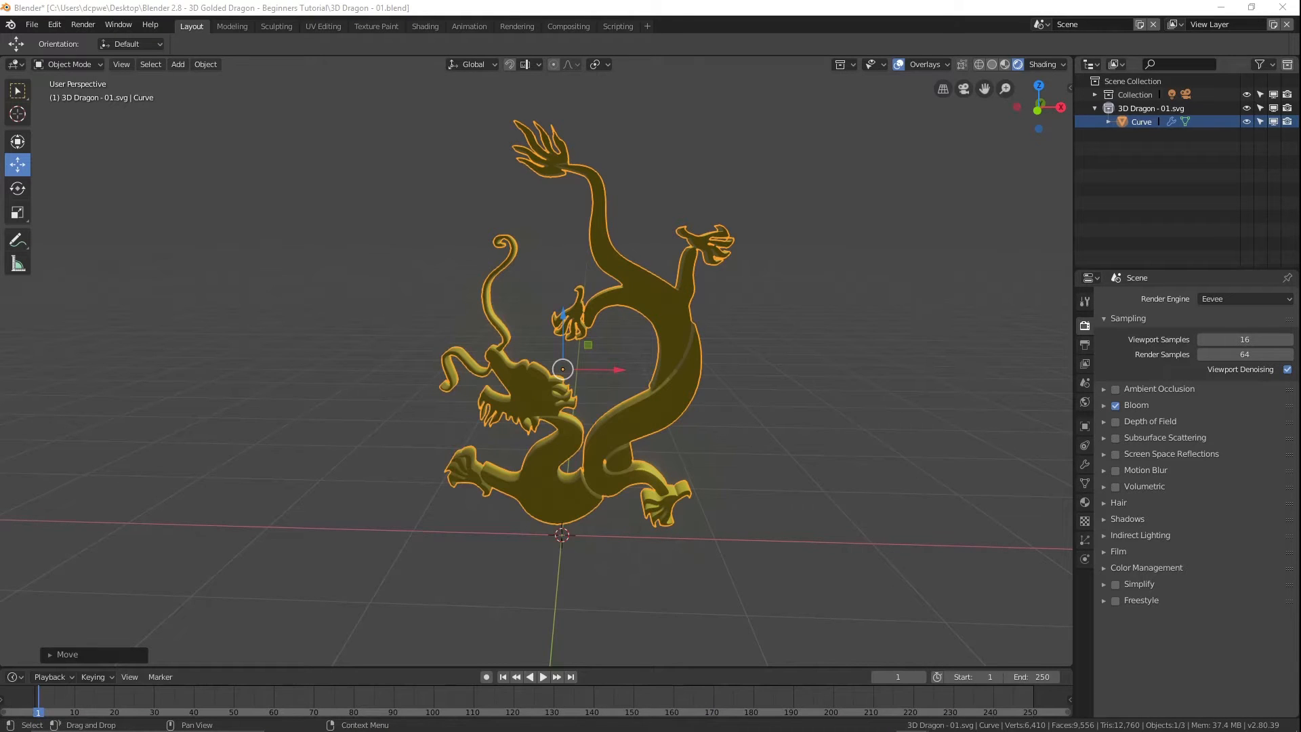
left_click_drag(1086, 171, 461, 23)
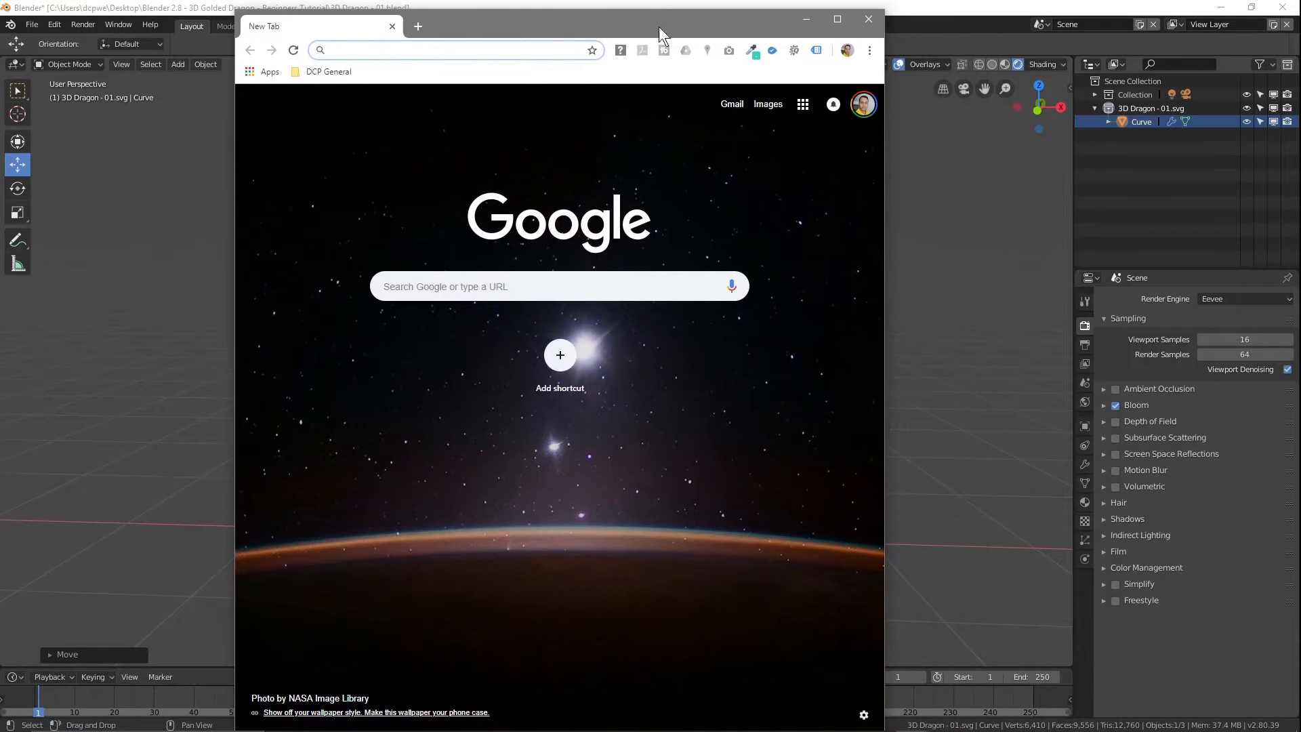
Save the changes to the current blend file and minimise the Blender window
left_click(38, 23)
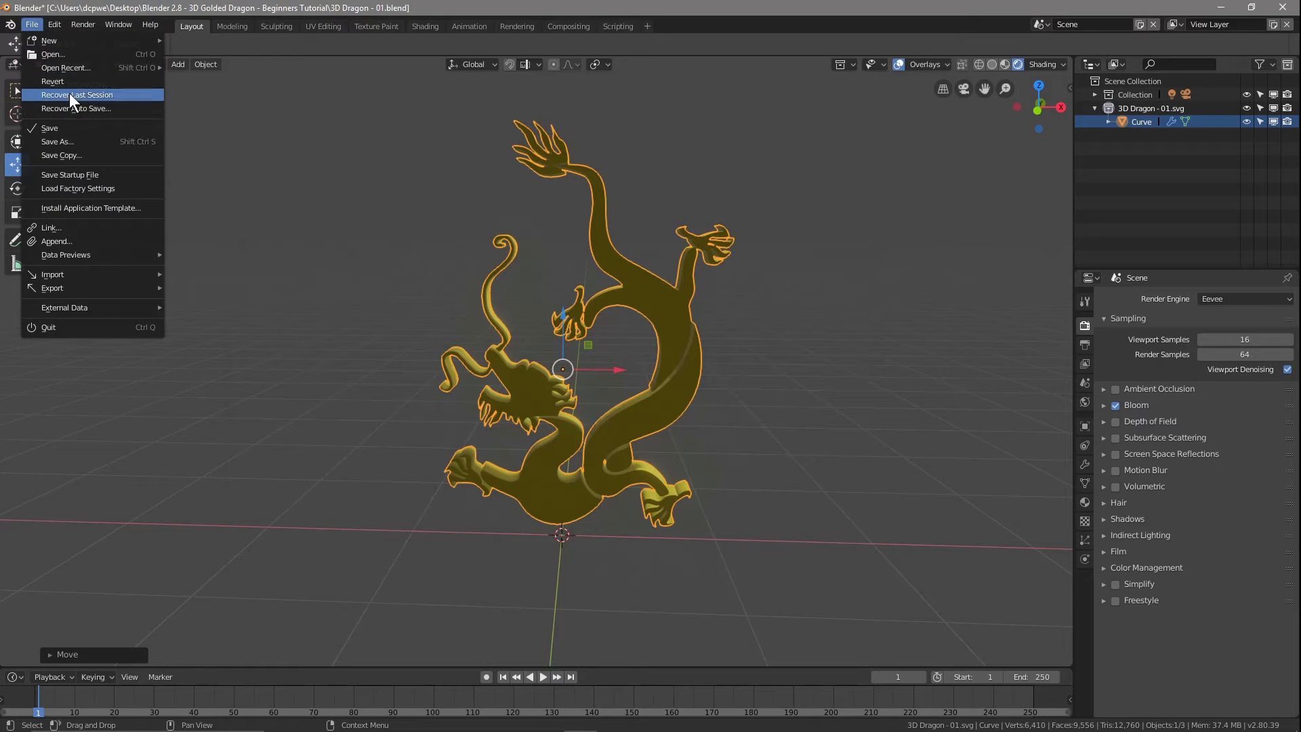
left_click(71, 128)
left_click(1217, 5)
Place the browser window on one half of the desktop and load hdrihaven.com in it
left_click_drag(629, 27, 351, 23)
left_click_drag(367, 23, 380, 24)
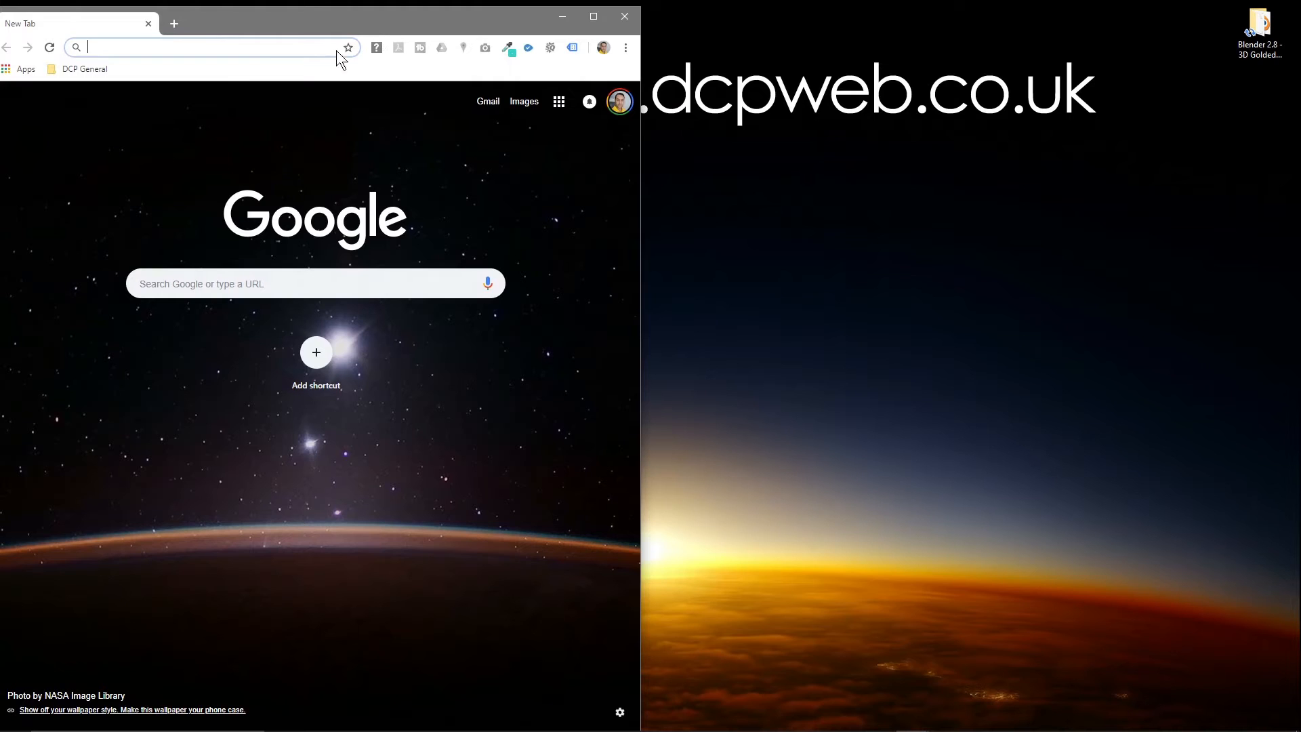
type("hdrihaven.com")
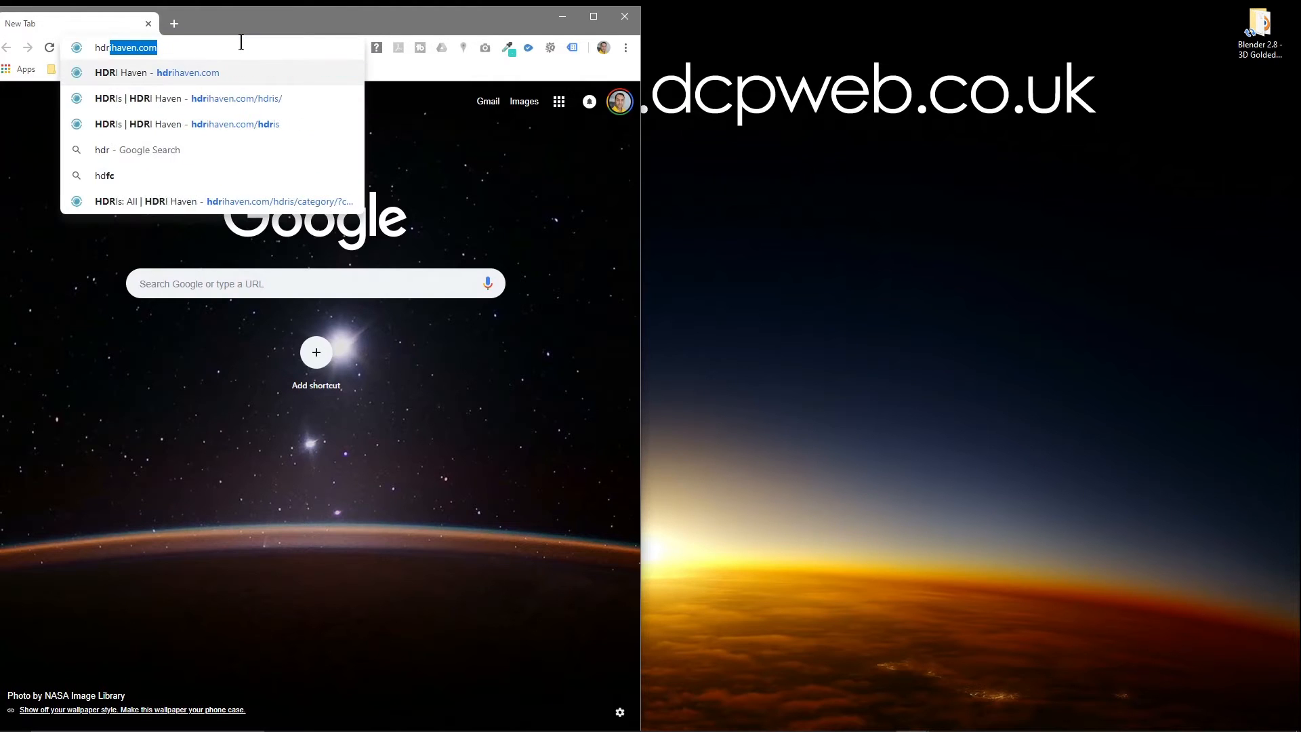
key("Return")
left_click(234, 44)
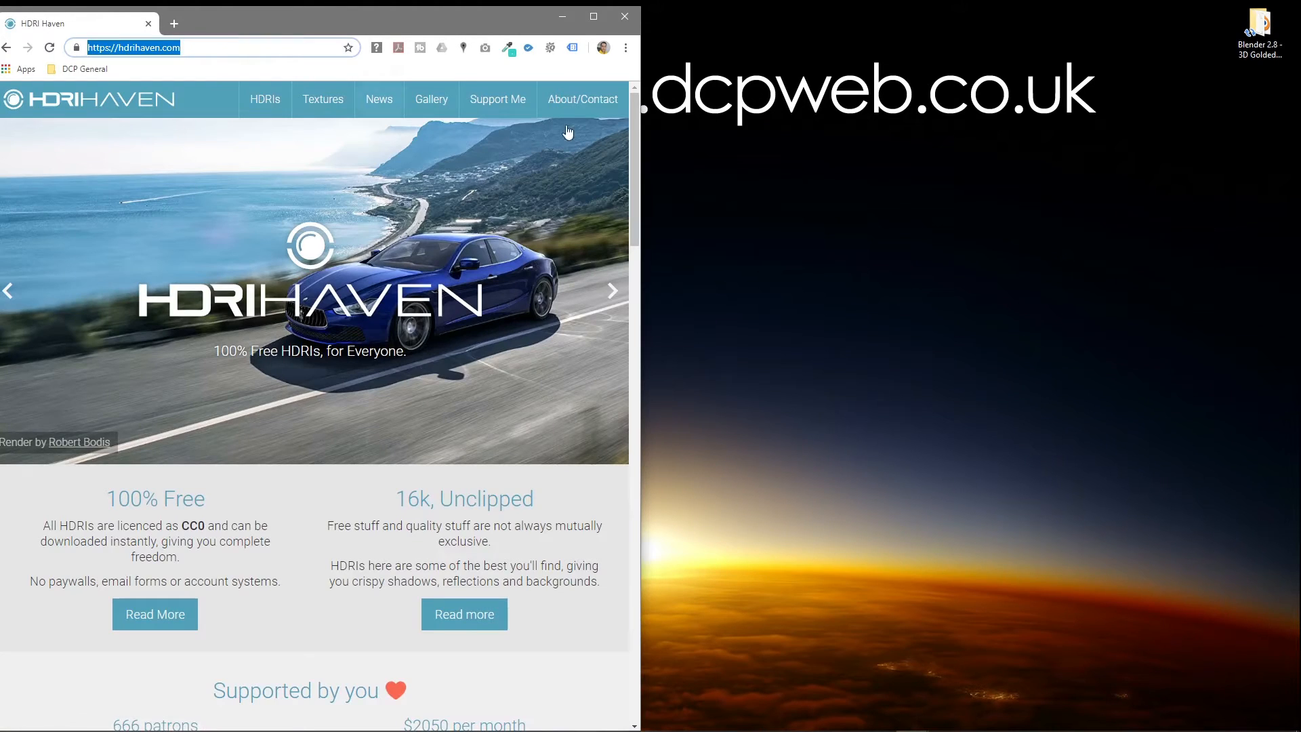
left_click(1239, 52)
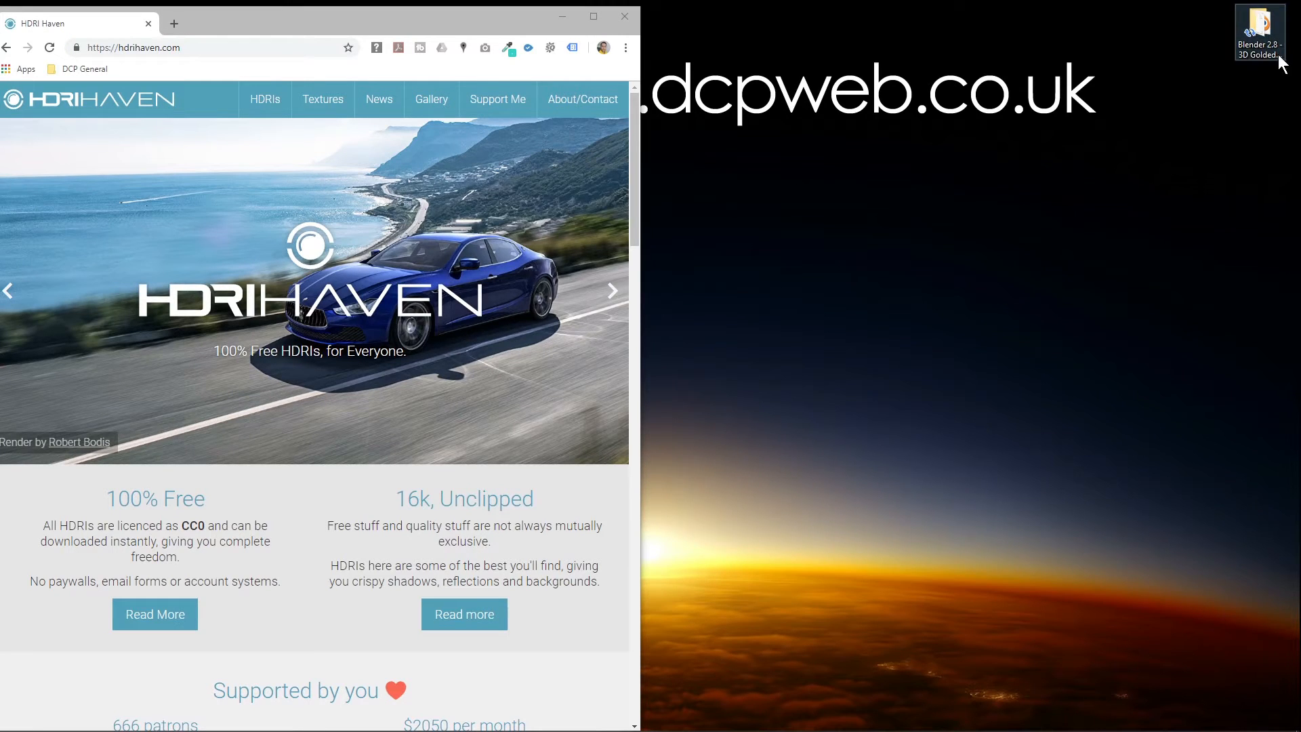
double_click(1277, 60)
left_click(1079, 184)
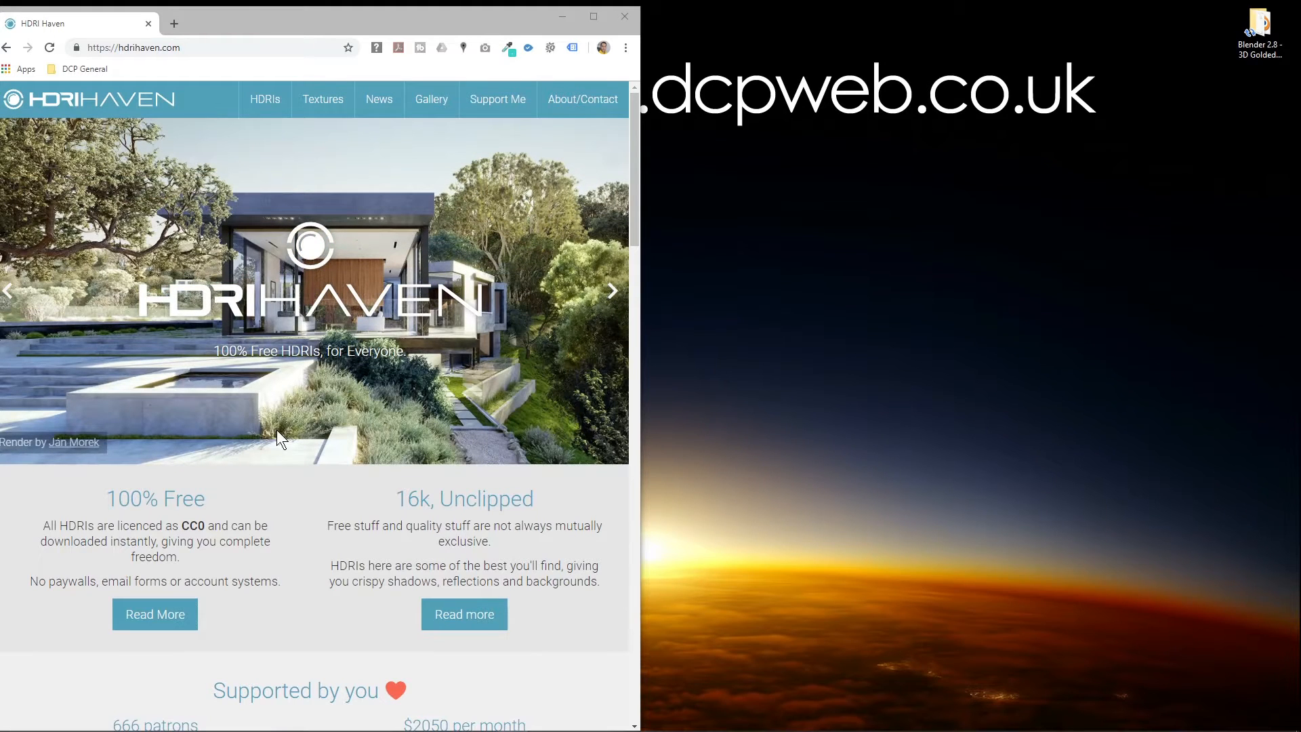
Go to the HDRI Haven catalogue, show all HDRIs, and browse them for a suitable environment
scroll(258, 510, "down", 10)
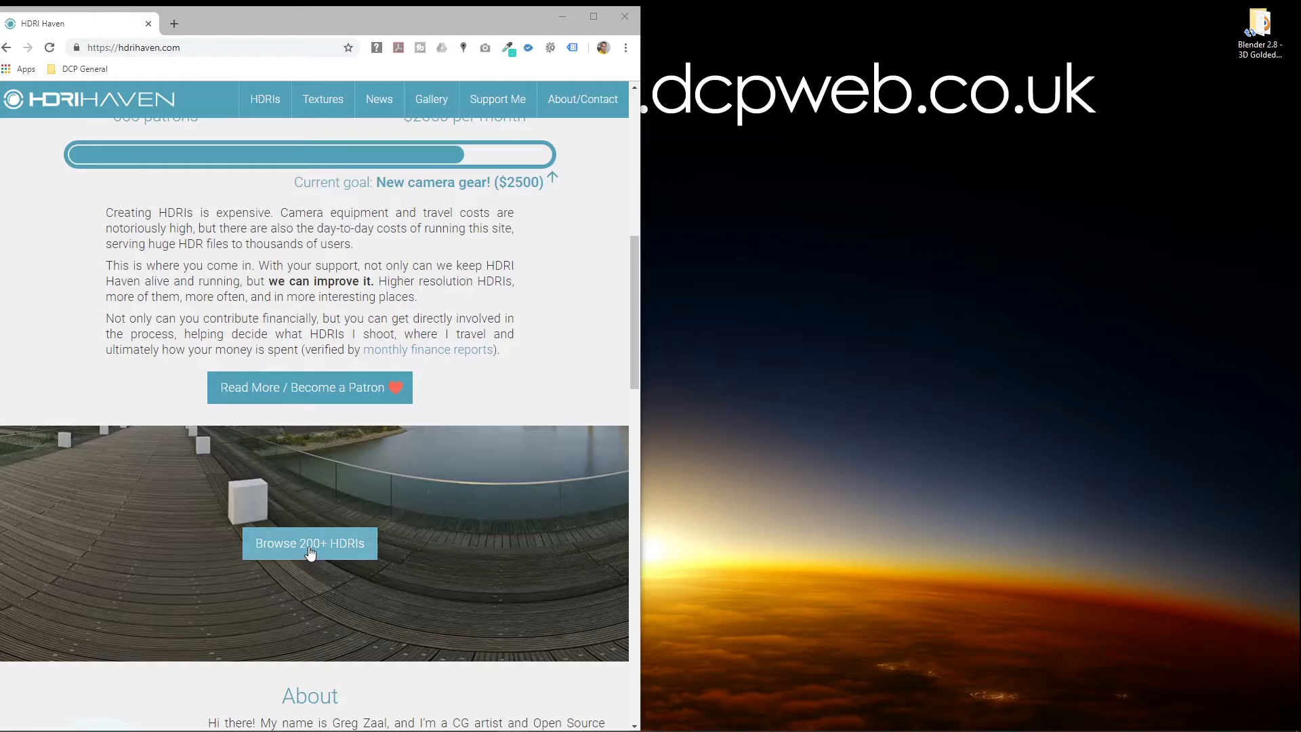
left_click(310, 543)
scroll(433, 367, "down", 7)
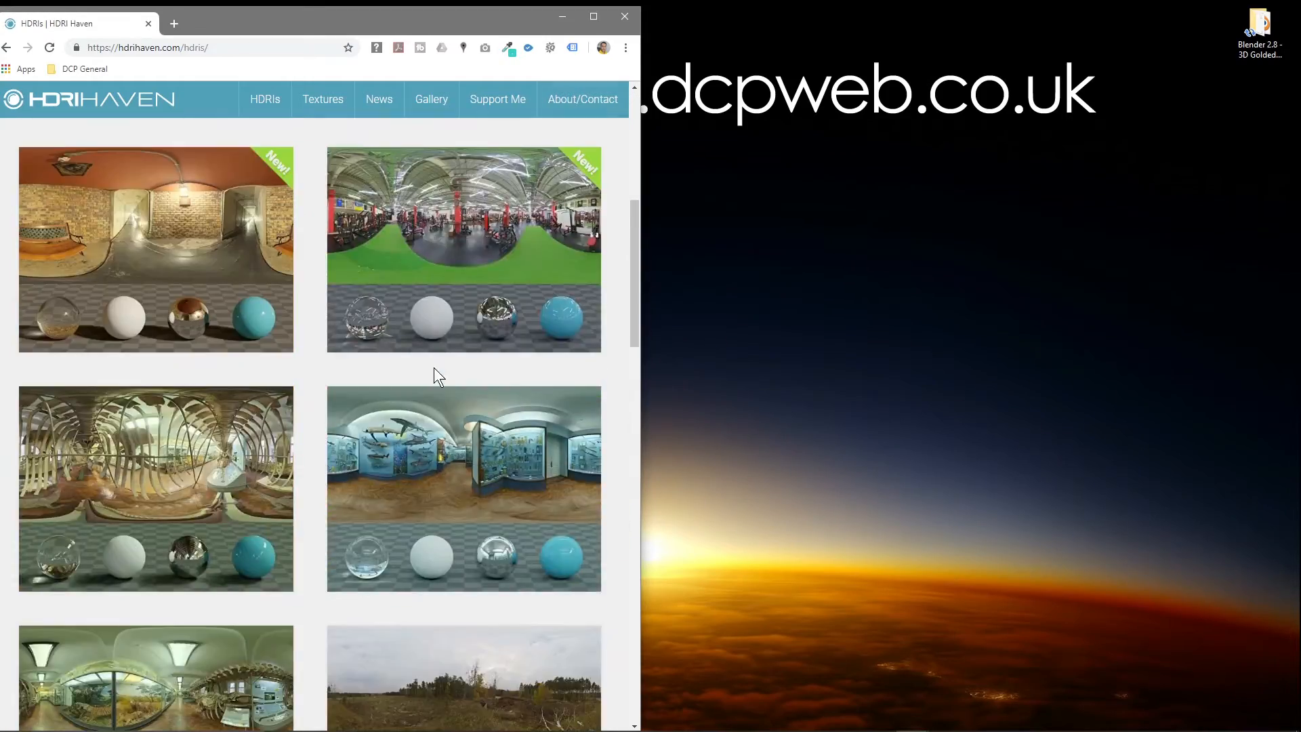
scroll(433, 367, "down", 10)
scroll(337, 437, "up", 8)
left_click(337, 437)
scroll(403, 443, "down", 5)
scroll(407, 440, "down", 20)
scroll(406, 436, "down", 15)
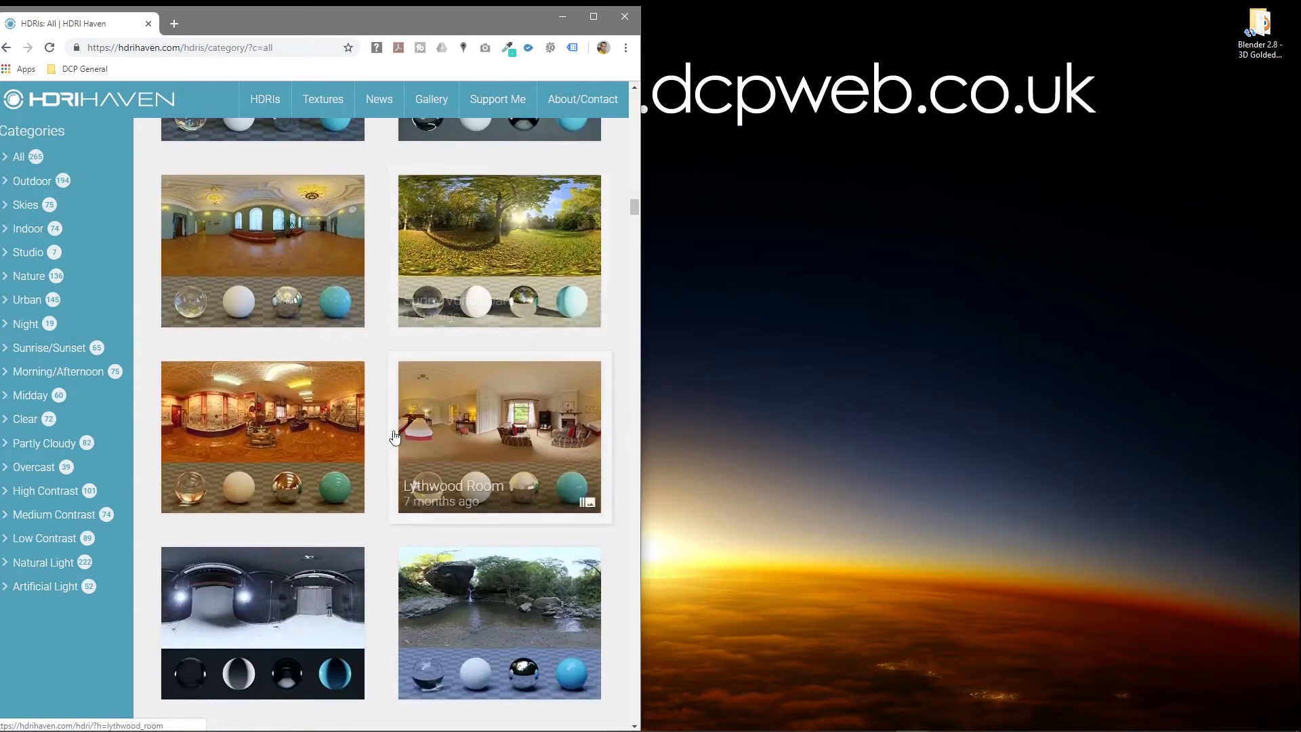
Download the 4k HDR version of the Museum of Ethnography HDRI and return to its page
left_click(258, 438)
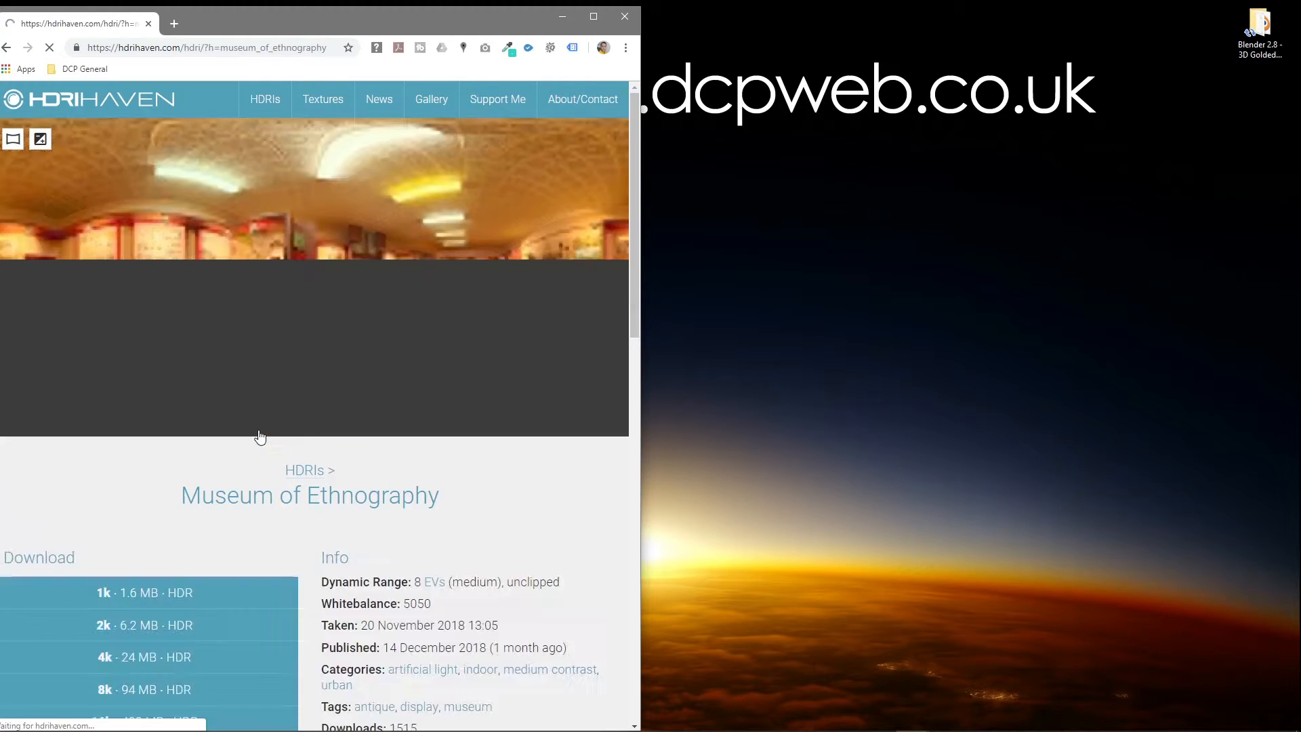
scroll(356, 478, "down", 6)
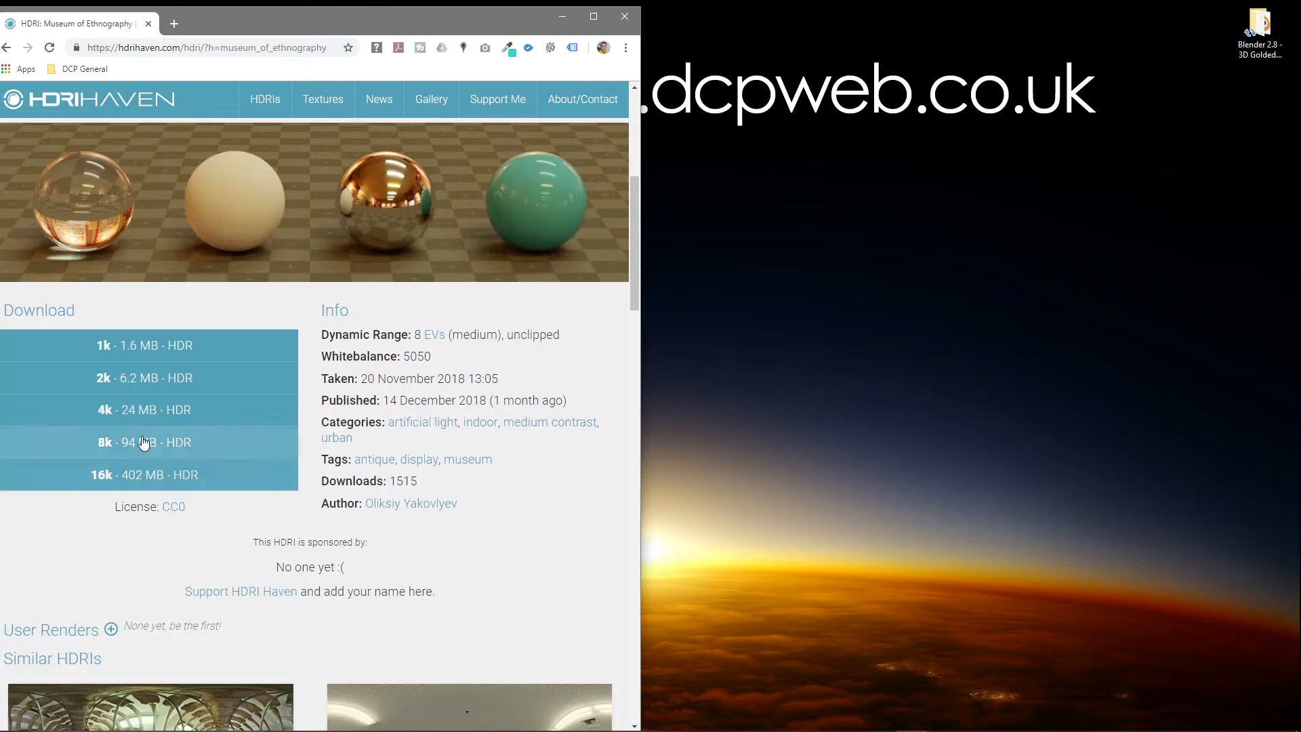
left_click(122, 415)
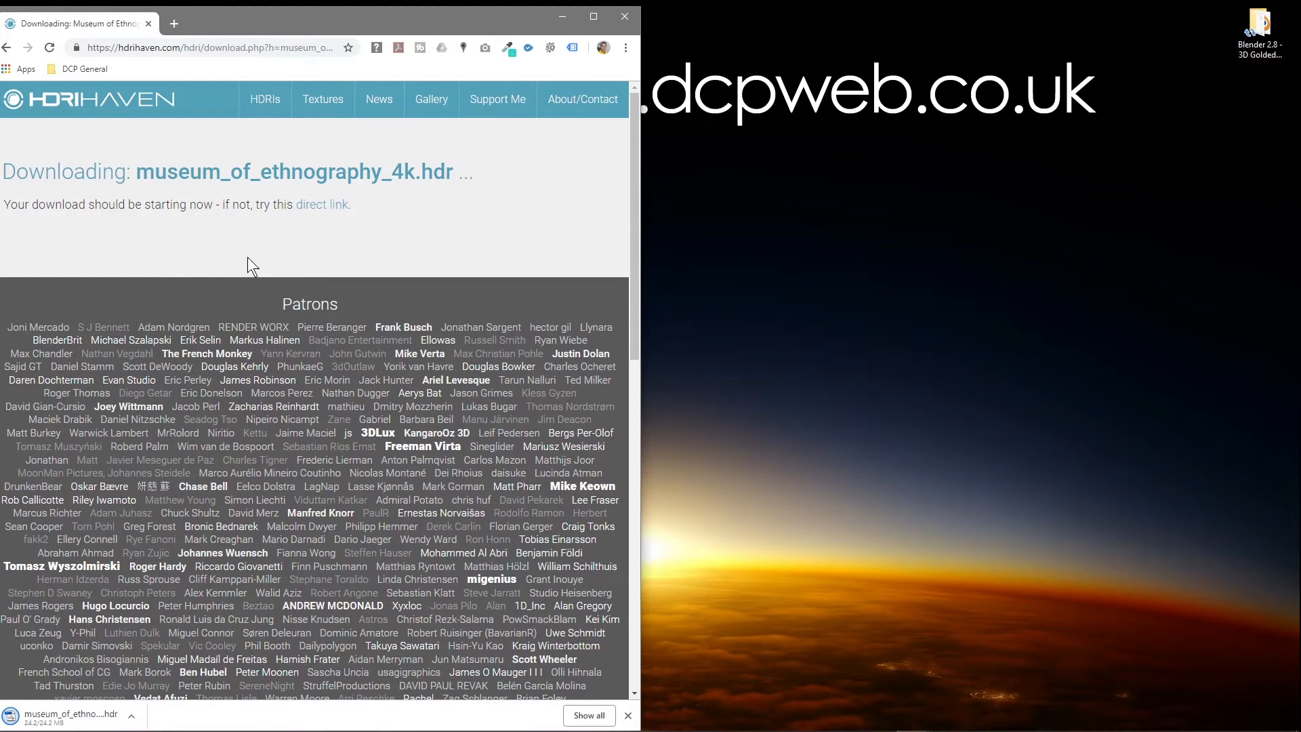
left_click(6, 48)
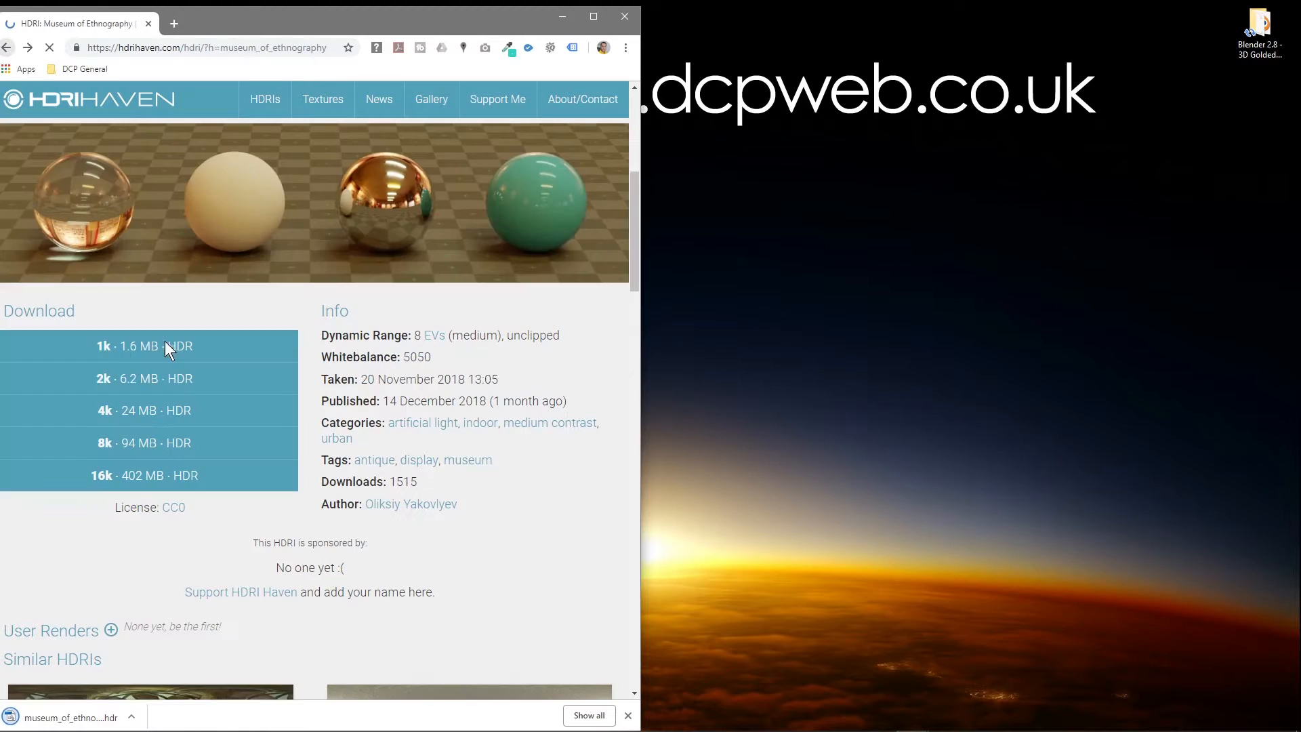
Create a new folder named HDRI inside the Blender 2.8 - 3D Golded Dragon - Beginners Tutorial folder
double_click(1234, 56)
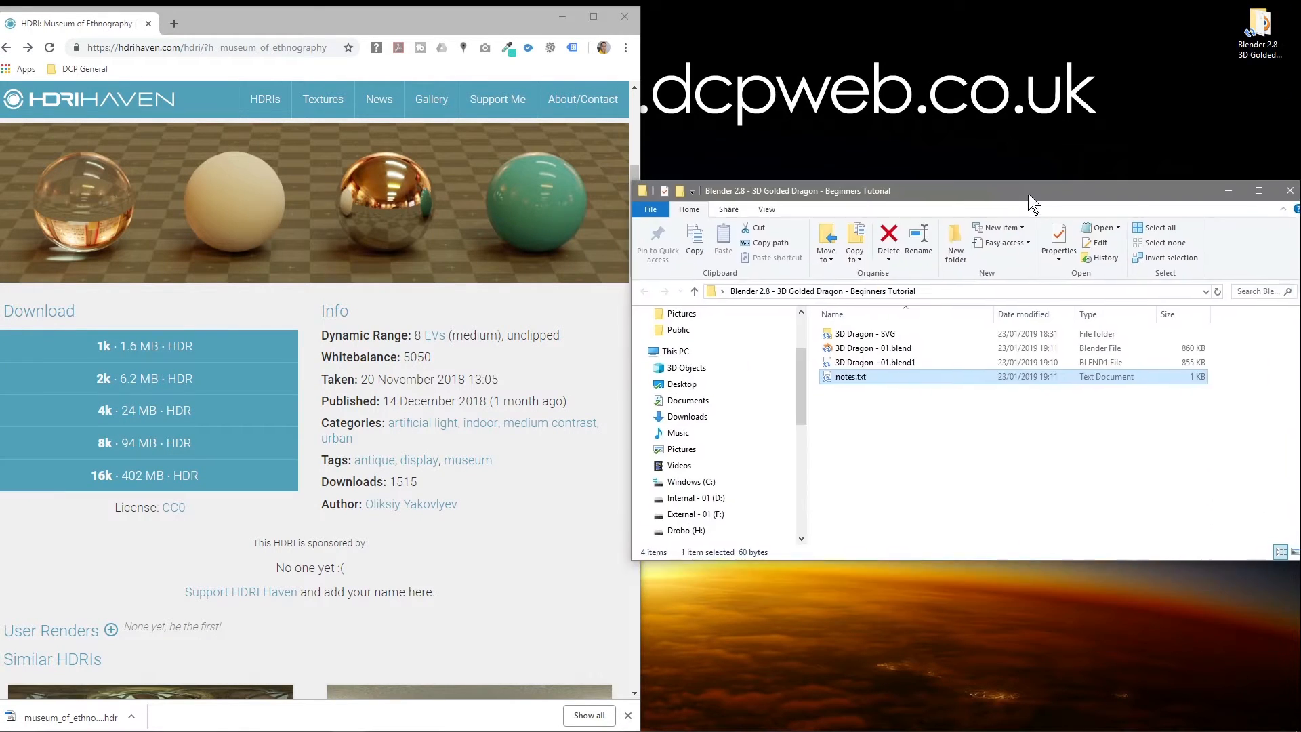
right_click(914, 399)
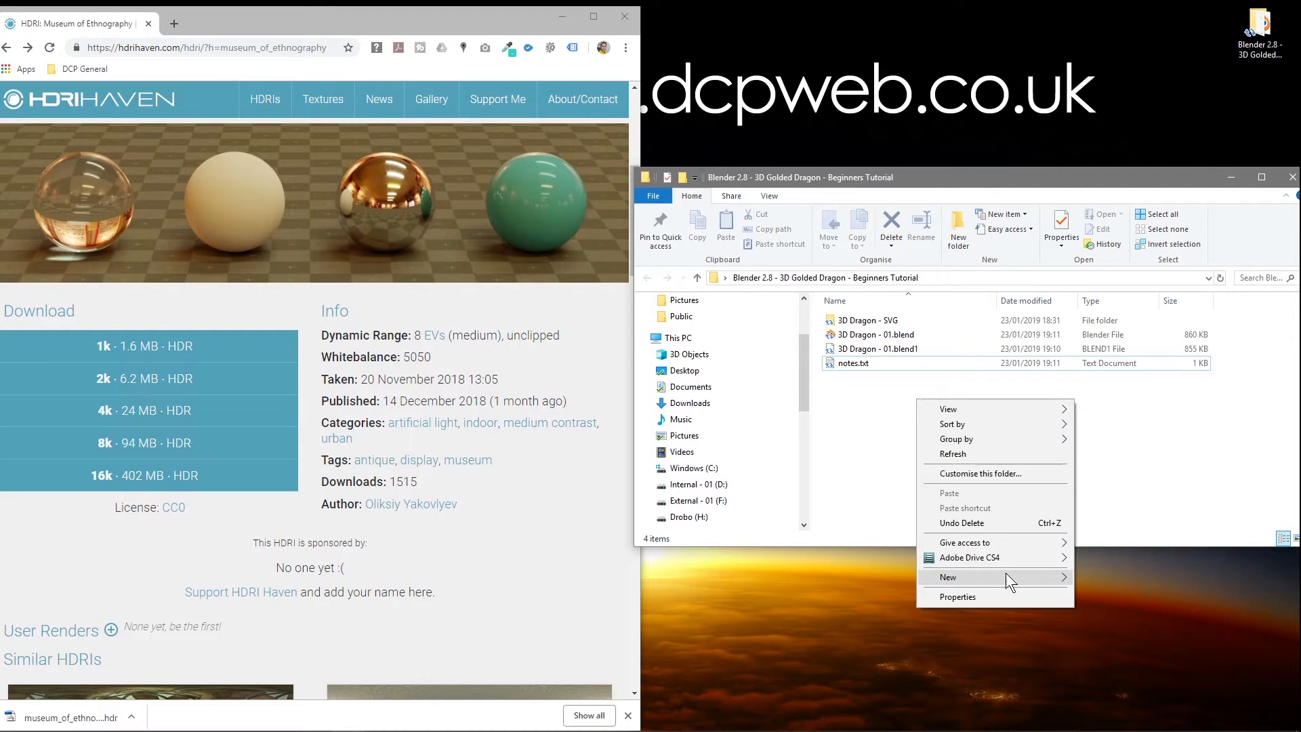
mouse_move(1005, 575)
left_click(1103, 380)
type("G")
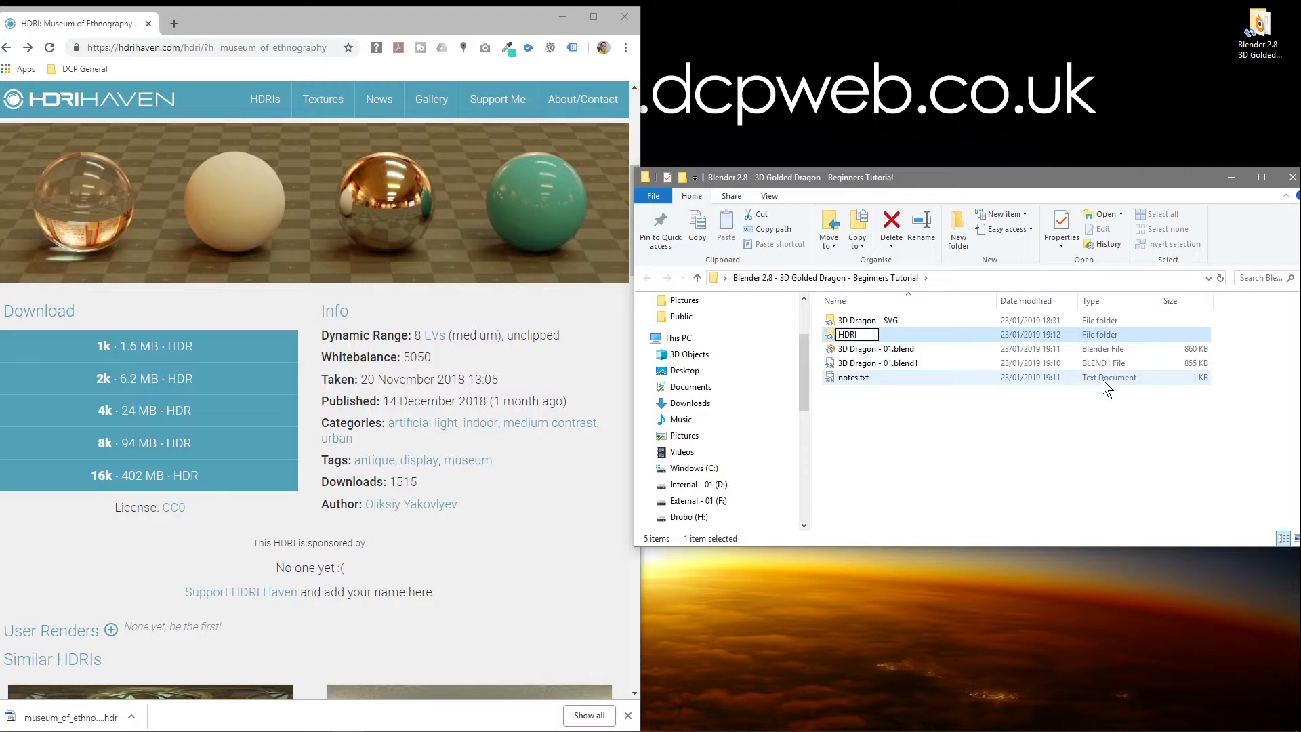
key("Return")
Copy the downloaded Museum of Ethnography HDR file into the HDRI folder and return to the project folder
key("Return")
left_click_drag(128, 716, 932, 389)
left_click(649, 274)
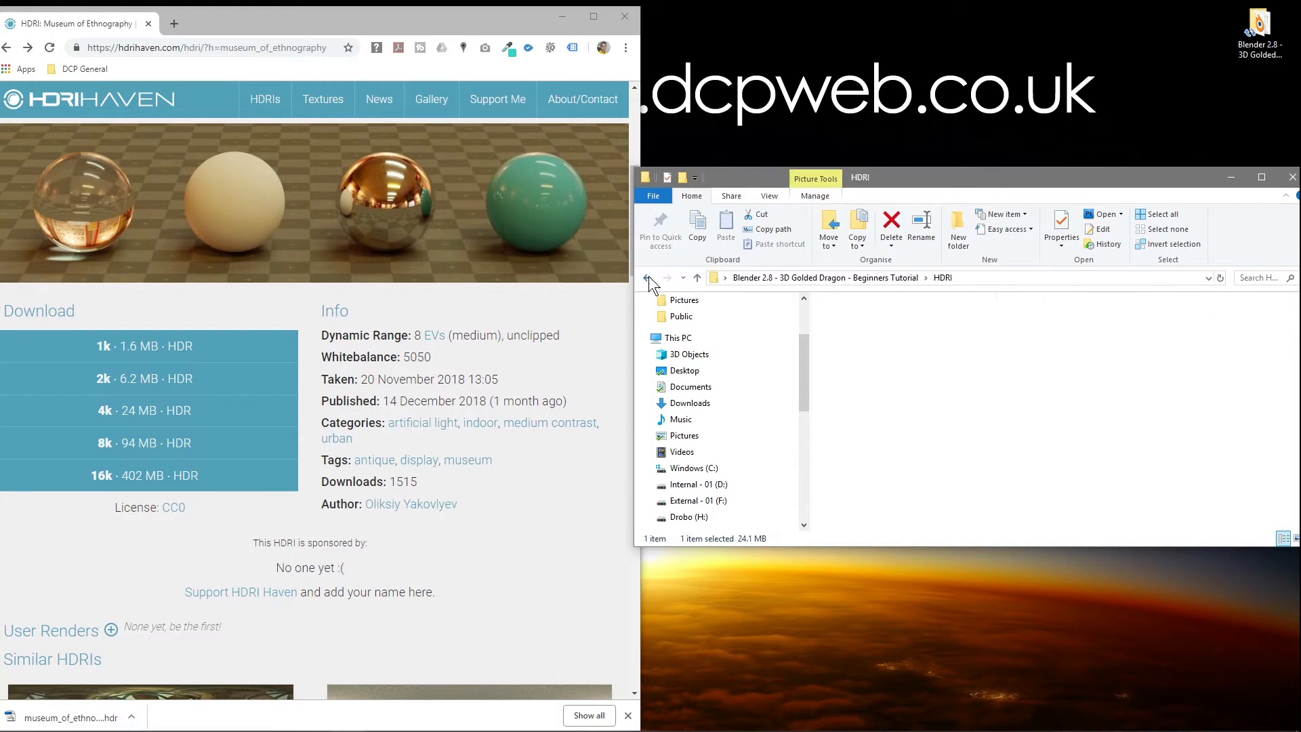
Create a Dragon Material folder in the project folder and open it
right_click(882, 415)
mouse_move(969, 593)
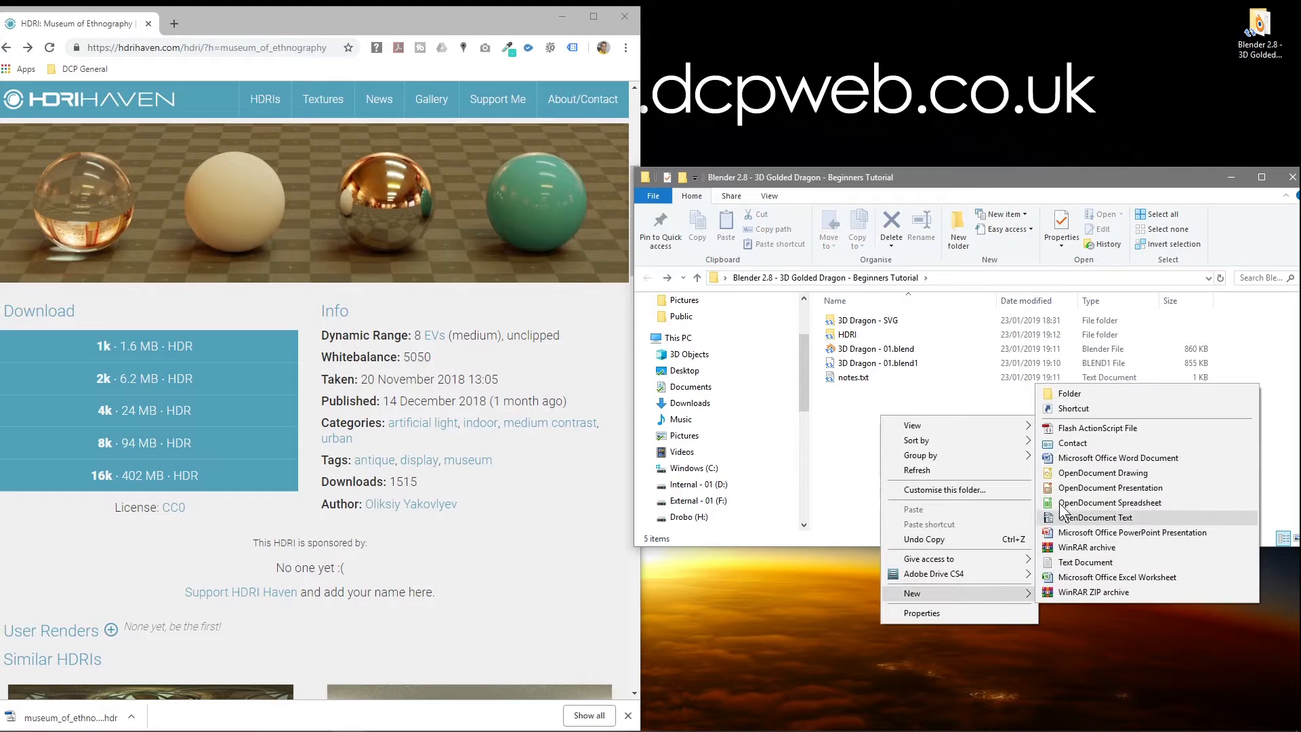
left_click(1117, 396)
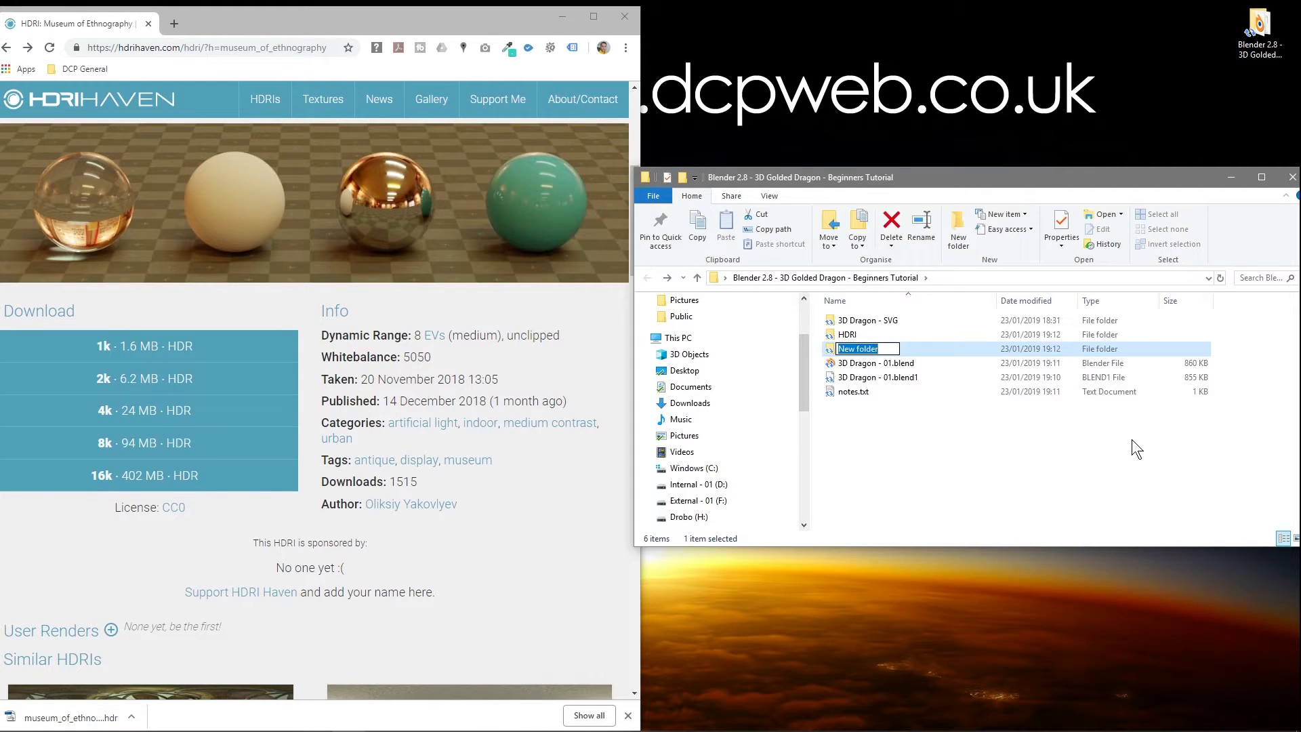
type("Dragon Material")
key("Return")
key("Return")
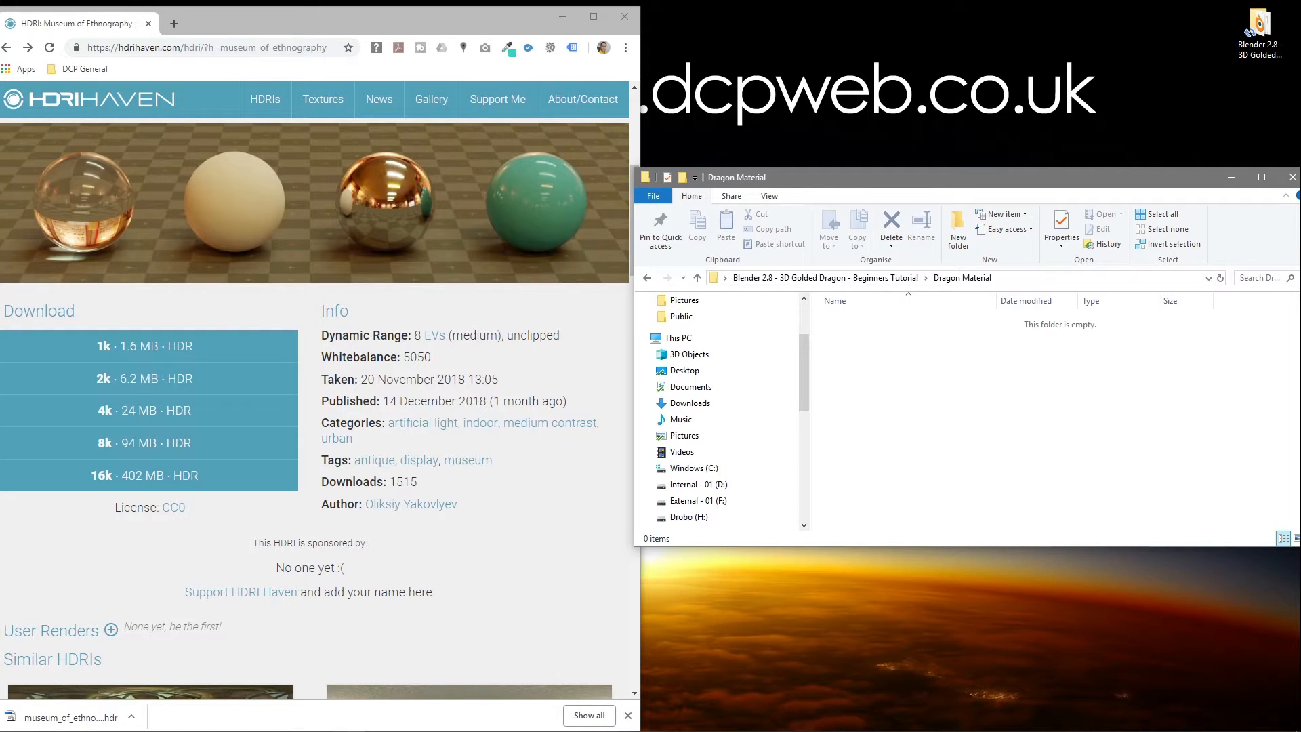
left_click(176, 49)
type("https://cgbookcase.com/textures/")
key("Return")
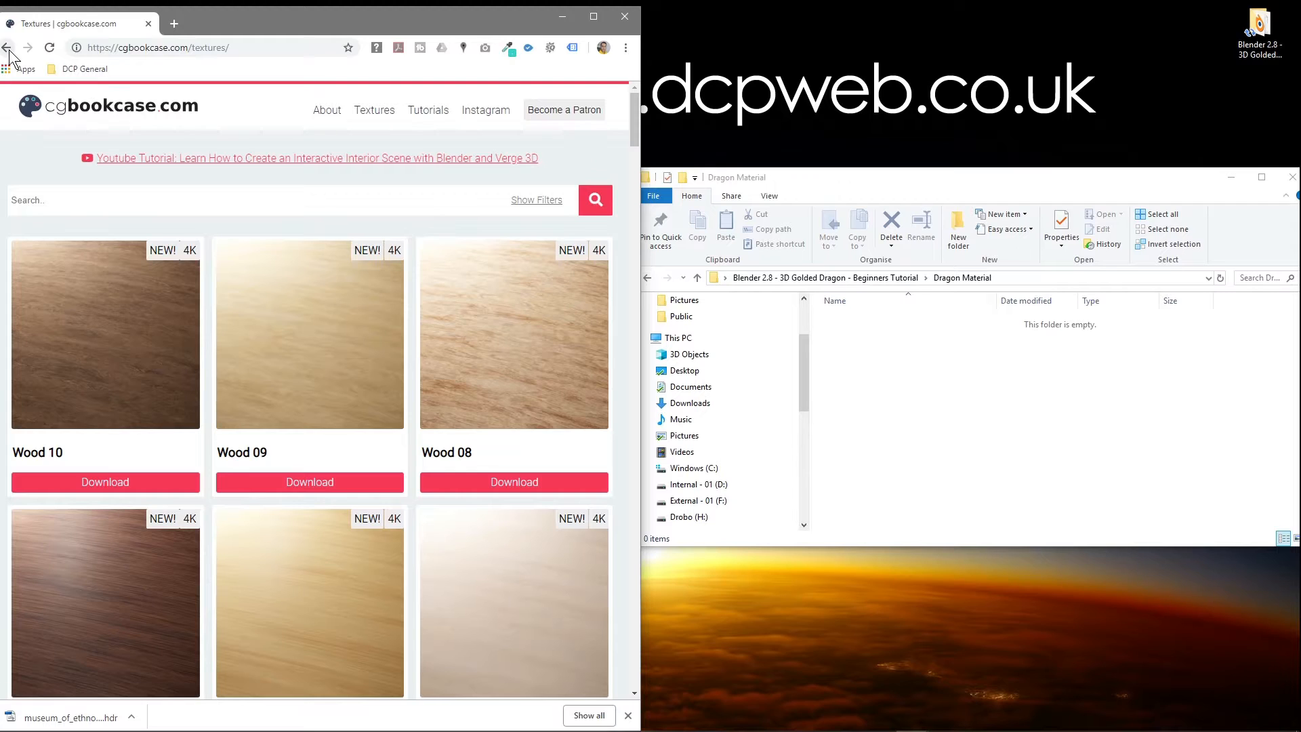
left_click(9, 47)
left_click(176, 48)
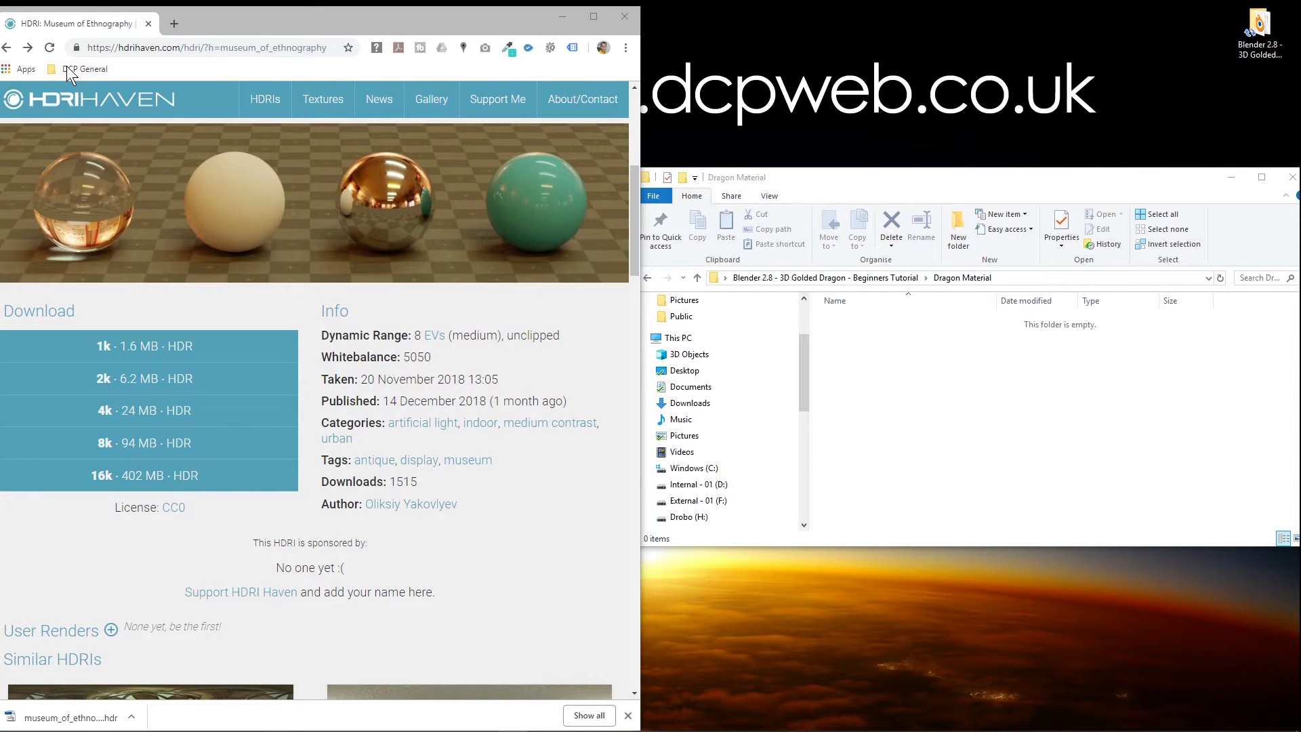
left_click(28, 48)
Filter the cgbookcase textures by the Metal category
left_click(546, 201)
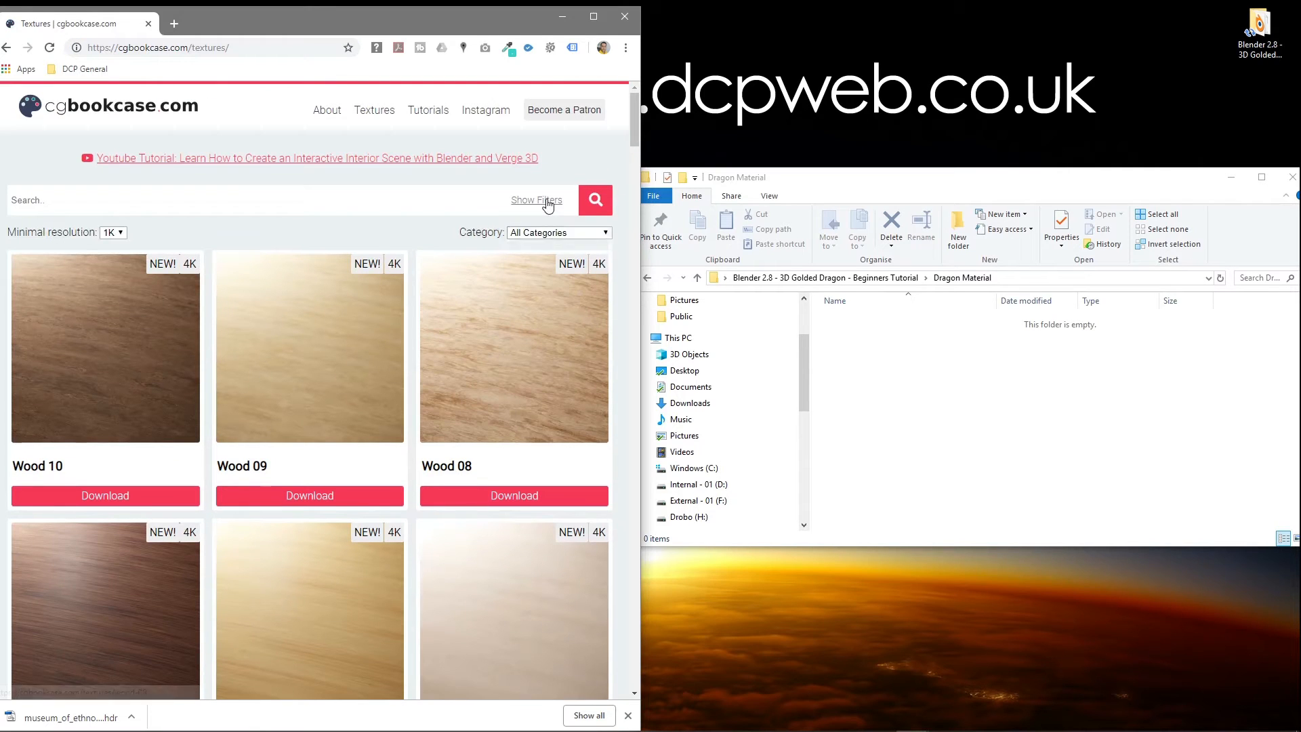
left_click(557, 233)
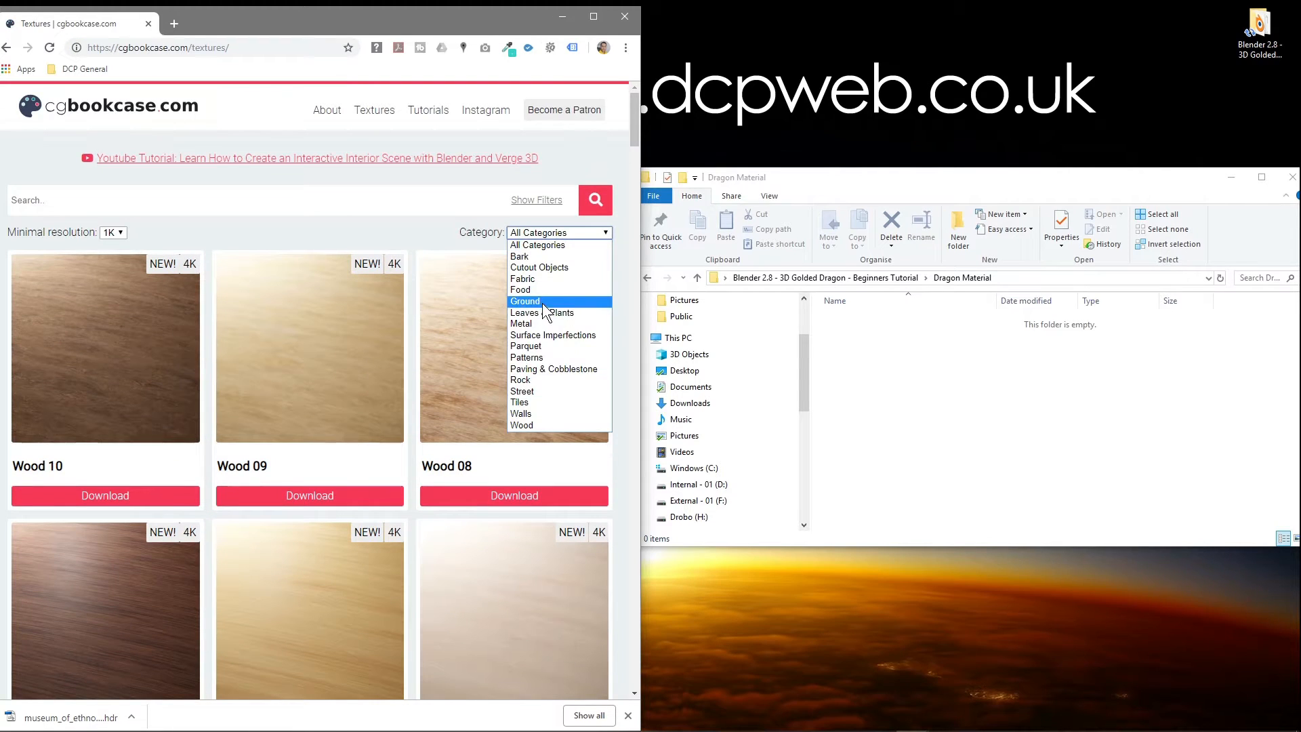
left_click(551, 324)
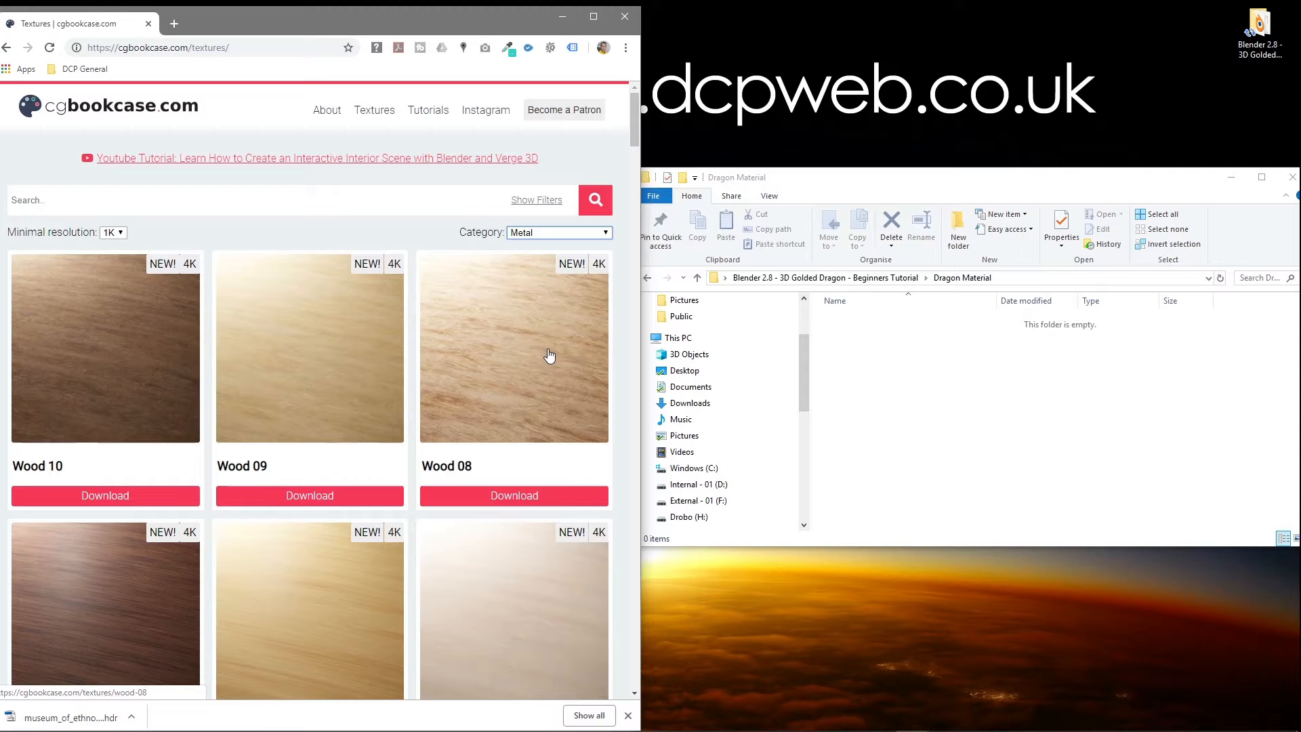
left_click(594, 202)
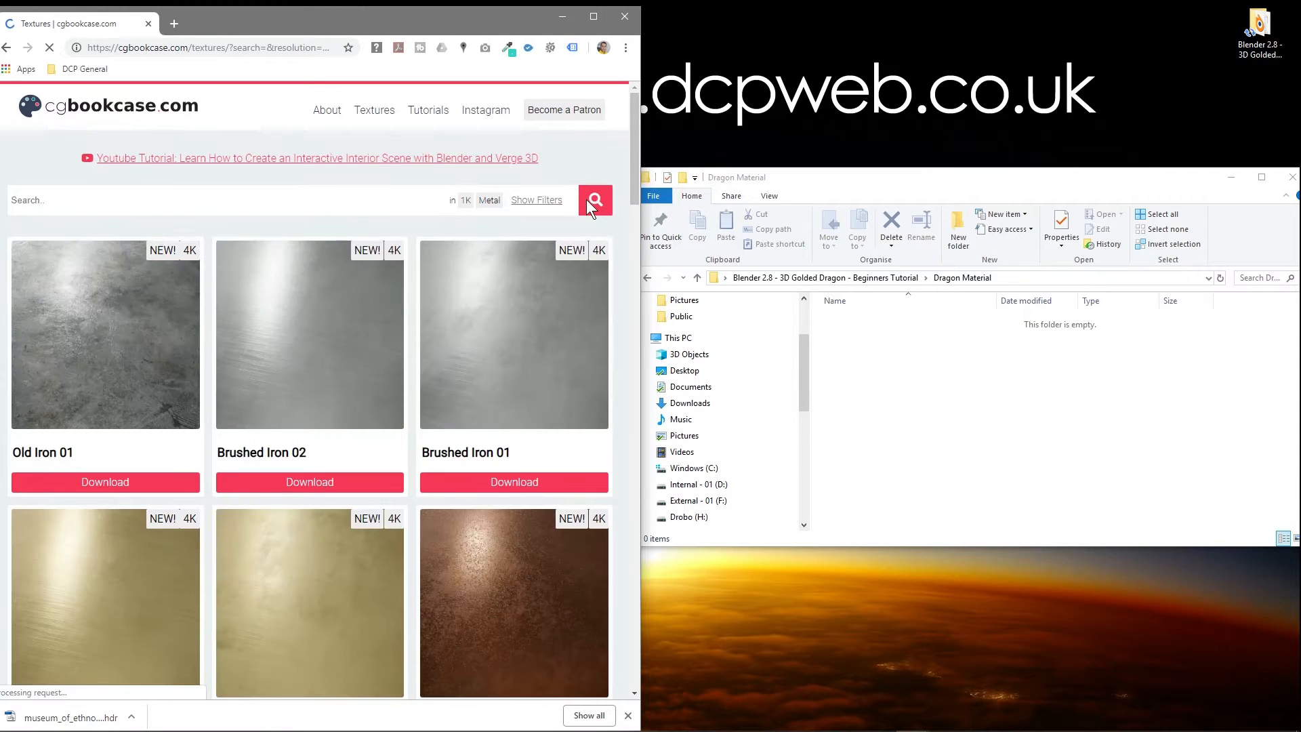
Look through the metal textures for a suitable gold and open the Brushed Gold 02 texture page
scroll(470, 396, "down", 3)
scroll(291, 451, "down", 3)
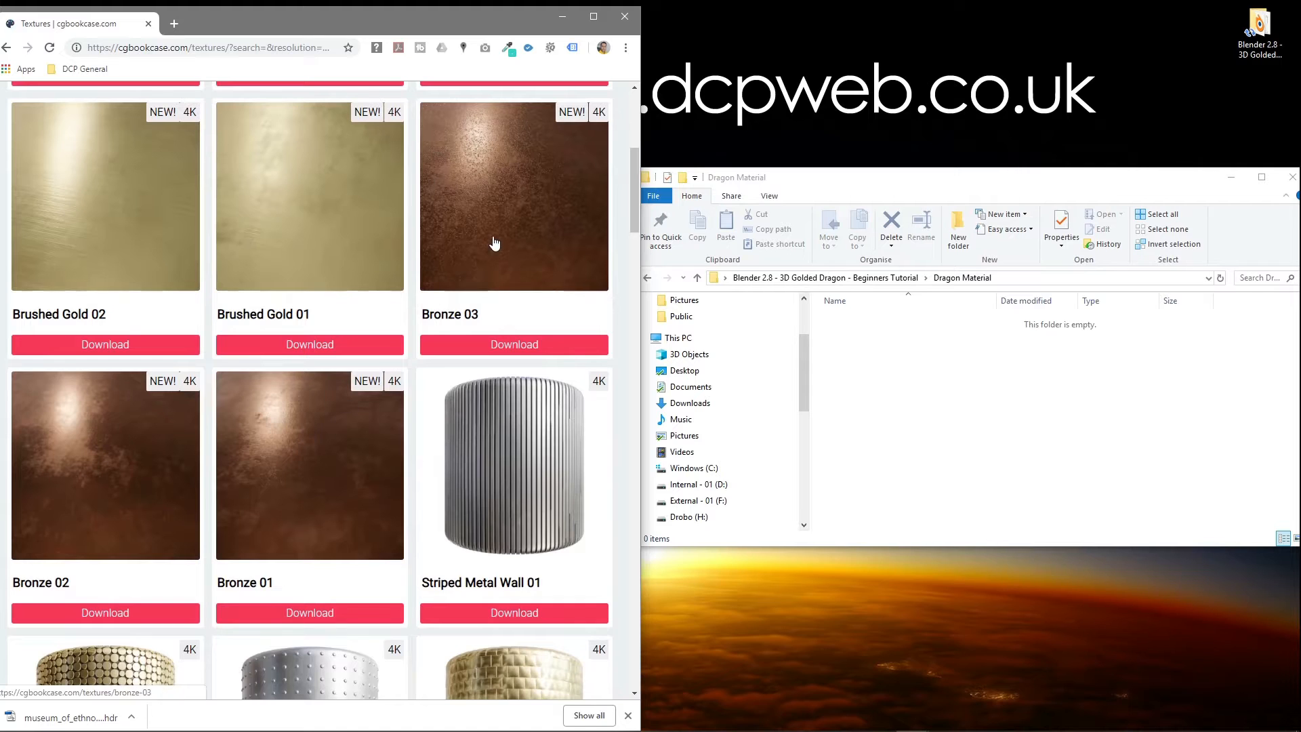
scroll(352, 428, "down", 10)
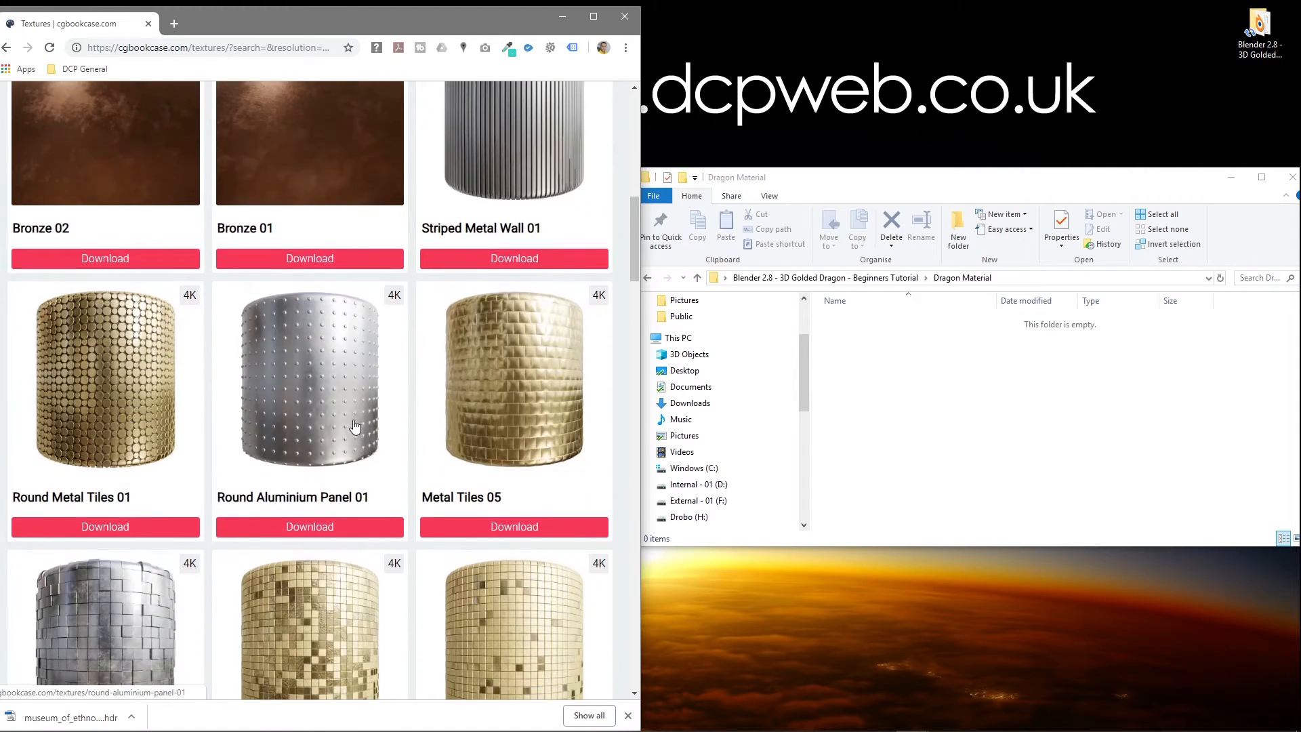
scroll(355, 425, "down", 7)
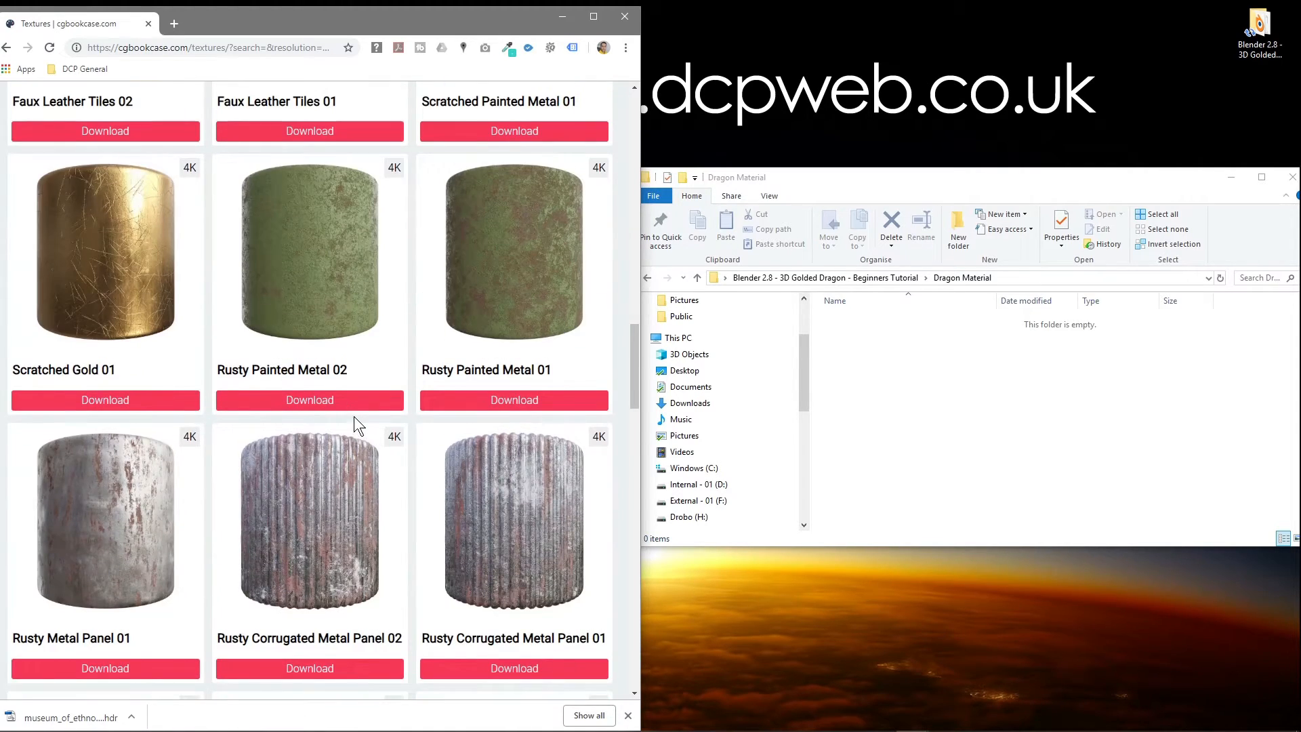
scroll(354, 419, "down", 6)
scroll(357, 419, "down", 20)
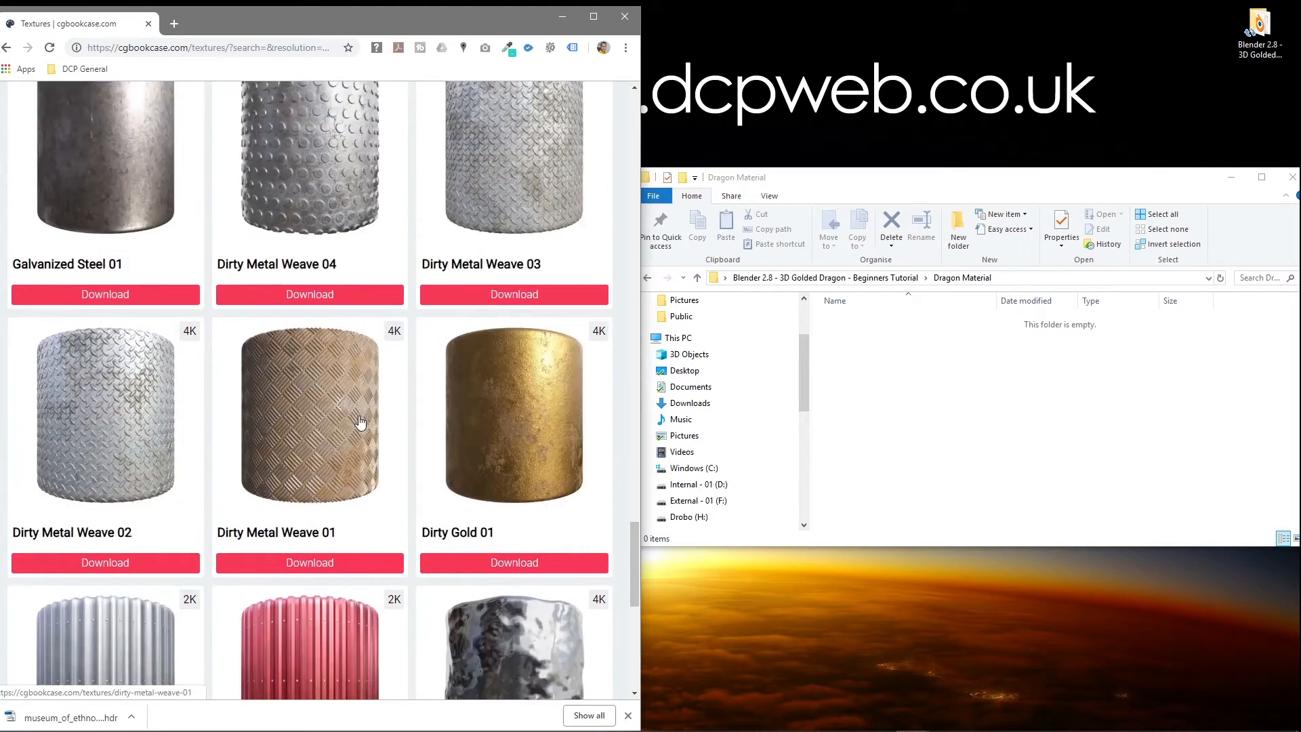
scroll(359, 415, "up", 5)
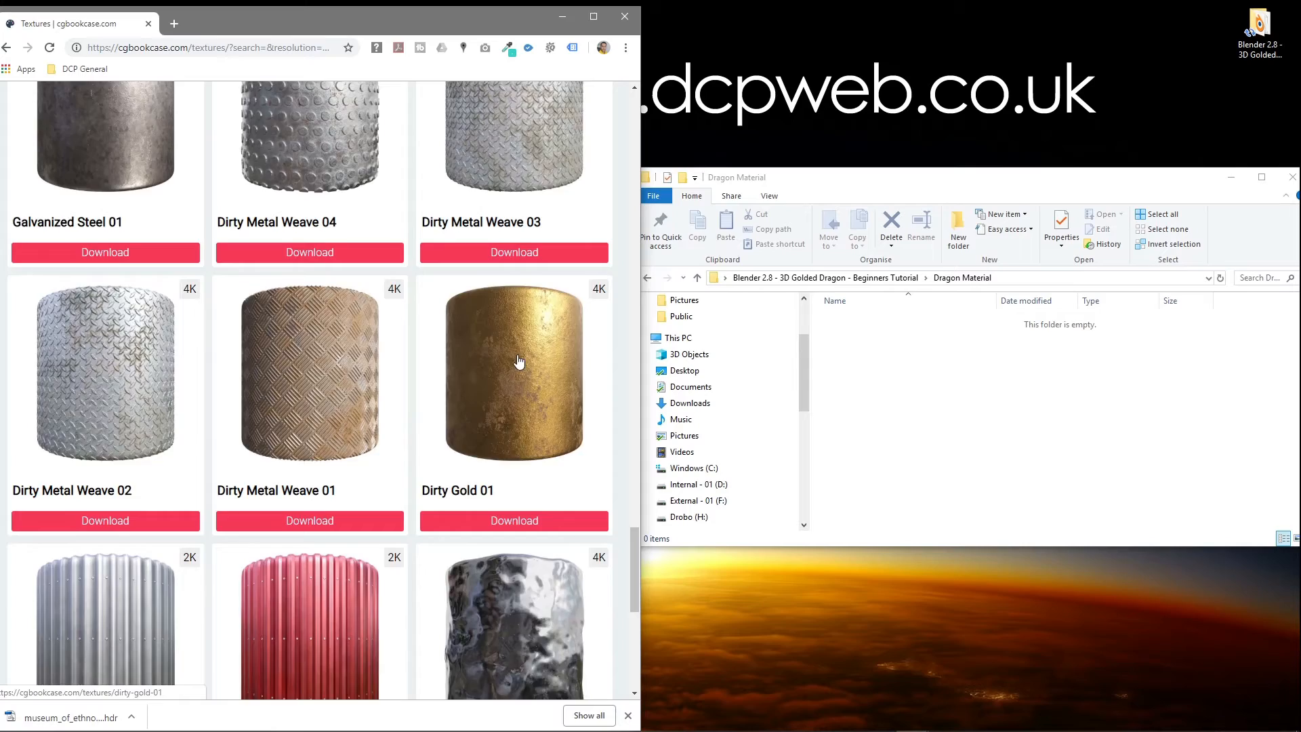
scroll(436, 400, "up", 13)
scroll(380, 337, "up", 20)
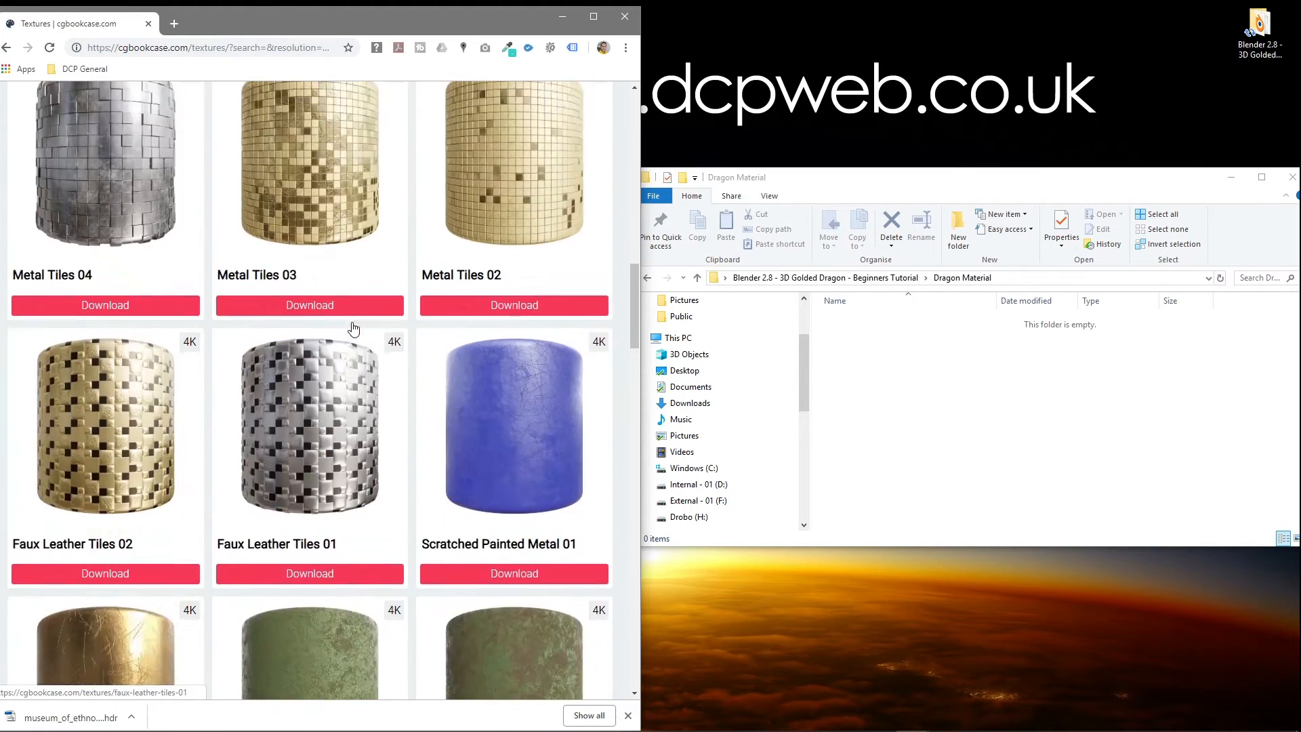
scroll(357, 332, "down", 7)
scroll(357, 333, "up", 17)
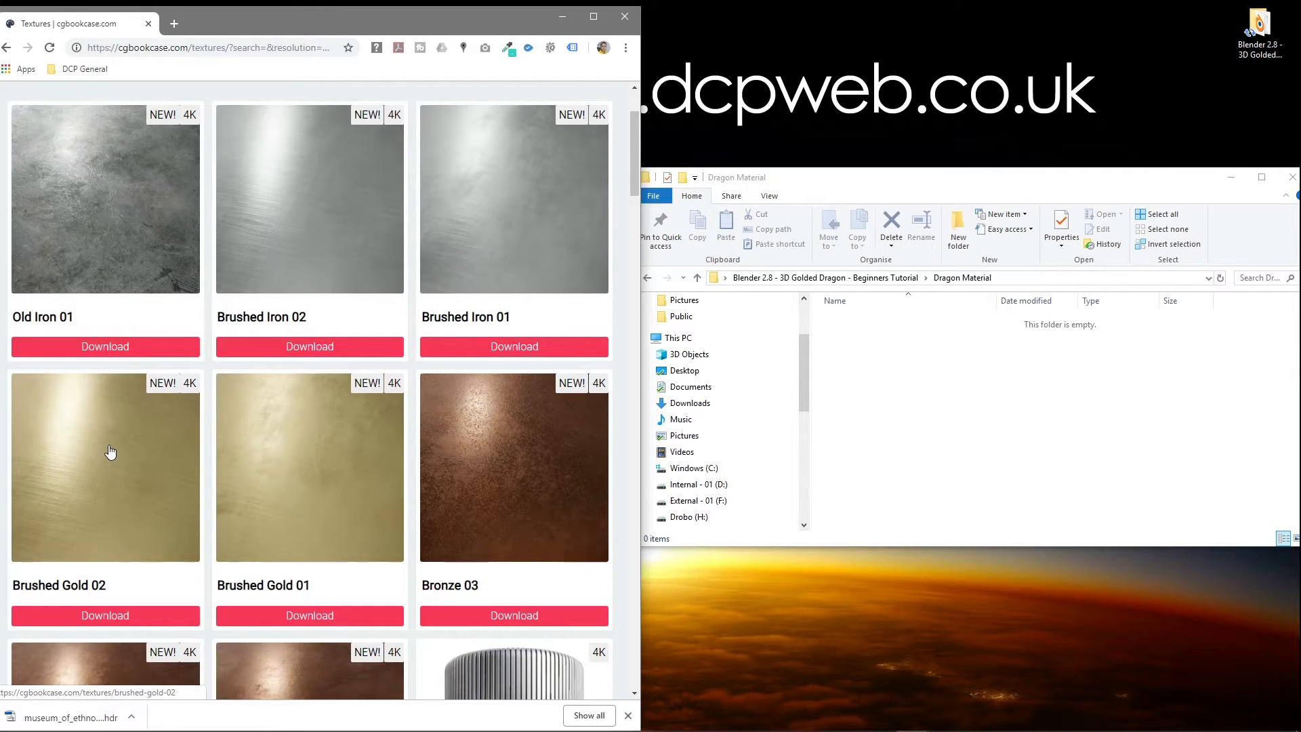
left_click(110, 452)
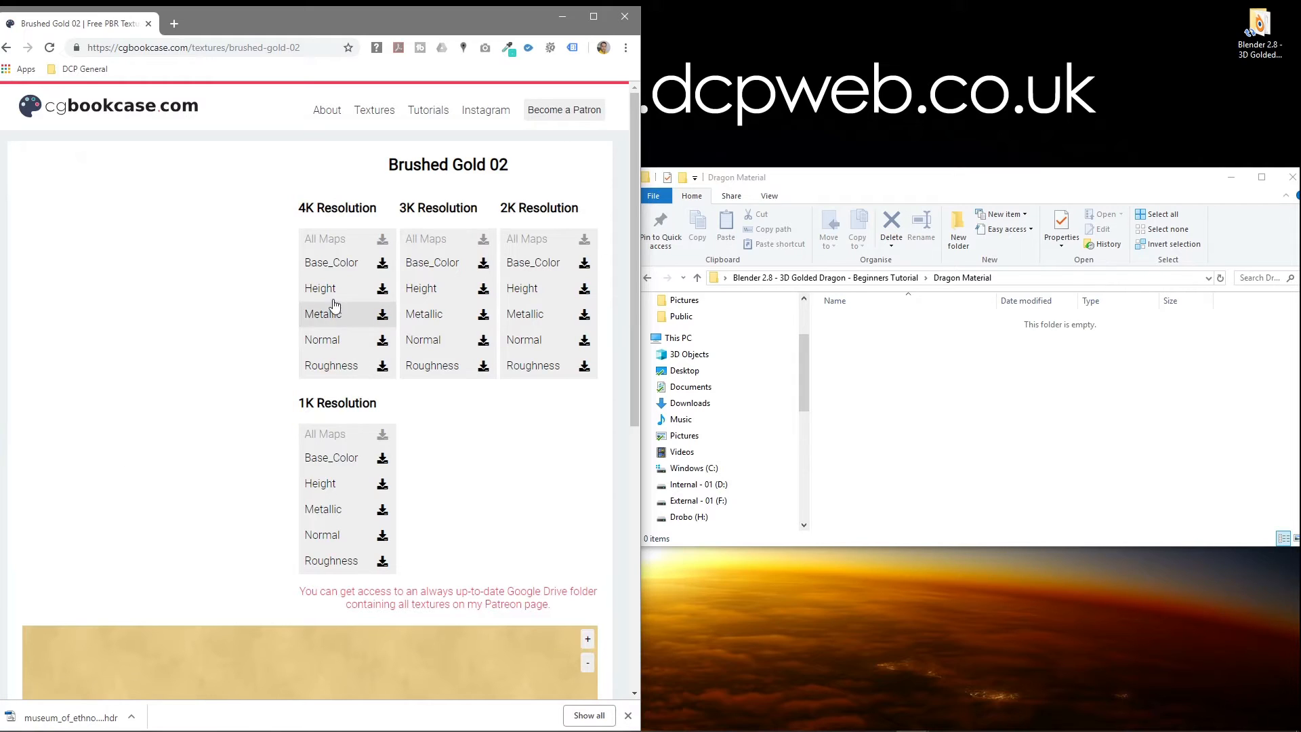
Download the 4K Base_Color, Metallic, Normal and Roughness maps of Brushed Gold 02
left_click(351, 263)
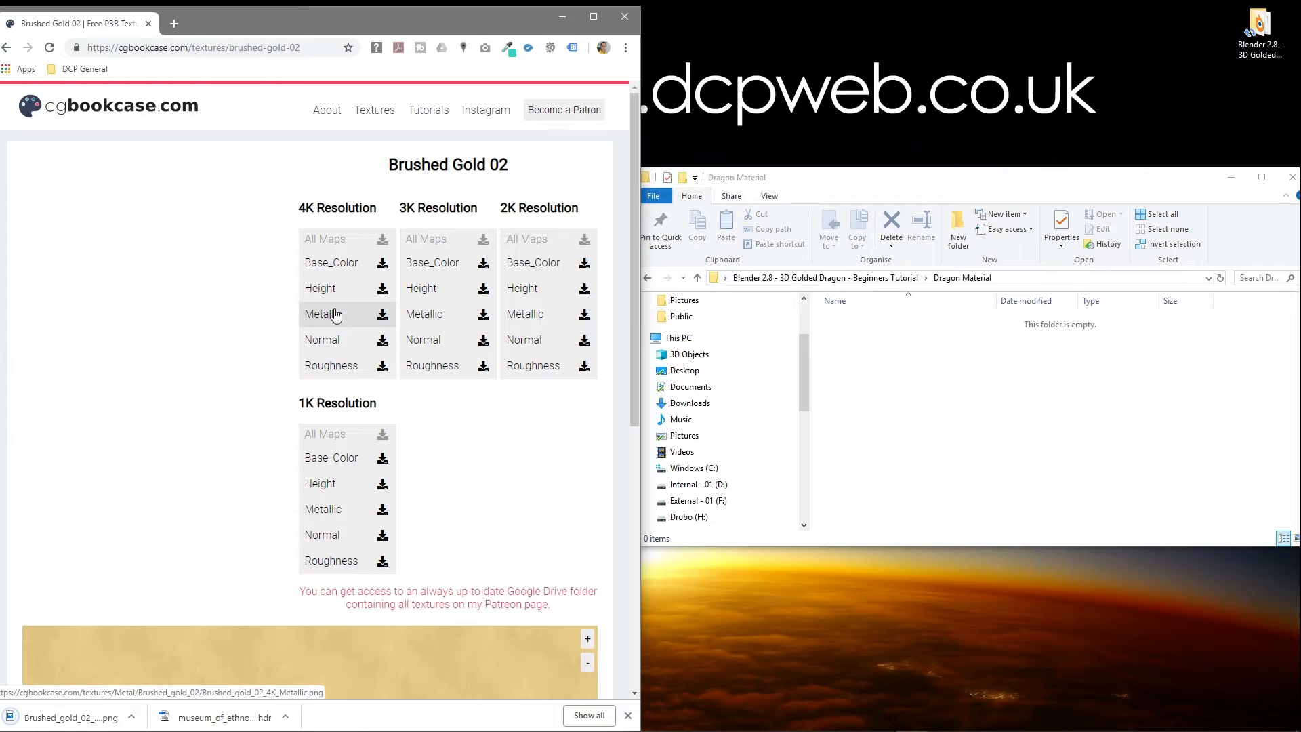
left_click(339, 316)
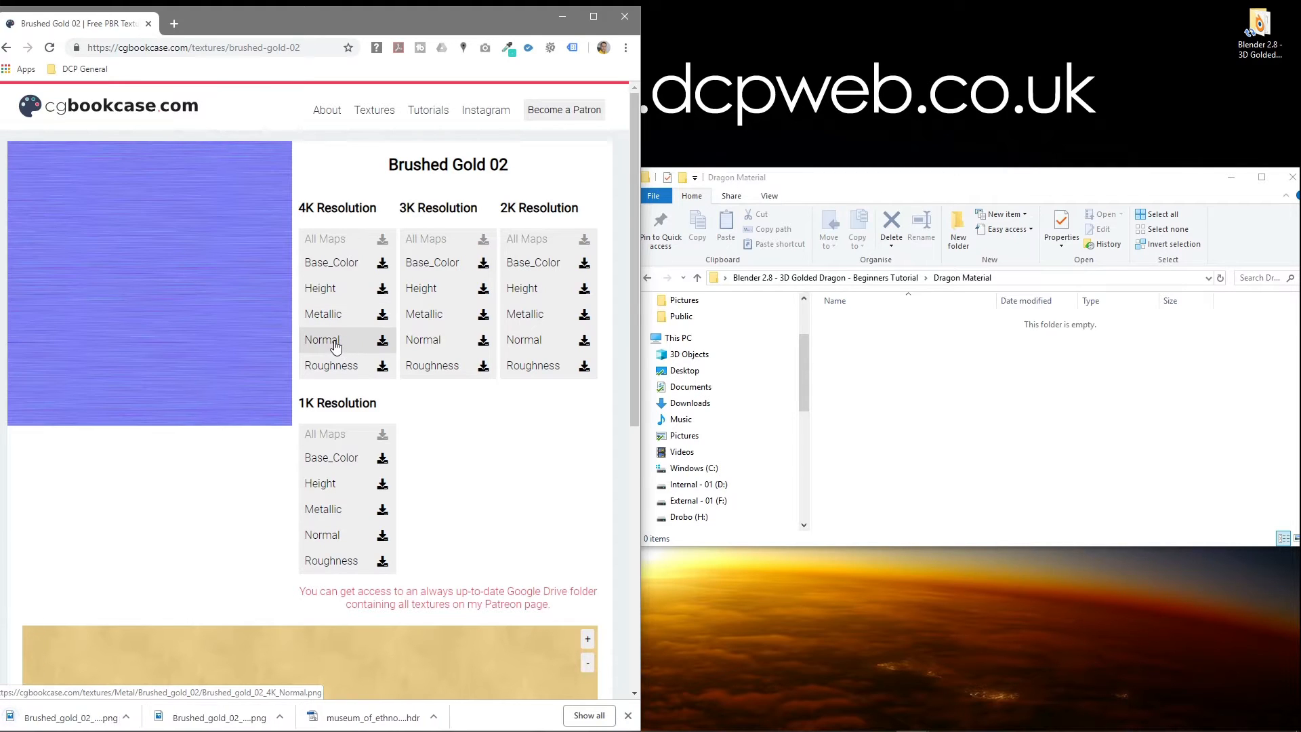
left_click(343, 374)
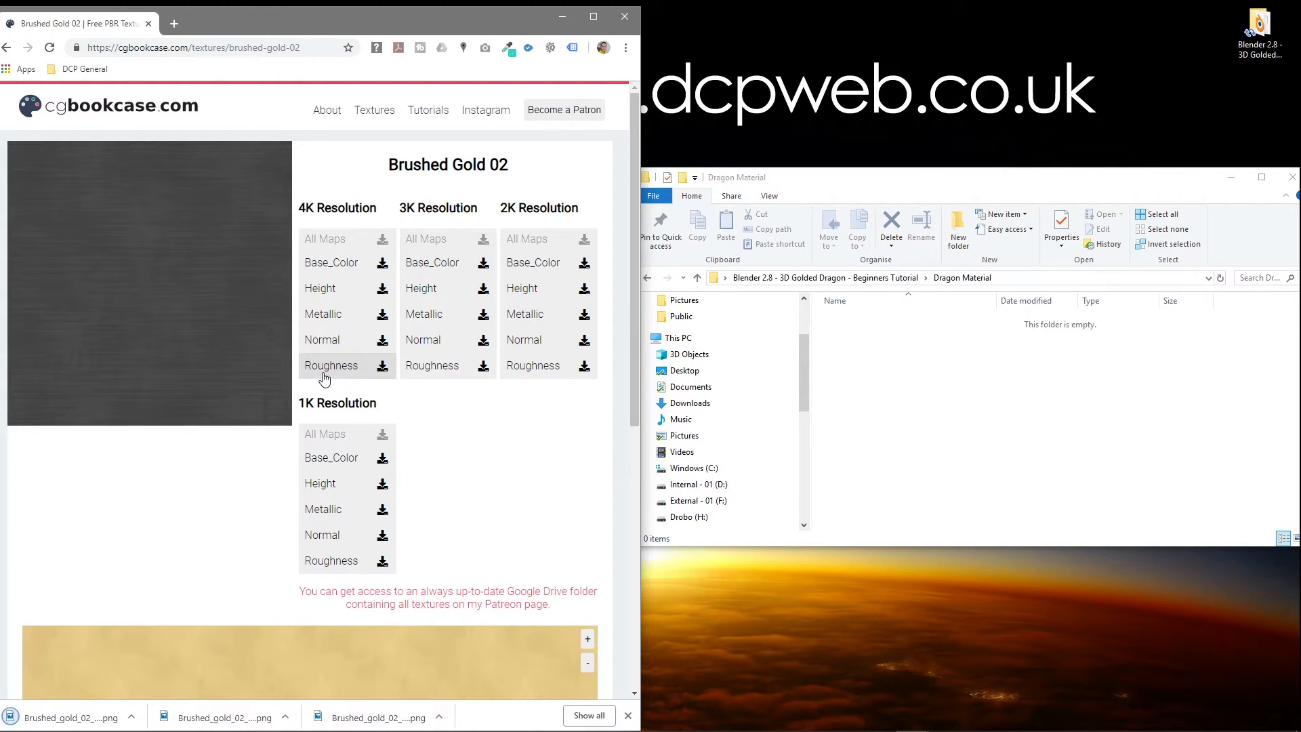
left_click(353, 377)
Widen the browser window and copy the downloaded Roughness, Normal, Metallic and Base_Color maps into the Dragon Material folder
left_click_drag(641, 447, 919, 450)
left_click(1044, 388)
mouse_move(101, 716)
left_mouse_down()
mouse_move(840, 513)
mouse_move(1025, 387)
left_mouse_up()
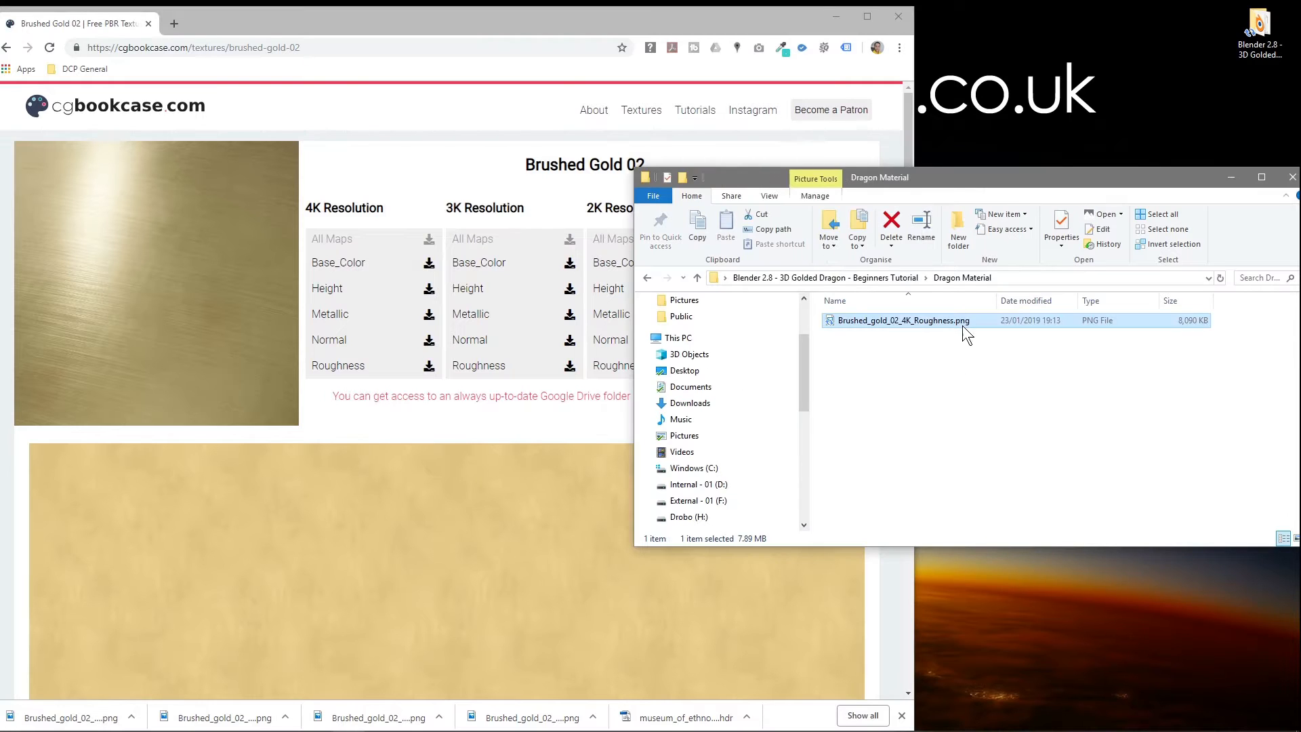
mouse_move(220, 708)
left_mouse_down()
mouse_move(1037, 451)
mouse_move(1025, 433)
left_mouse_up()
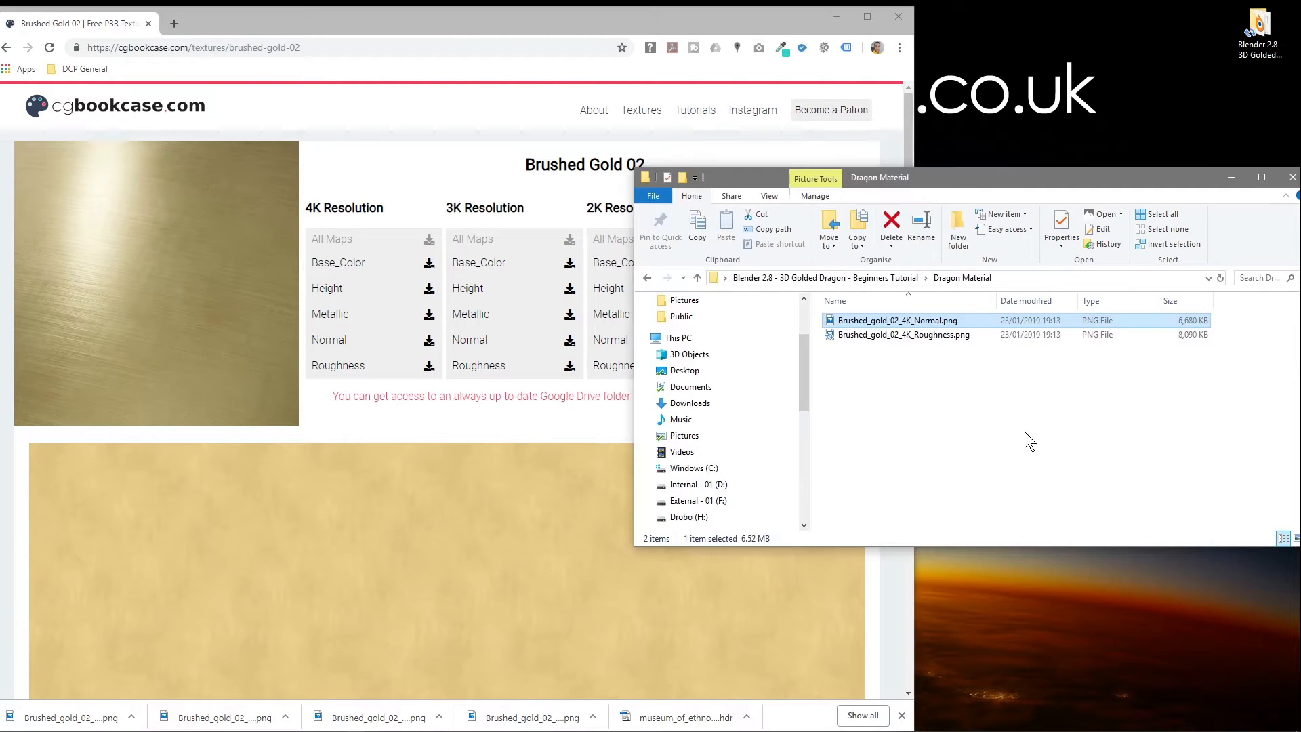
left_click_drag(371, 716, 1014, 441)
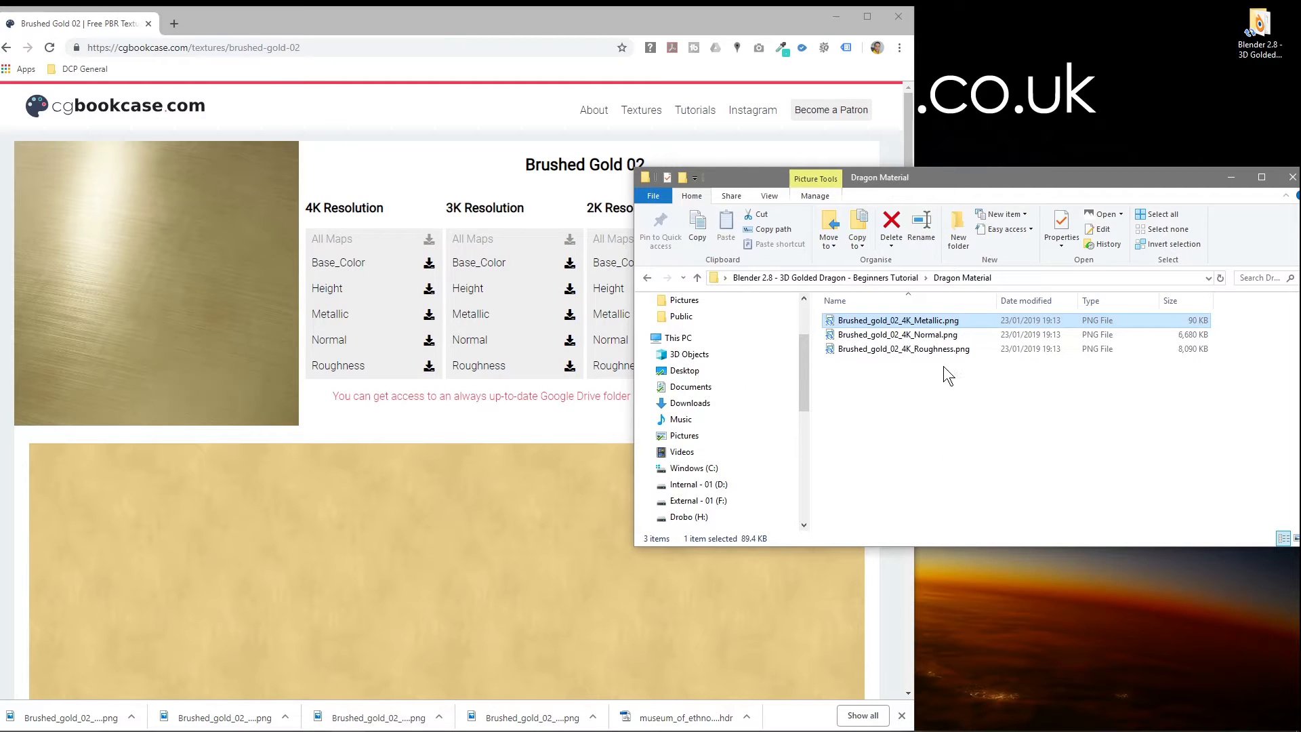
mouse_move(549, 712)
left_mouse_down()
mouse_move(807, 633)
mouse_move(1039, 439)
mouse_move(1002, 407)
left_mouse_up()
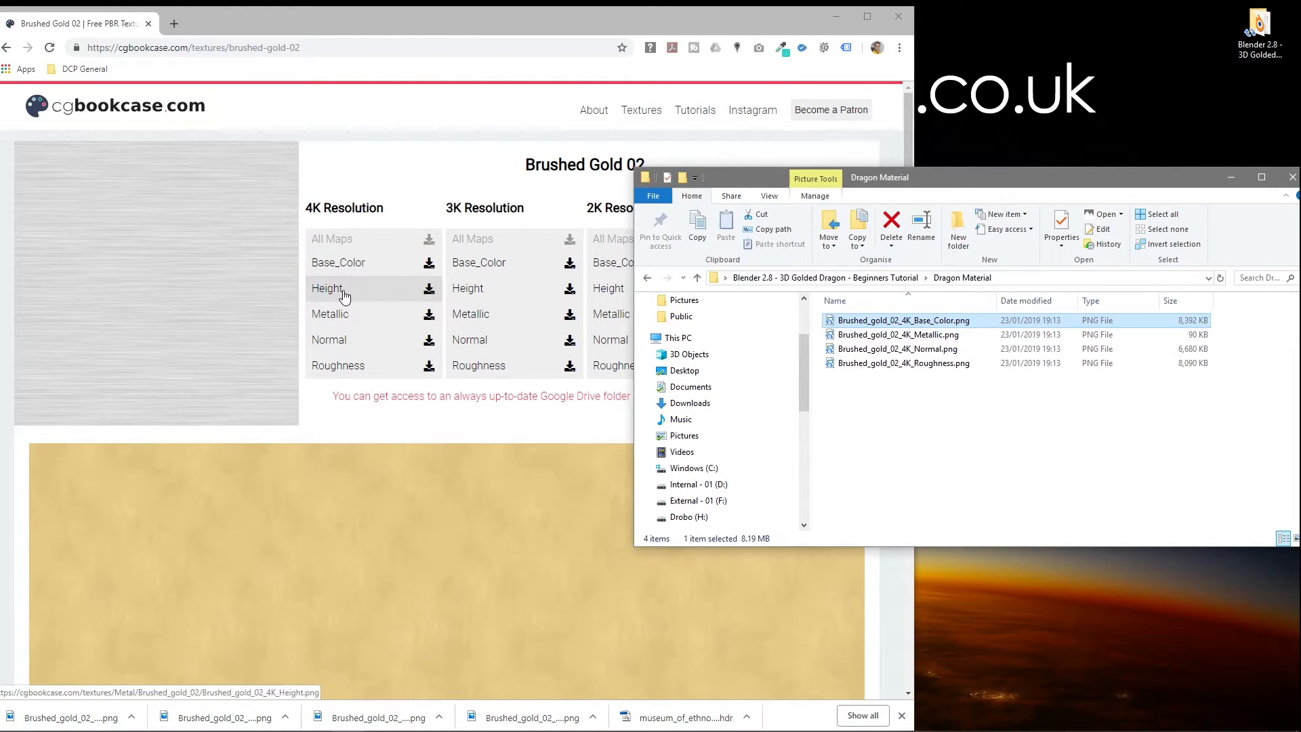
Download the 4K Height map, copy it into the Dragon Material folder and minimise the browser
left_click(351, 296)
mouse_move(65, 713)
left_mouse_down()
mouse_move(334, 691)
mouse_move(987, 392)
mouse_move(958, 410)
left_mouse_up()
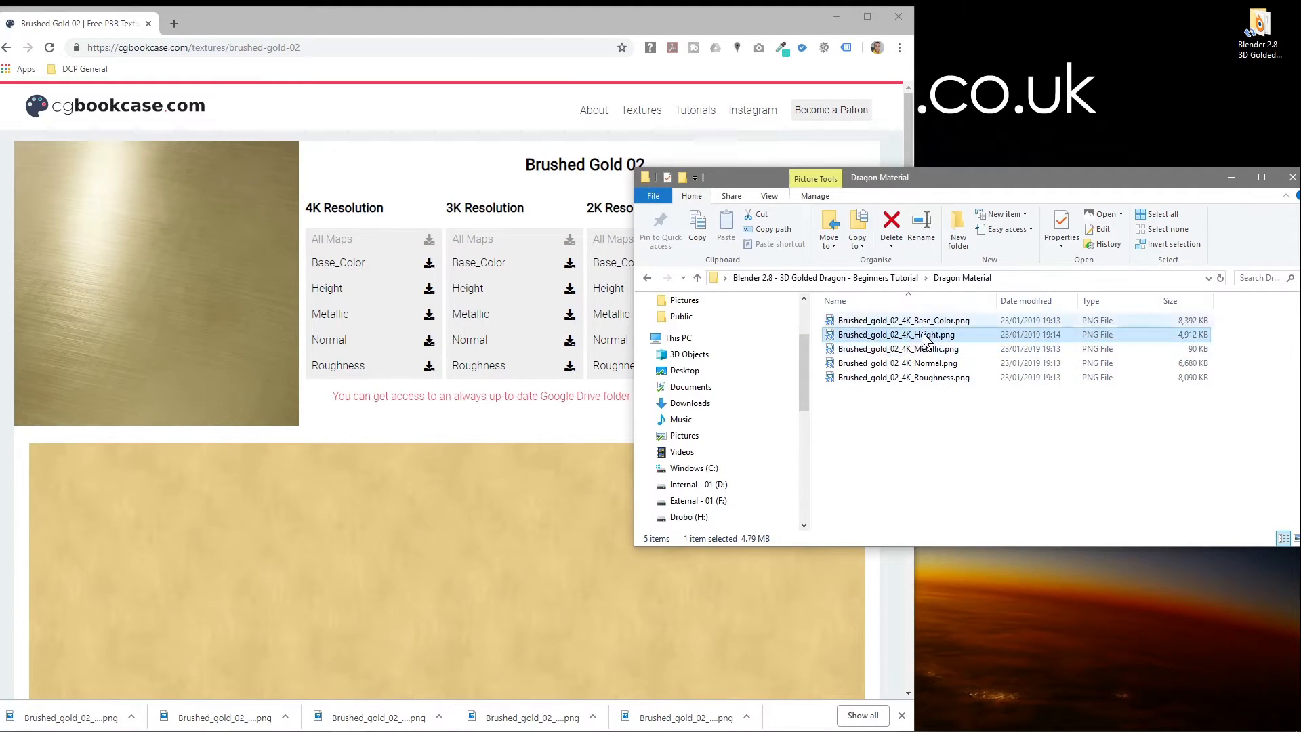
left_click(827, 16)
Switch to Blender and open the UV Editing workspace for the dragon
key("super")
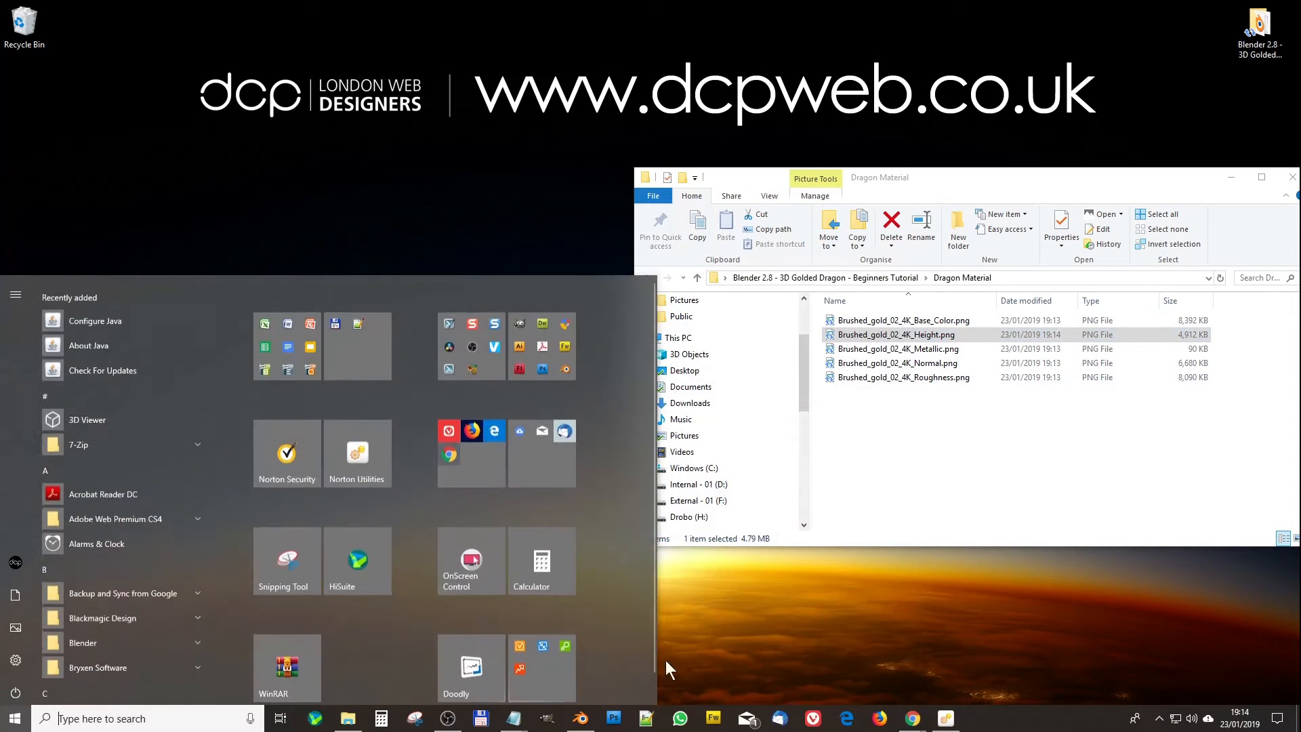
left_click(580, 718)
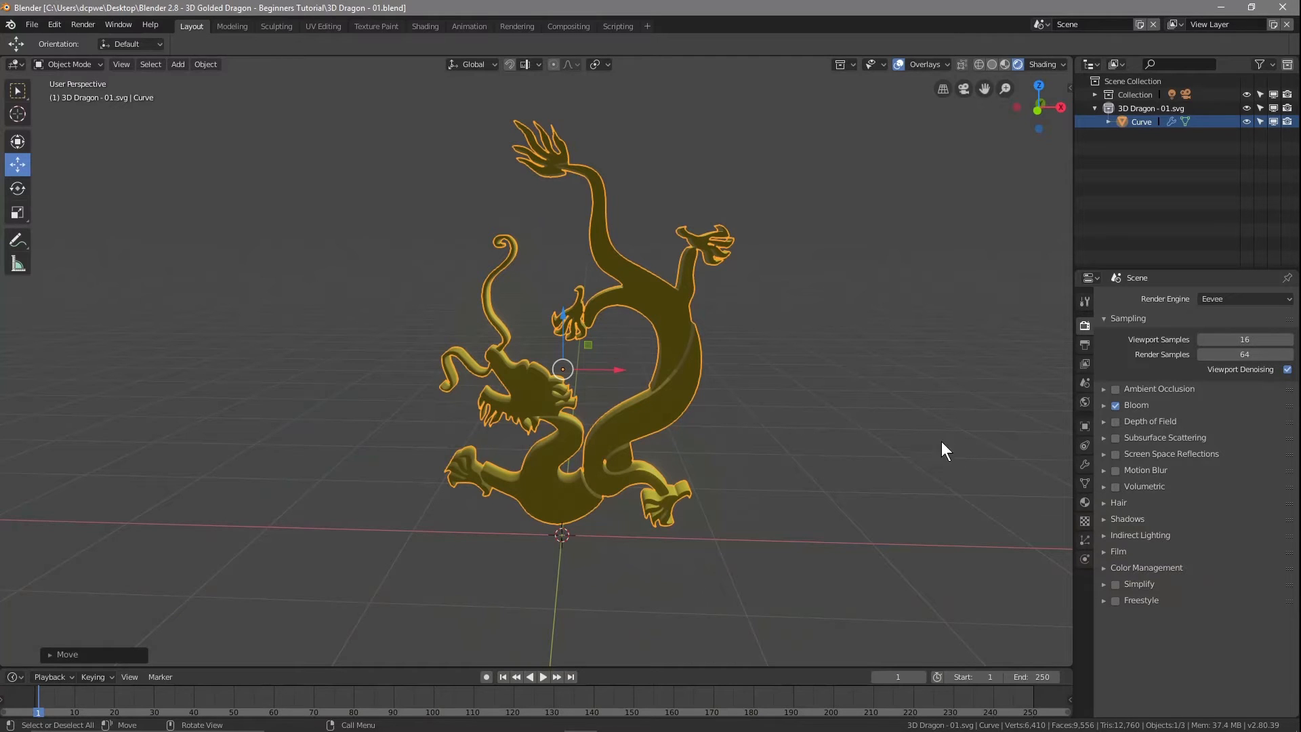
left_click(322, 26)
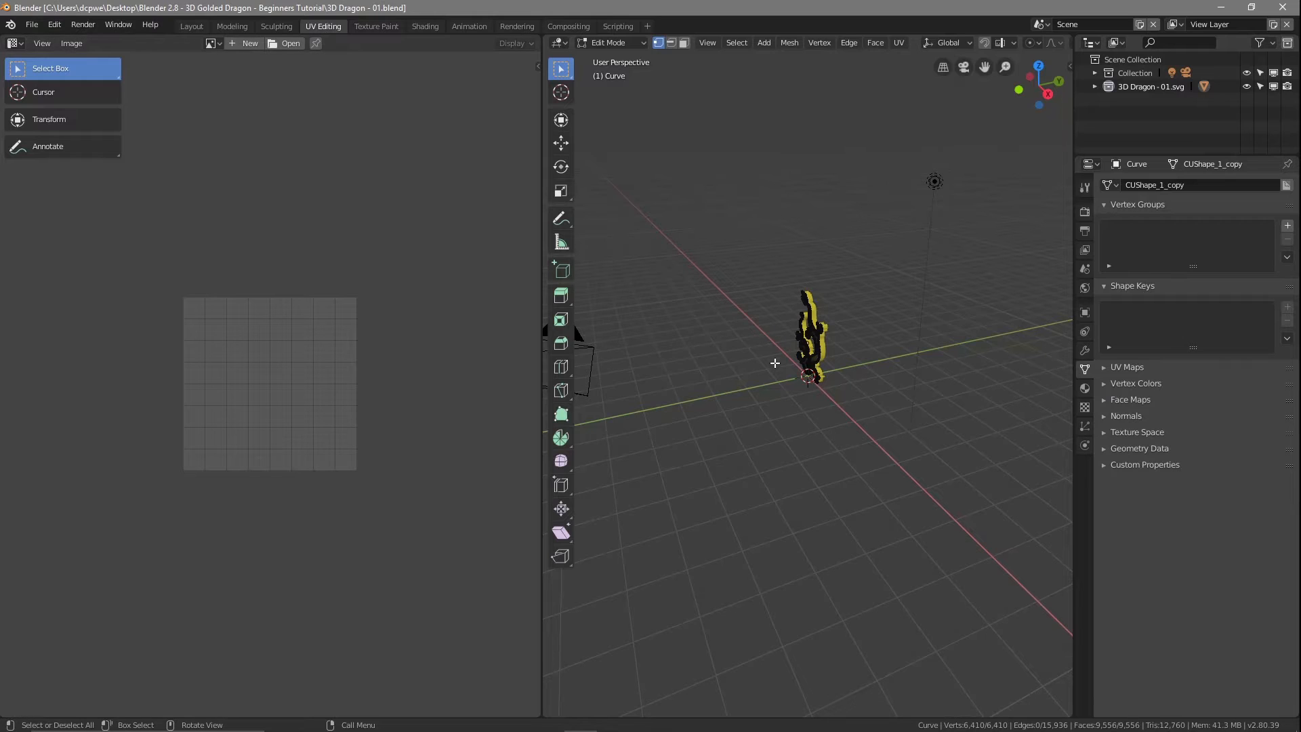
Unwrap the entire dragon mesh with Smart UV Project, keeping the default settings
middle_click_drag(781, 378, 857, 390)
key("a")
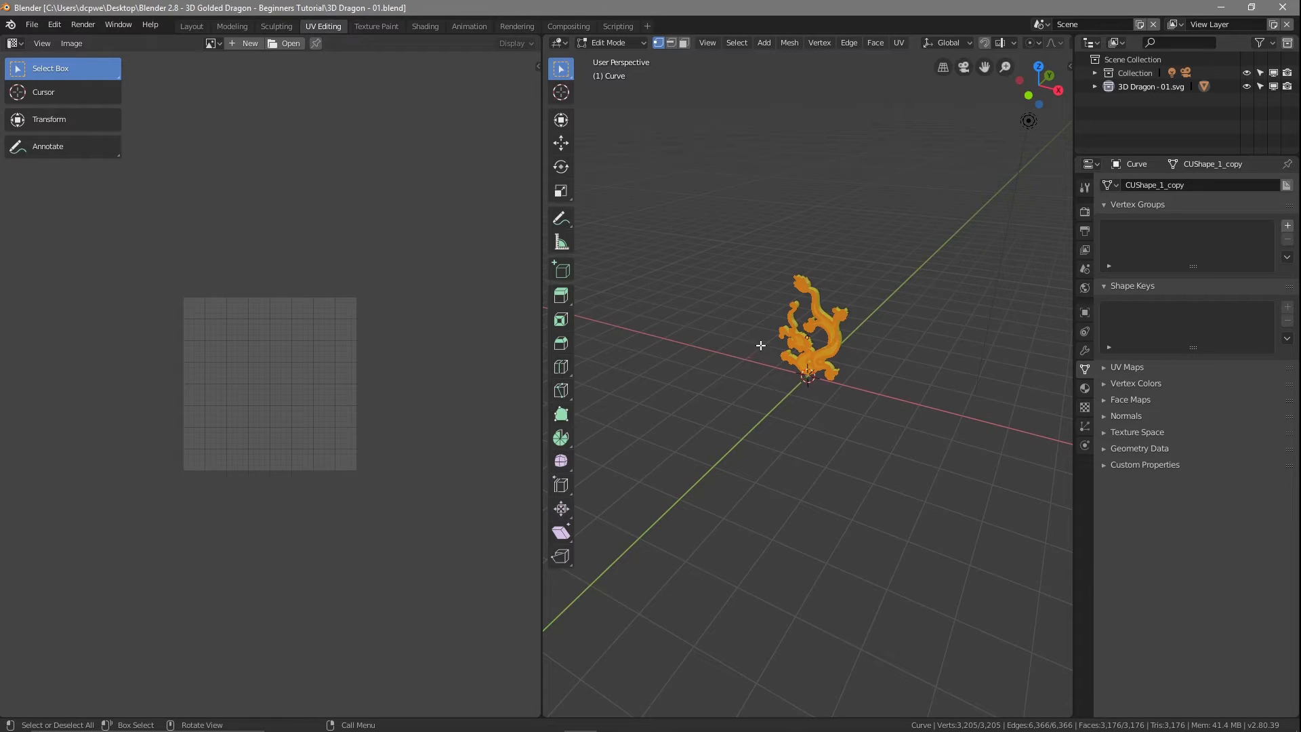
key("u")
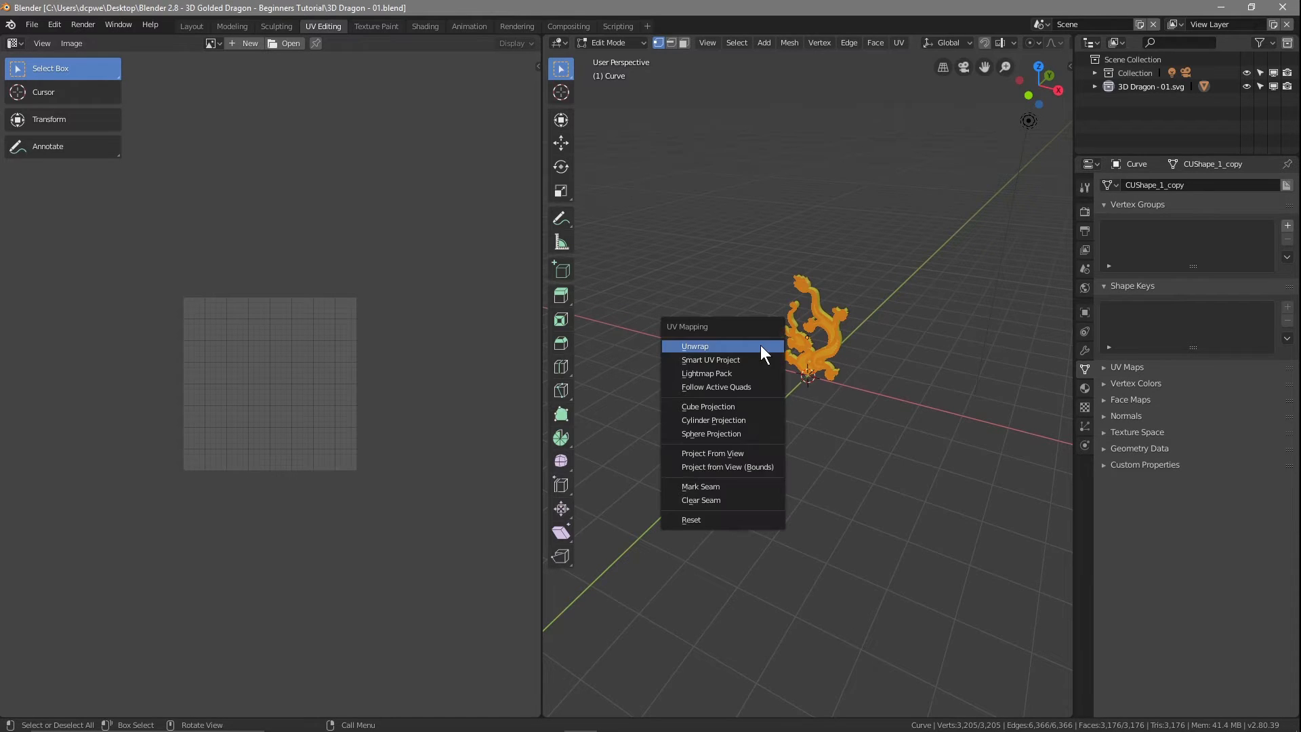
left_click(698, 361)
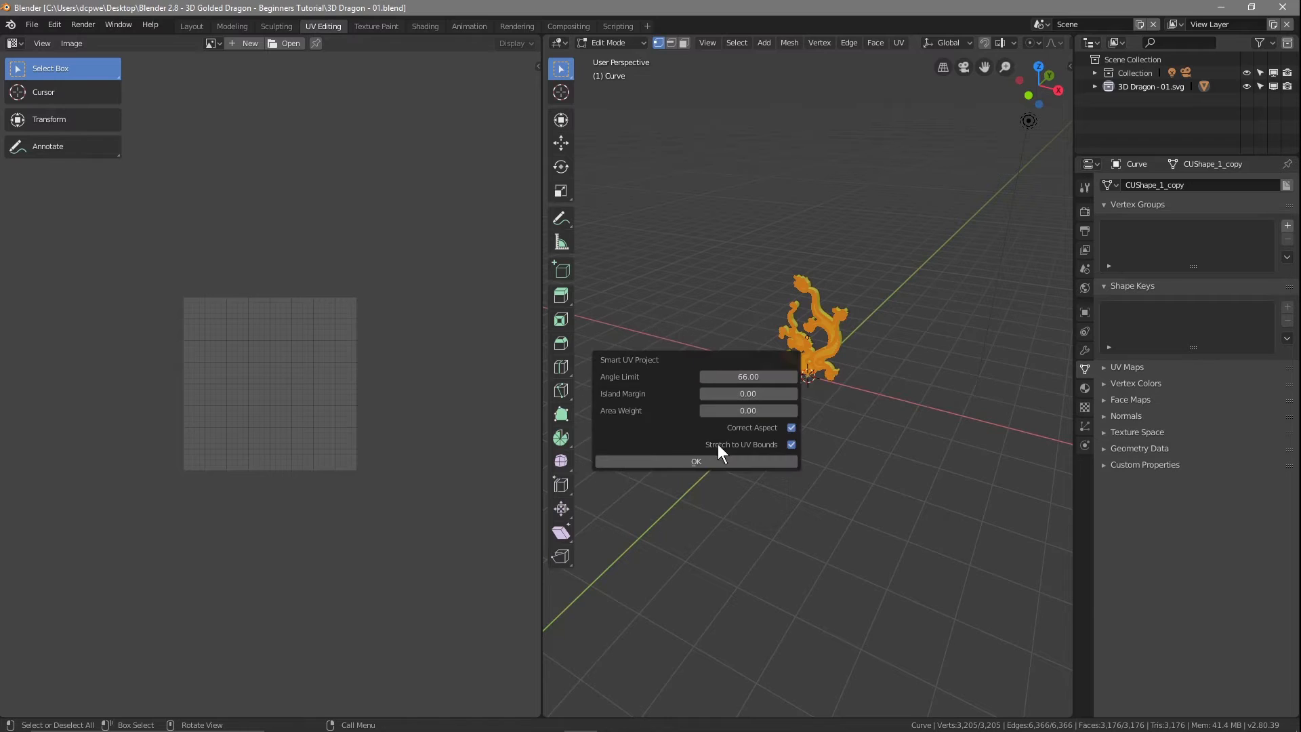
left_click(701, 462)
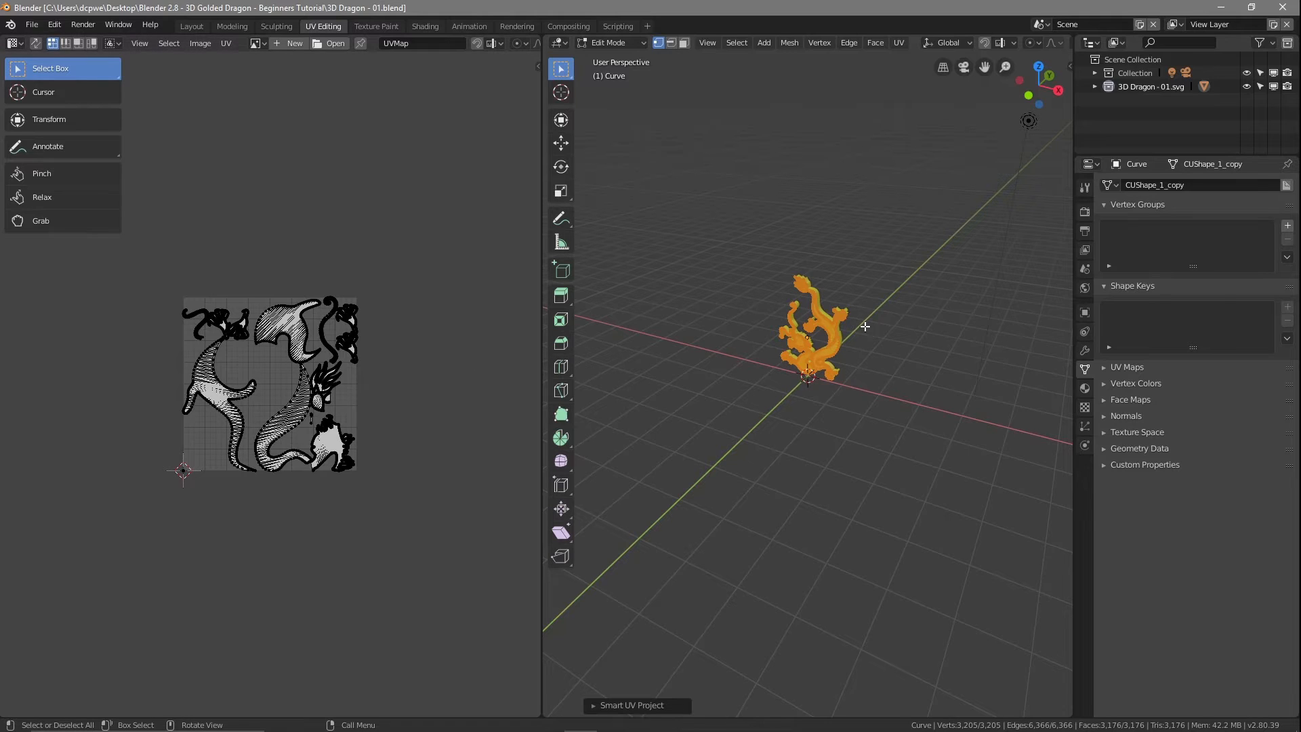
scroll(803, 387, "up", 5)
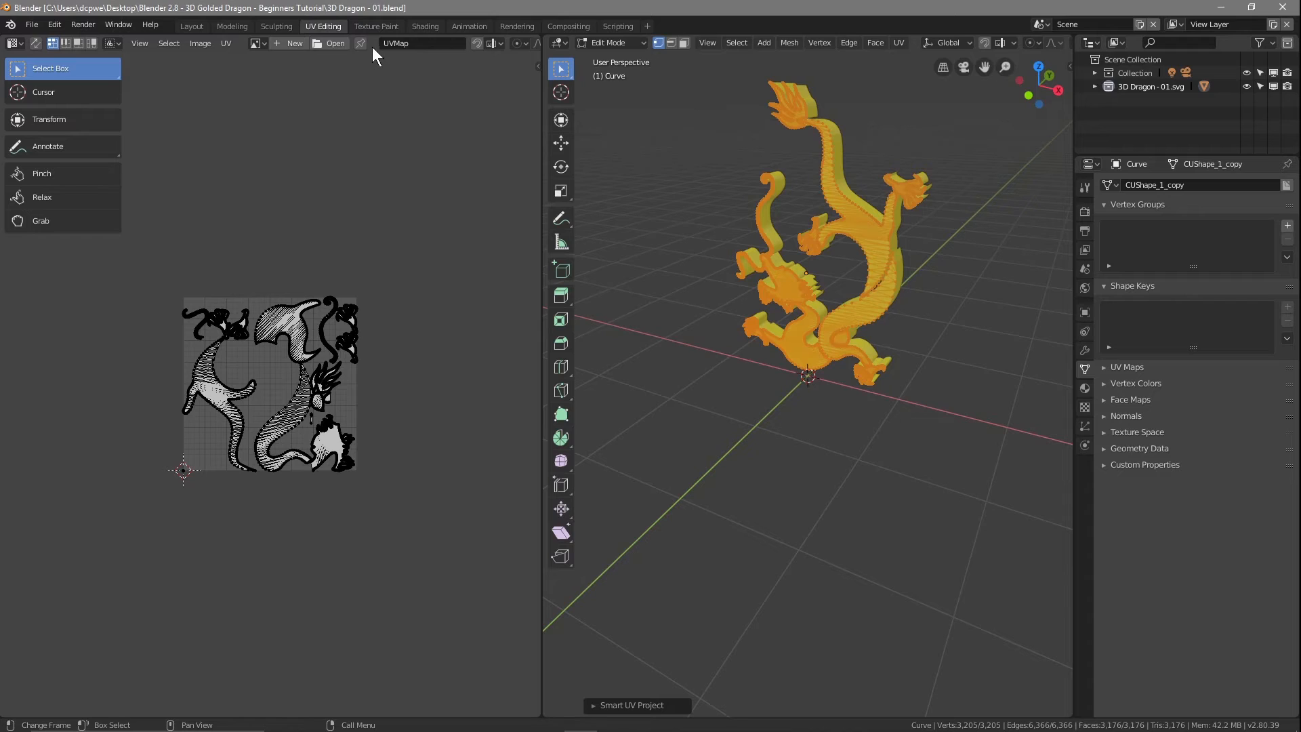
Switch to the Shading workspace and enable nodes for the dragon's SVGMat material
left_click(424, 27)
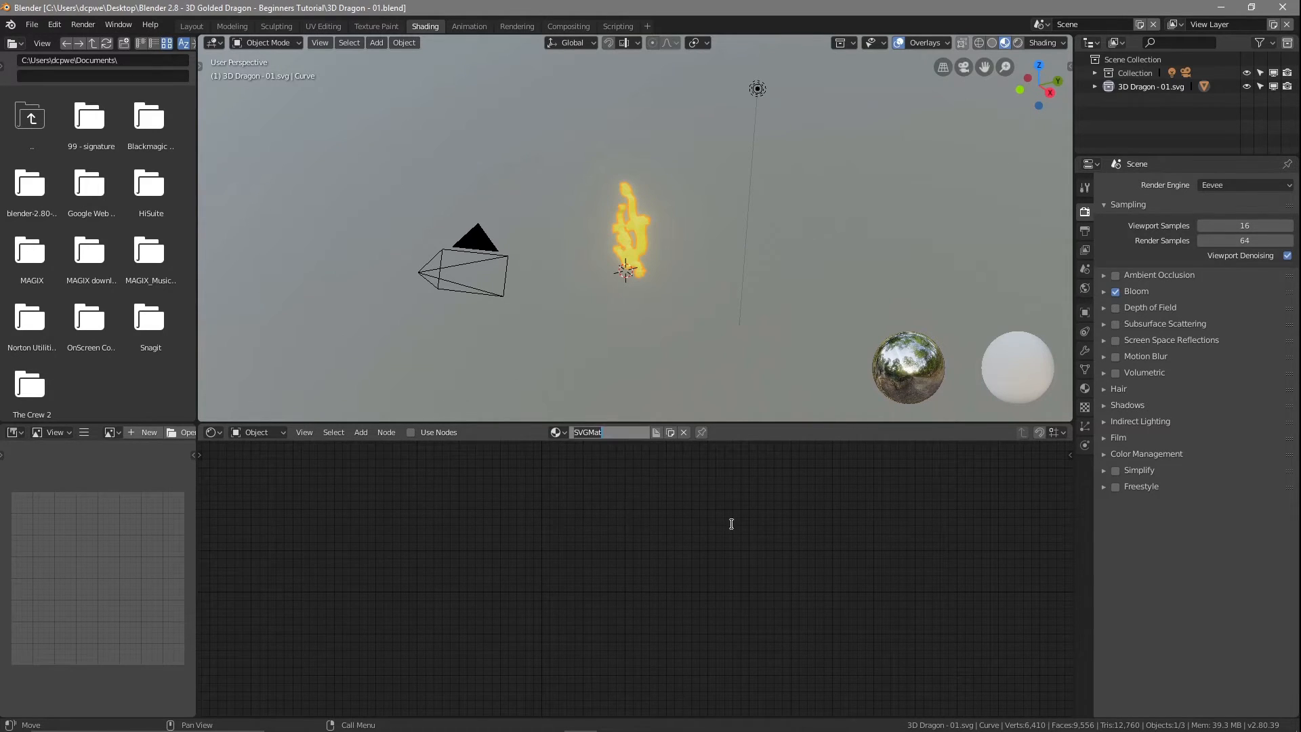
left_click(1085, 407)
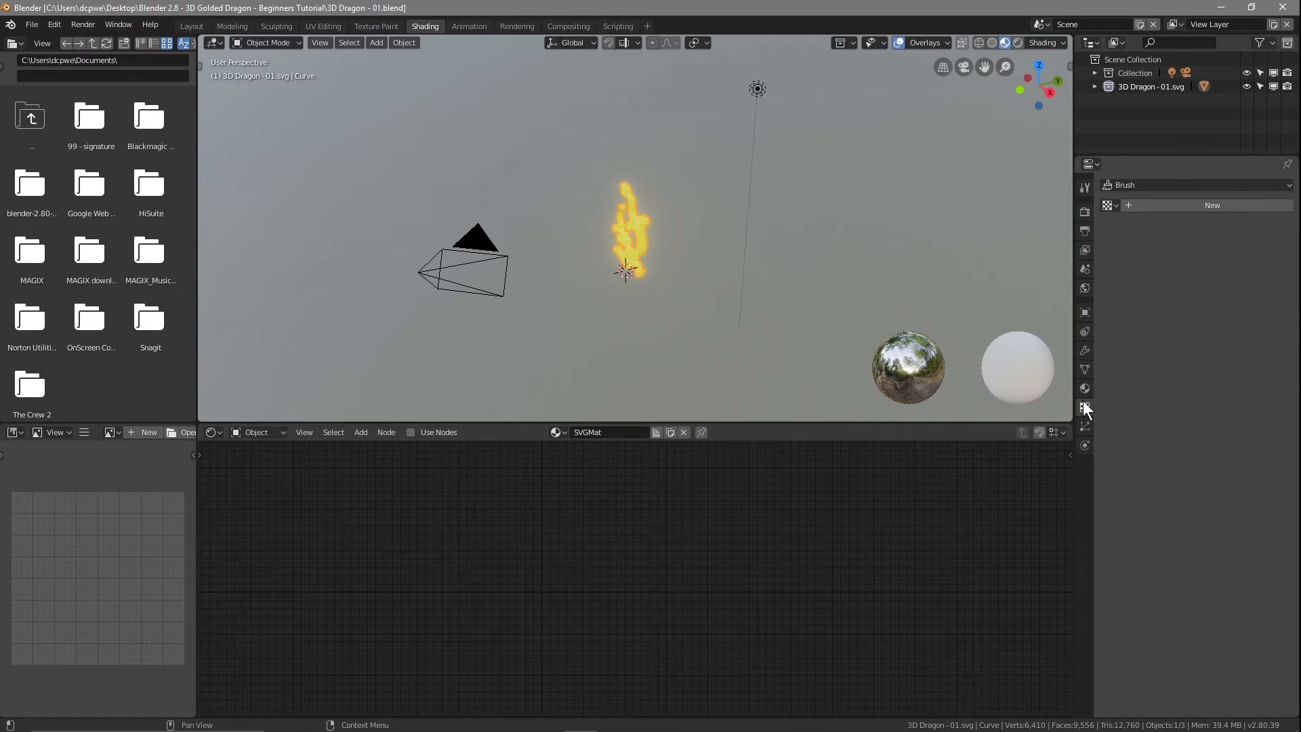
left_click(1085, 389)
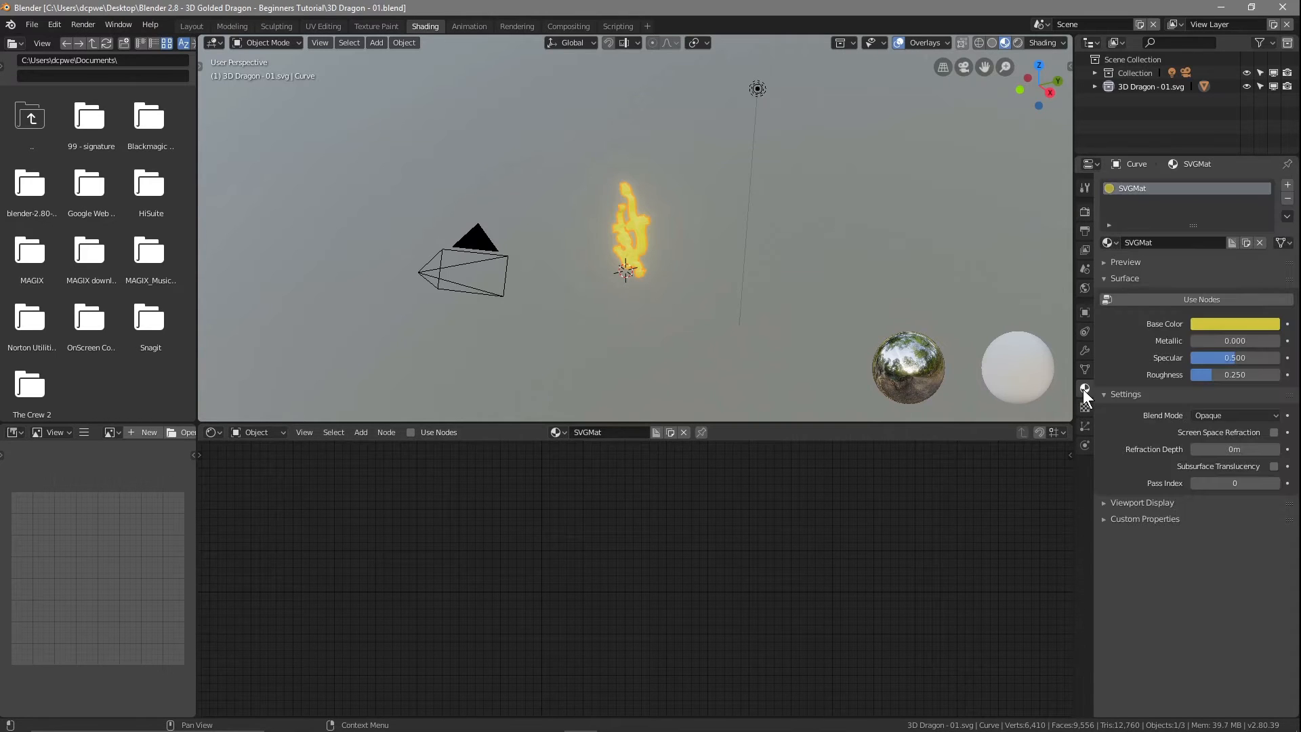
left_click(1186, 300)
Enlarge the node editor and space out the Principled BSDF and Material Output nodes, leaving room for texture nodes
left_click_drag(693, 477, 757, 481)
left_click_drag(600, 471, 646, 473)
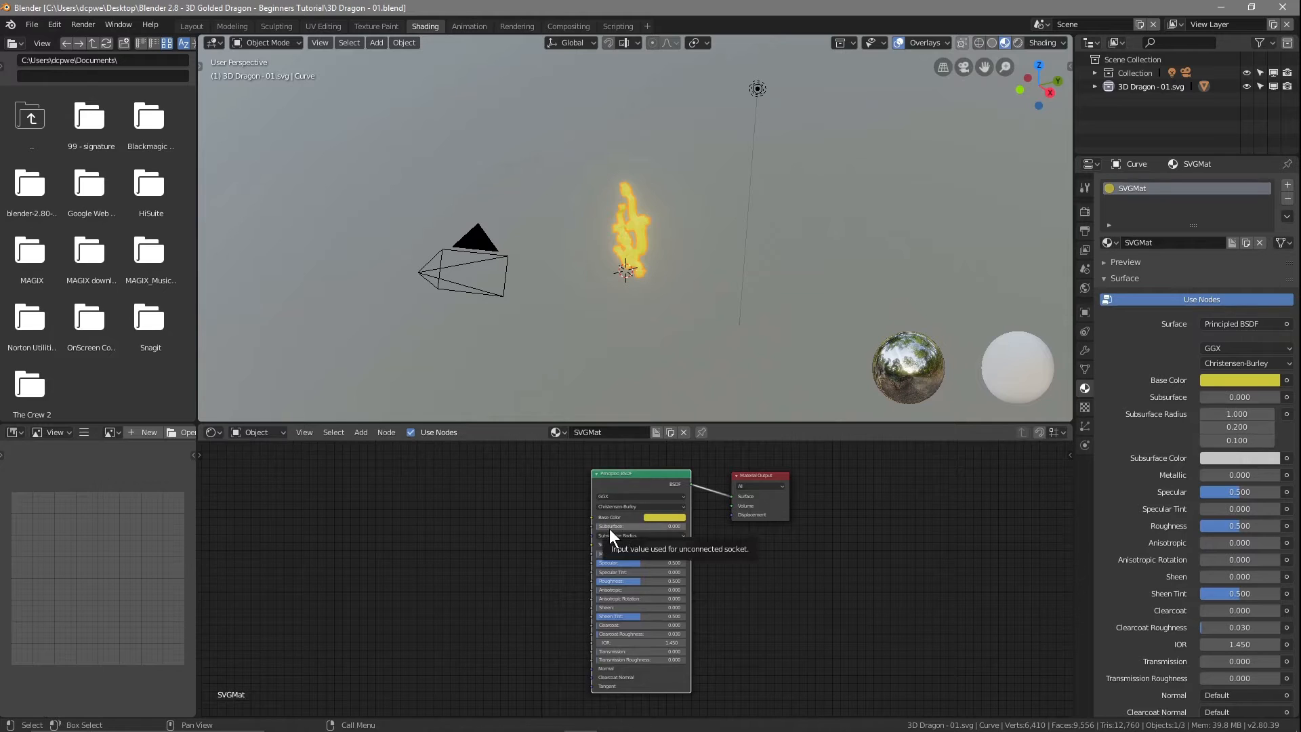
scroll(563, 530, "up", 2)
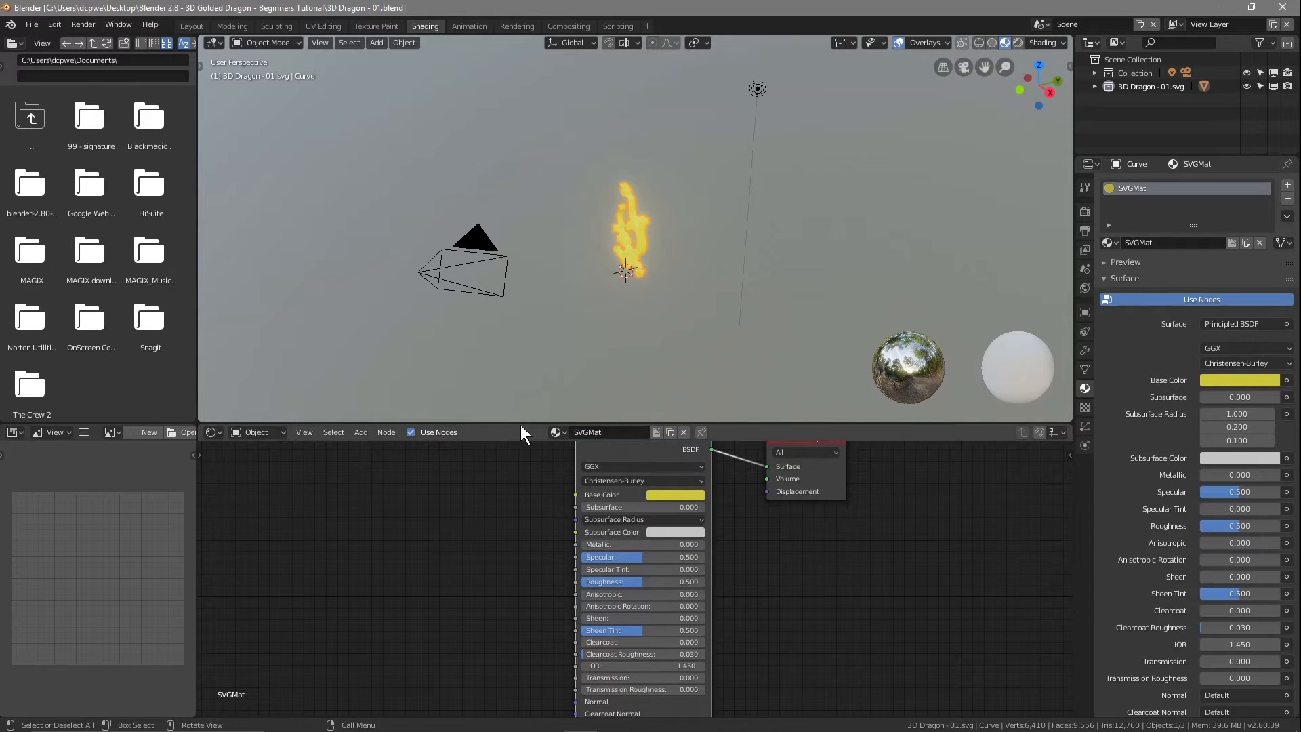
left_click_drag(521, 425, 542, 221)
middle_click_drag(639, 152, 721, 144)
left_click_drag(642, 336, 681, 313)
left_click_drag(779, 338, 827, 310)
Browse to the Dragon Material folder inside the desktop project folder in Blender's file browser
double_click(30, 124)
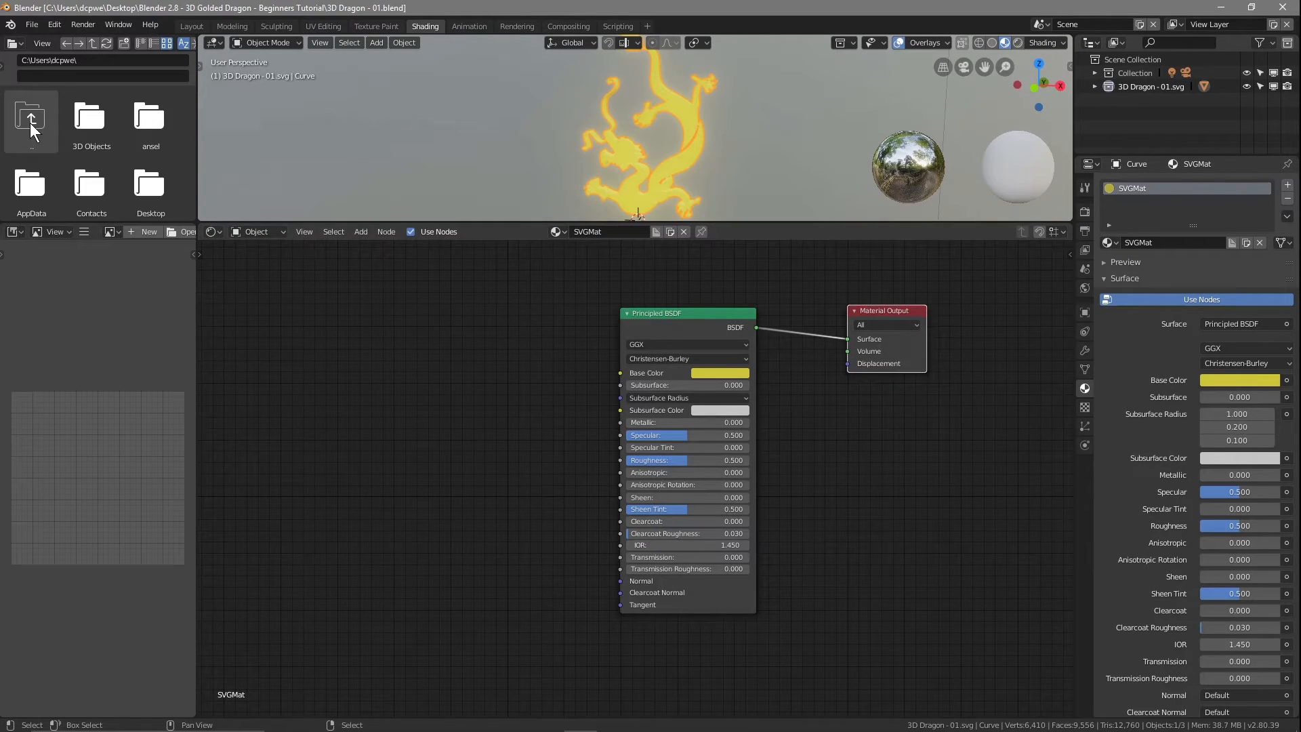
double_click(150, 186)
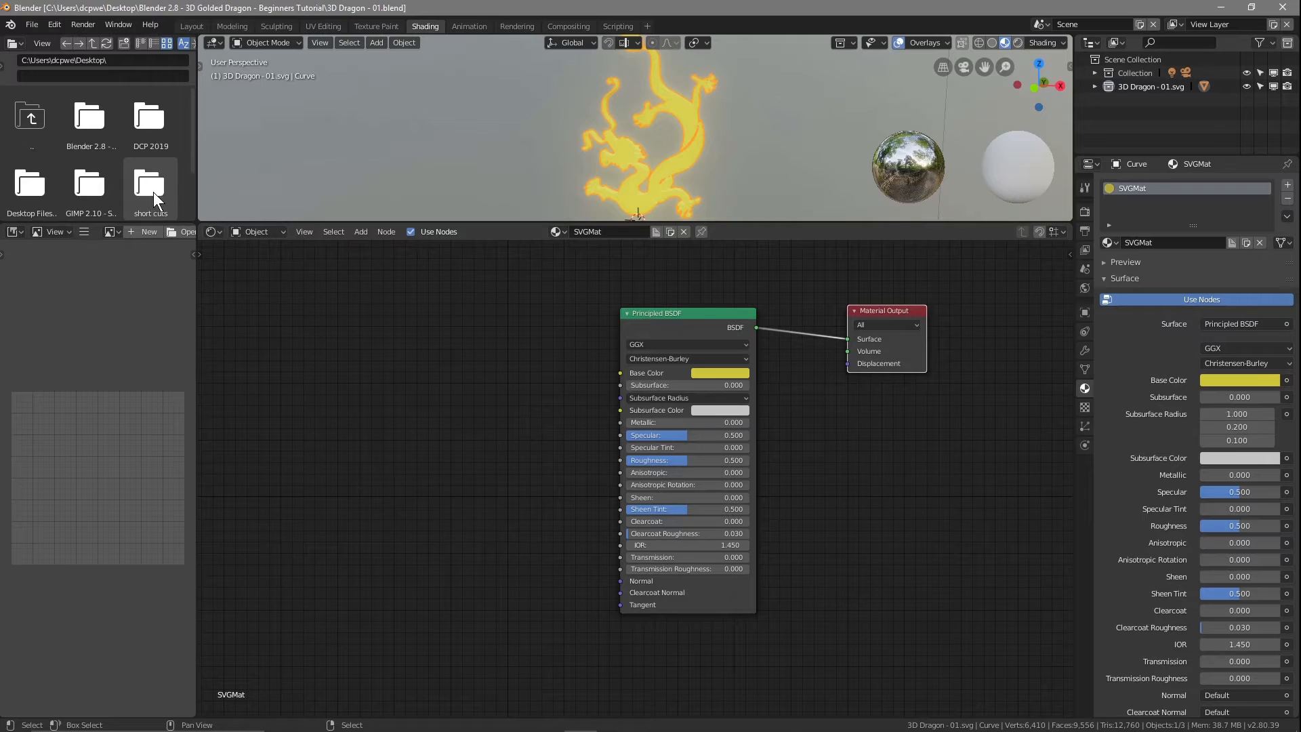
double_click(101, 131)
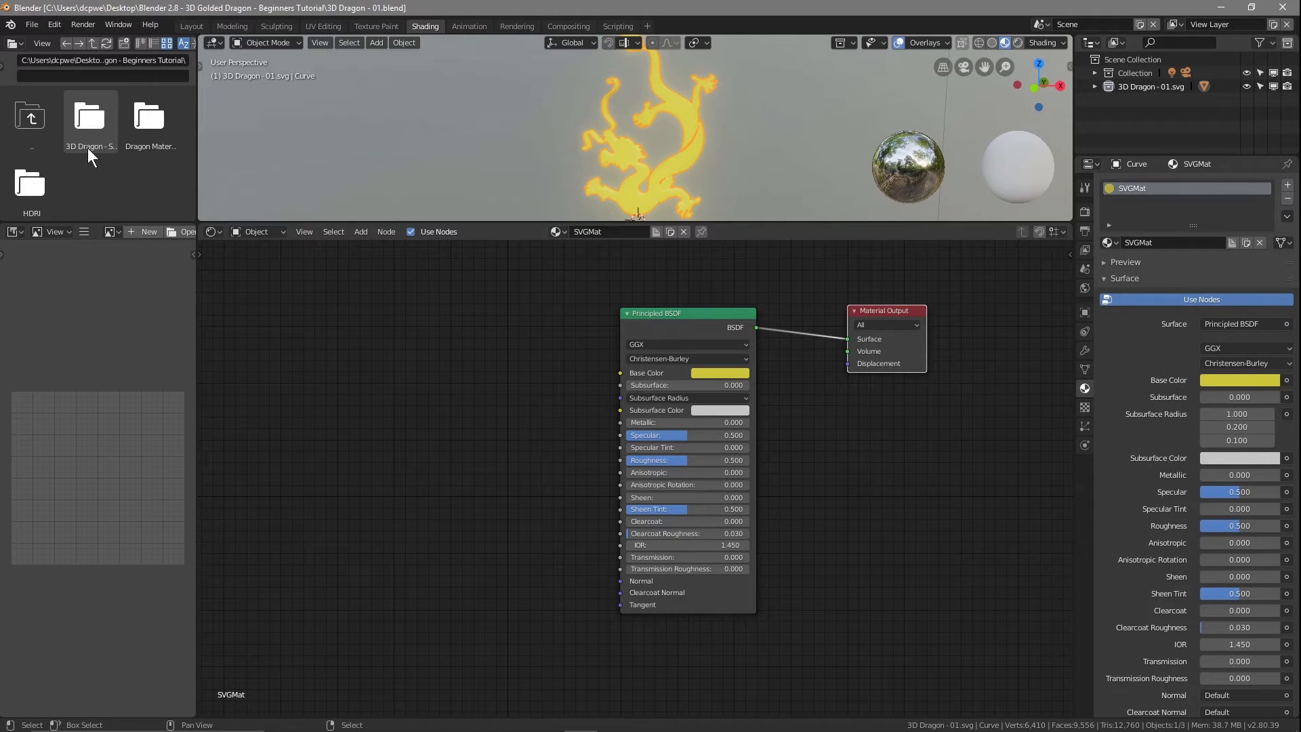
double_click(141, 117)
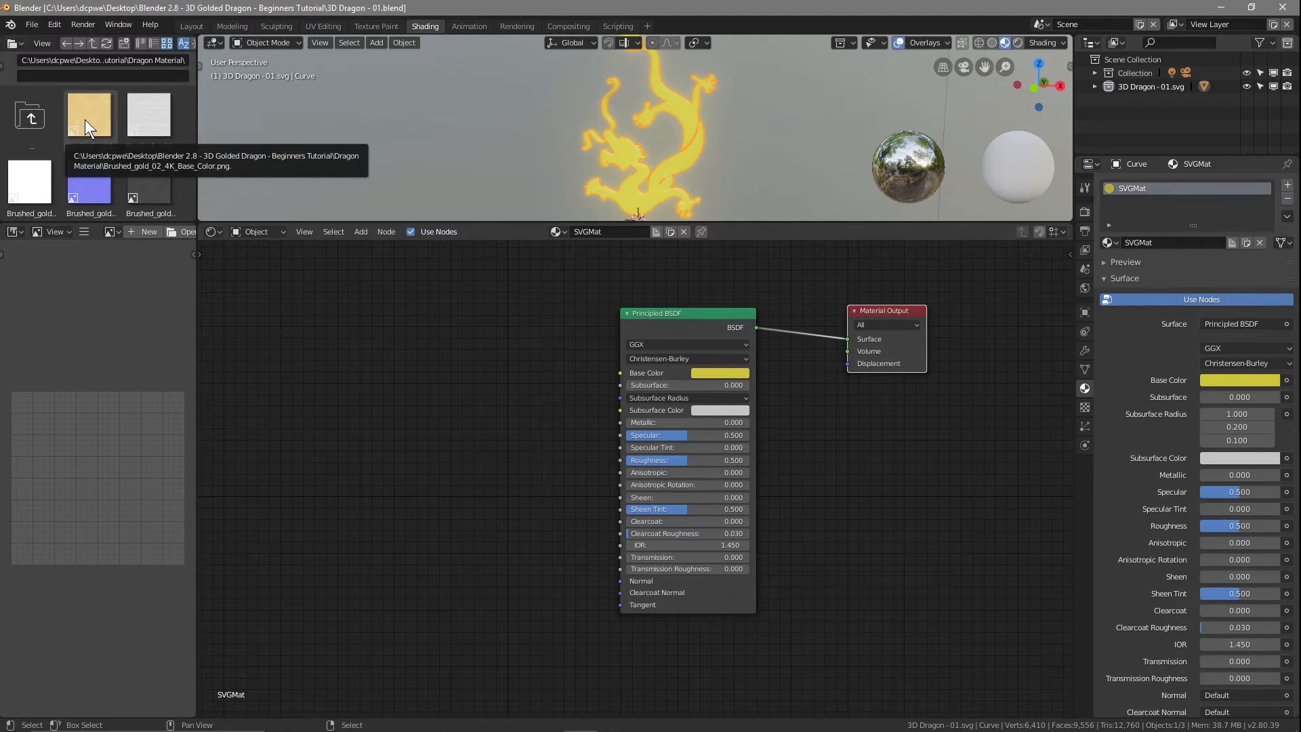
Add Brushed_gold_02_4K_Base_Color.png as an image texture node and connect its Color to the Principled BSDF's Base Color
mouse_move(84, 120)
left_mouse_down()
mouse_move(255, 324)
mouse_move(254, 311)
left_mouse_up()
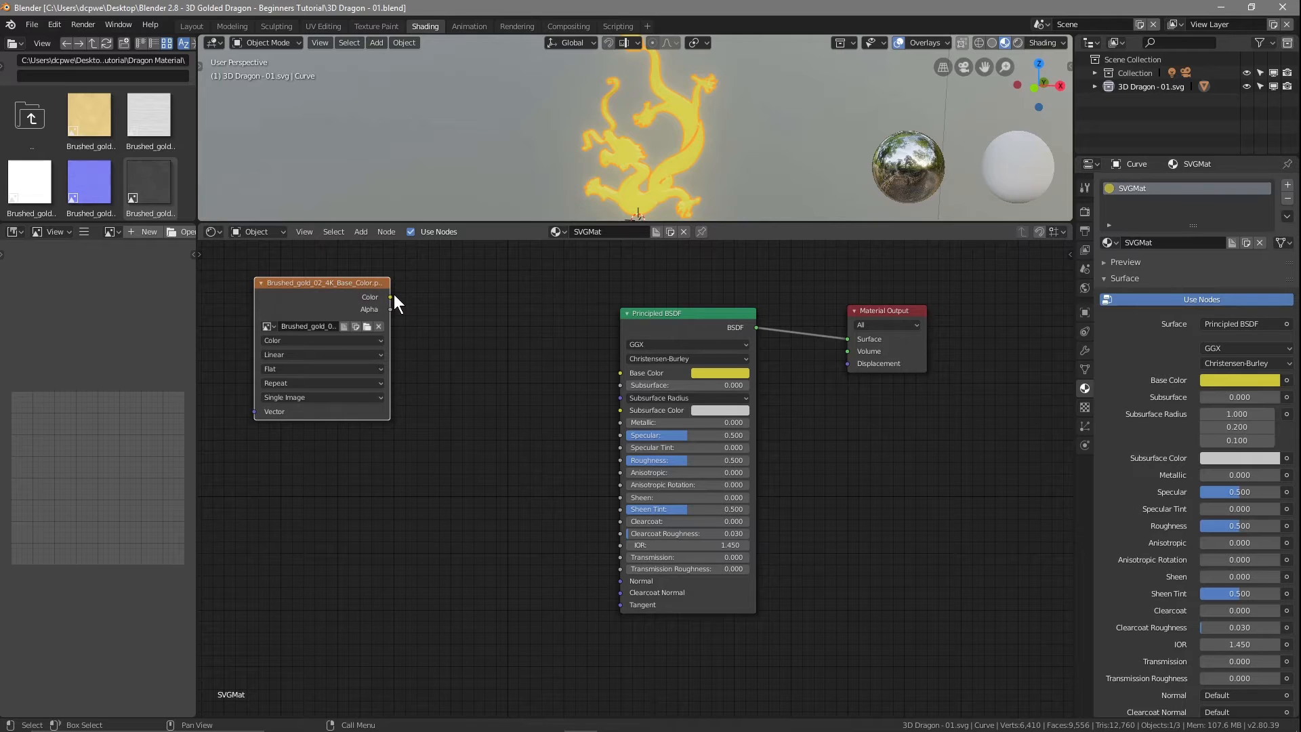
left_click_drag(390, 296, 620, 373)
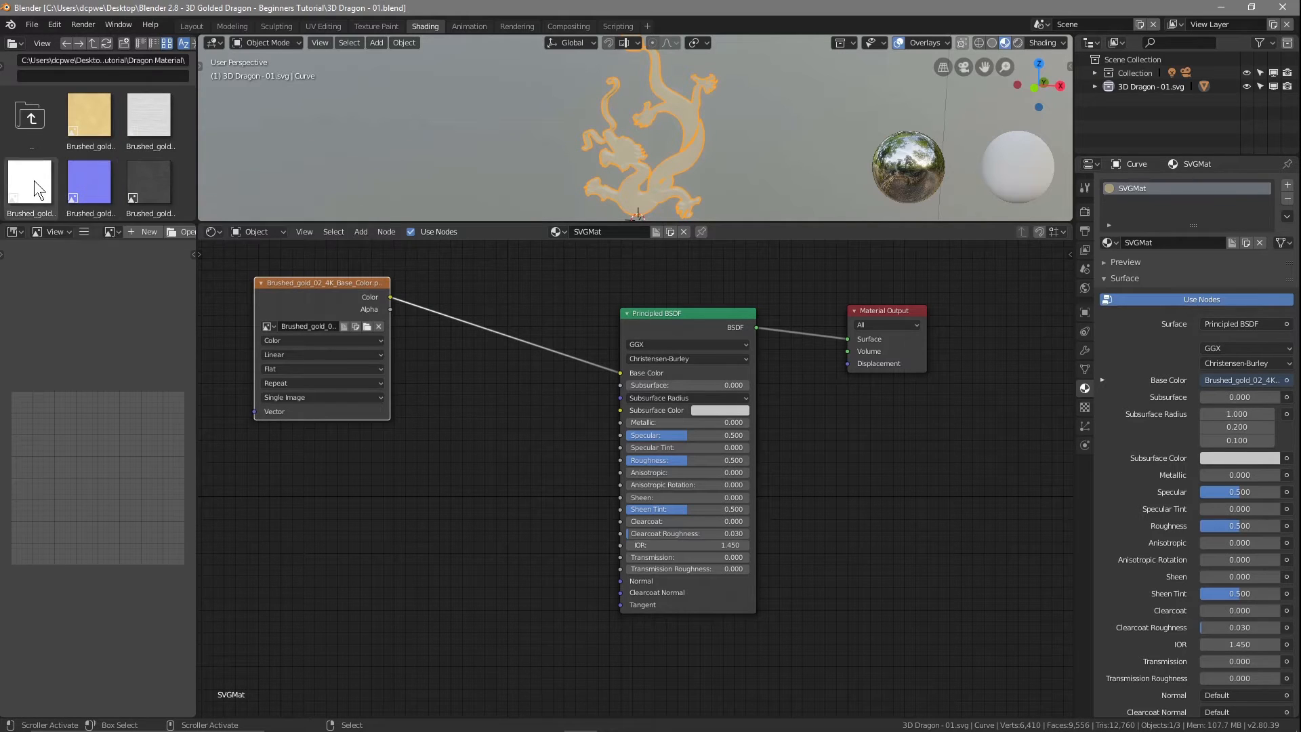
Add Brushed_gold_02_4K_Metallic.png as an image texture node and move the Principled BSDF and Material Output farther from the textures
mouse_move(32, 180)
left_mouse_down()
mouse_move(132, 360)
mouse_move(325, 510)
left_mouse_up()
left_click_drag(869, 316, 995, 277)
left_click_drag(700, 324, 901, 285)
left_click(394, 481)
left_click_drag(395, 481, 465, 332)
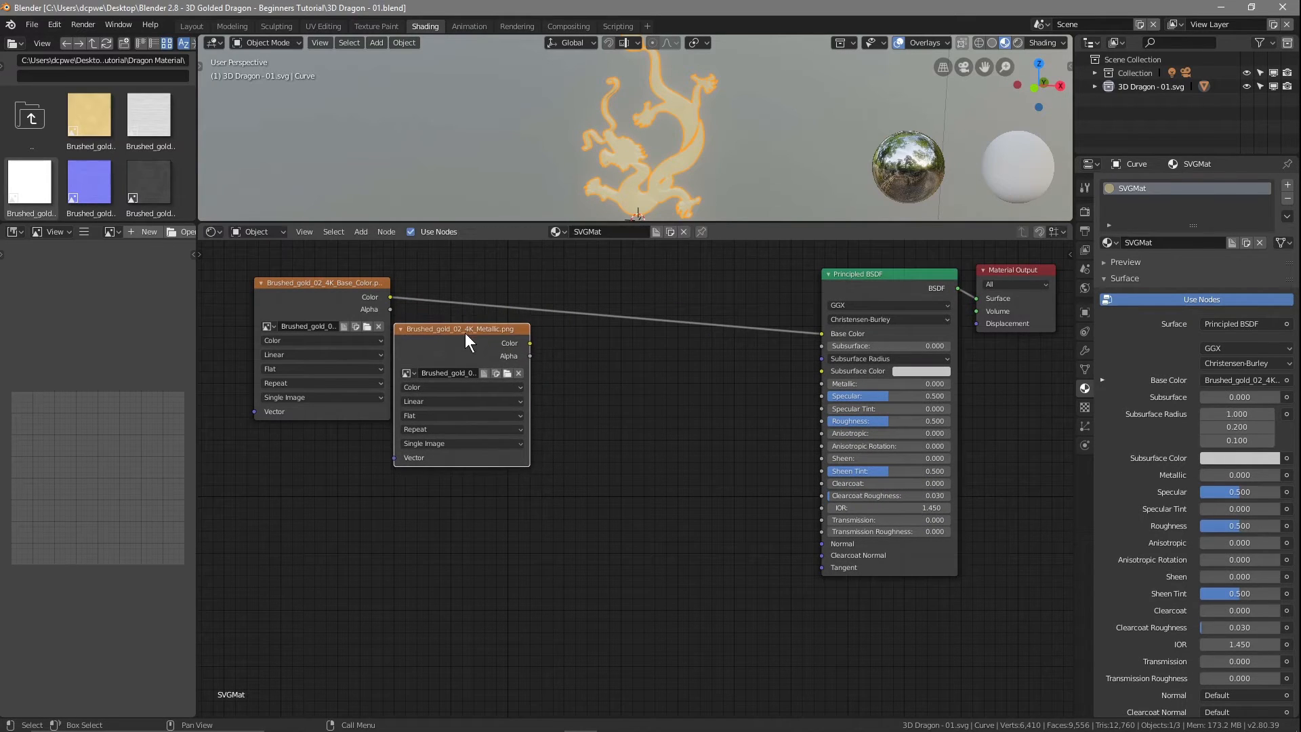
Set the Metallic texture to Non-Color Data and connect its Color to the Principled BSDF's Metallic input
left_click(417, 387)
left_click(428, 360)
left_click_drag(529, 344, 823, 384)
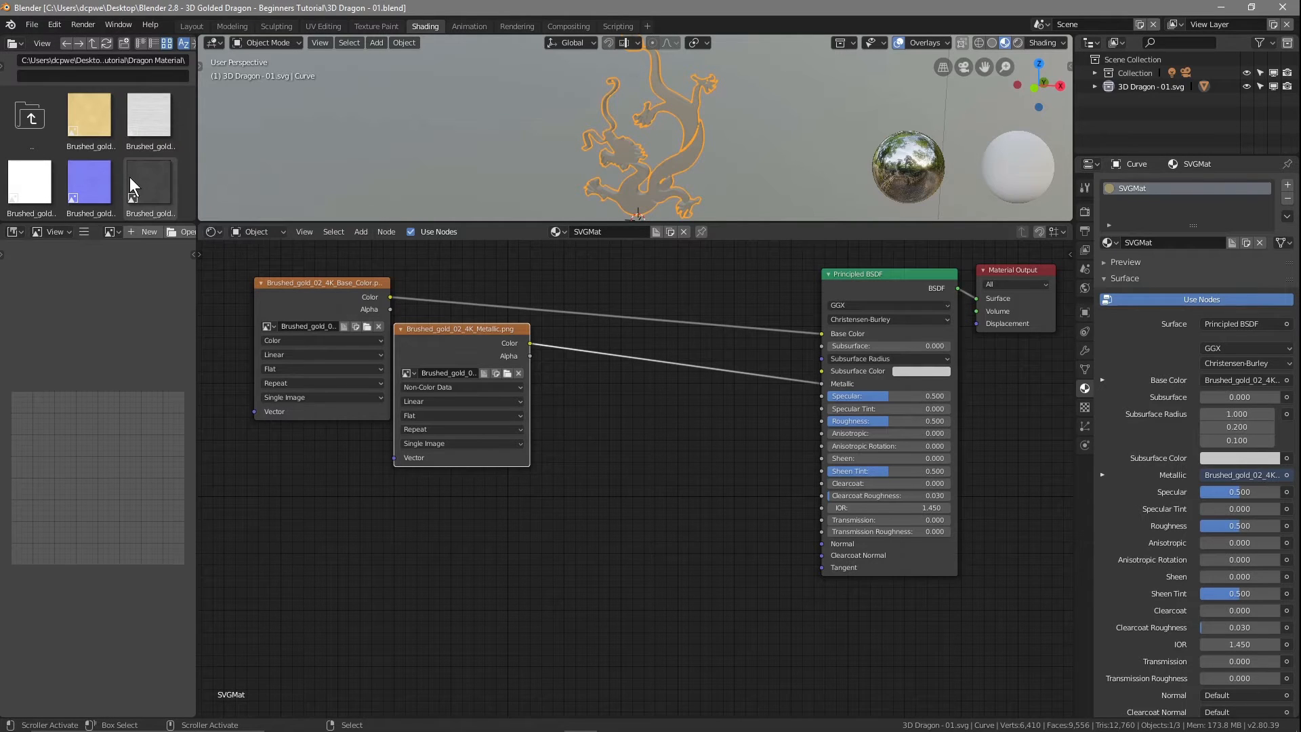
Add Brushed_gold_02_4K_Roughness.png as a Non-Color Data texture below the Base Color node and connect its Color to the Principled BSDF's Roughness
mouse_move(133, 177)
left_mouse_down()
mouse_move(237, 493)
mouse_move(290, 527)
mouse_move(311, 519)
mouse_move(304, 443)
mouse_move(318, 439)
mouse_move(302, 439)
left_mouse_up()
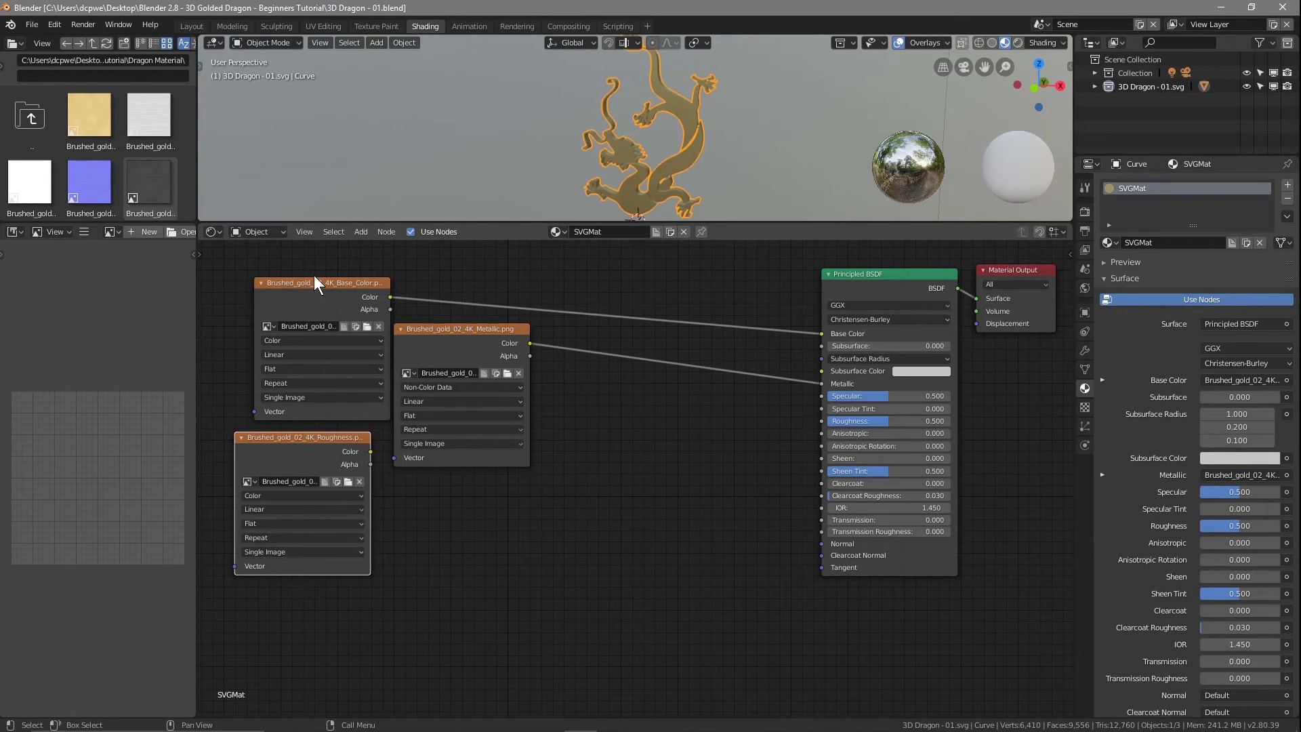
left_click_drag(315, 283, 296, 275)
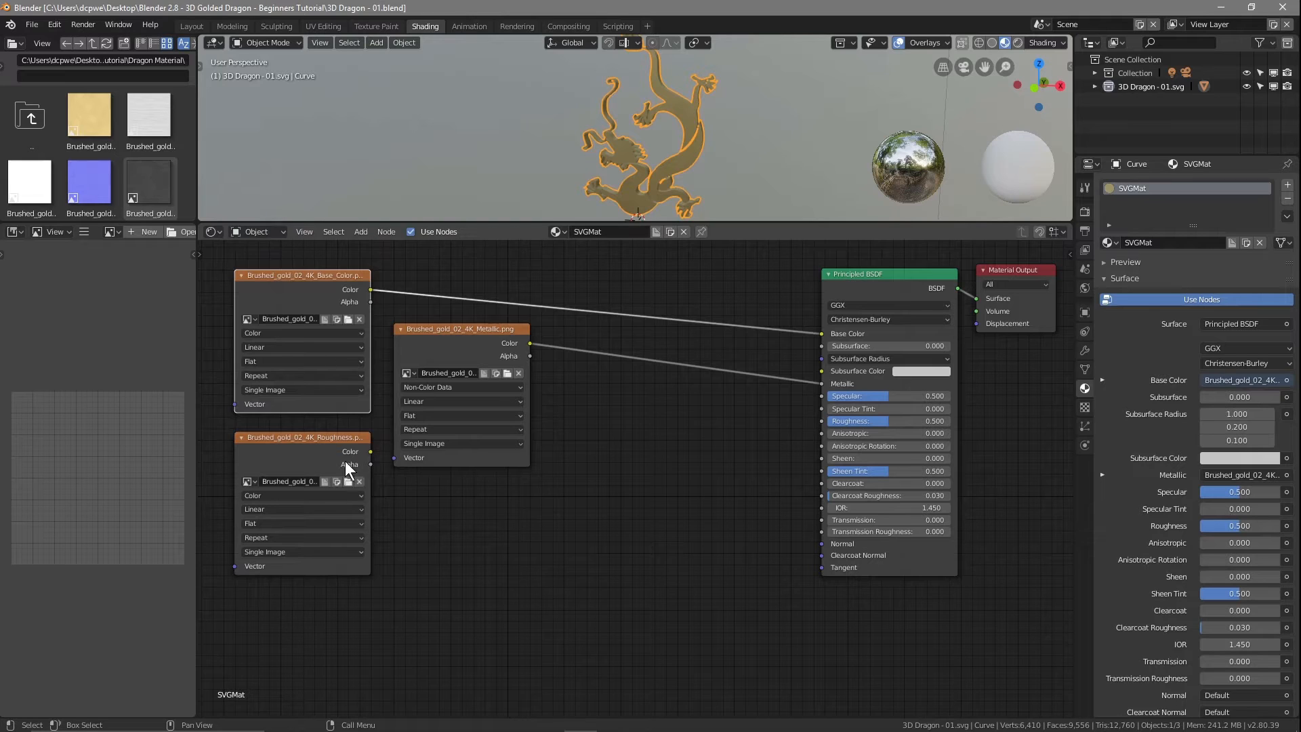
left_click(296, 496)
left_click(290, 464)
left_click(369, 453)
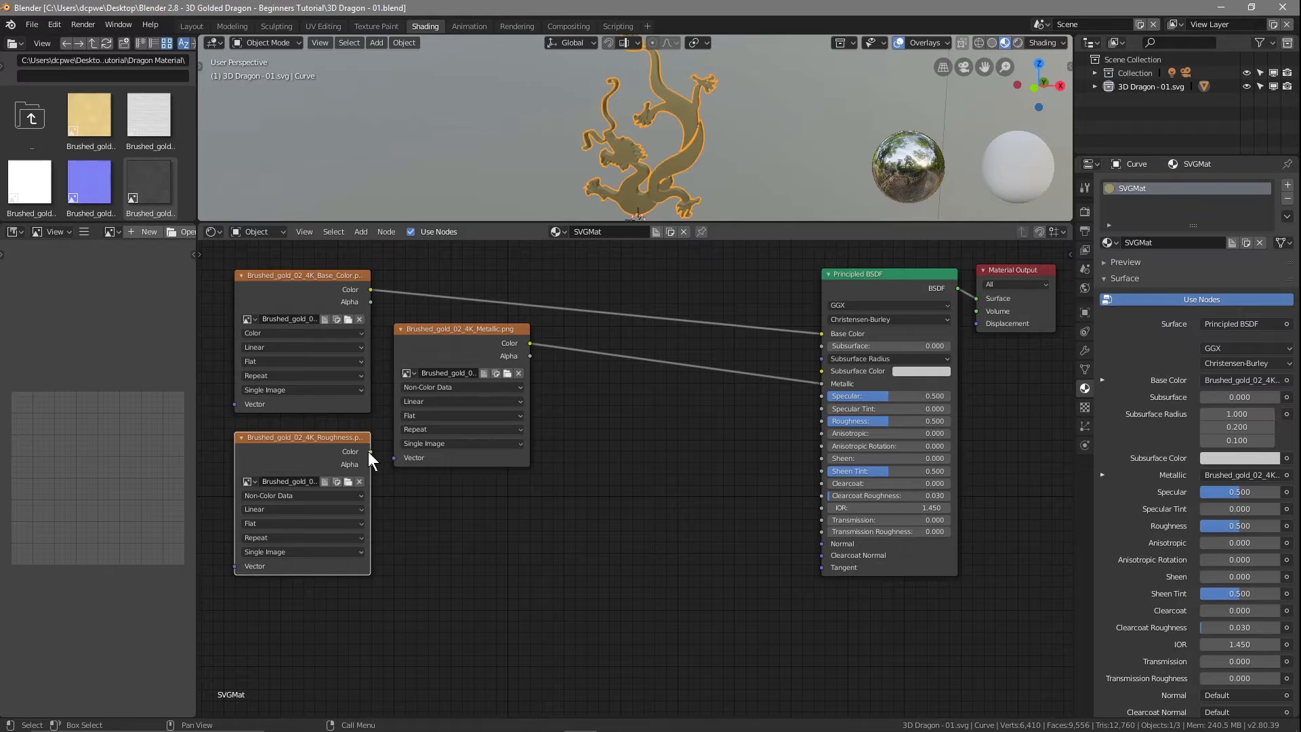
left_click_drag(368, 451, 822, 421)
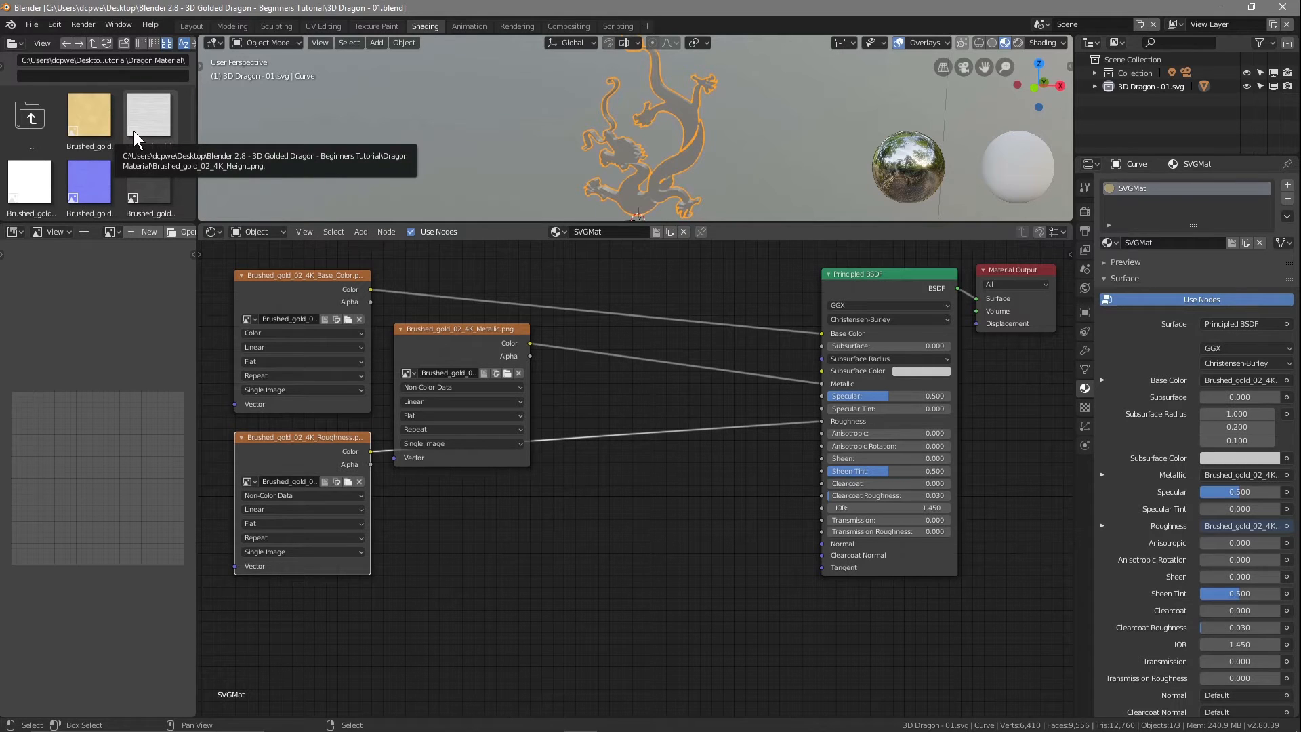
Add Brushed_gold_02_4K_Height.png as an image texture and connect its Color to the Height input of a new Bump node
mouse_move(144, 115)
left_mouse_down()
mouse_move(464, 555)
mouse_move(509, 575)
mouse_move(519, 563)
mouse_move(498, 527)
left_mouse_up()
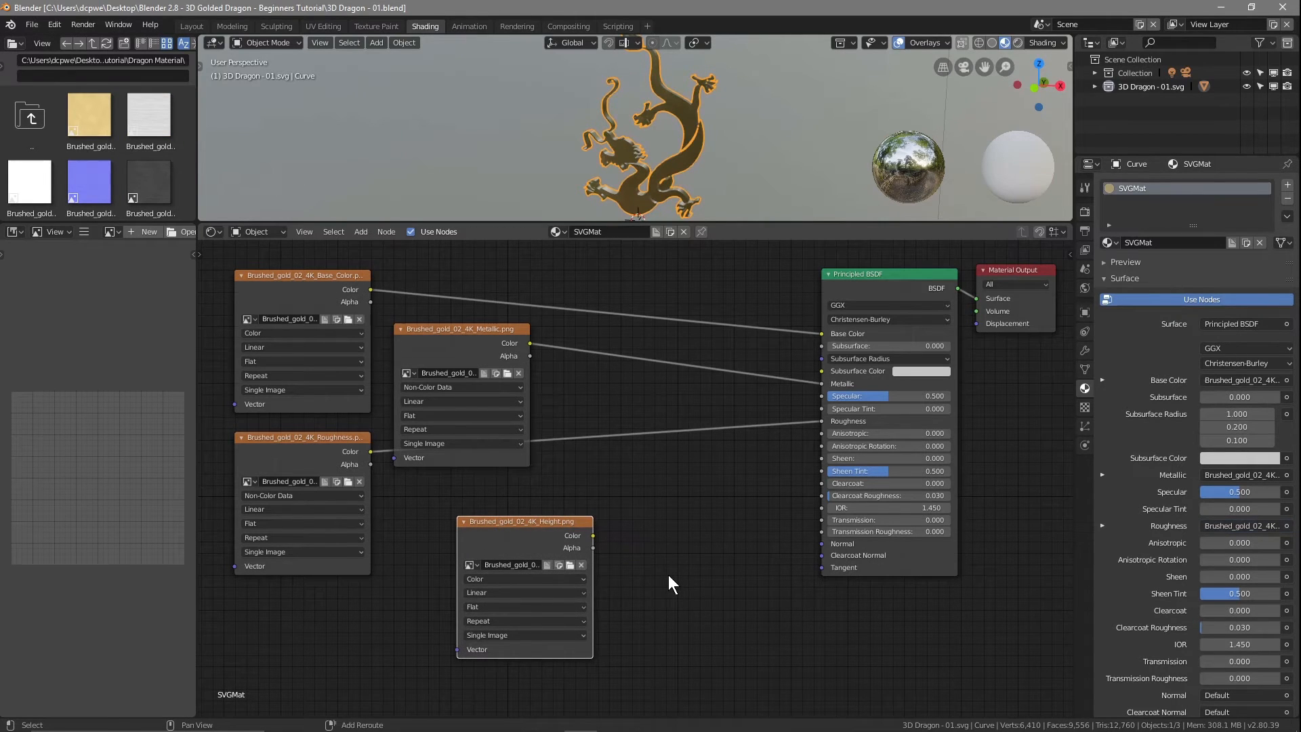
key("shift+a")
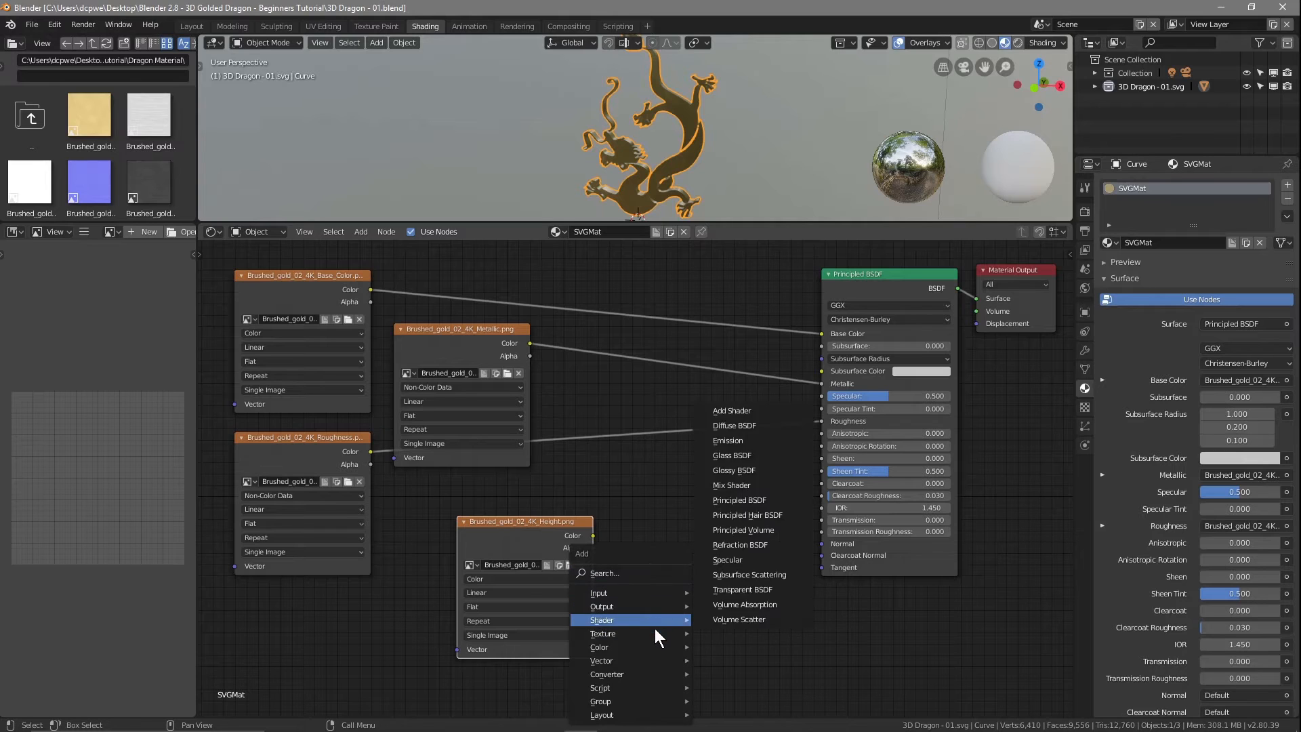
mouse_move(648, 661)
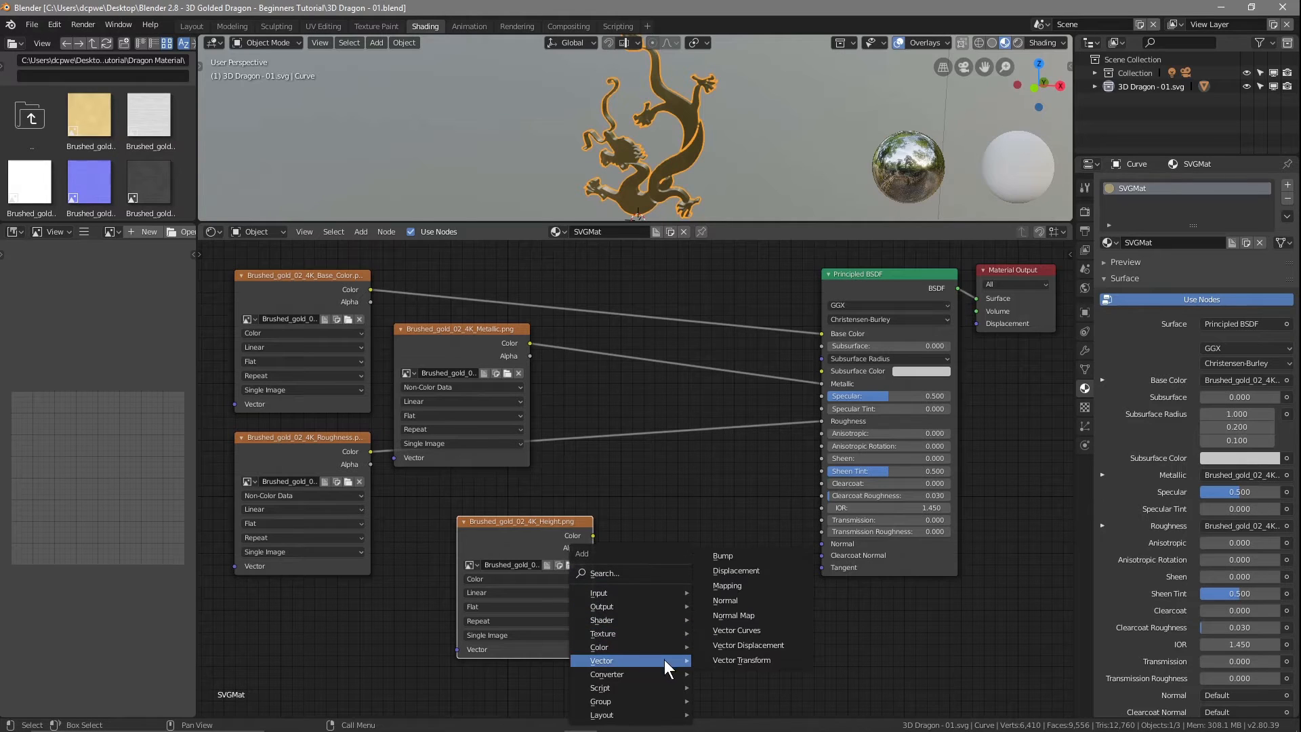
left_click(724, 554)
left_click(672, 506)
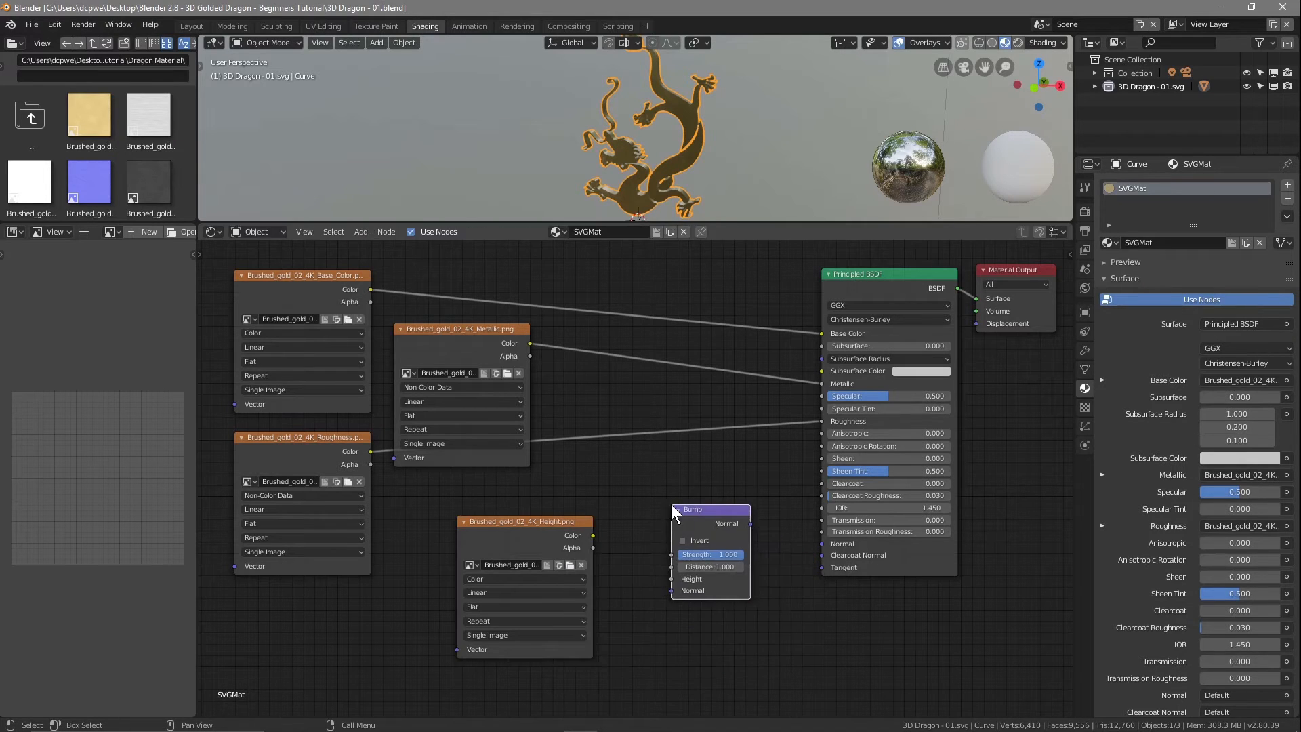
left_click_drag(592, 535, 664, 579)
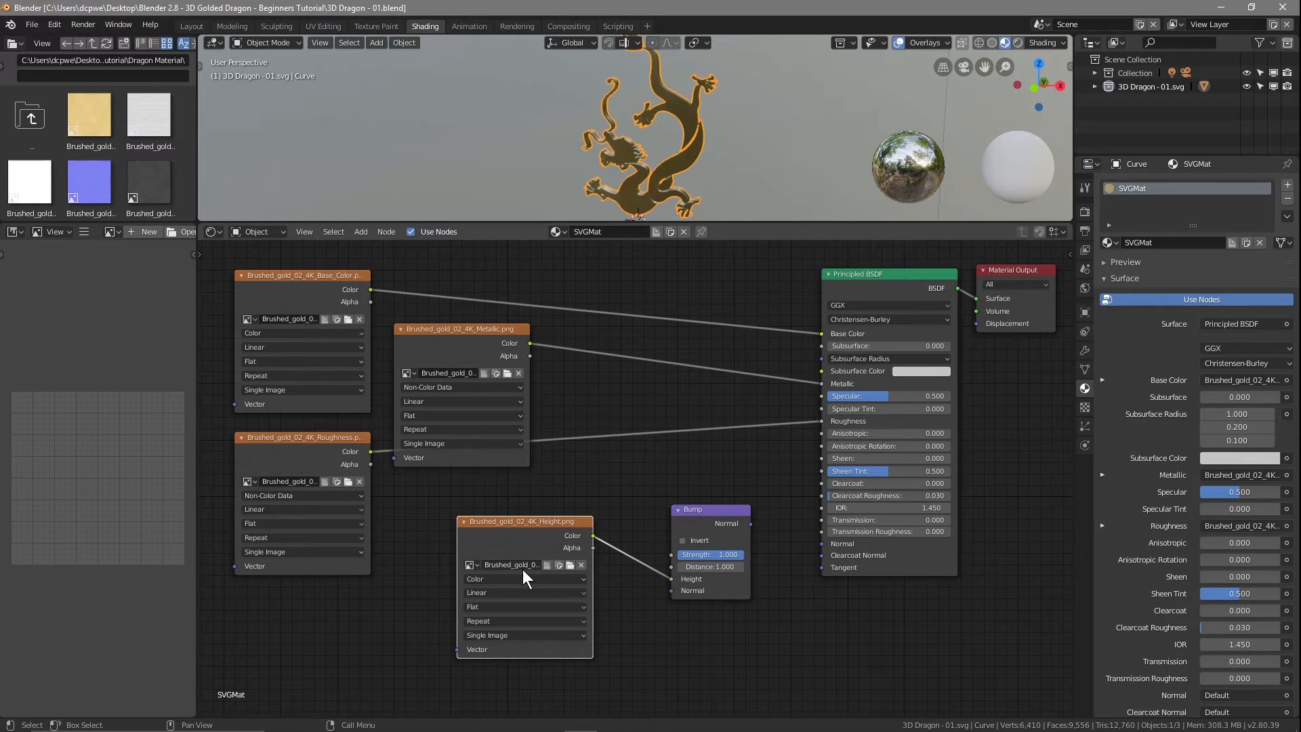
Set the Height texture to Non-Color Data and connect the Bump node's Normal output to the Principled BSDF's Normal
left_click(527, 578)
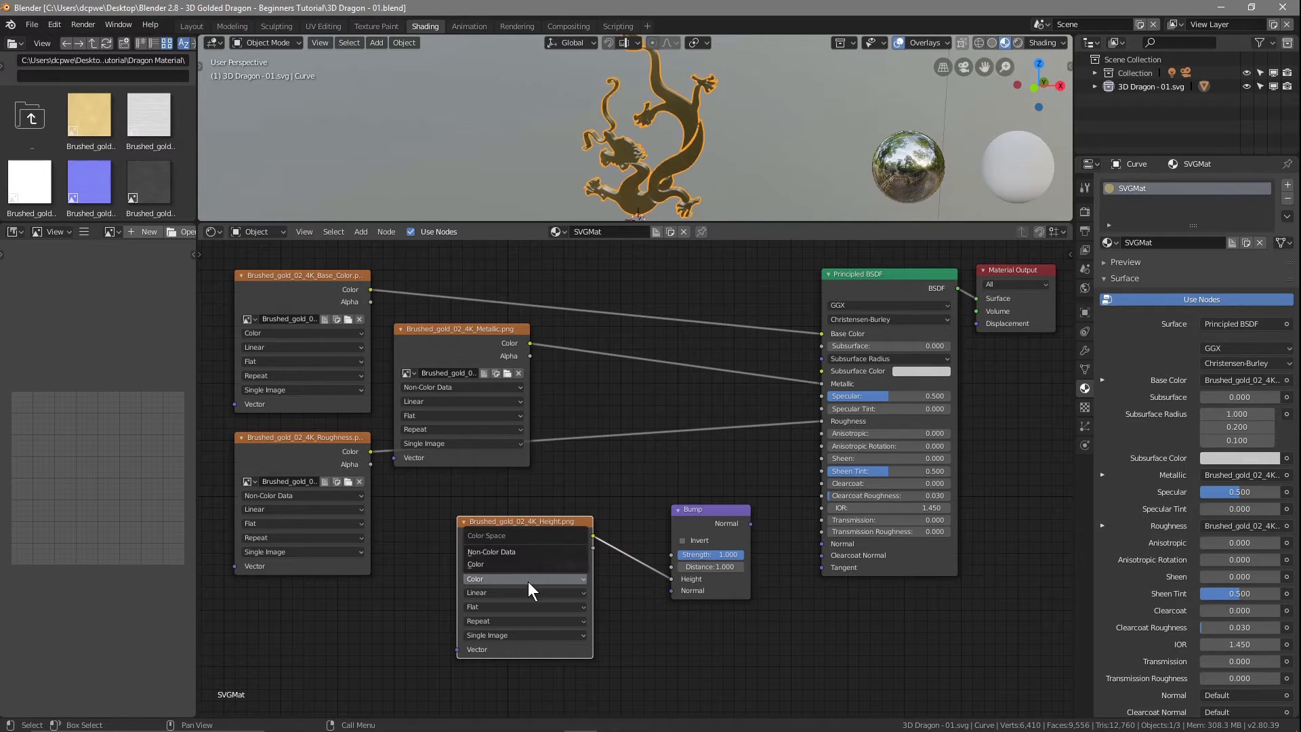
left_click(503, 555)
left_click_drag(749, 523, 822, 543)
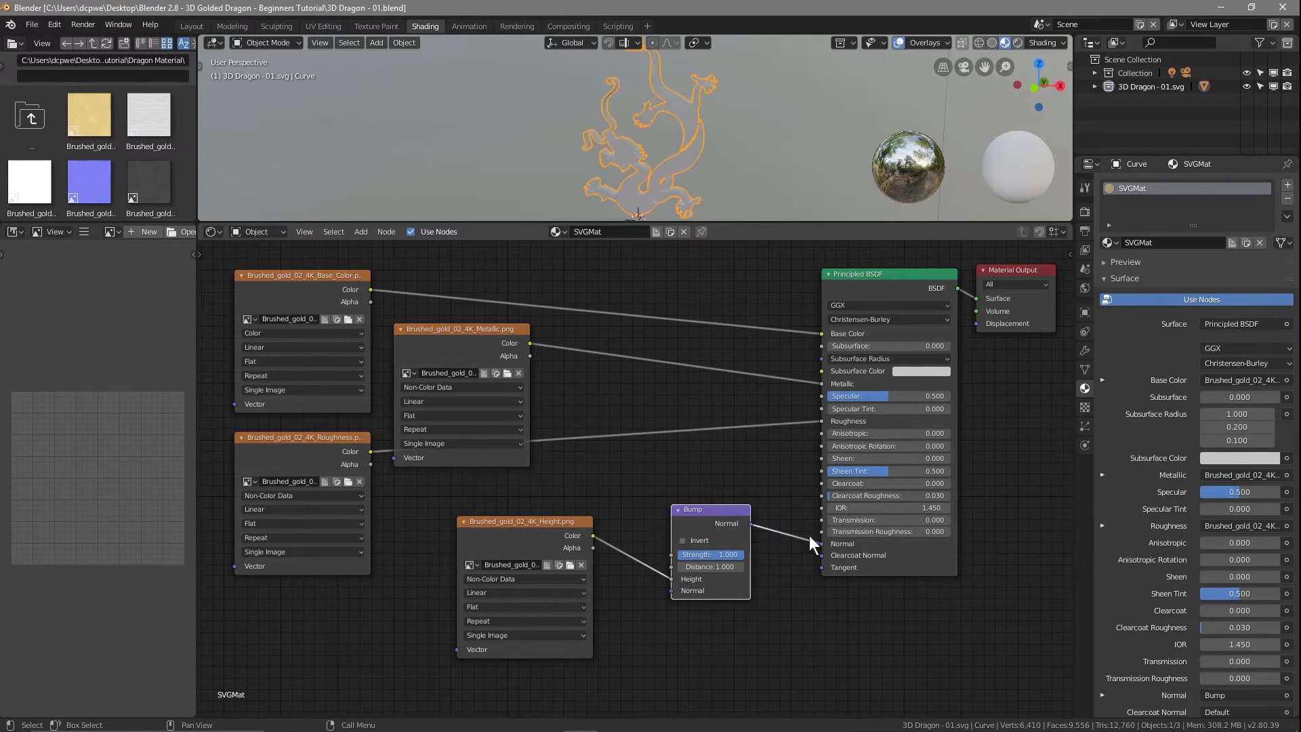
Enlarge the 3D viewport above the node editor and get a closer view of the dragon's textured surface
scroll(562, 140, "up", 5)
mouse_move(560, 139)
middle_mouse_down()
mouse_move(702, 150)
mouse_move(775, 106)
mouse_move(677, 96)
mouse_move(408, 119)
mouse_move(692, 141)
mouse_move(759, 129)
mouse_move(710, 180)
middle_mouse_up()
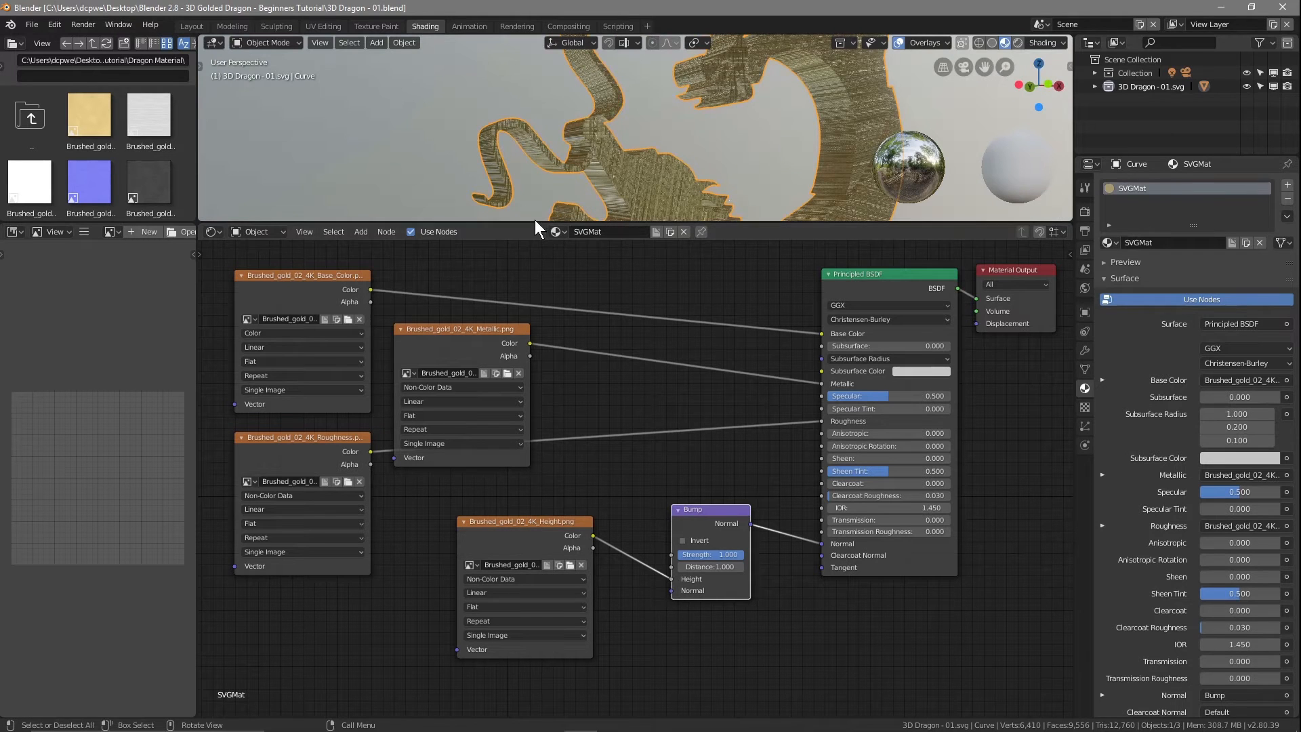
left_click_drag(527, 223, 515, 431)
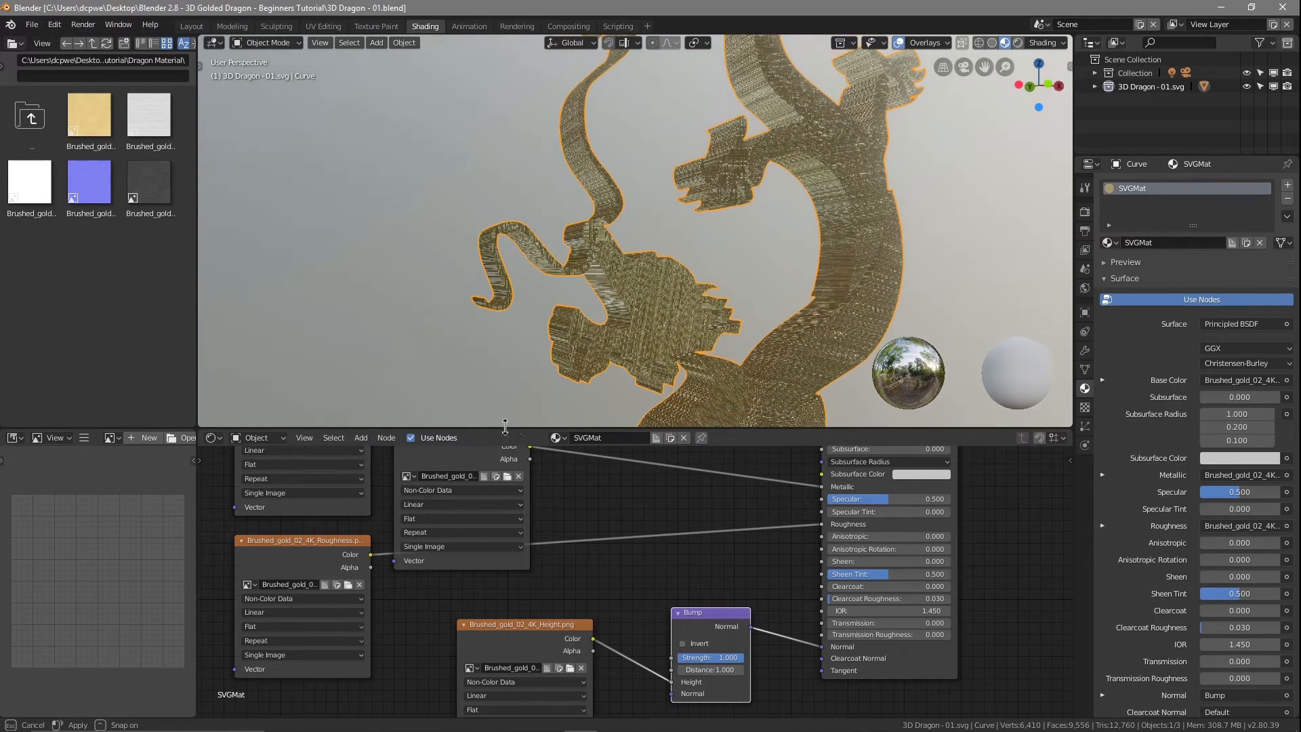
scroll(676, 264, "up", 3)
middle_click_drag(622, 194, 606, 227)
Set the Bump node's Strength to 0.036
left_click_drag(710, 657, 636, 657)
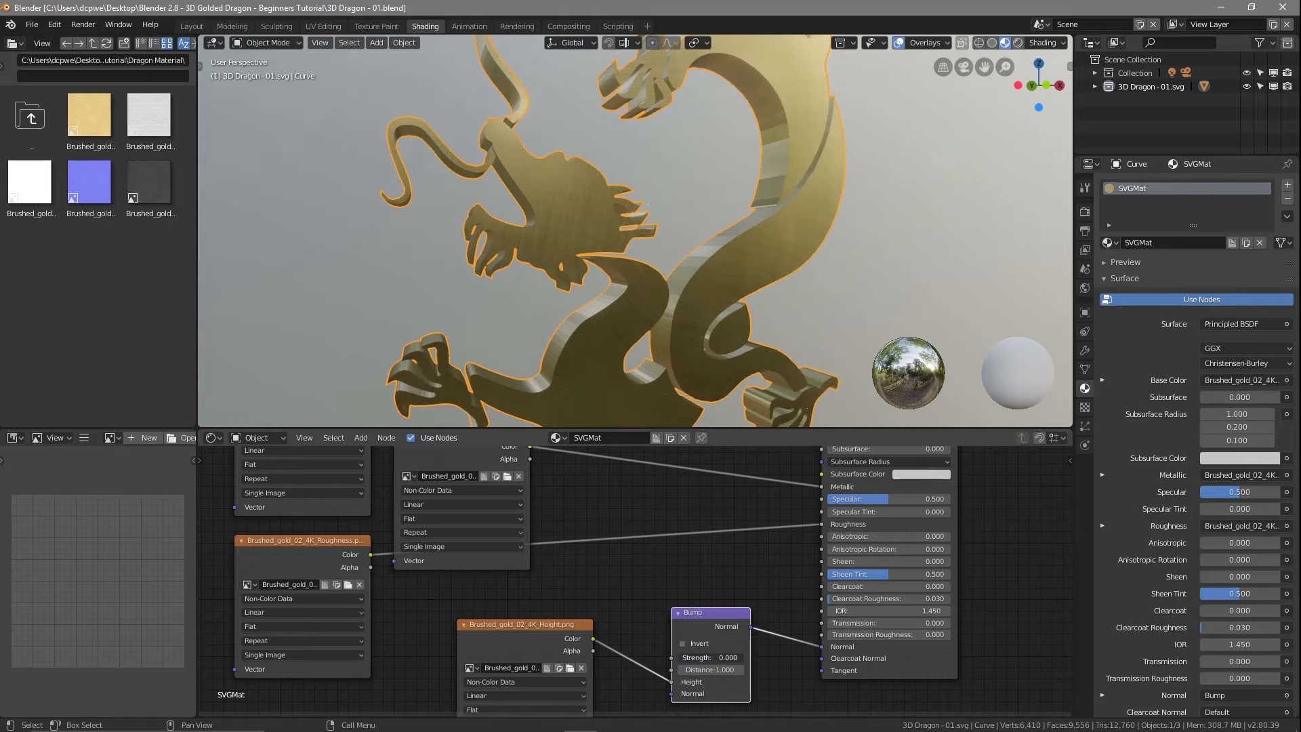
mouse_move(710, 657)
left_mouse_down()
mouse_move(806, 657)
mouse_move(740, 657)
left_mouse_up()
middle_click_drag(542, 255, 503, 250)
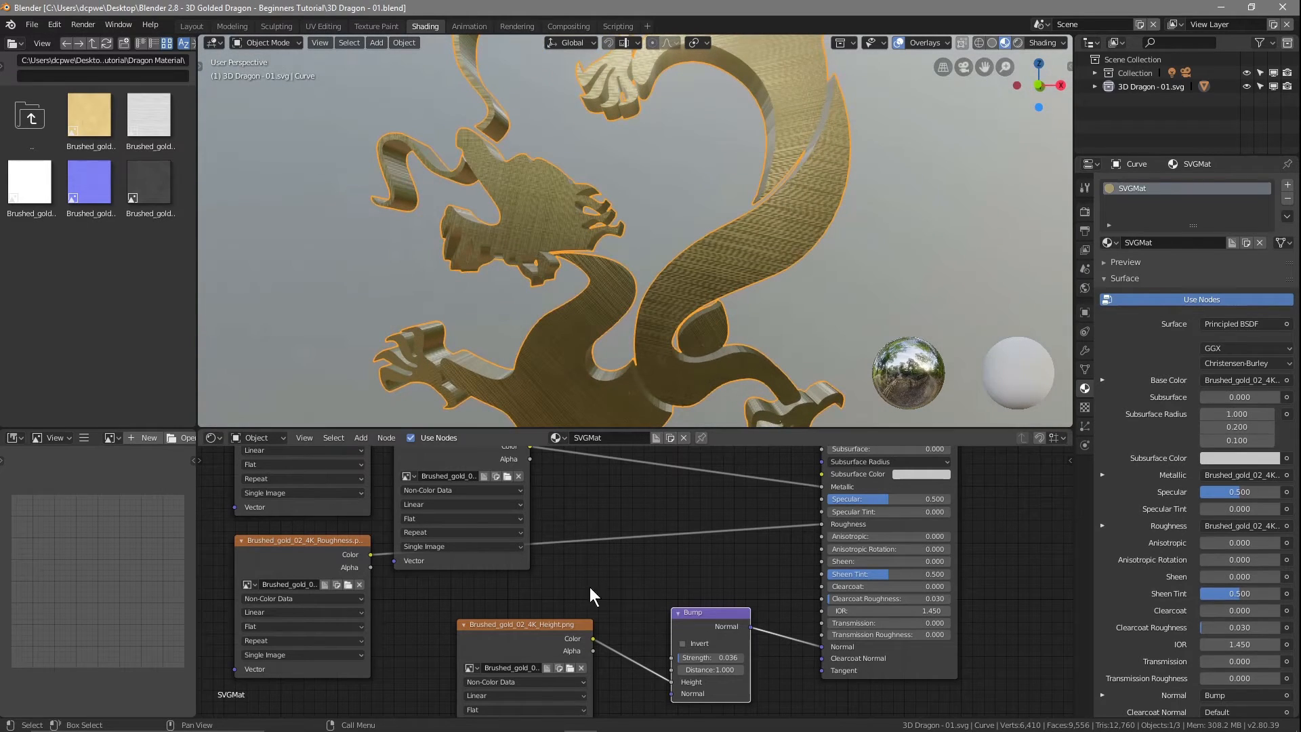
Reposition the Height texture and Bump nodes and disconnect the Height texture from the Bump node
left_click_drag(519, 622, 443, 582)
left_click_drag(682, 613, 705, 593)
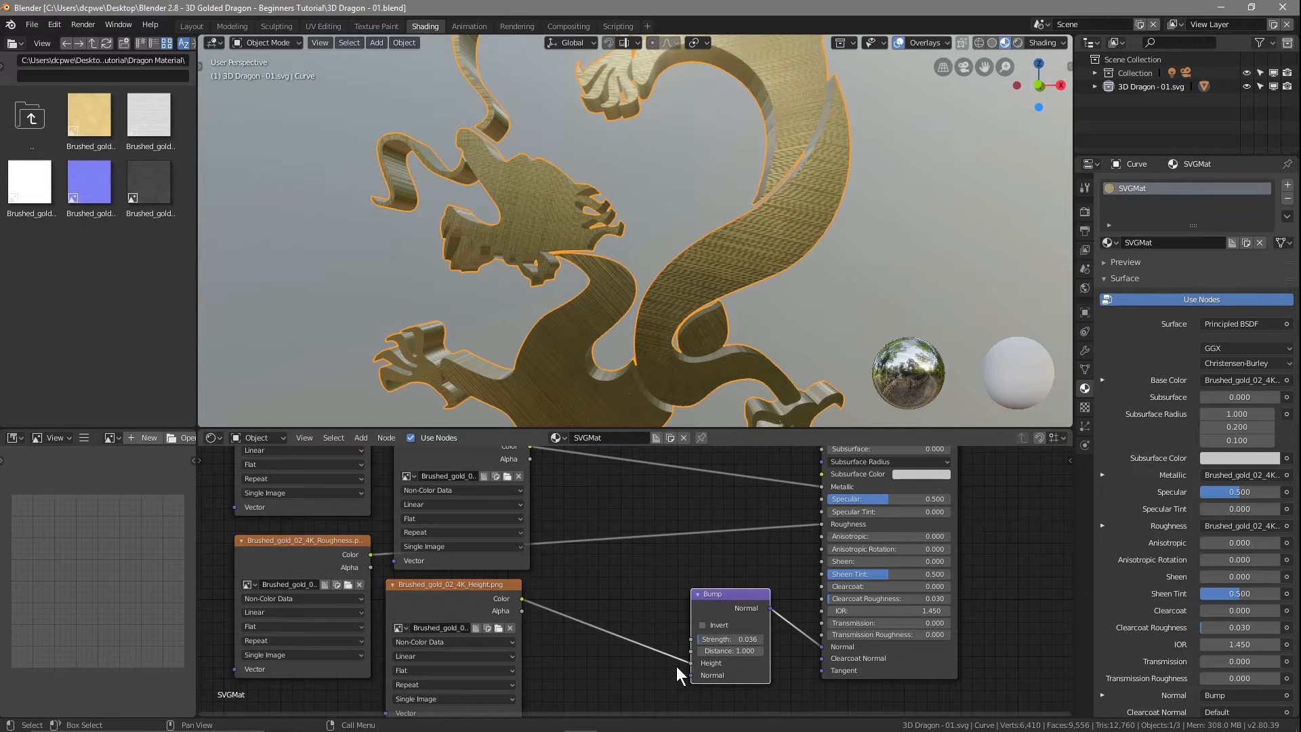
left_click_drag(689, 659, 655, 664)
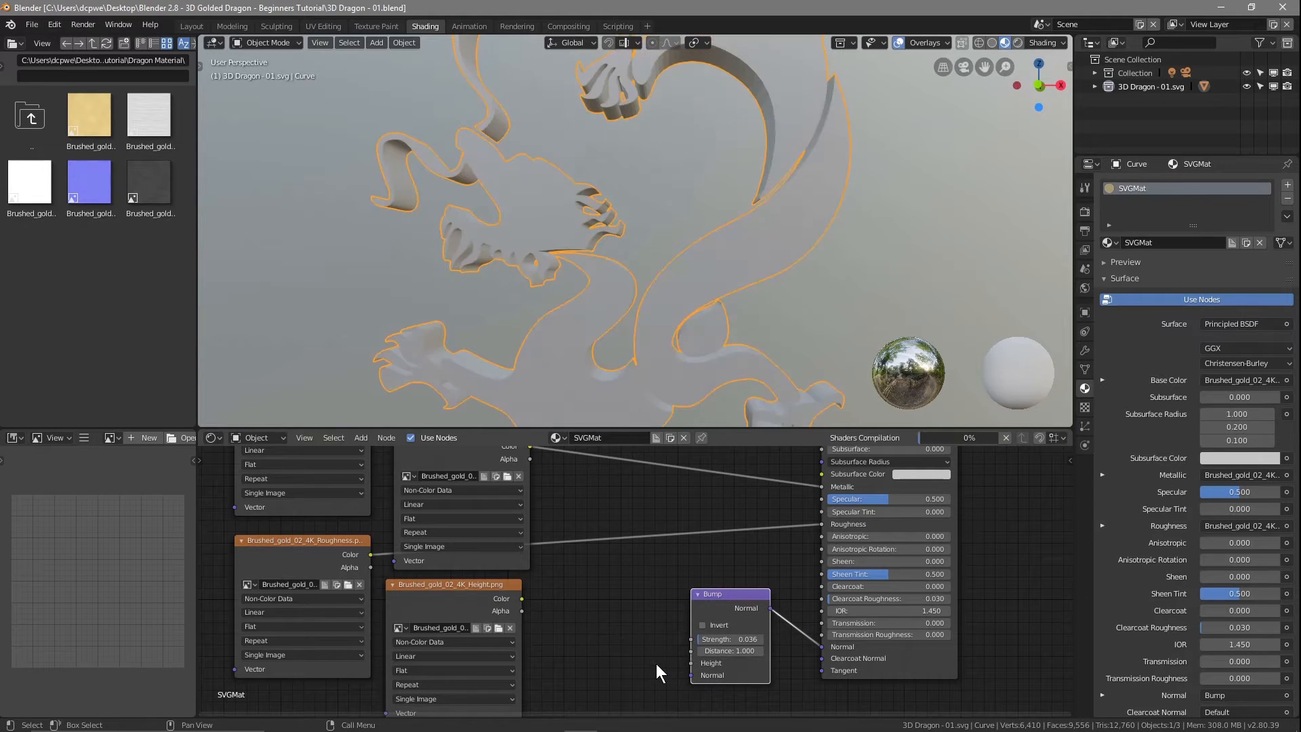
Move the Material Output, Principled BSDF and Bump nodes farther from the image textures to make room for another texture
scroll(973, 527, "down", 2)
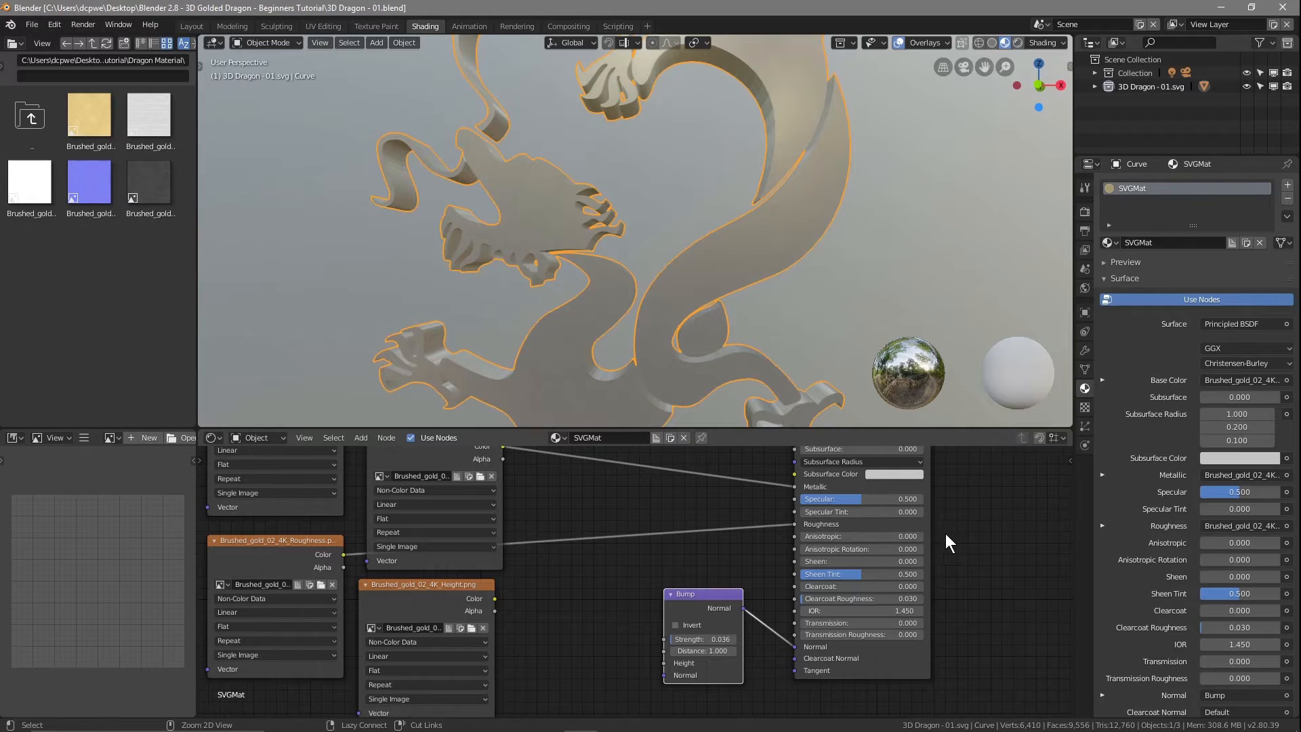
scroll(943, 534, "down", 4)
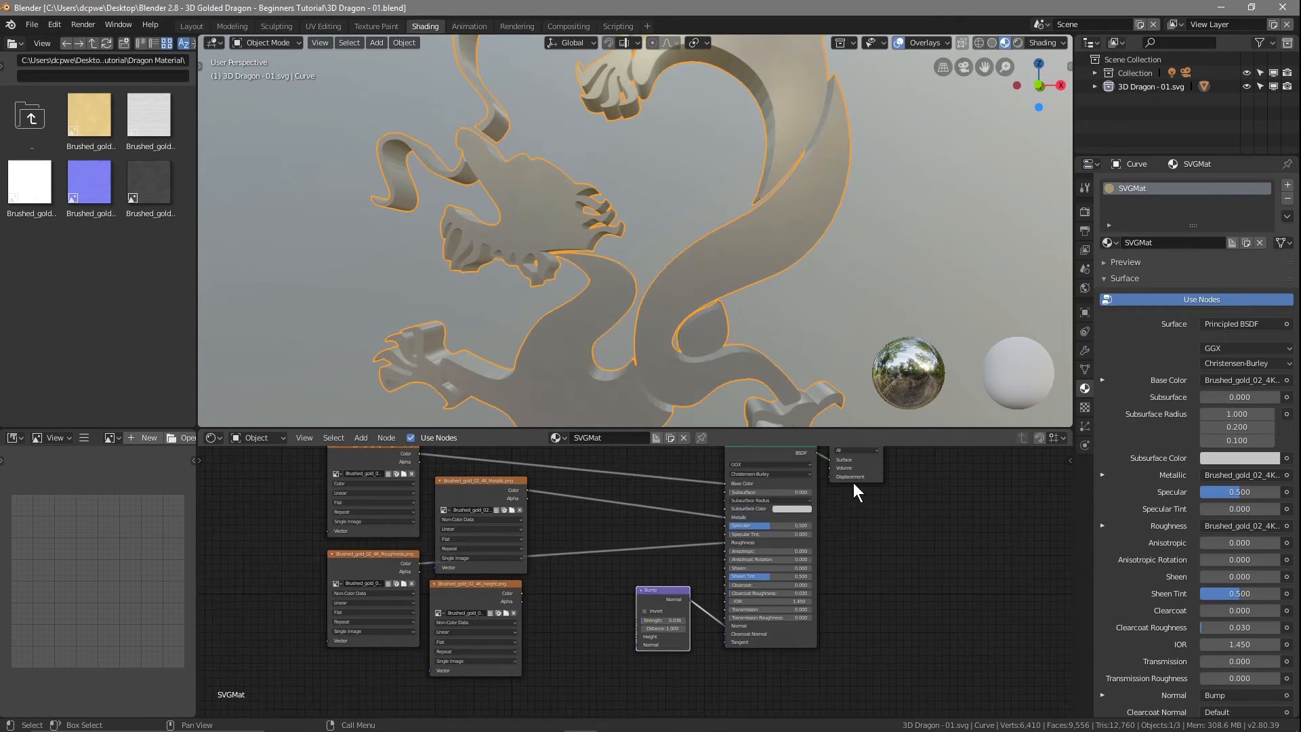
left_click_drag(823, 461, 902, 468)
left_click_drag(746, 463, 805, 469)
left_click_drag(675, 594, 724, 602)
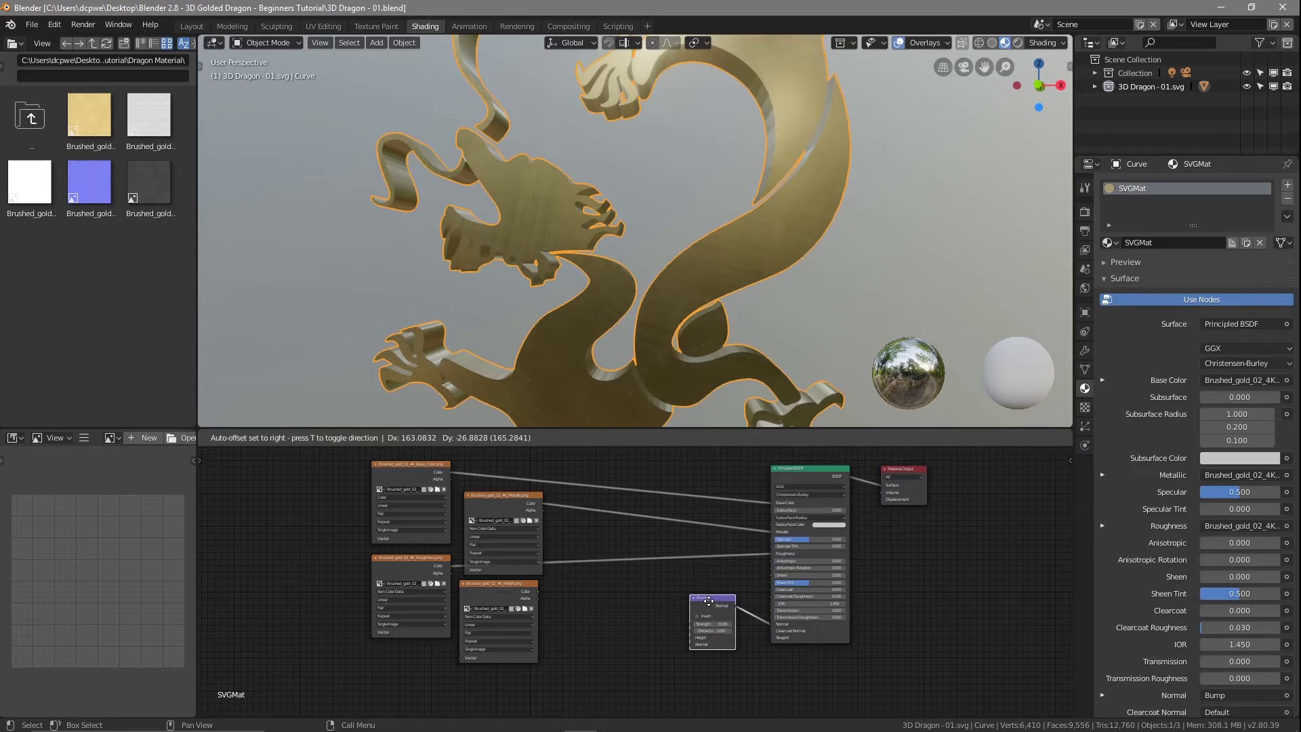
Add Brushed_gold_02_4K_Normal.png as an image texture node and connect its Color to the Bump node's Height input
scroll(615, 608, "up", 2)
scroll(616, 610, "up", 1)
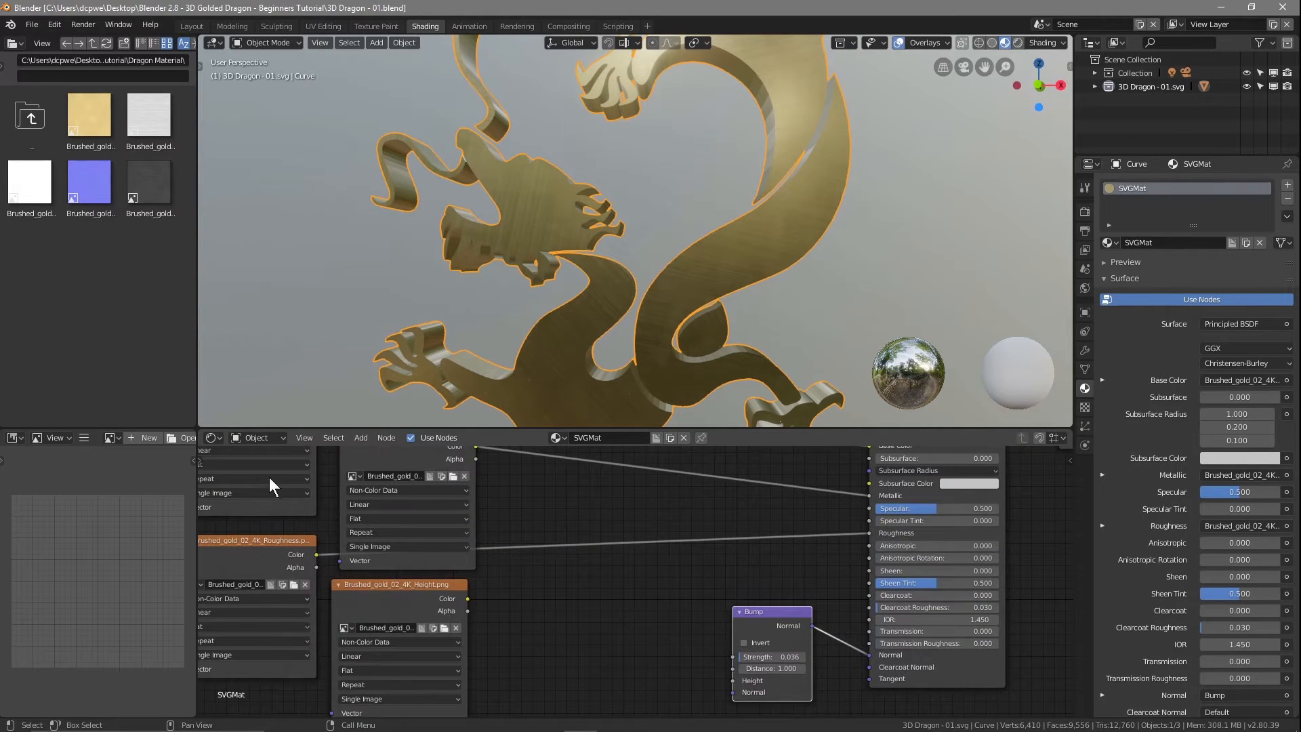
mouse_move(97, 181)
left_mouse_down()
mouse_move(555, 660)
mouse_move(594, 620)
mouse_move(558, 577)
left_mouse_up()
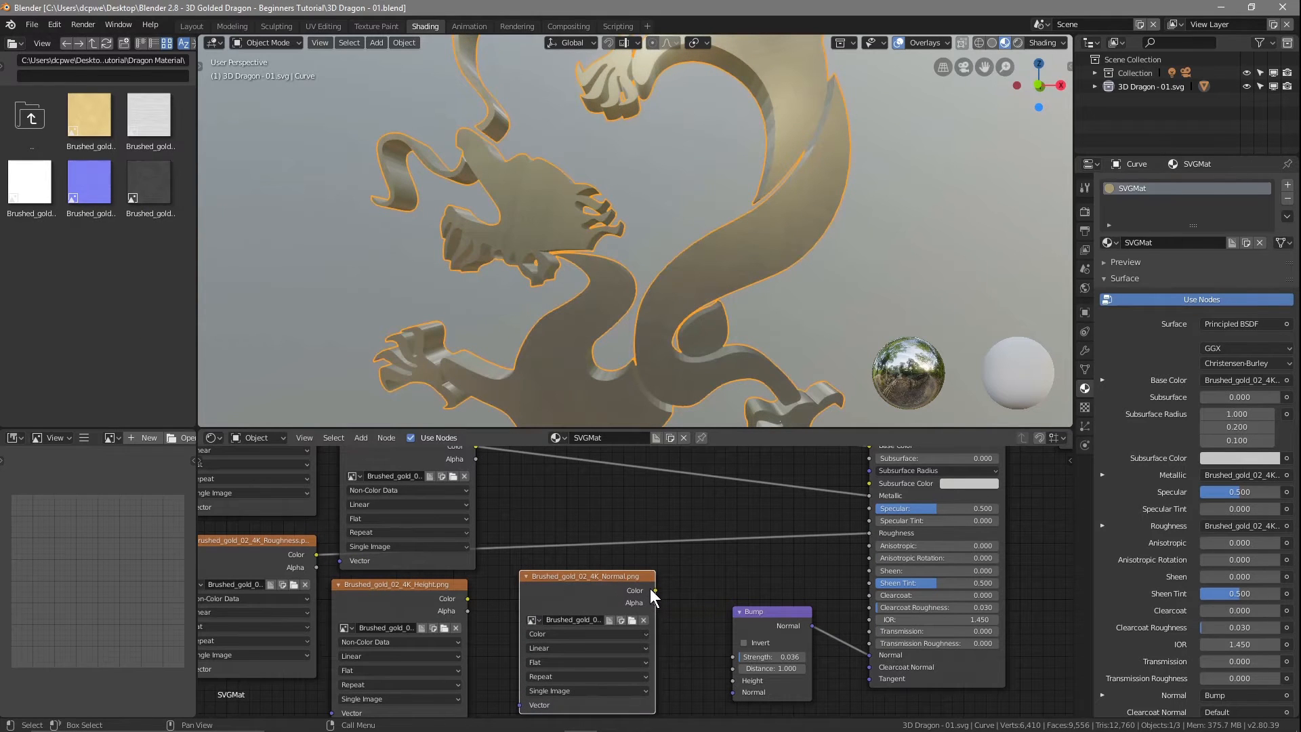
left_click_drag(655, 590, 729, 674)
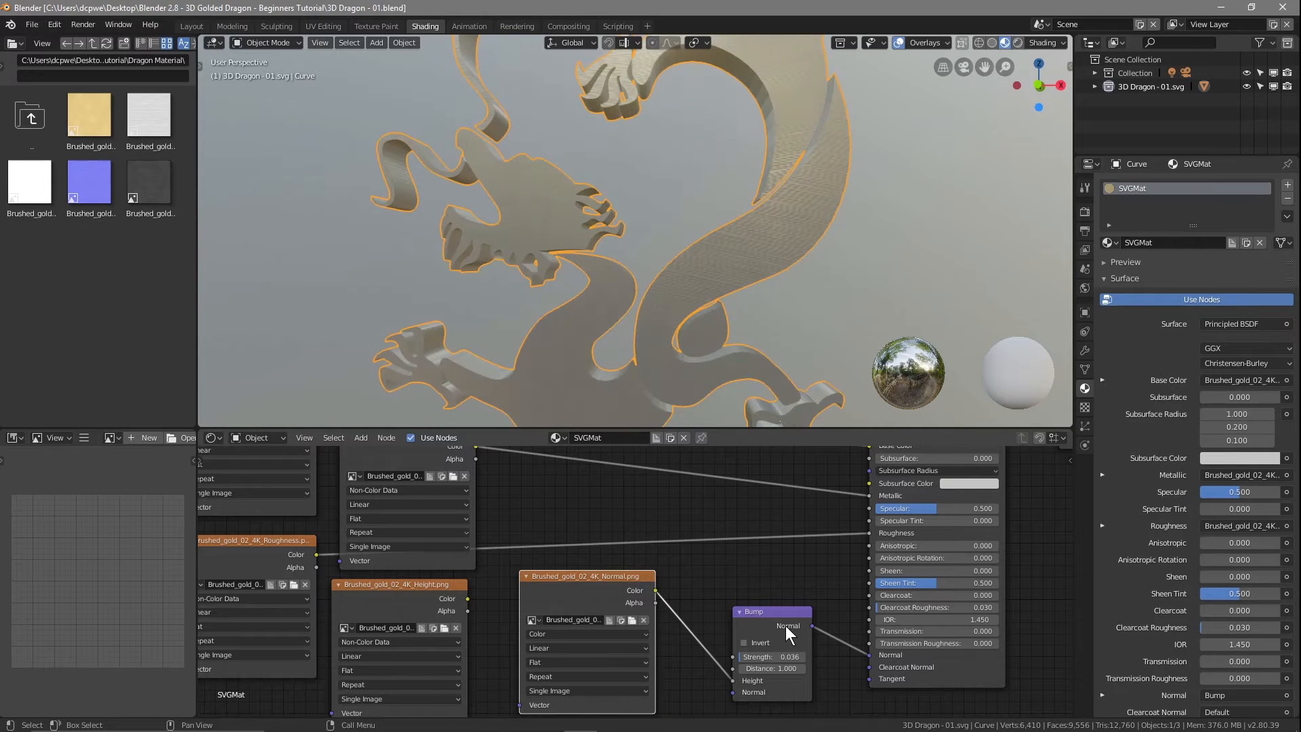
Try the Bump node's Invert option, turn it back off, and set Strength to 0.009
mouse_move(771, 656)
left_mouse_down()
mouse_move(796, 656)
mouse_move(767, 656)
left_mouse_up()
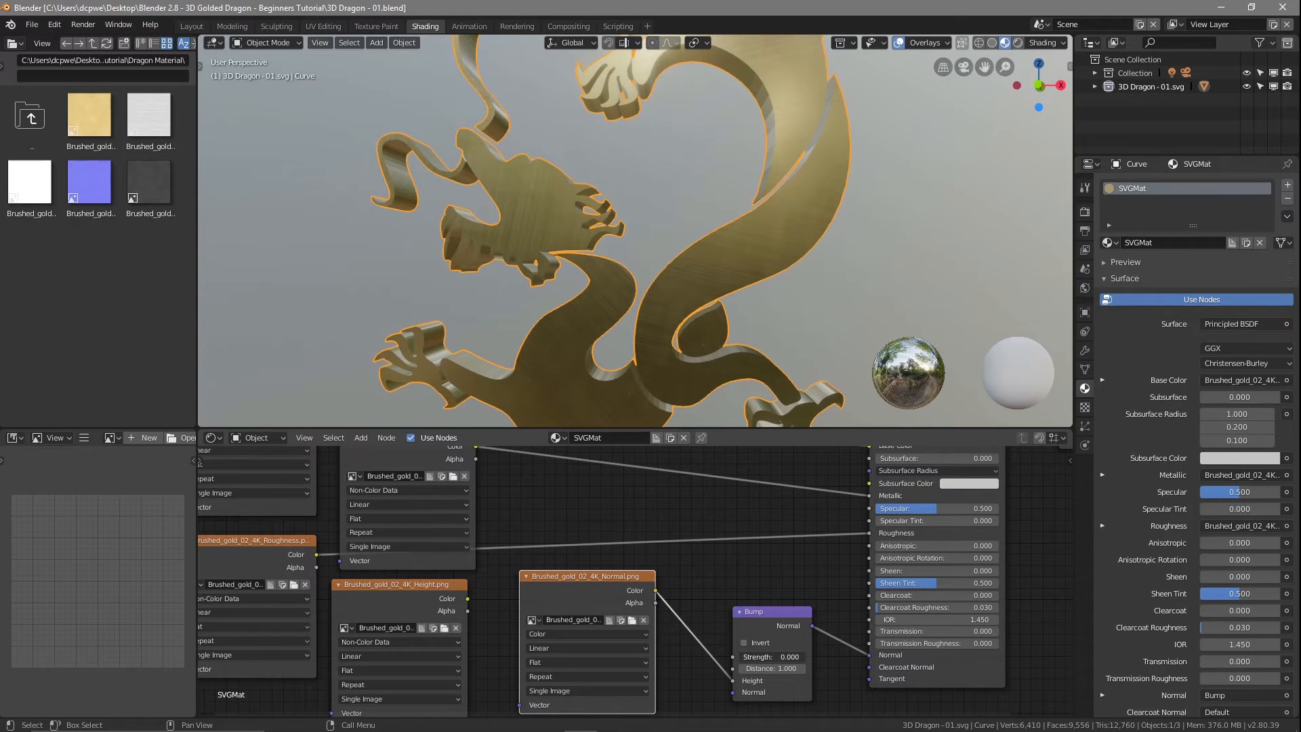
left_click(743, 642)
left_click_drag(744, 656, 745, 656)
left_click(743, 643)
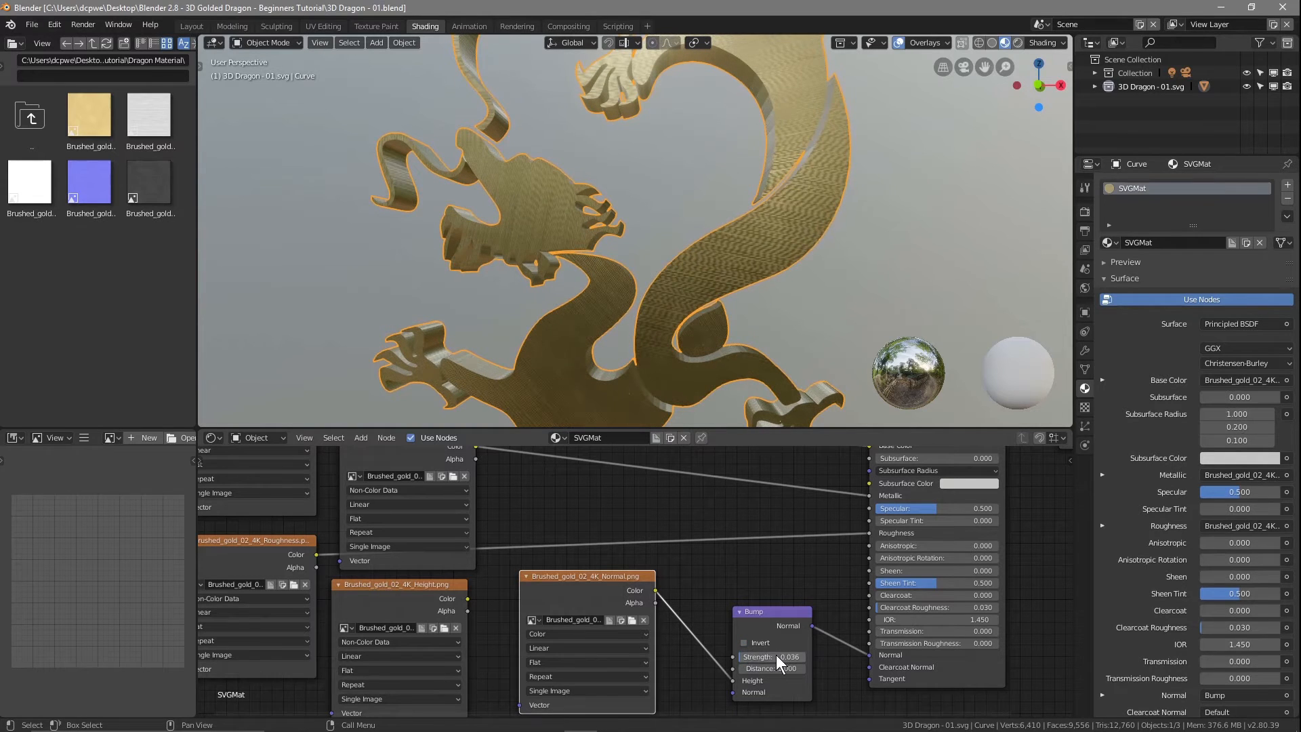
left_click_drag(746, 657, 743, 656)
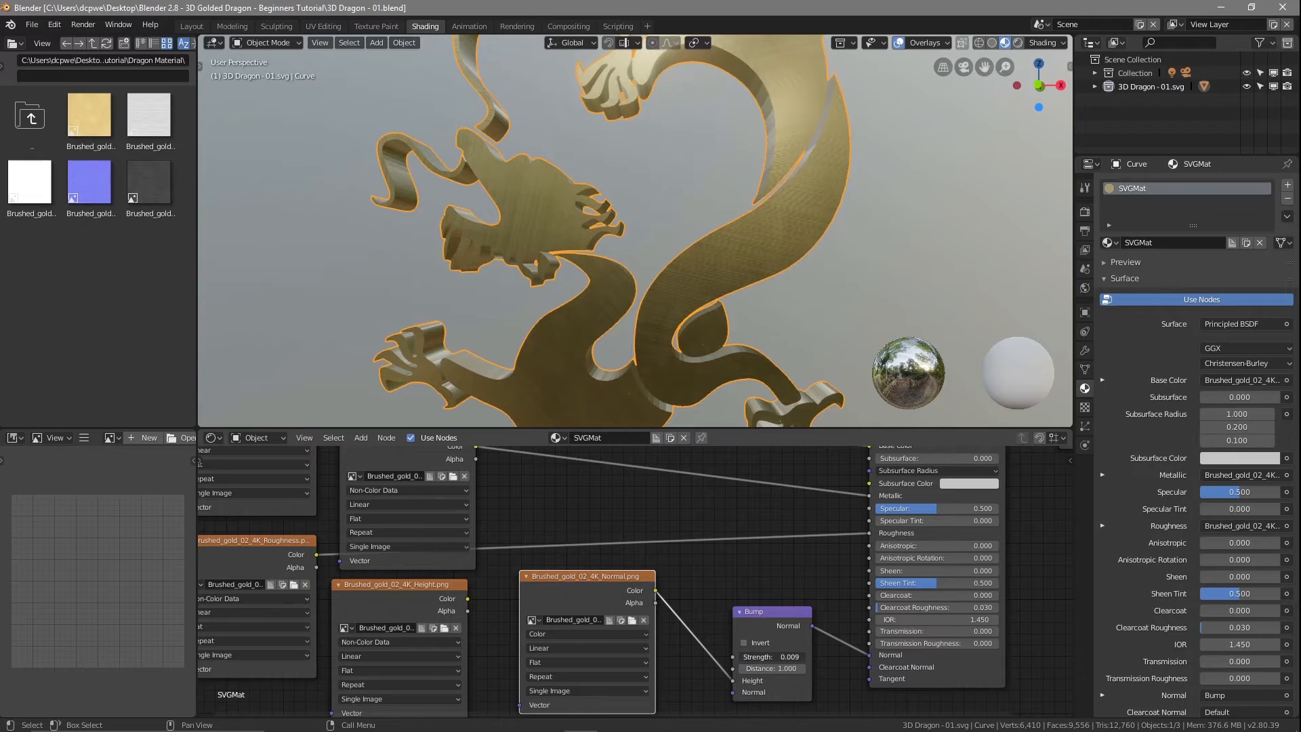
mouse_move(575, 300)
middle_mouse_down()
mouse_move(633, 287)
mouse_move(596, 242)
mouse_move(526, 290)
mouse_move(529, 308)
mouse_move(587, 317)
middle_mouse_up()
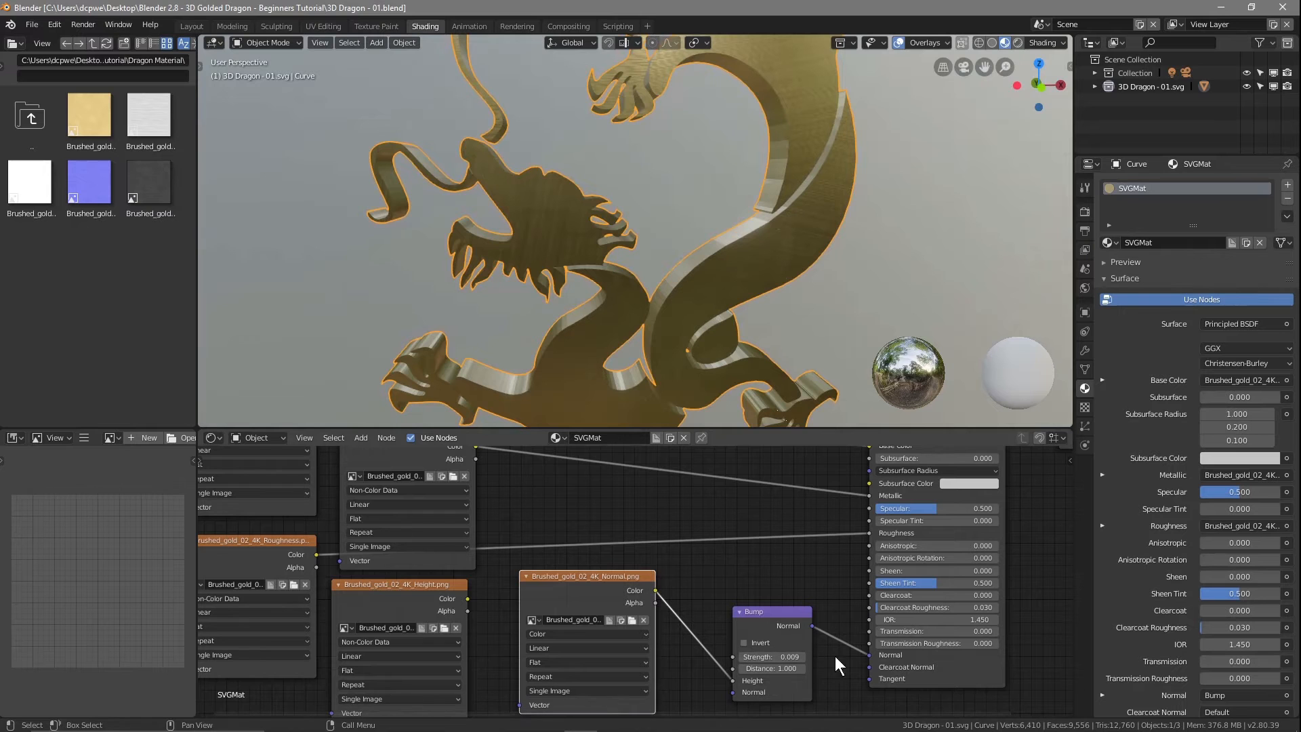
Compare the dragon's surface with the Bump node disconnected from the Principled BSDF's Normal and with it reconnected
left_click_drag(868, 655, 831, 656)
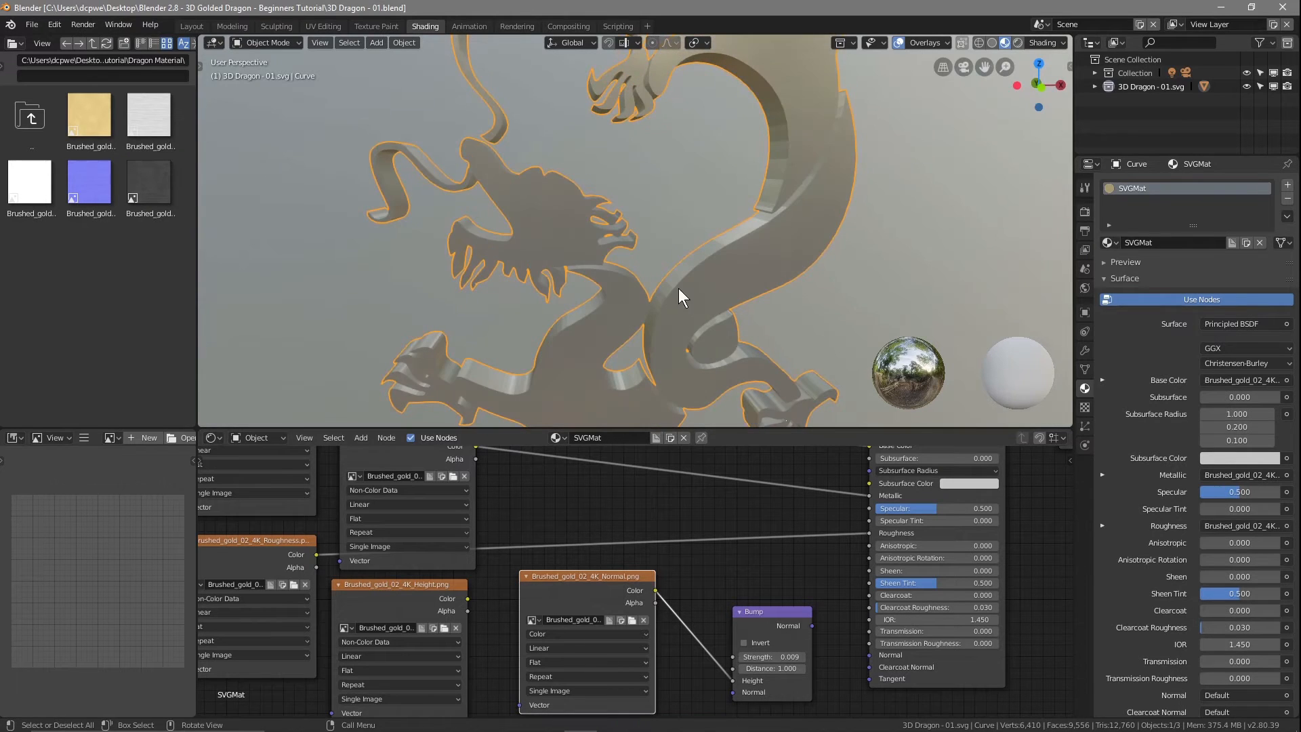
middle_click_drag(668, 287, 689, 288)
middle_click_drag(628, 283, 657, 271)
left_click_drag(812, 626, 871, 656)
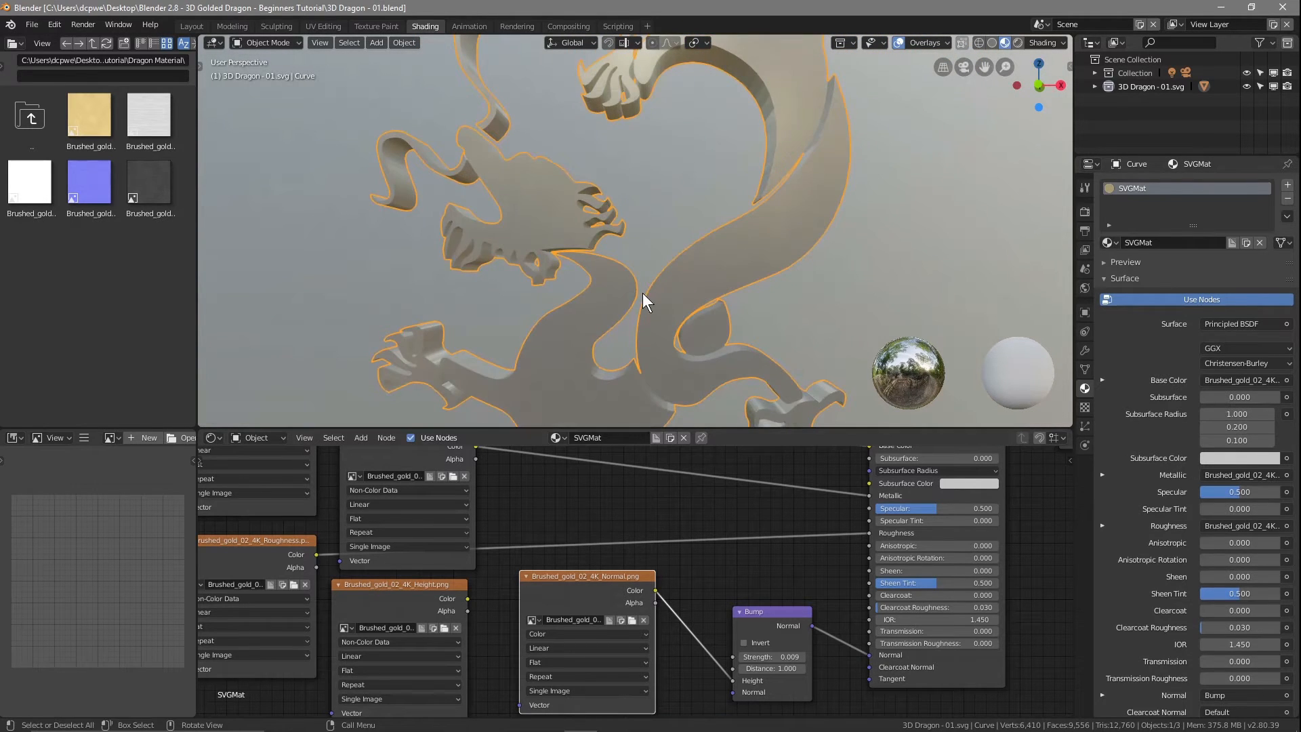
middle_click_drag(670, 294, 637, 298)
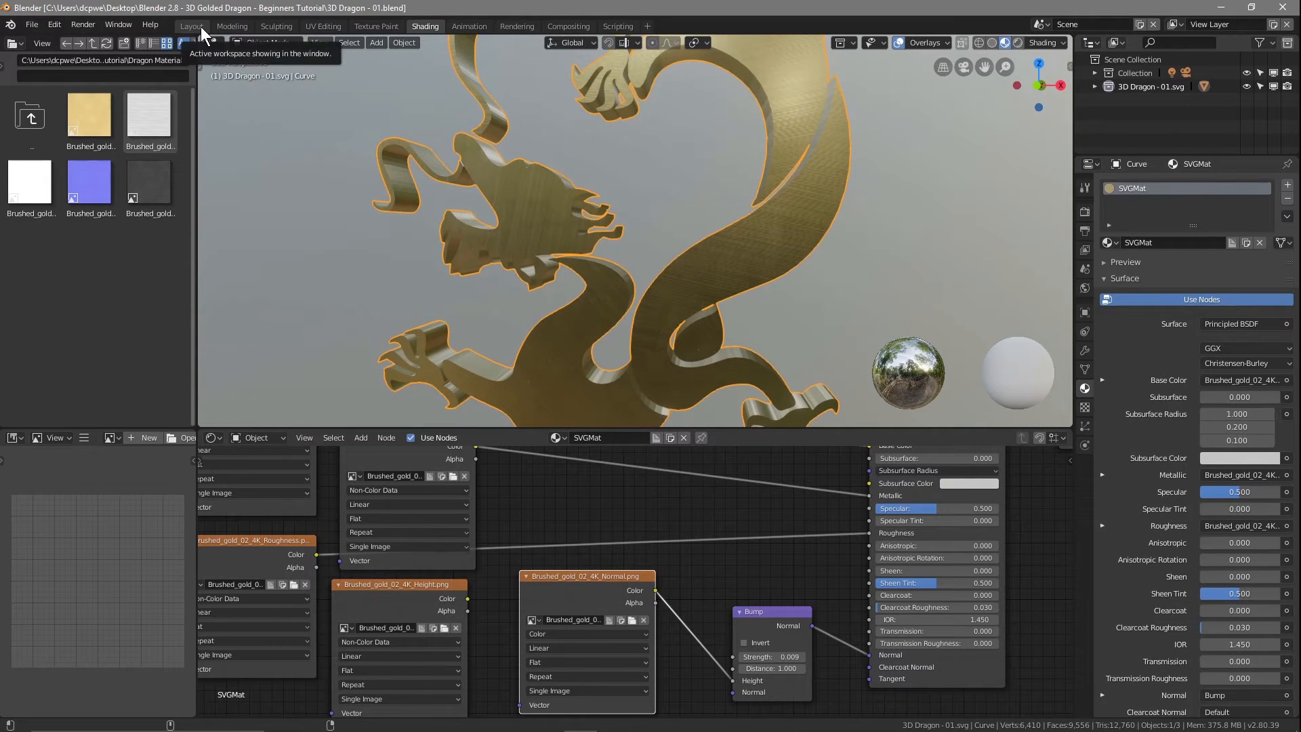
Set the Normal texture to Non-Color Data and switch the 3D viewport to Solid shading
left_click(560, 636)
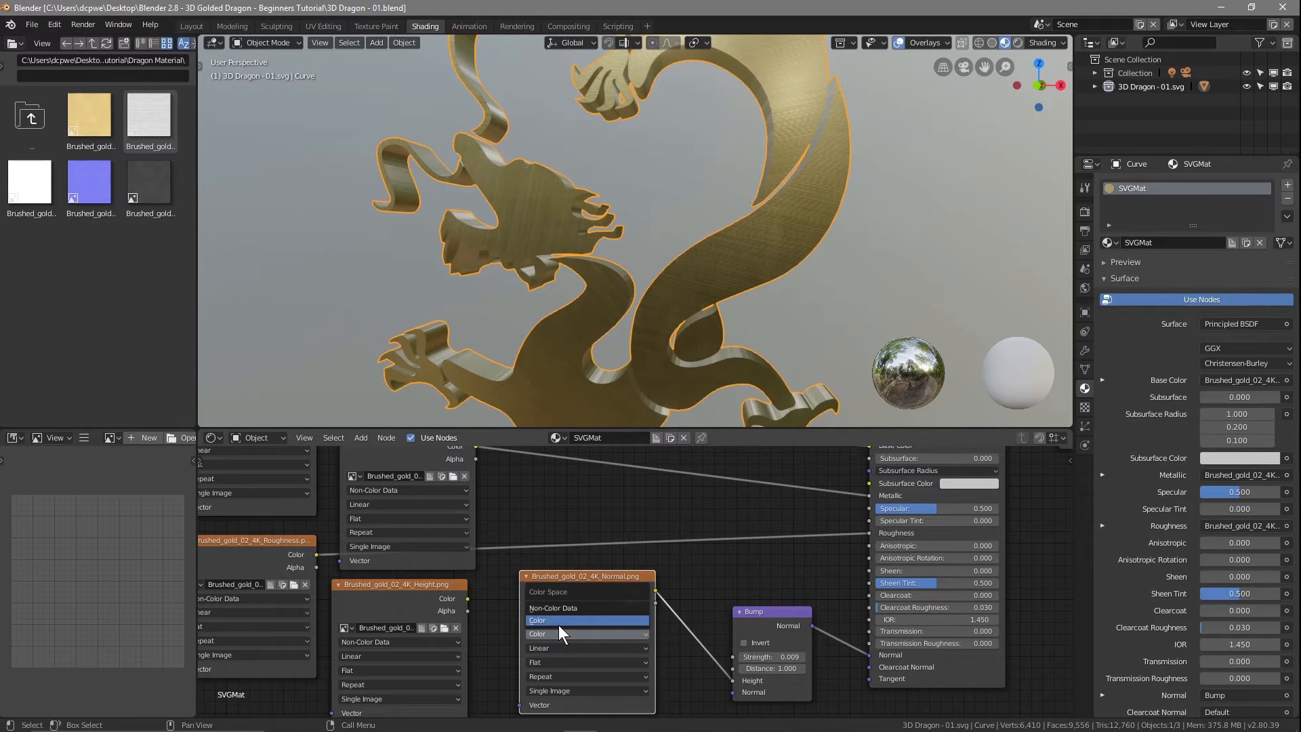
left_click(558, 609)
middle_click_drag(616, 257, 599, 256)
middle_click_drag(684, 261, 873, 264)
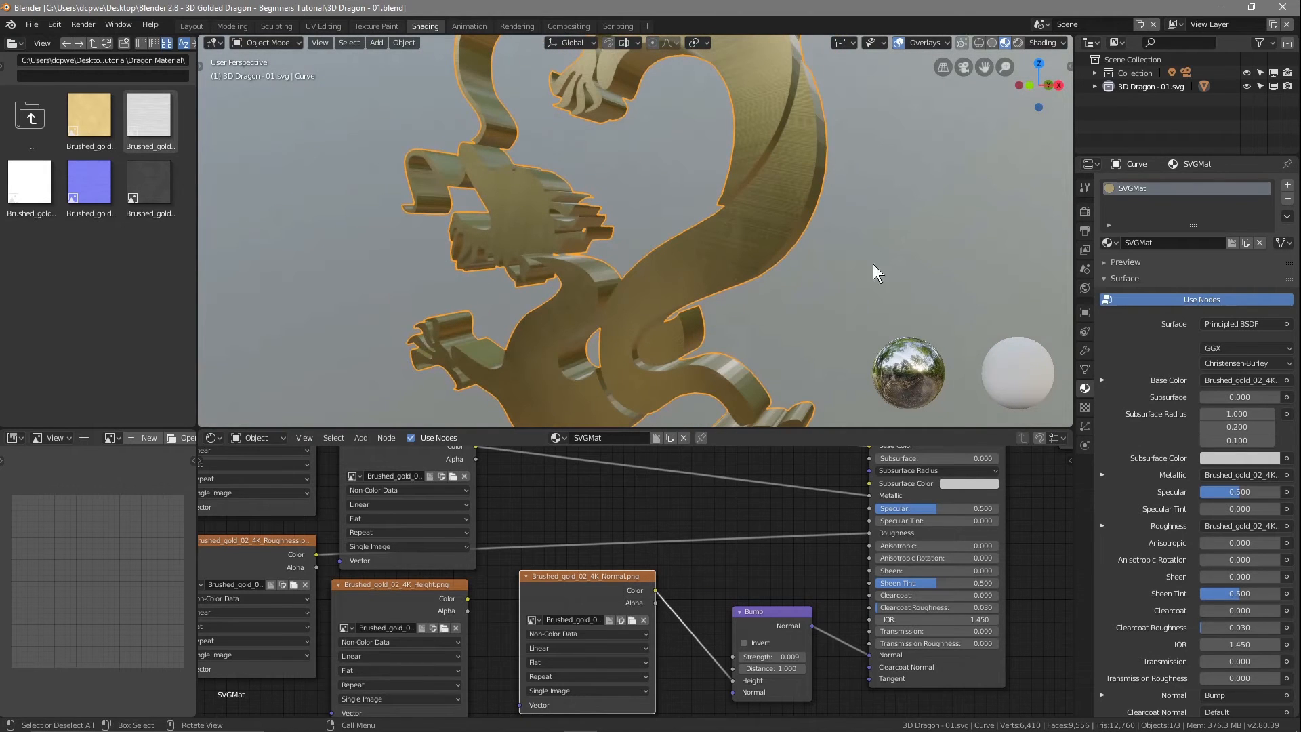
left_click(991, 43)
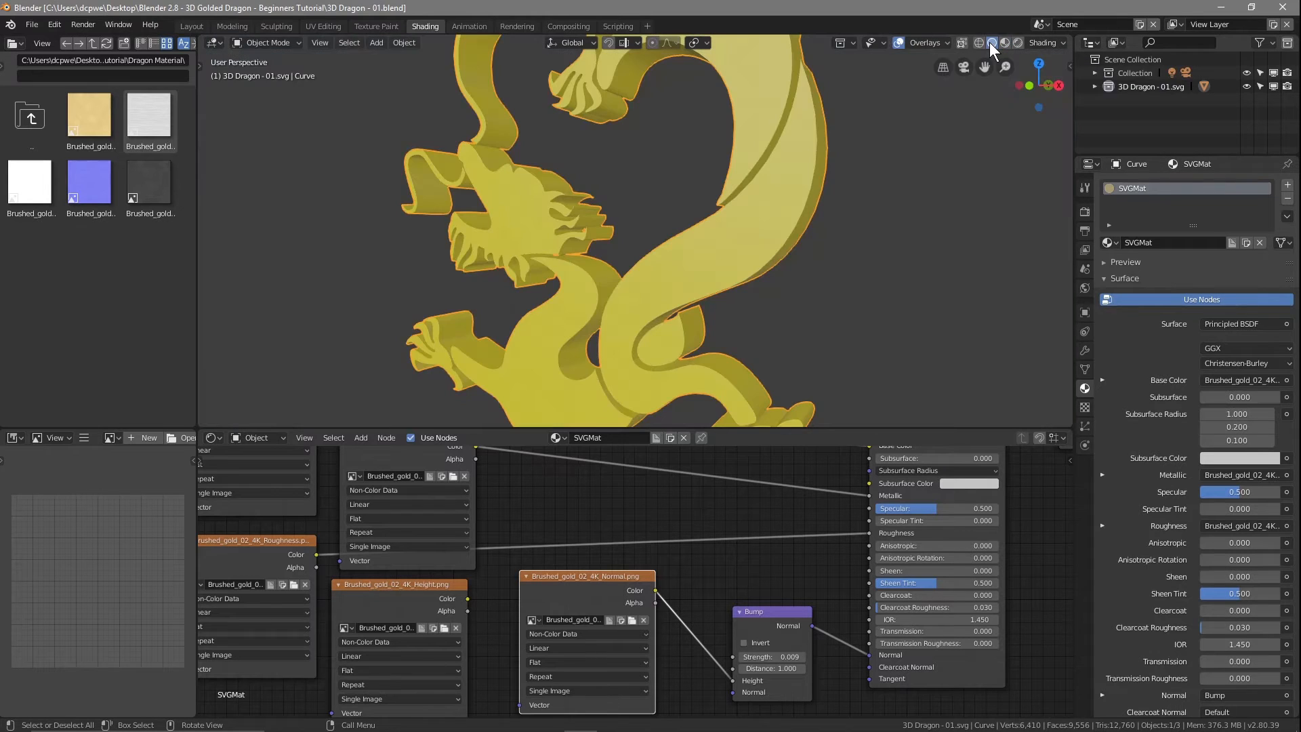
View the dragon in Wireframe shading and switch the 3D viewport to LookDev shading with the dragon deselected
left_click(979, 42)
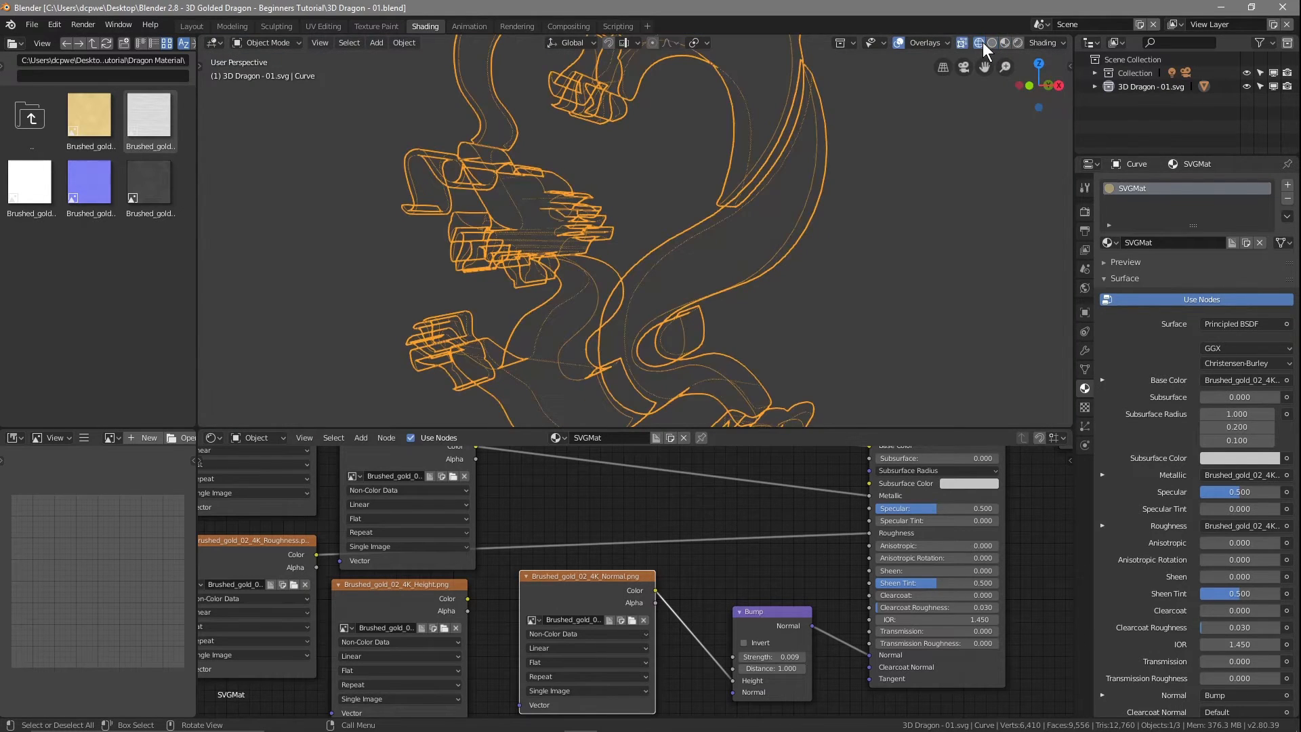
left_click(1006, 44)
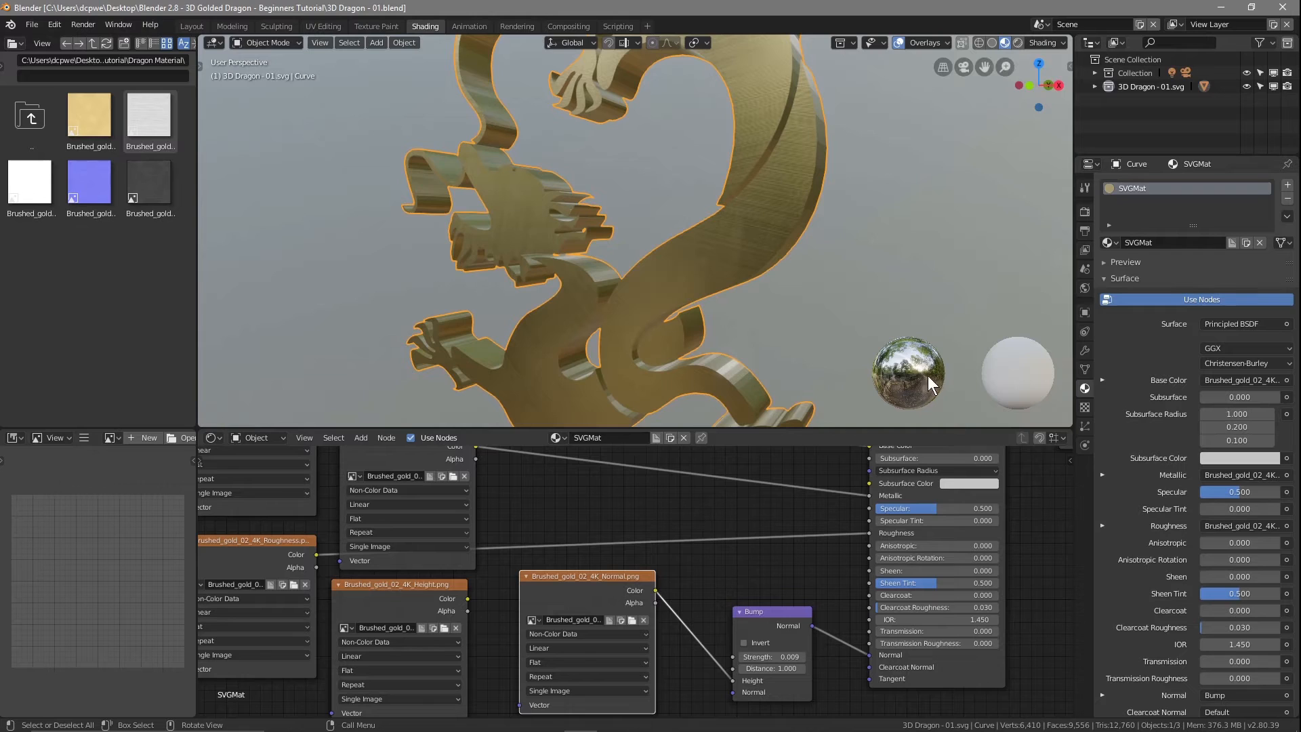
left_click(904, 368)
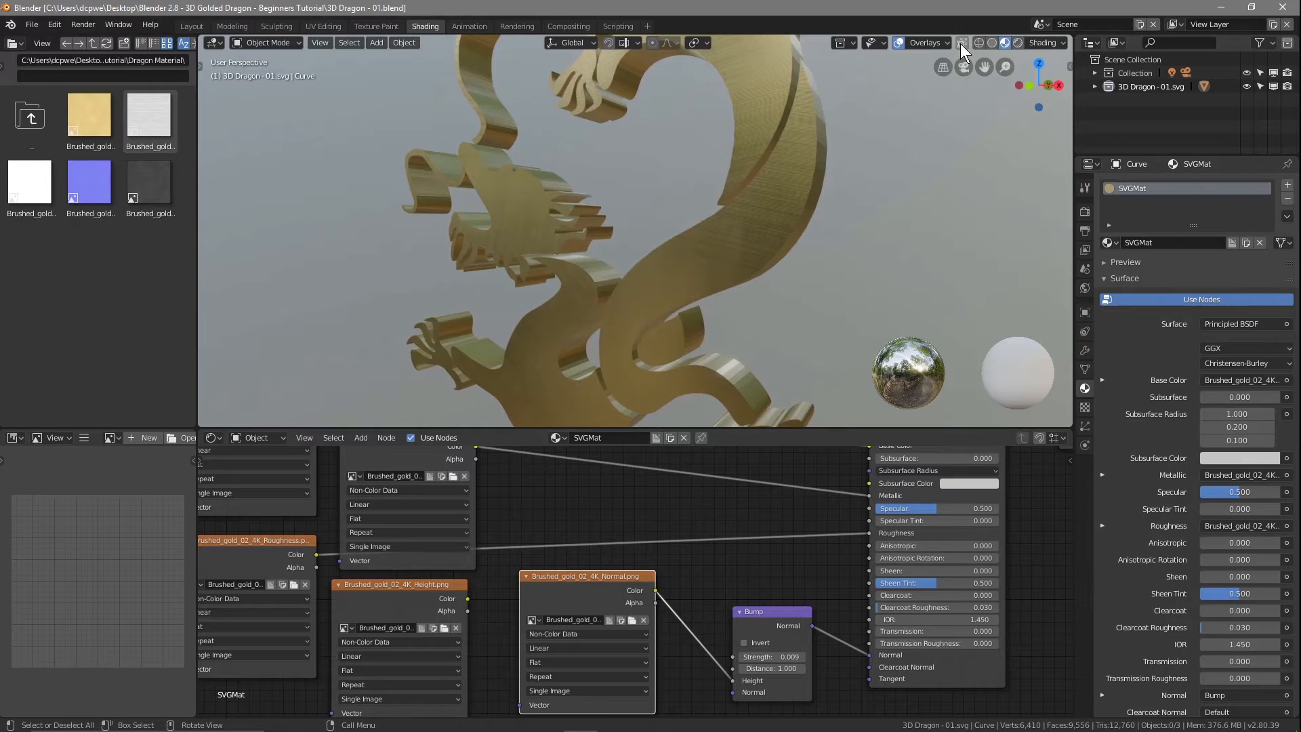
Try the night lights, dark studio and seaside sky LookDev environments on the dragon, viewing it from different angles
left_click(1042, 44)
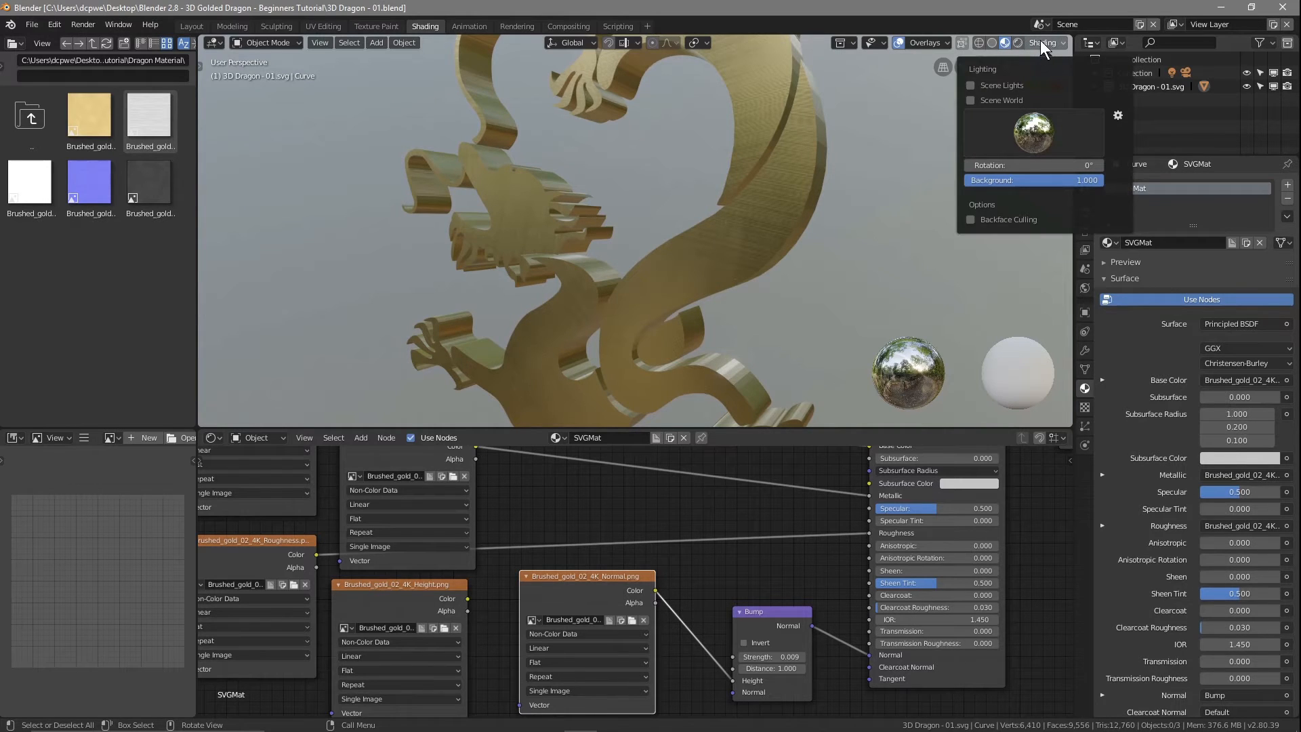
left_click(1035, 130)
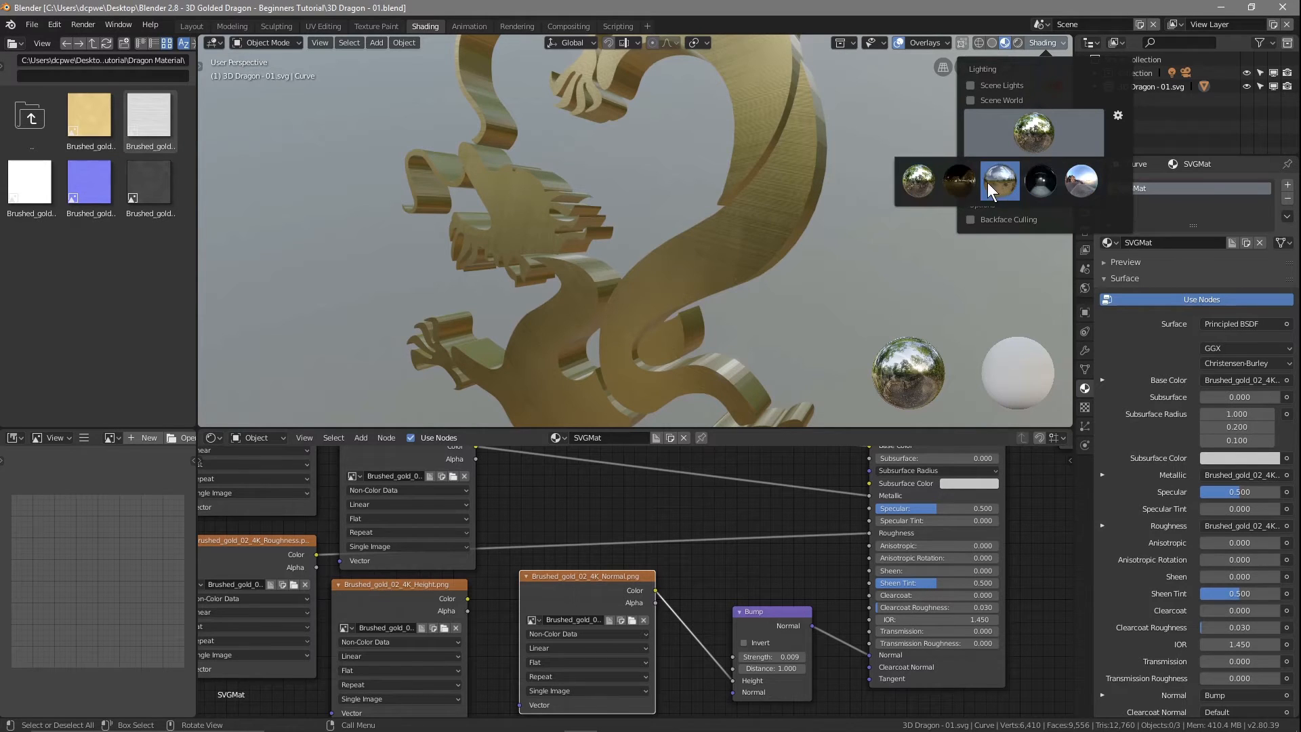
left_click(966, 181)
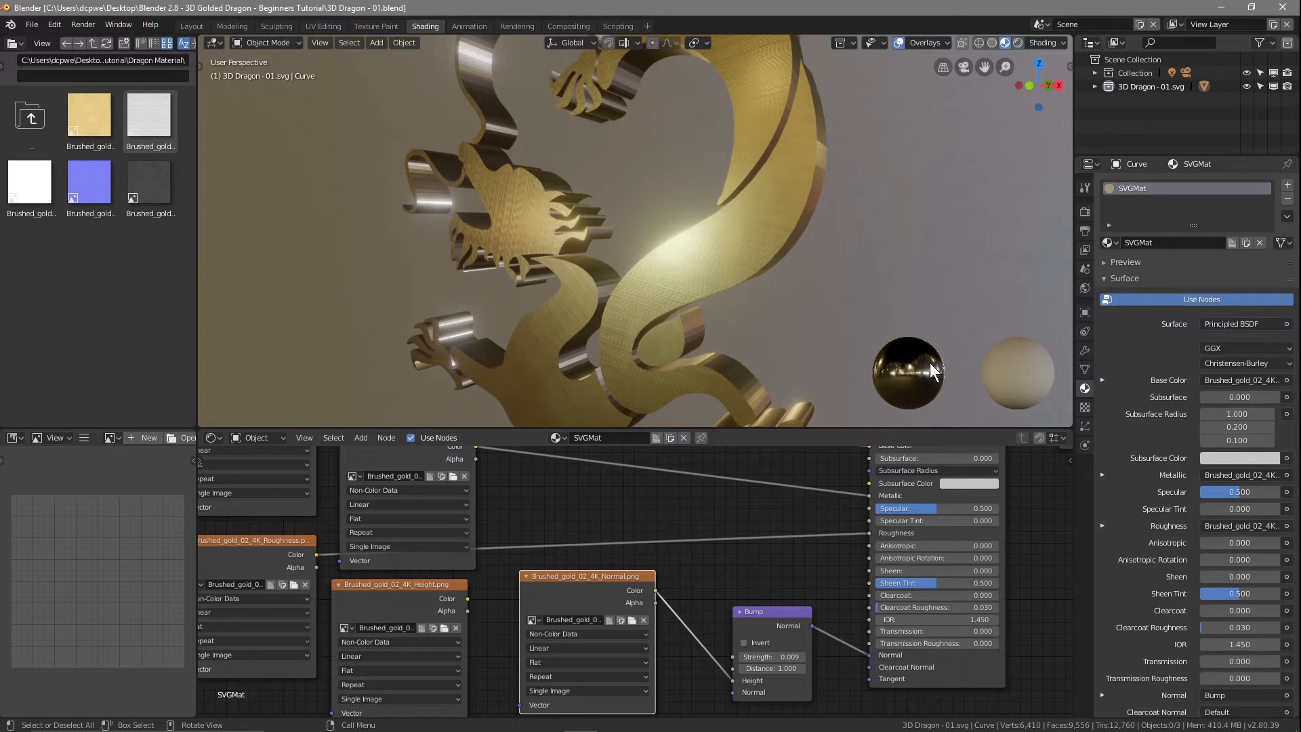
mouse_move(722, 280)
middle_mouse_down()
mouse_move(831, 278)
mouse_move(723, 293)
mouse_move(711, 273)
mouse_move(804, 244)
mouse_move(840, 282)
mouse_move(714, 299)
mouse_move(799, 288)
middle_mouse_up()
left_click(1035, 47)
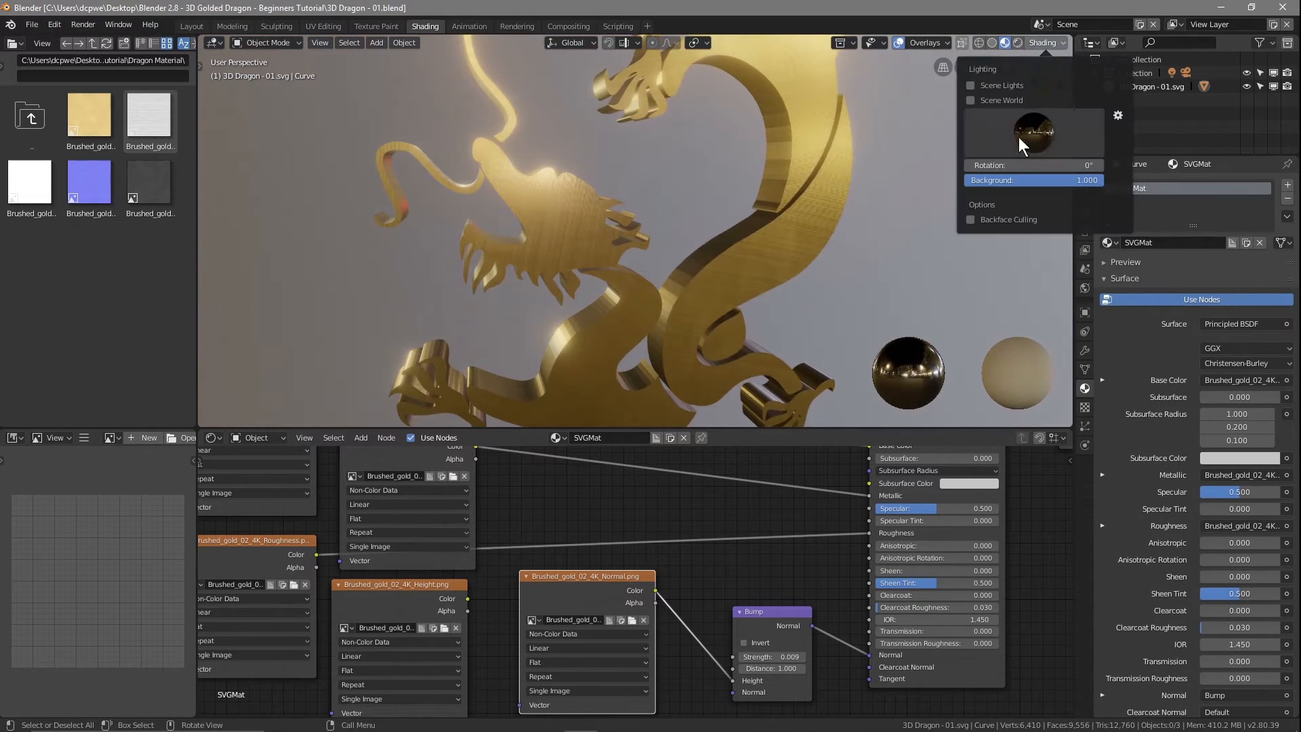
left_click(1027, 133)
left_click(1035, 184)
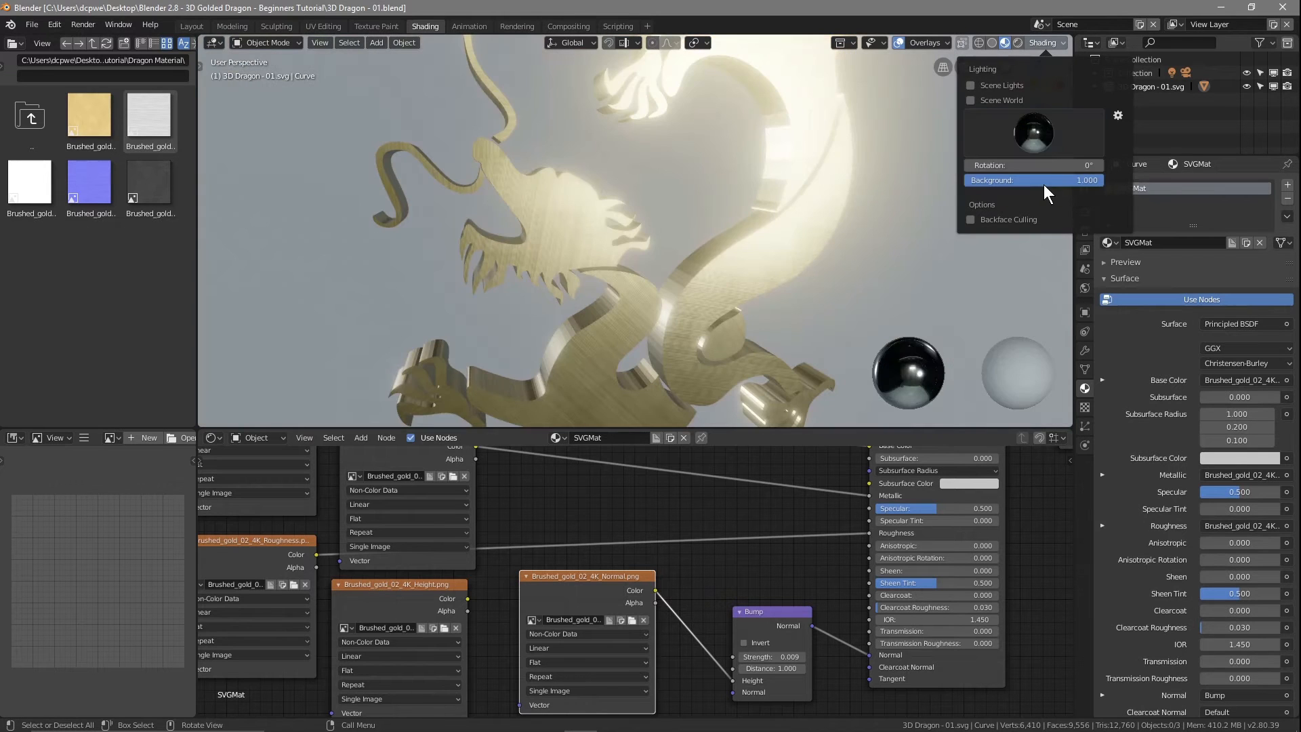
mouse_move(787, 244)
middle_mouse_down()
mouse_move(707, 240)
mouse_move(794, 233)
mouse_move(718, 235)
mouse_move(734, 261)
mouse_move(684, 212)
mouse_move(700, 160)
mouse_move(630, 189)
mouse_move(680, 238)
mouse_move(864, 188)
middle_mouse_up()
left_click(1046, 43)
left_click(1031, 143)
left_click(1080, 182)
mouse_move(700, 313)
middle_mouse_down()
mouse_move(569, 303)
mouse_move(735, 276)
mouse_move(807, 284)
mouse_move(662, 313)
middle_mouse_up()
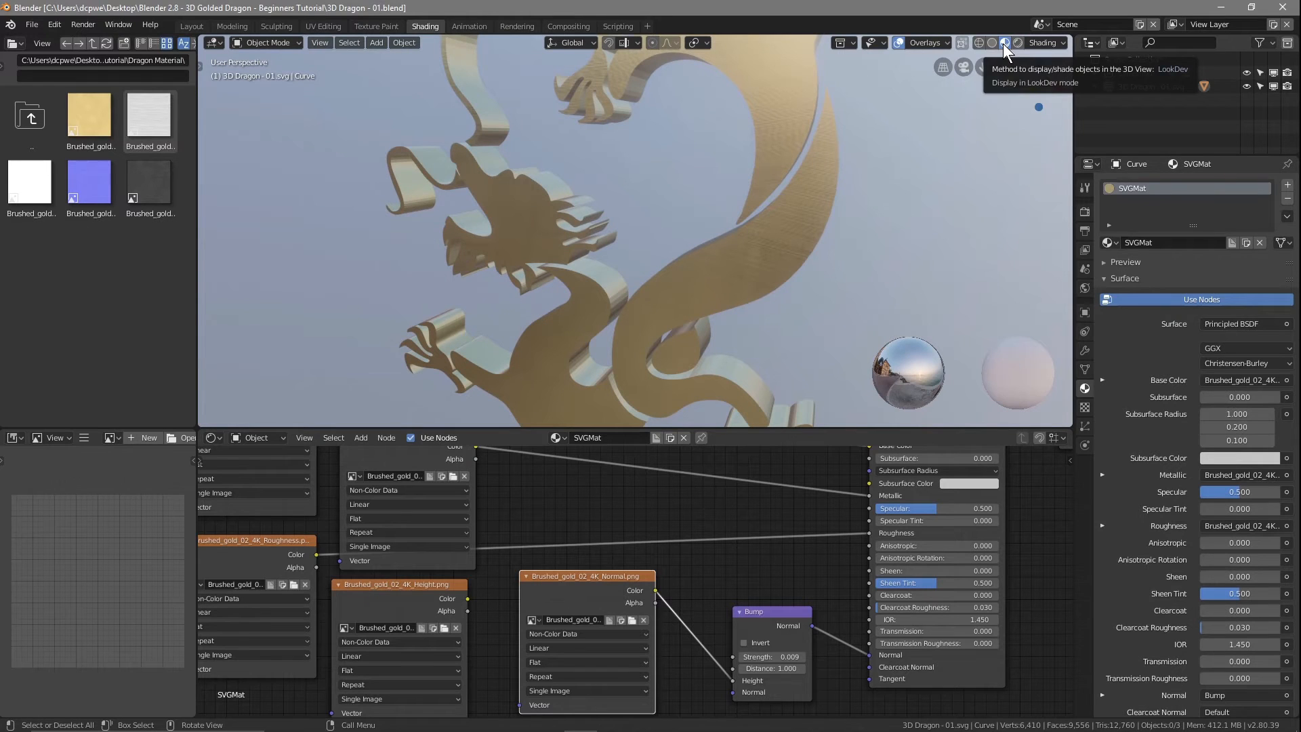
Set the LookDev environment back to the green forest HDRI and view the dragon's gold surface
left_click(1043, 43)
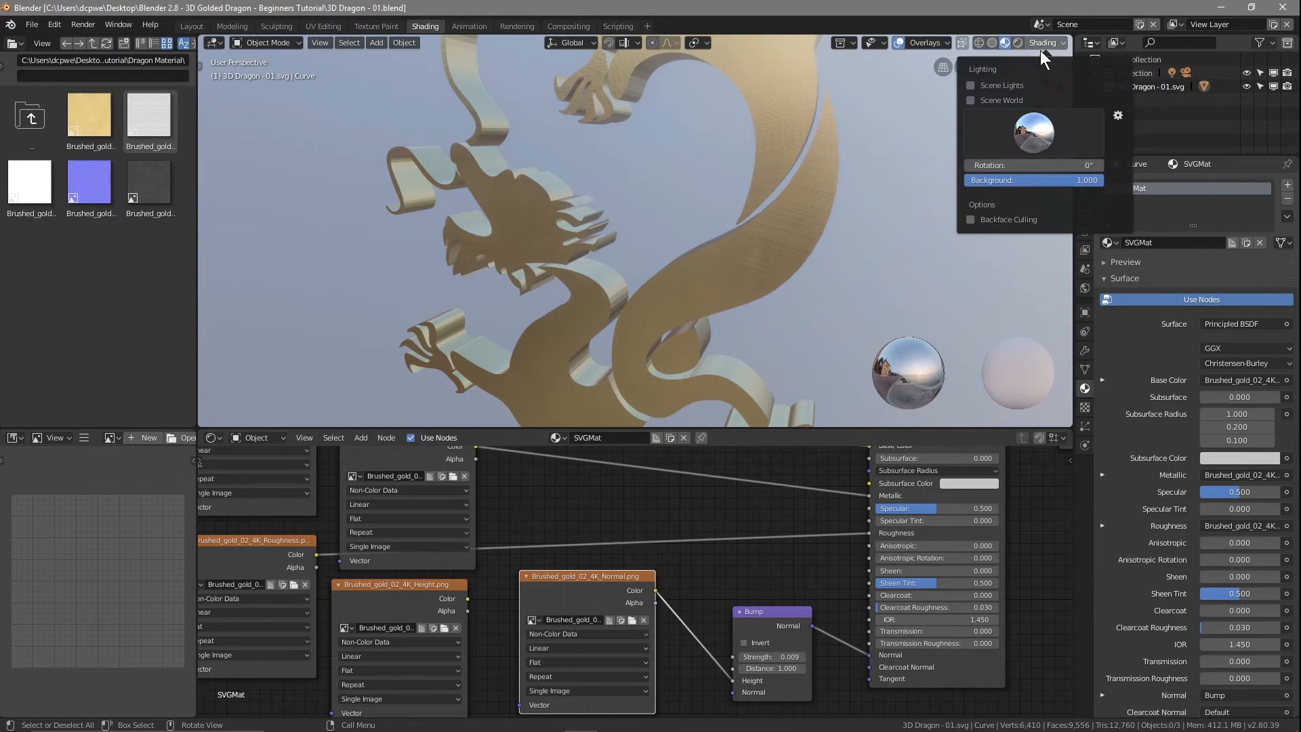
left_click(1032, 137)
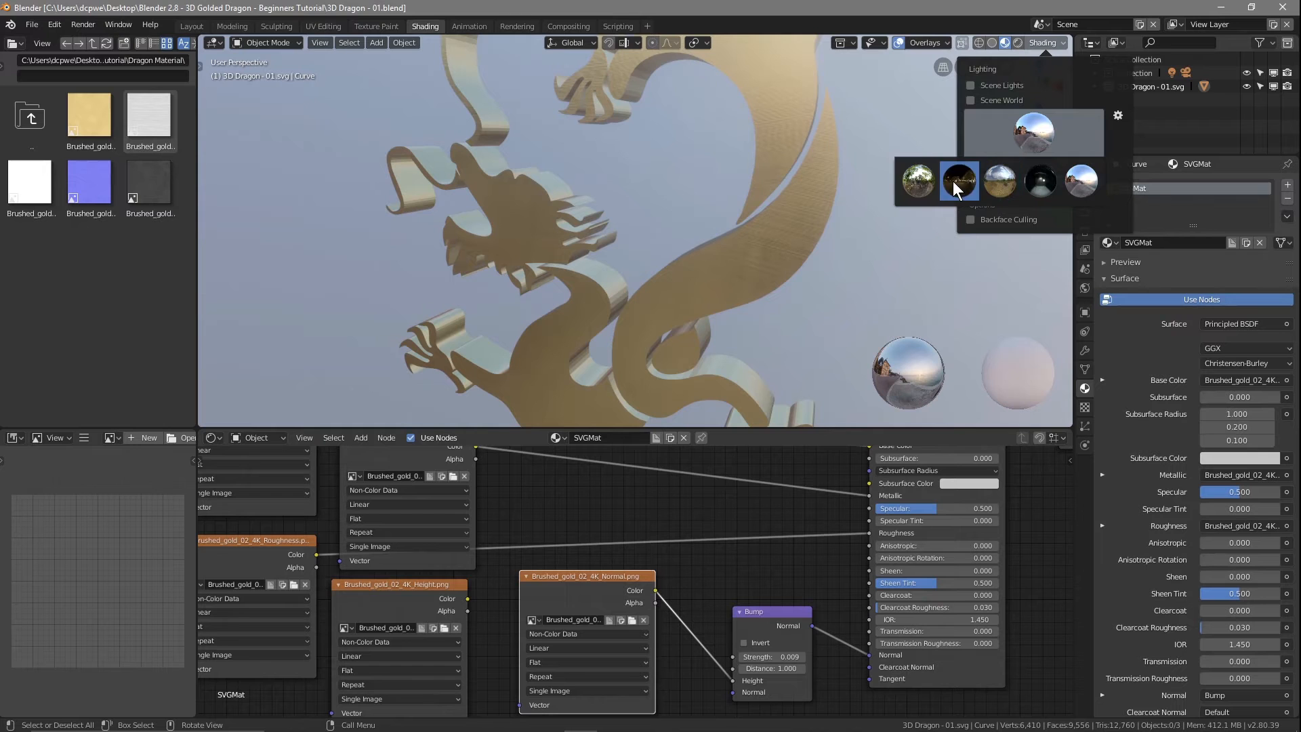
left_click(912, 186)
mouse_move(680, 308)
middle_mouse_down()
mouse_move(739, 290)
mouse_move(655, 325)
mouse_move(662, 343)
mouse_move(764, 312)
mouse_move(655, 311)
middle_mouse_up()
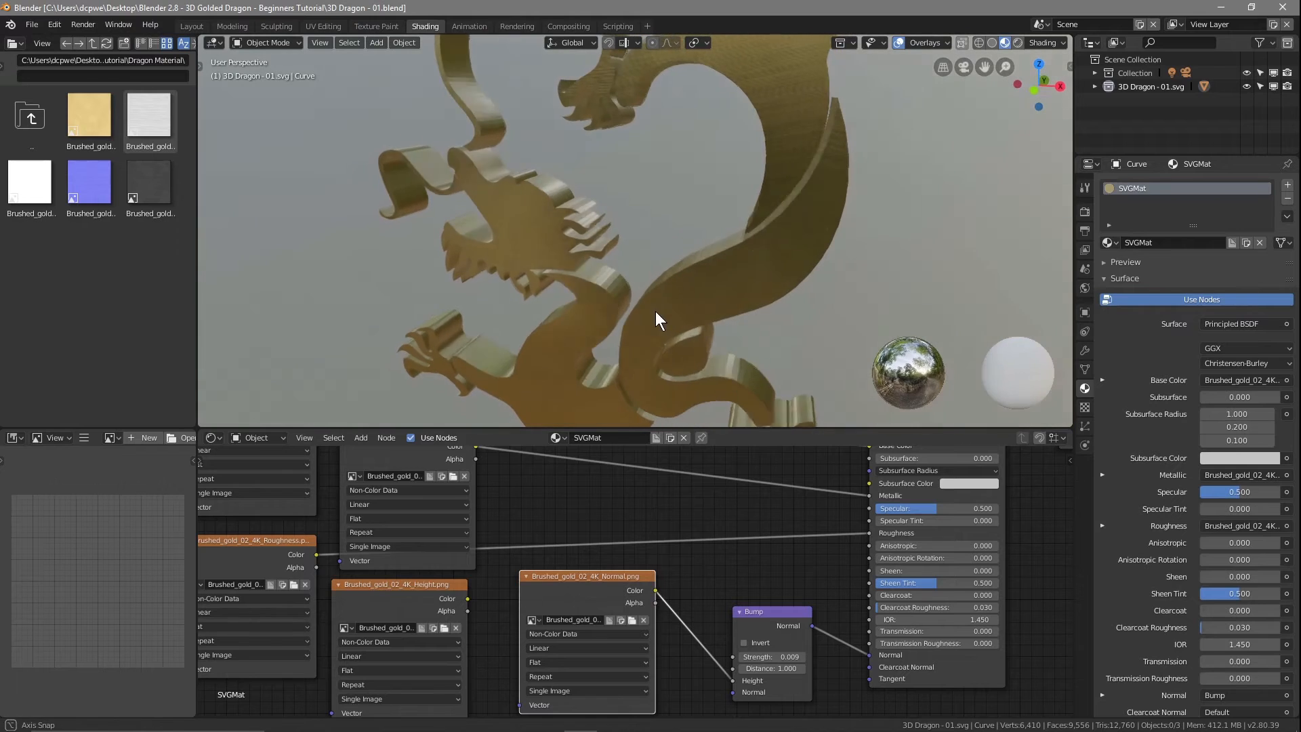
Switch to the Layout workspace and save the 3D Dragon - 01.blend file
left_click(192, 26)
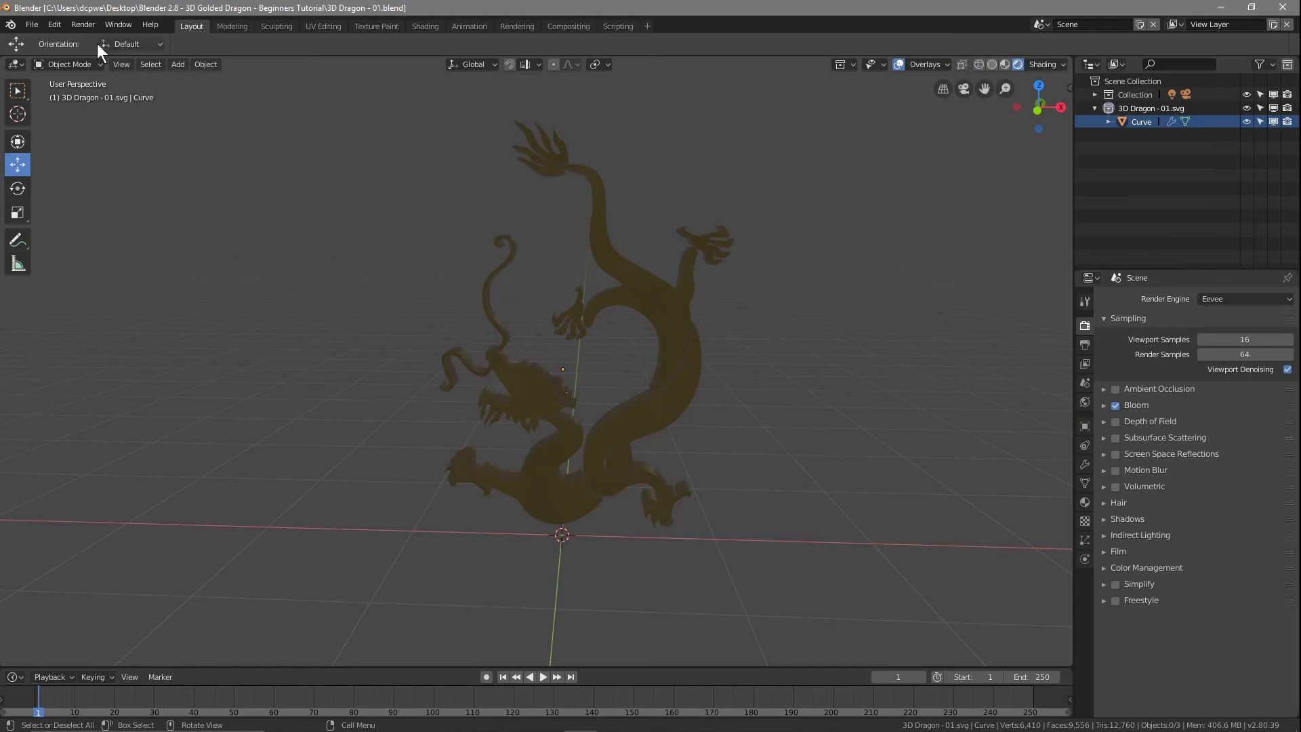
left_click(36, 25)
left_click(70, 127)
Align the camera to a slightly angled view of the dragon and lock the camera to the view
middle_click_drag(767, 488, 703, 478)
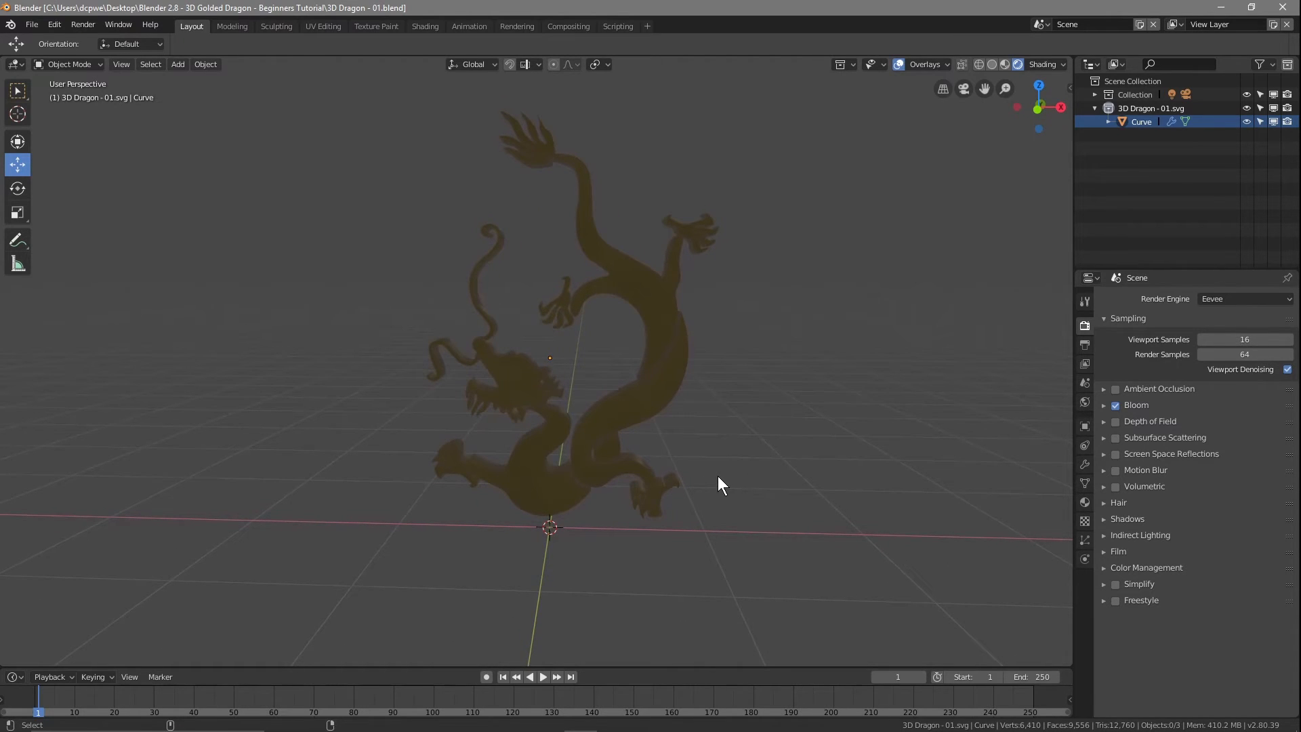
key("ctrl+alt+KP_0")
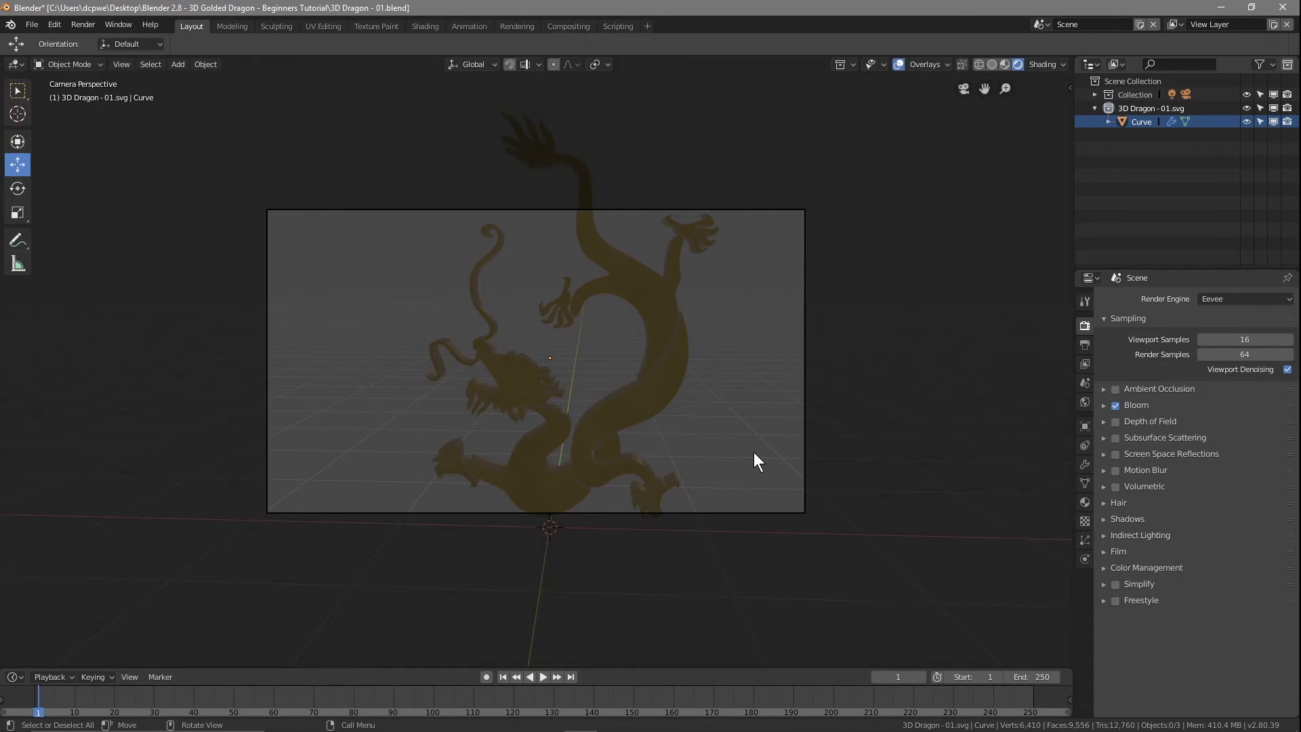
key("n")
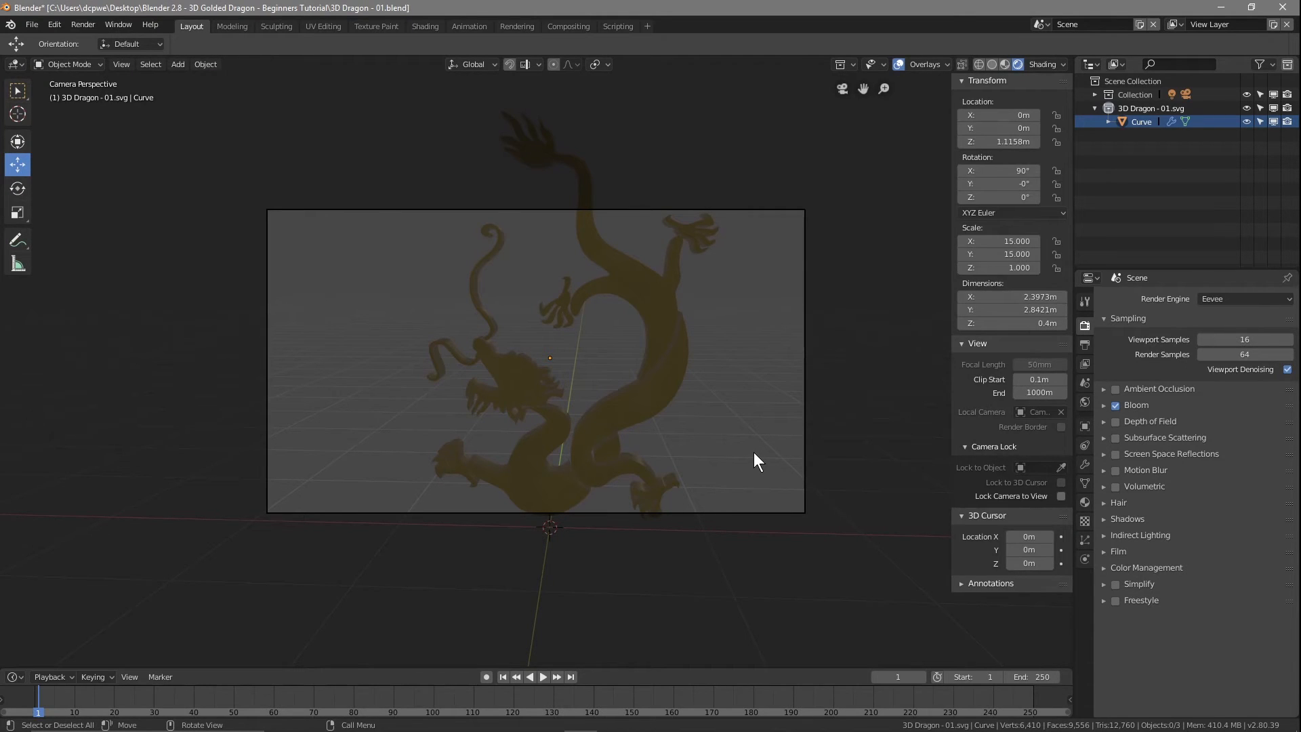
left_click(1062, 496)
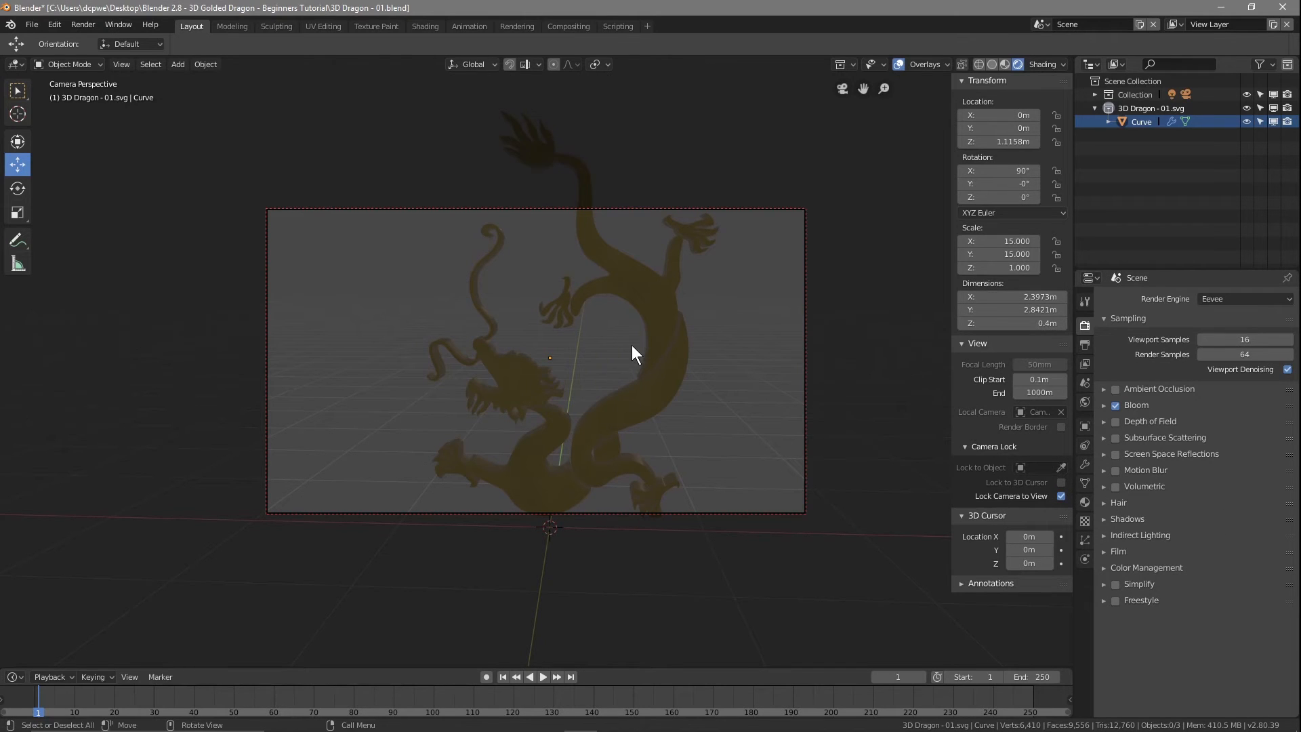
Move the camera back and orbit it so the whole dragon sits inside the camera frame at an angle
scroll(632, 346, "down", 3)
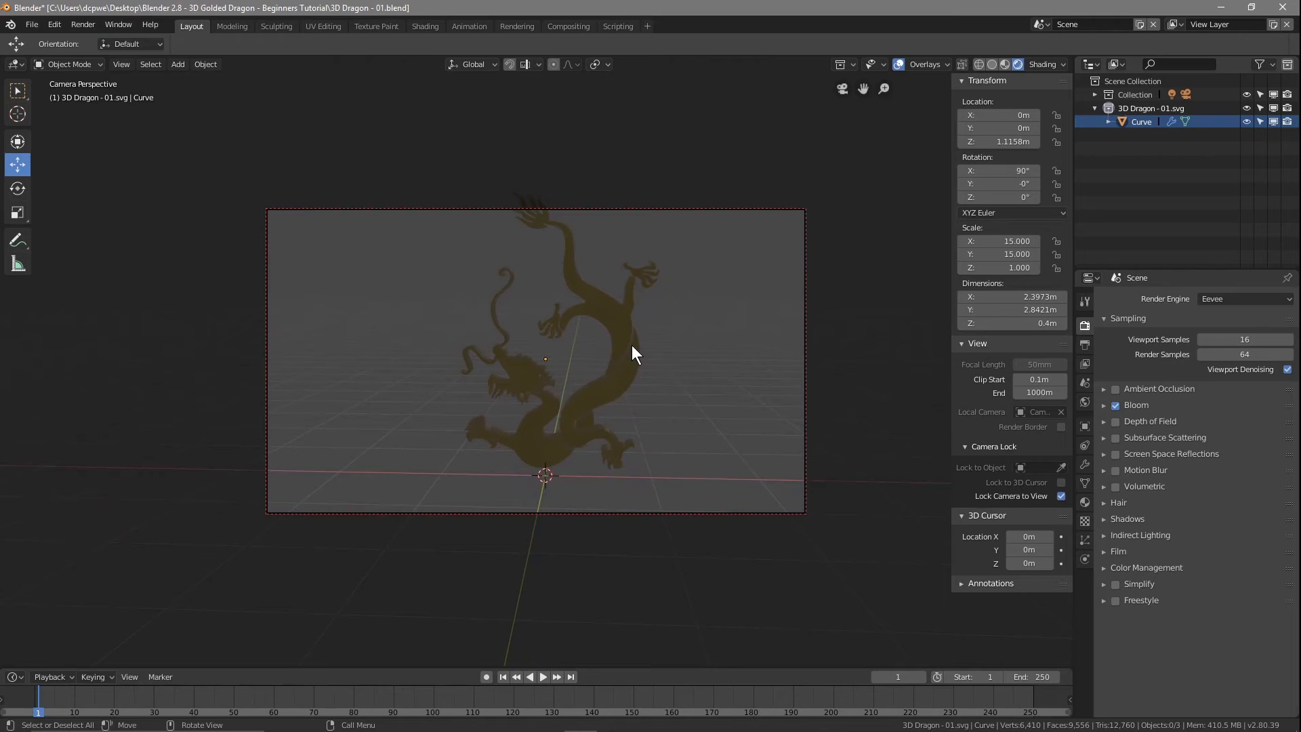
scroll(632, 347, "down", 2)
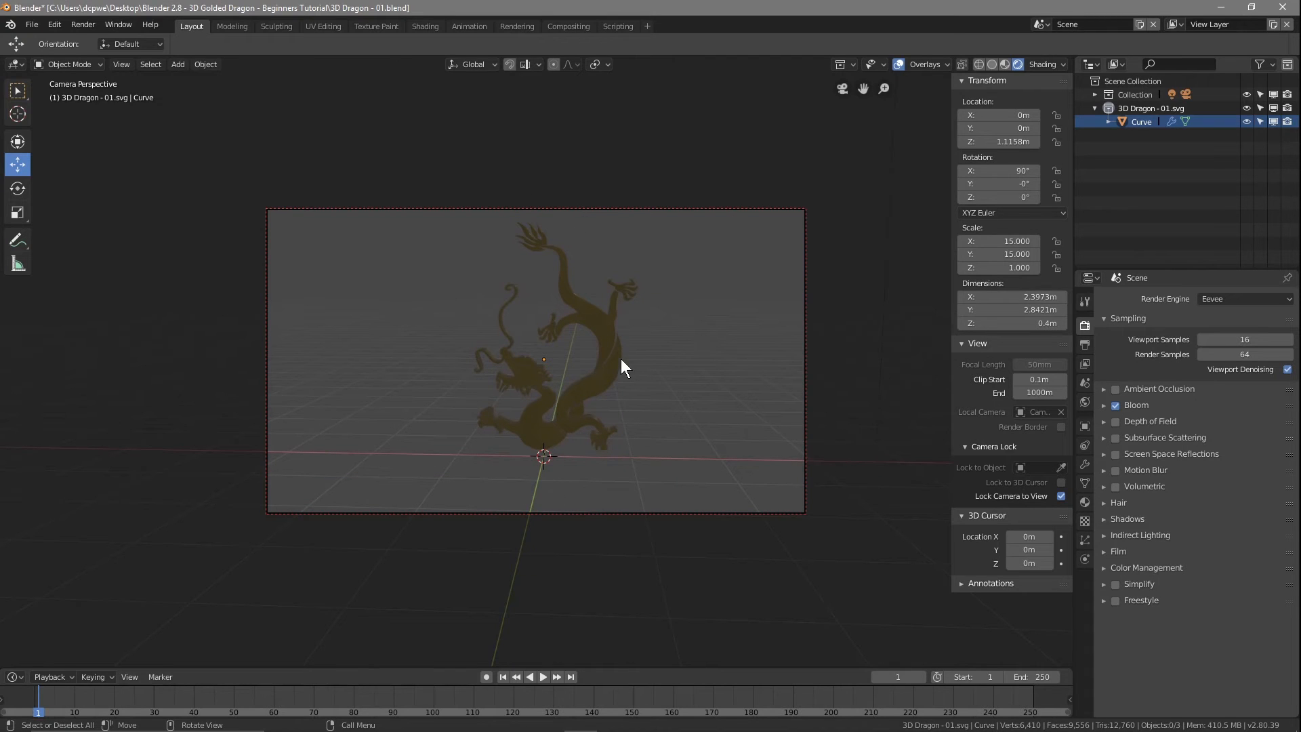
mouse_move(588, 355)
middle_mouse_down()
mouse_move(614, 336)
mouse_move(600, 372)
mouse_move(575, 370)
middle_mouse_up()
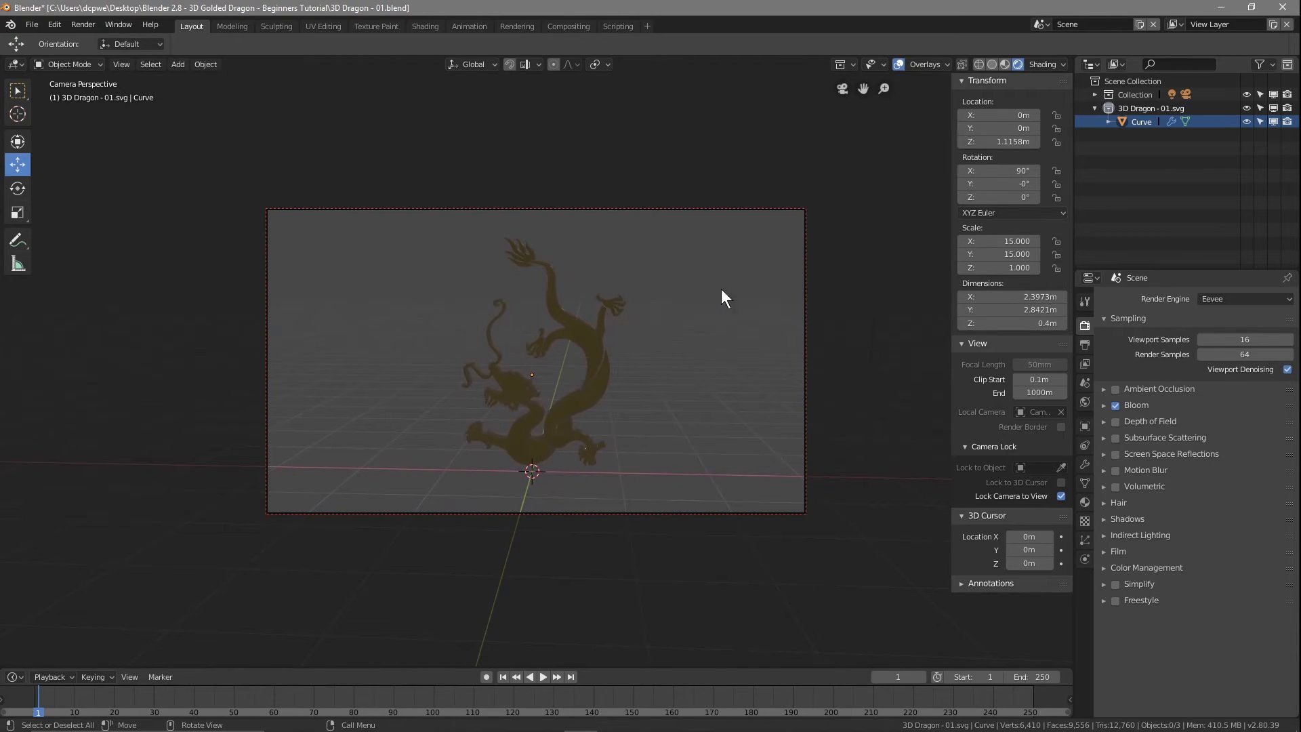
middle_click_drag(543, 360, 588, 361)
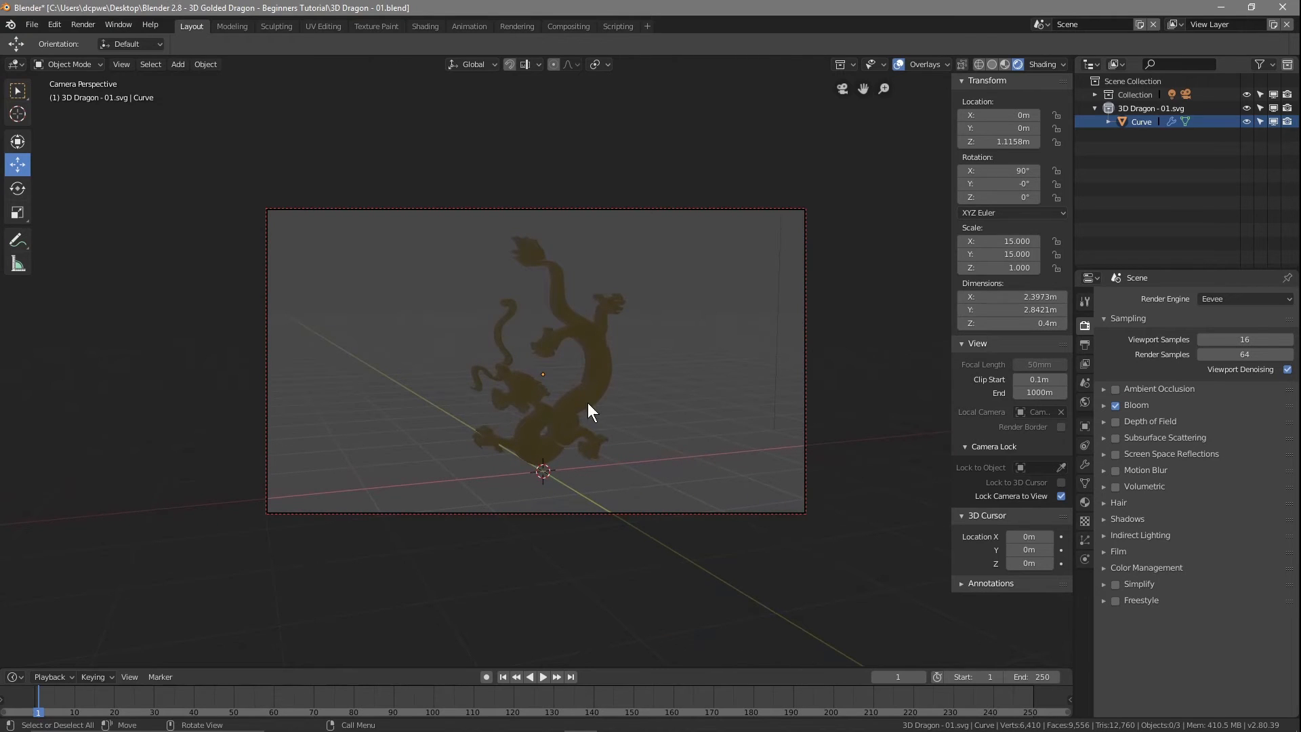
Unlock the camera from the view and render a test image of the dragon
left_click(1060, 496)
key("F12")
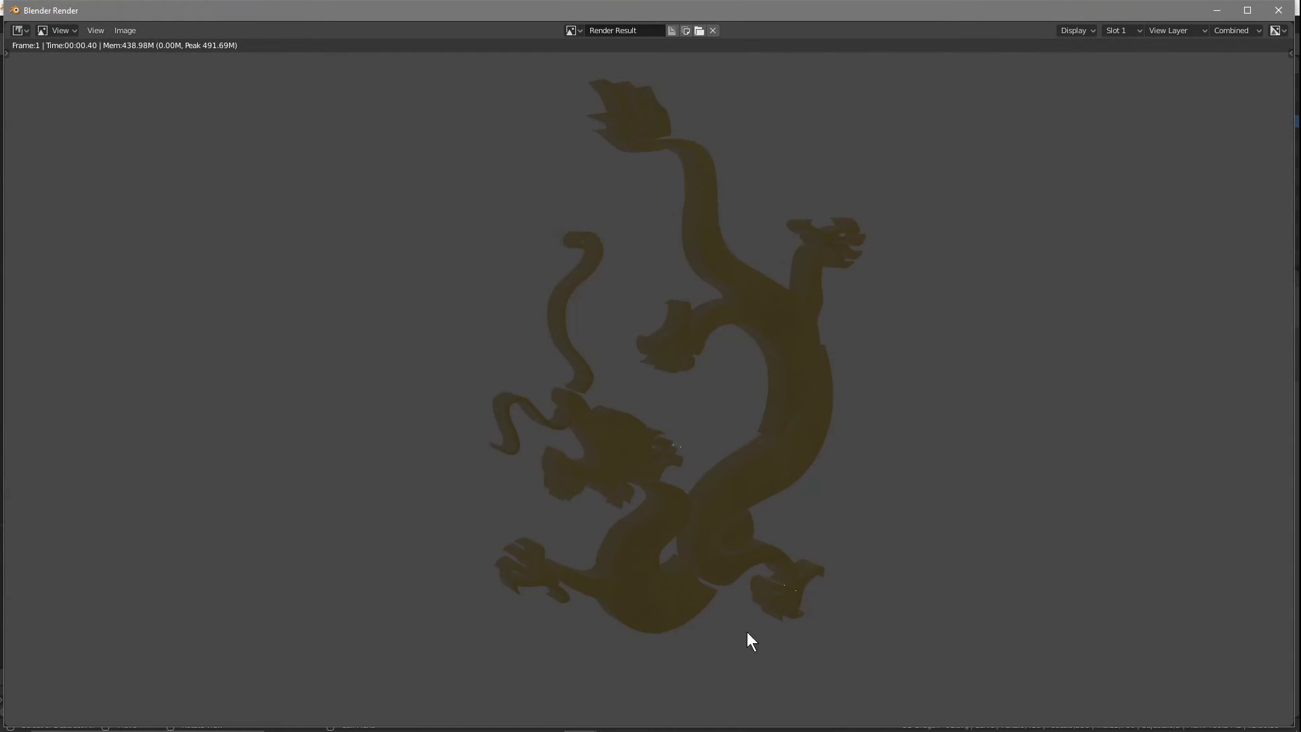
left_click(1279, 11)
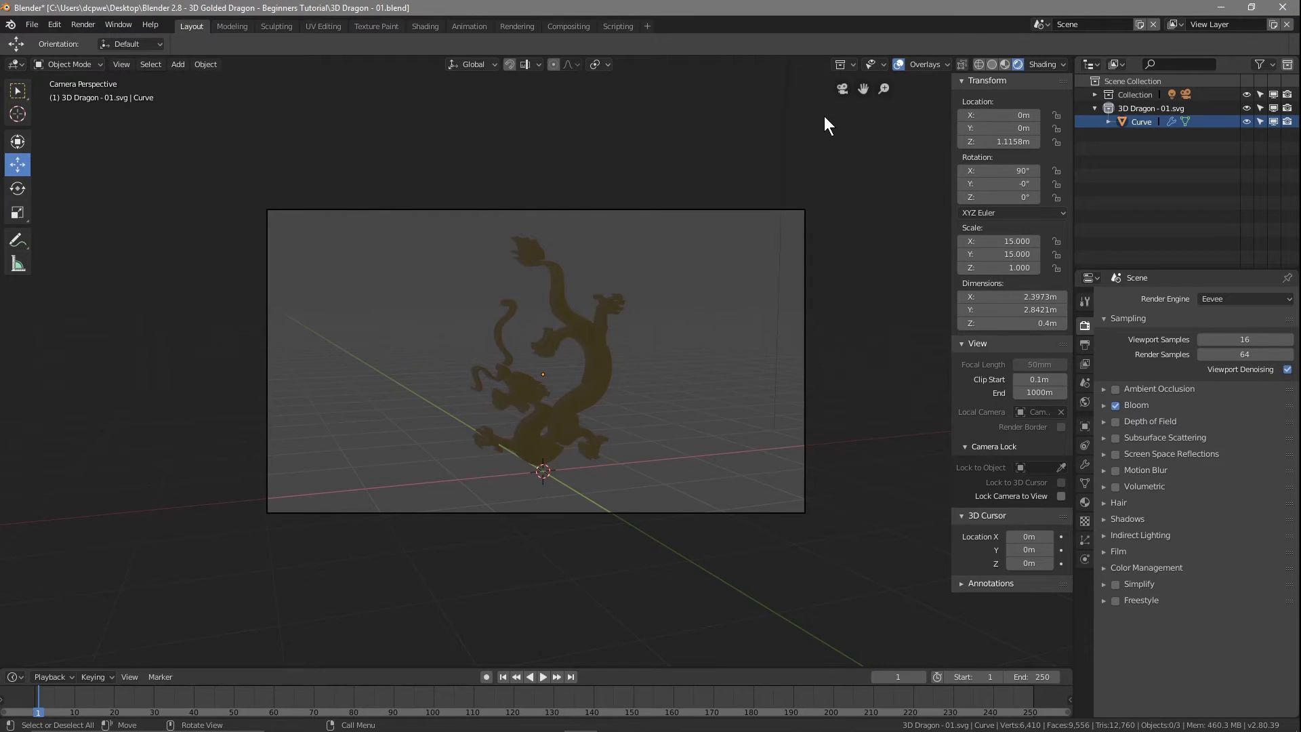
Move the light in front of the dragon to about X 0.08 m, Y -0.61 m, Z 0.92 m and render a test image
key("KP_7")
left_click(884, 299)
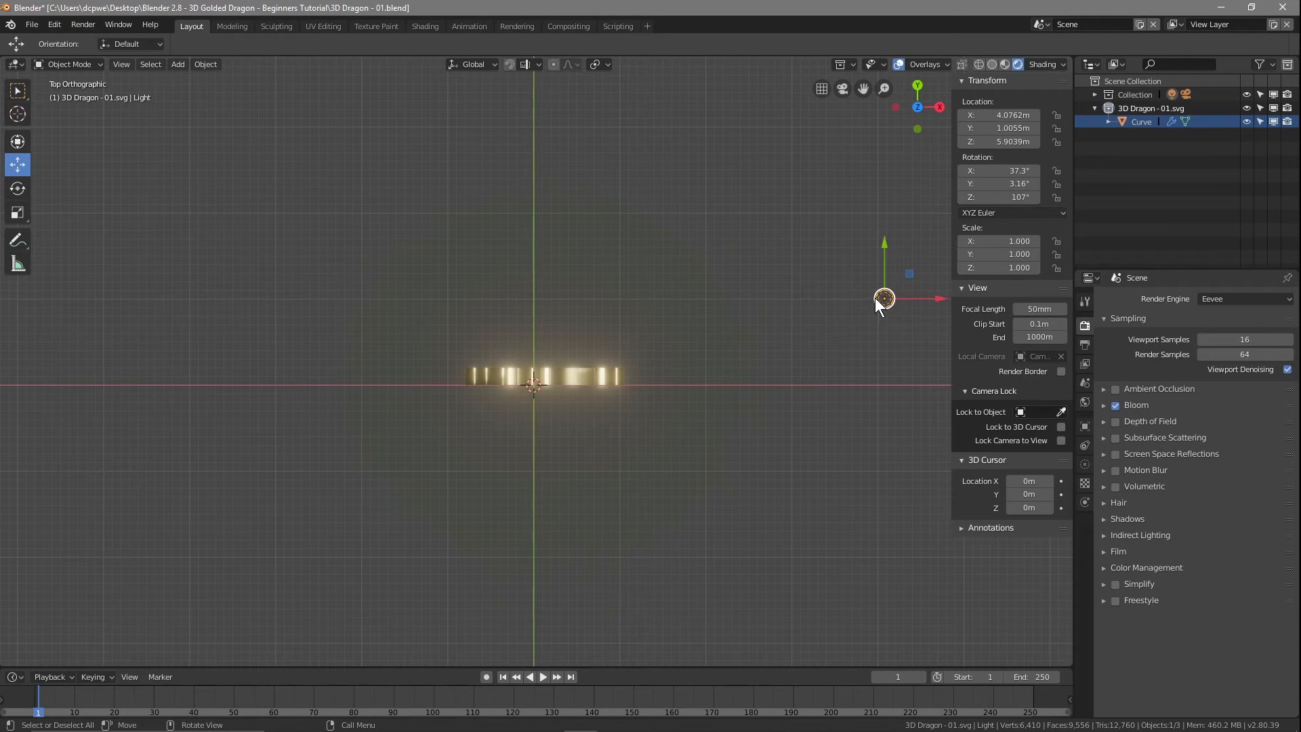
left_click_drag(878, 298, 537, 437)
middle_click_drag(619, 482, 625, 434)
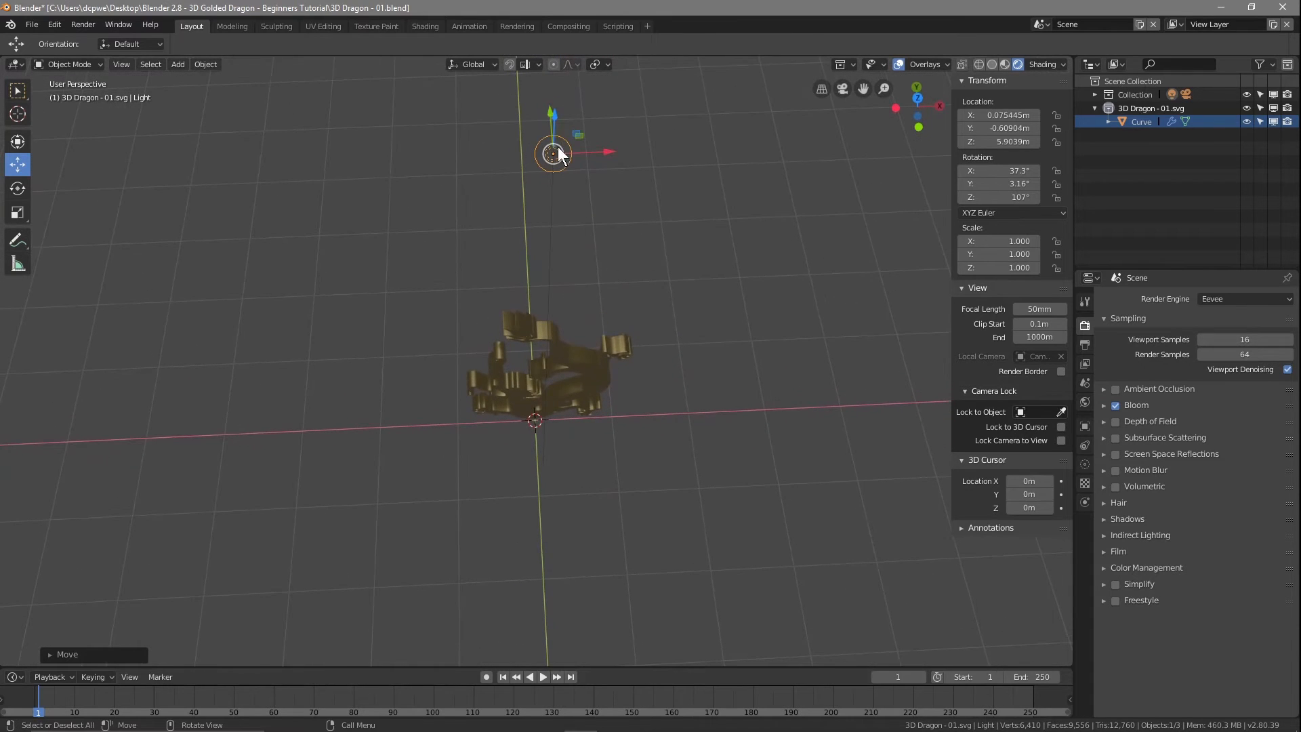
left_click_drag(555, 121, 591, 410)
middle_click_drag(590, 411, 615, 351)
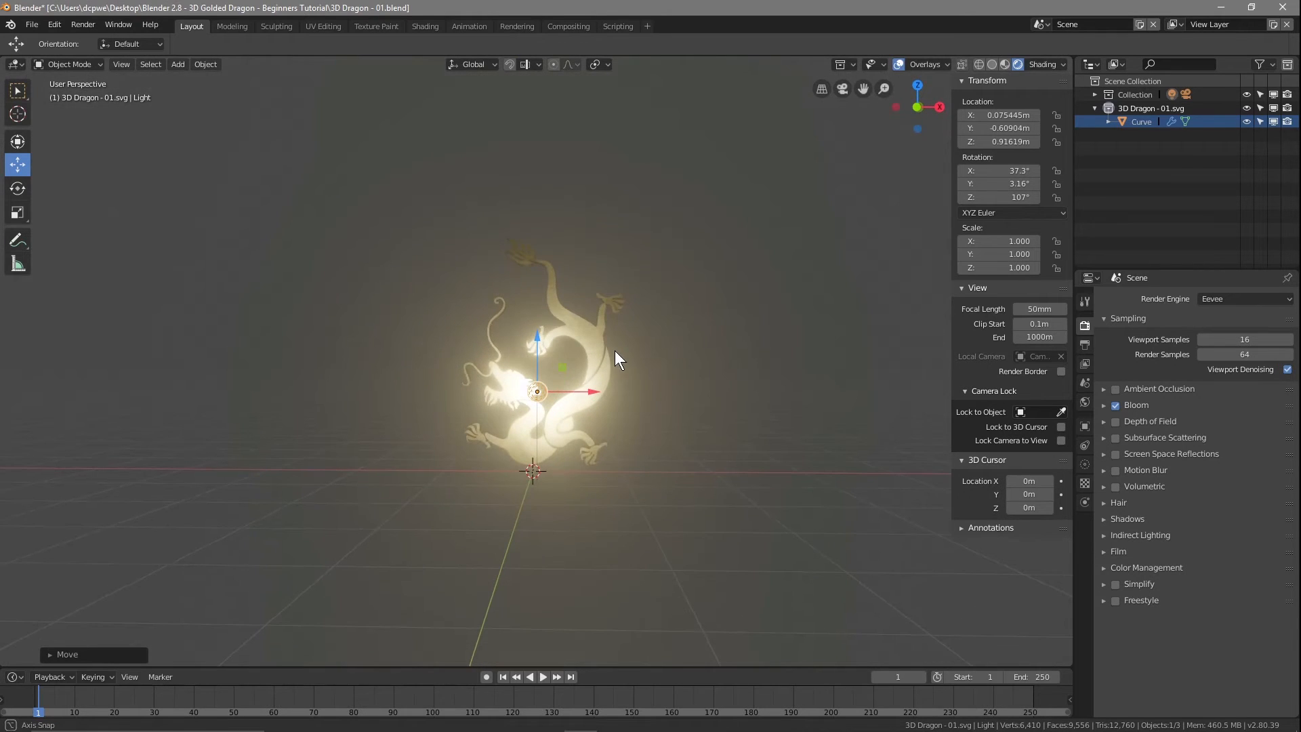
key("F12")
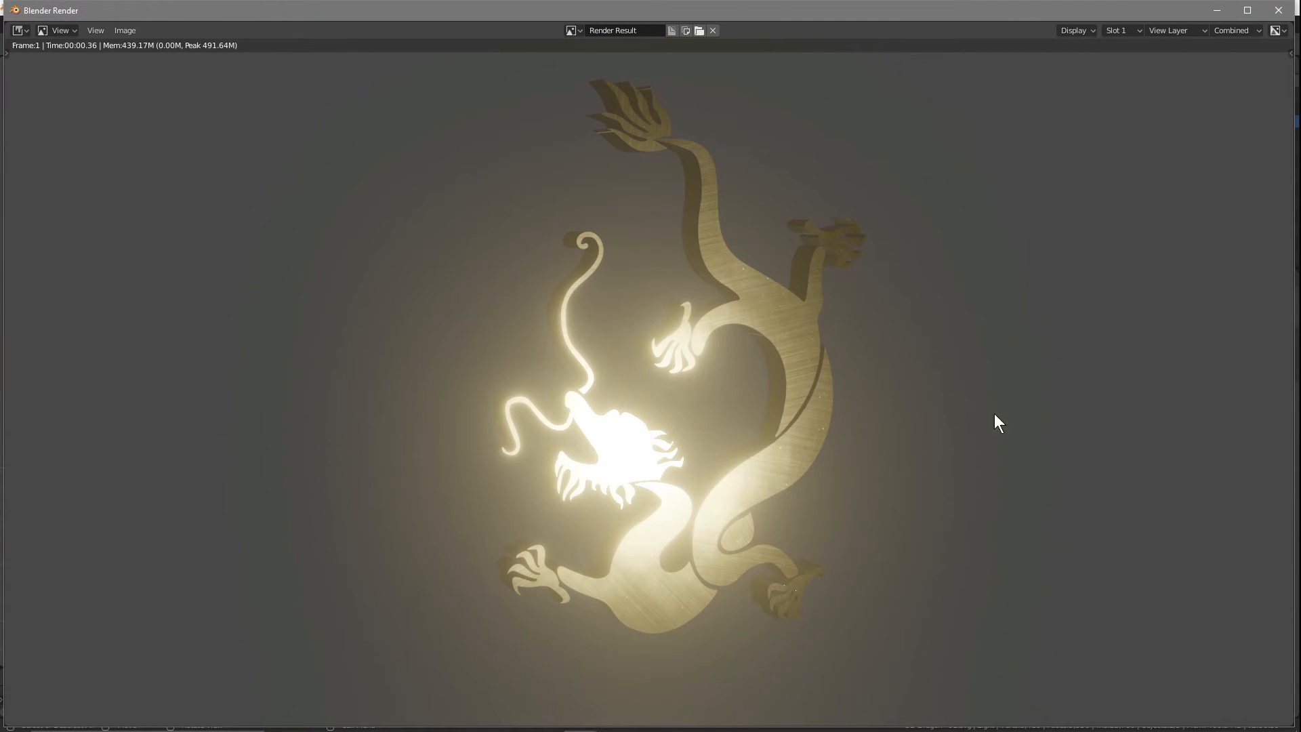
left_click(1279, 10)
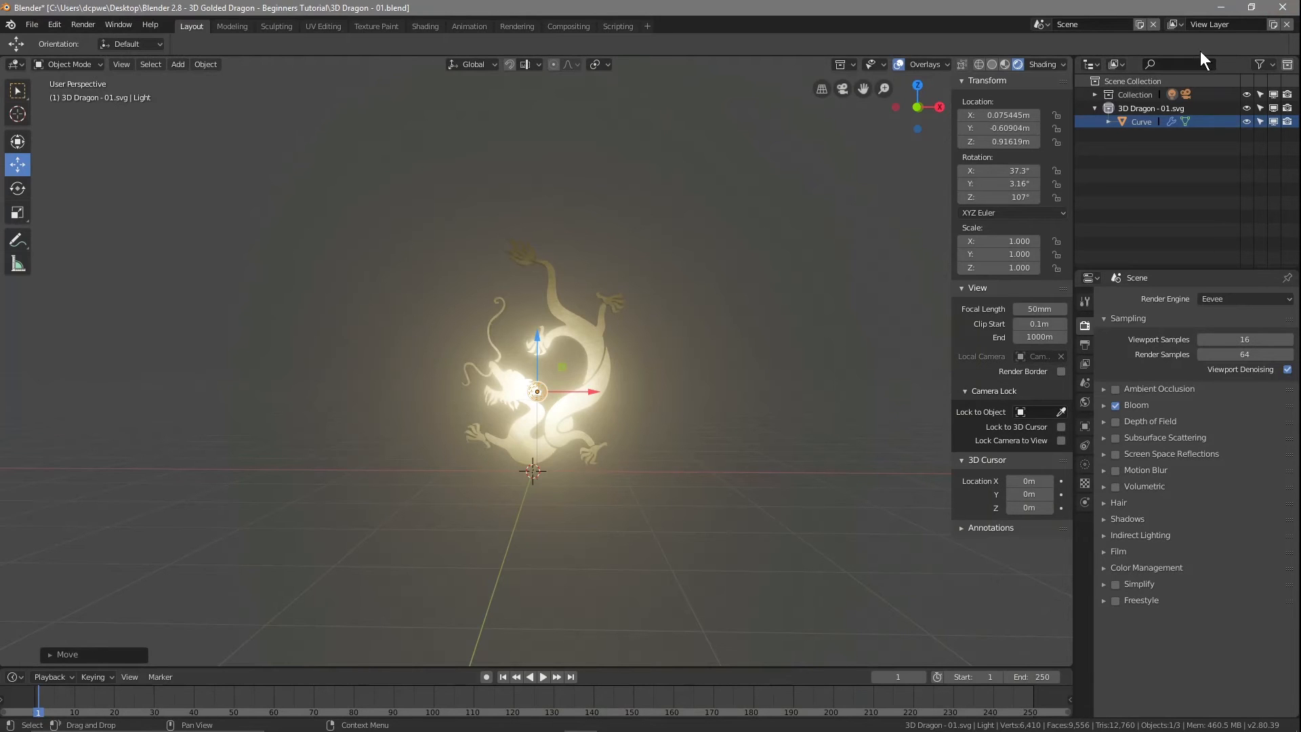
Switch to File Explorer and look in the project's HDRI folder for the environment image file
left_click(1218, 7)
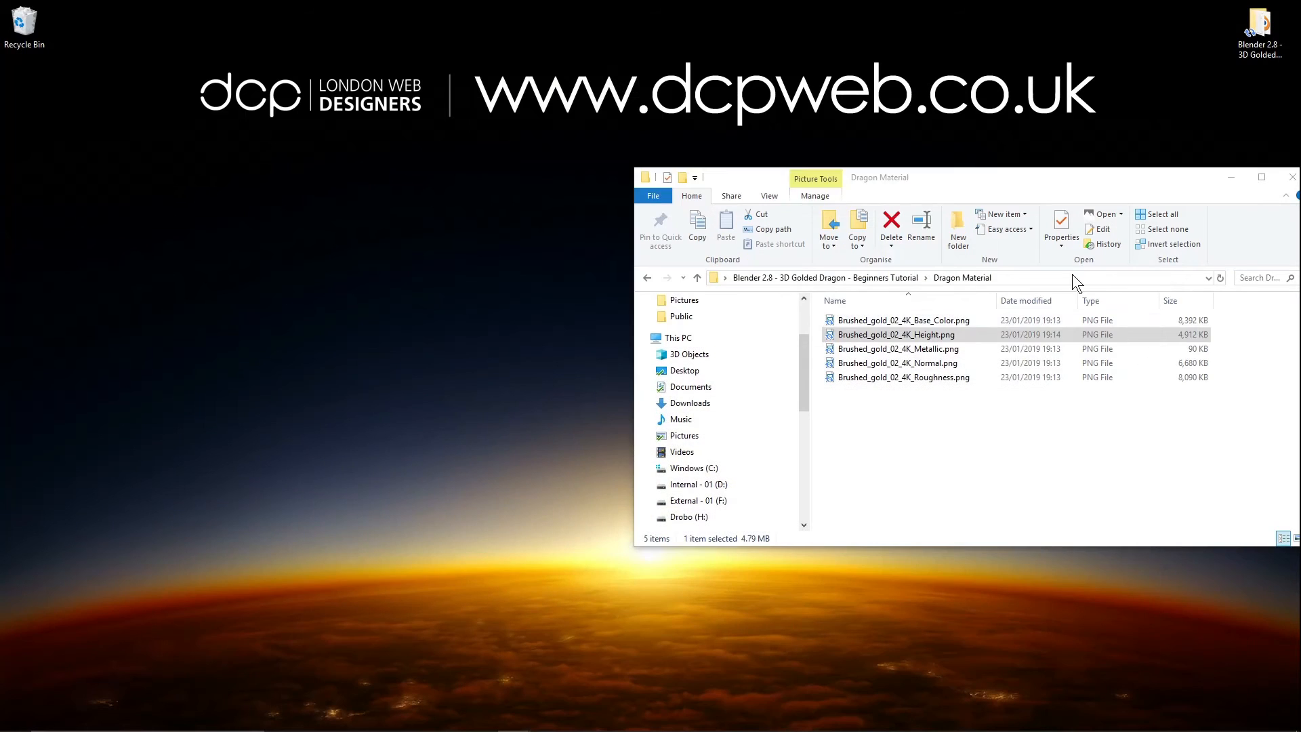
left_click(642, 277)
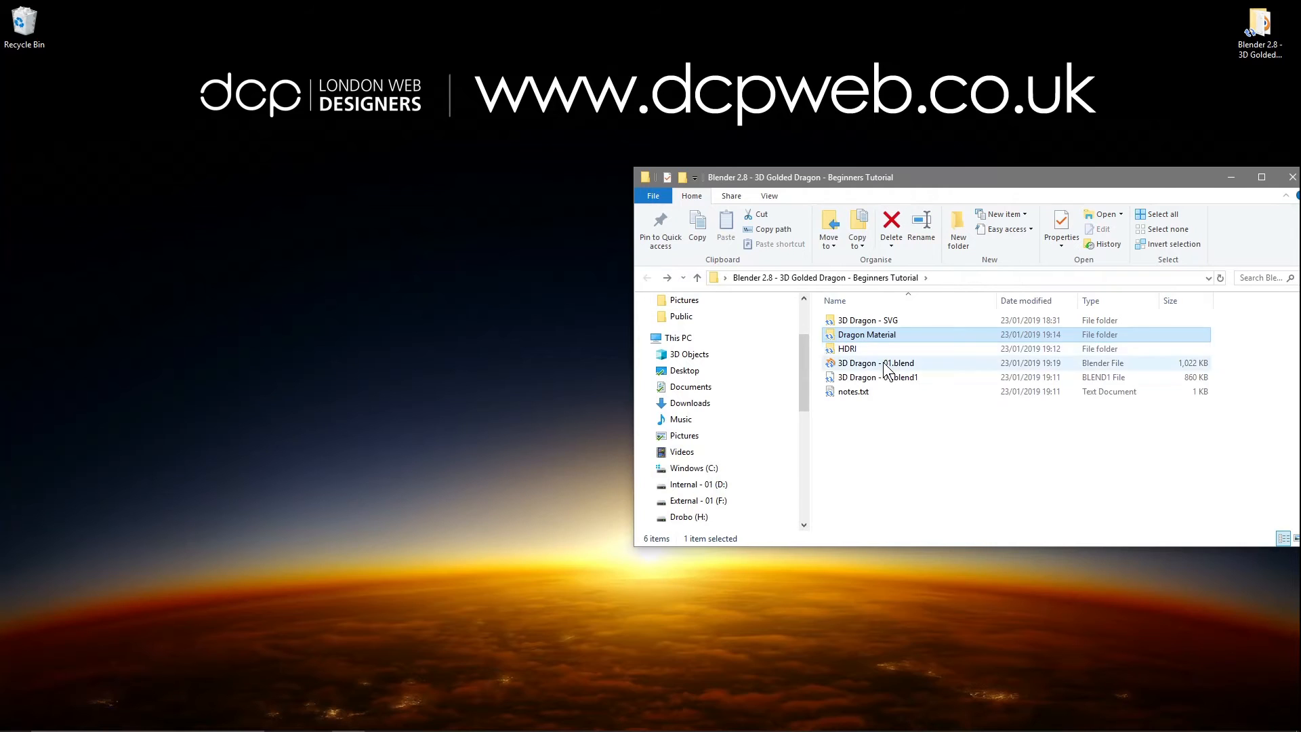
double_click(859, 349)
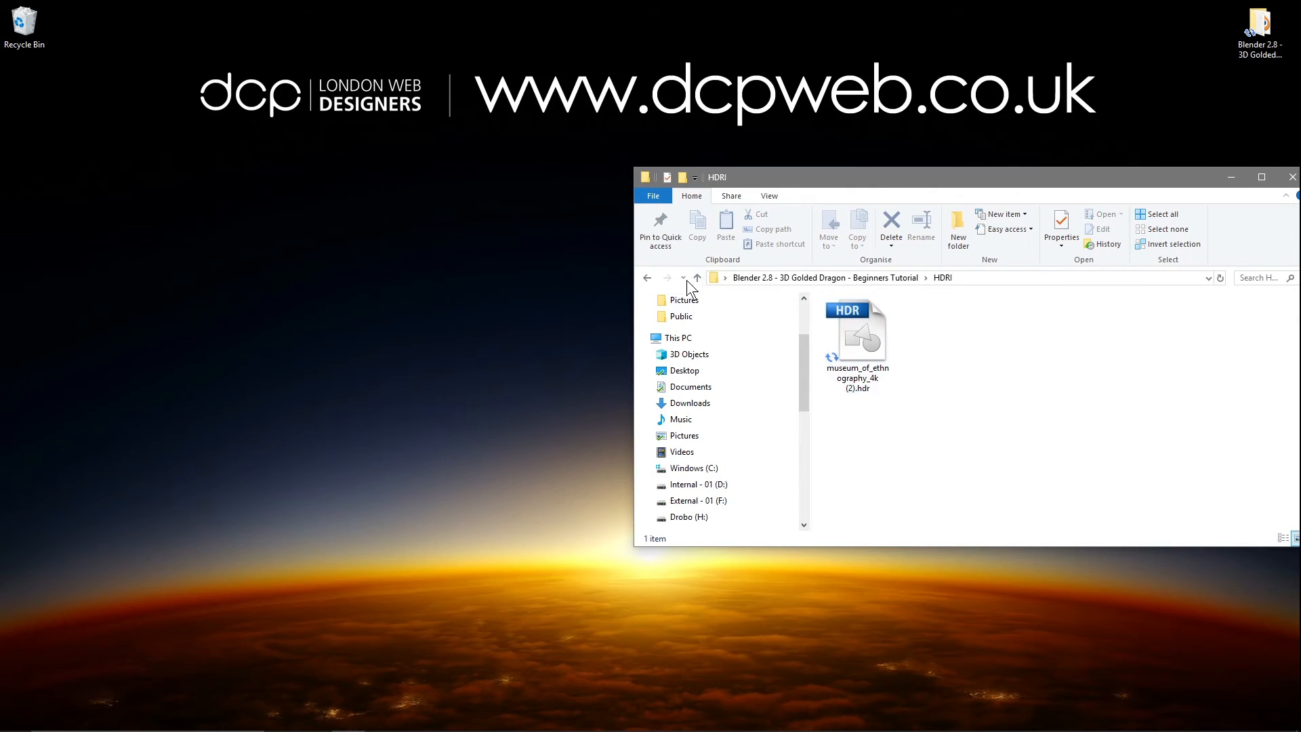
left_click(648, 277)
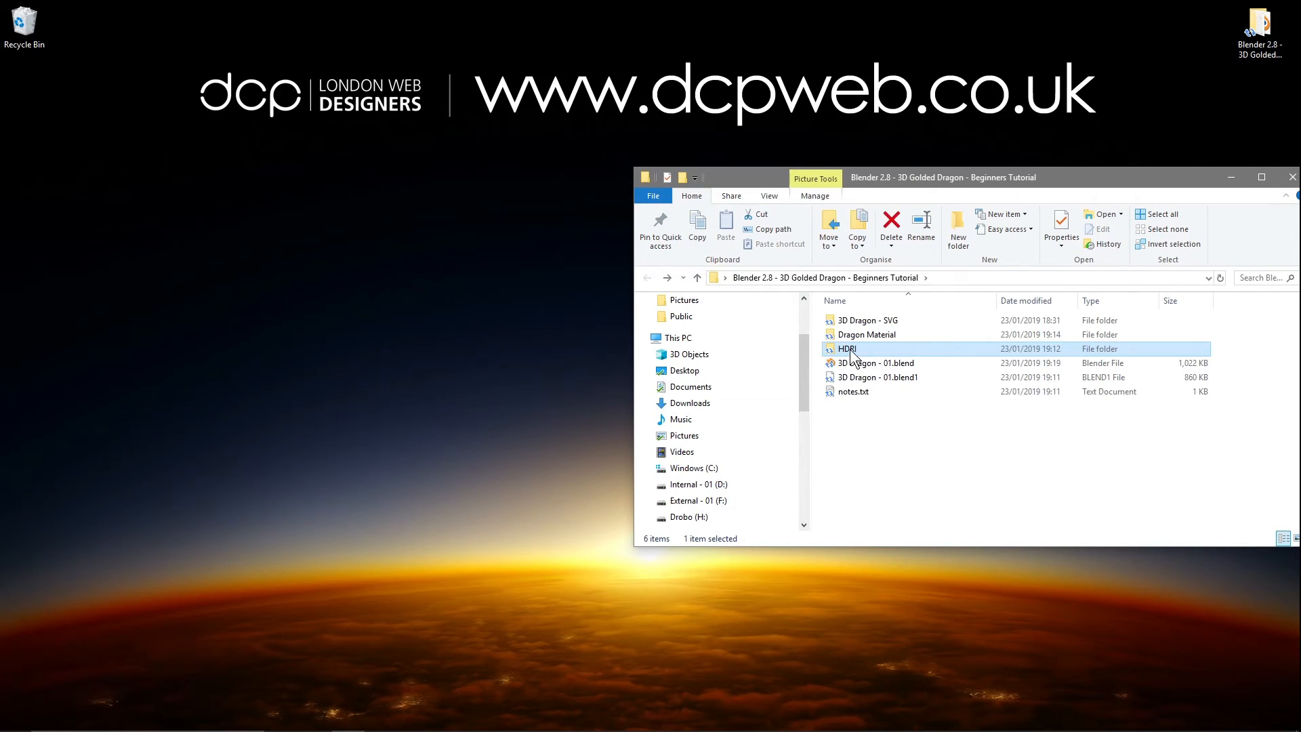
left_click(902, 407)
mouse_move(874, 724)
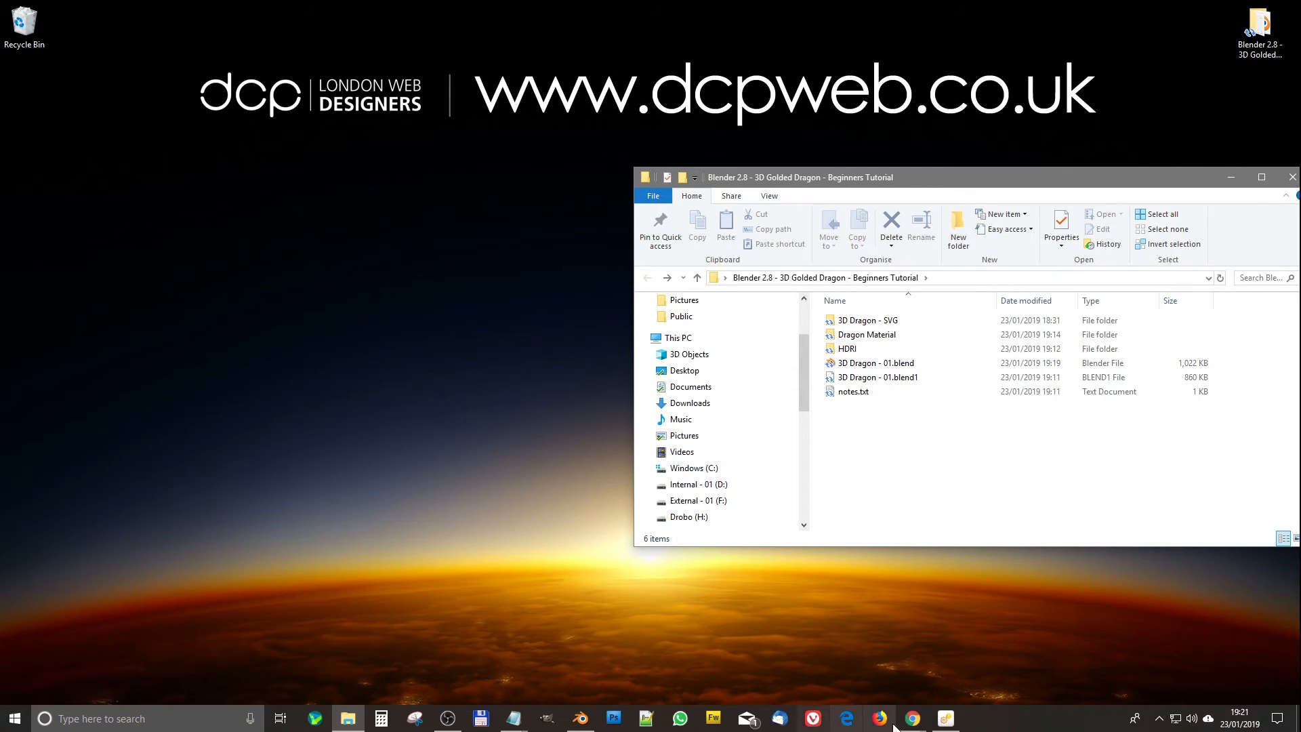
Switch back to Blender and enable nodes for the World surface
left_click(580, 719)
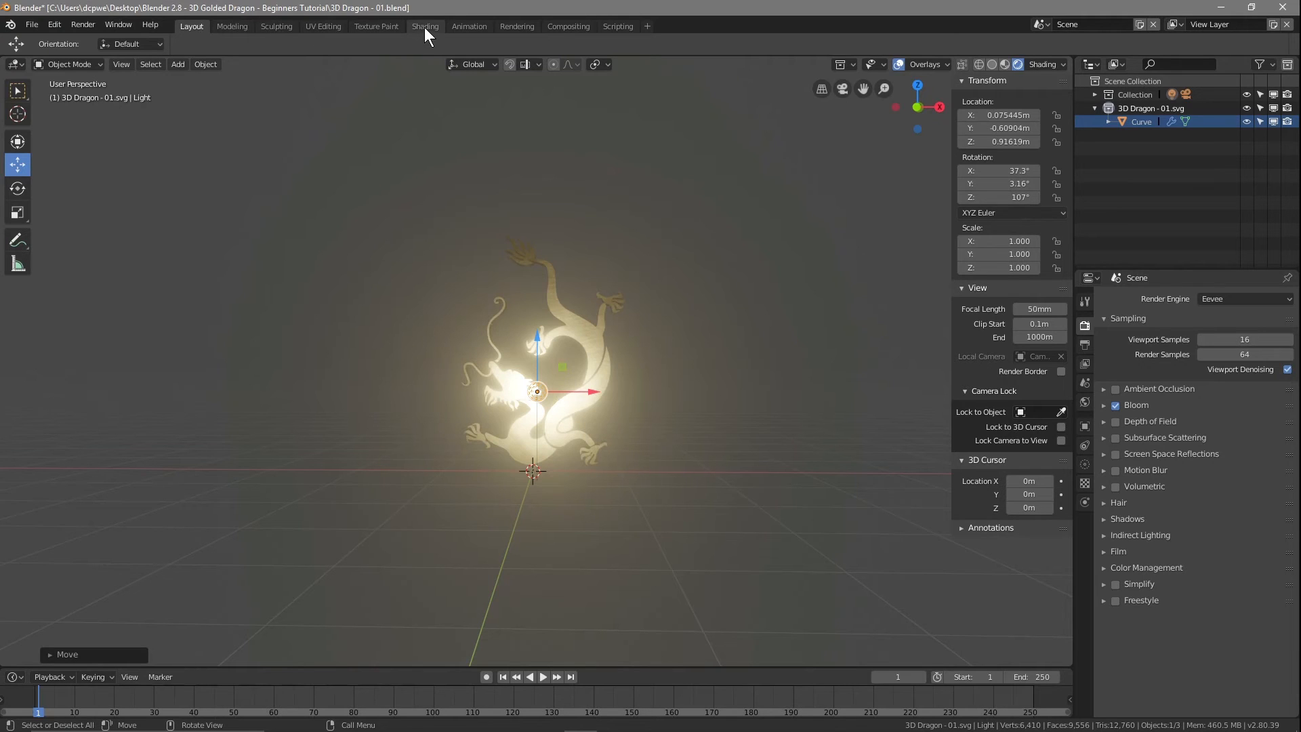
left_click(1085, 402)
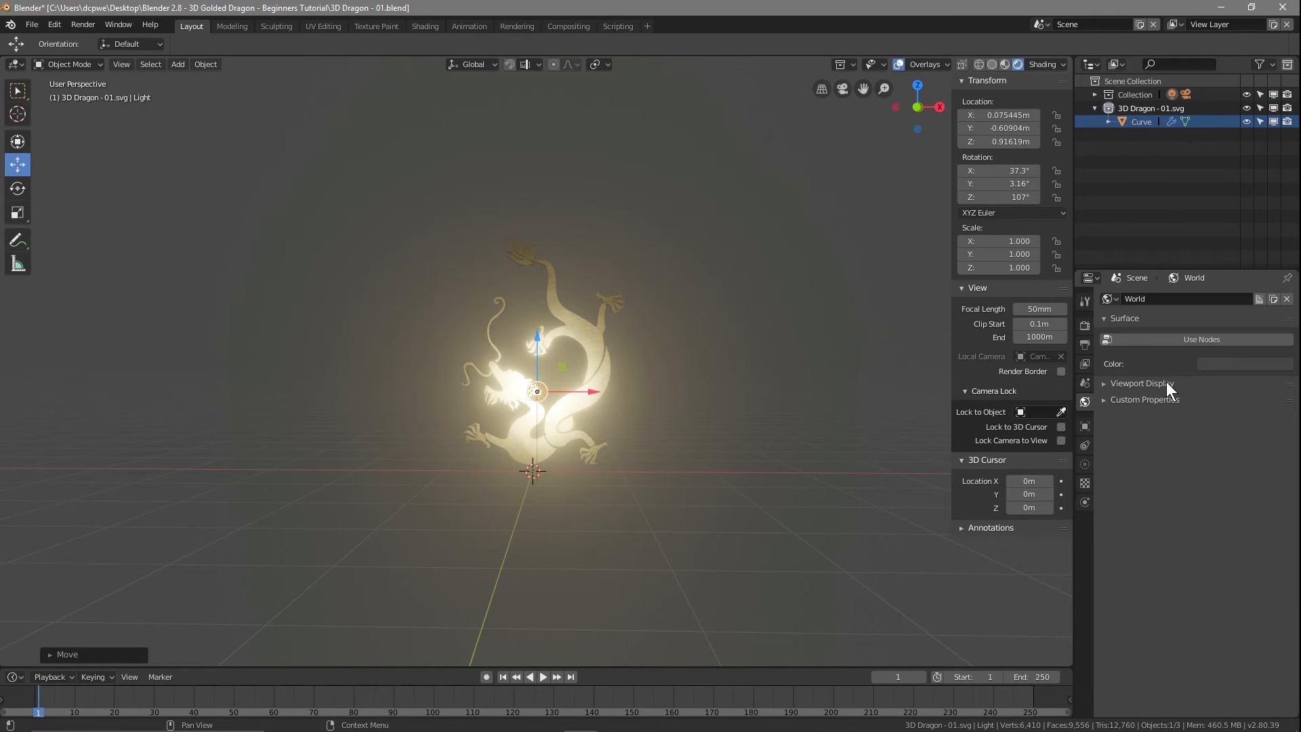
left_click(1202, 341)
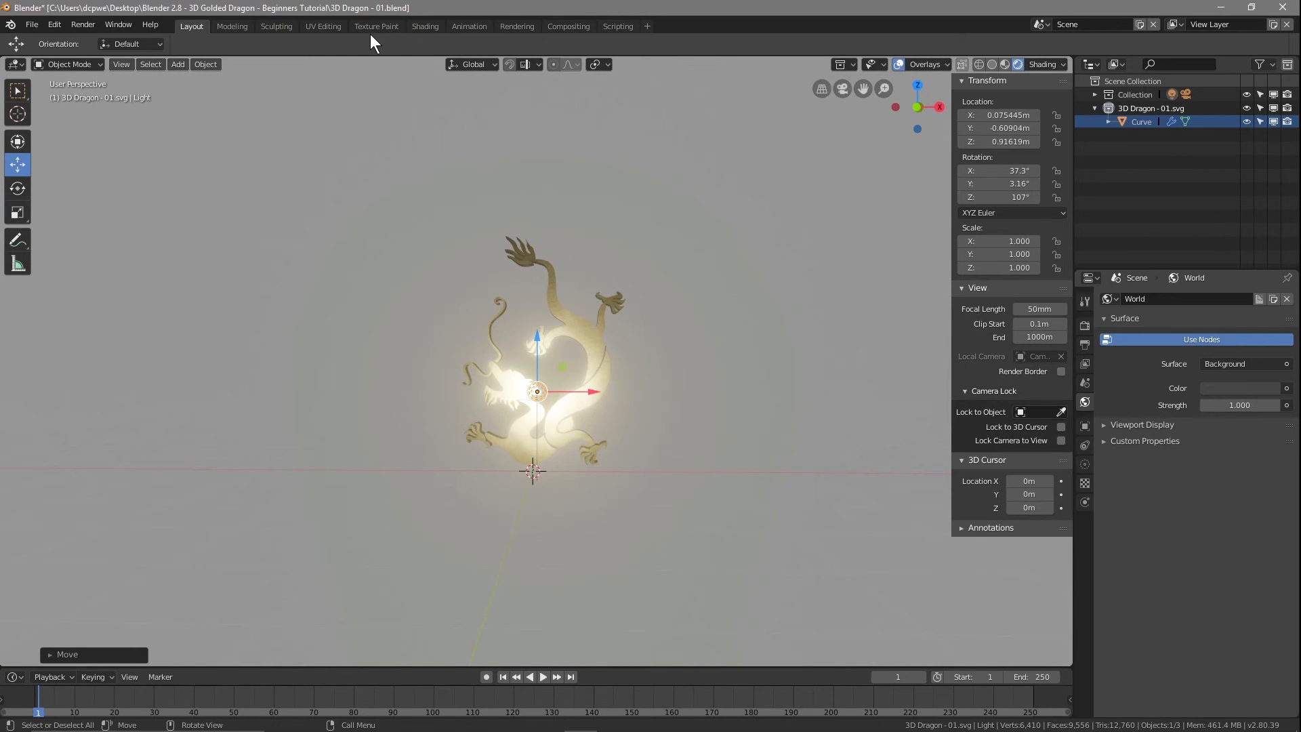
Show the World shader nodes in the Shading workspace and delete the Background node
left_click(416, 26)
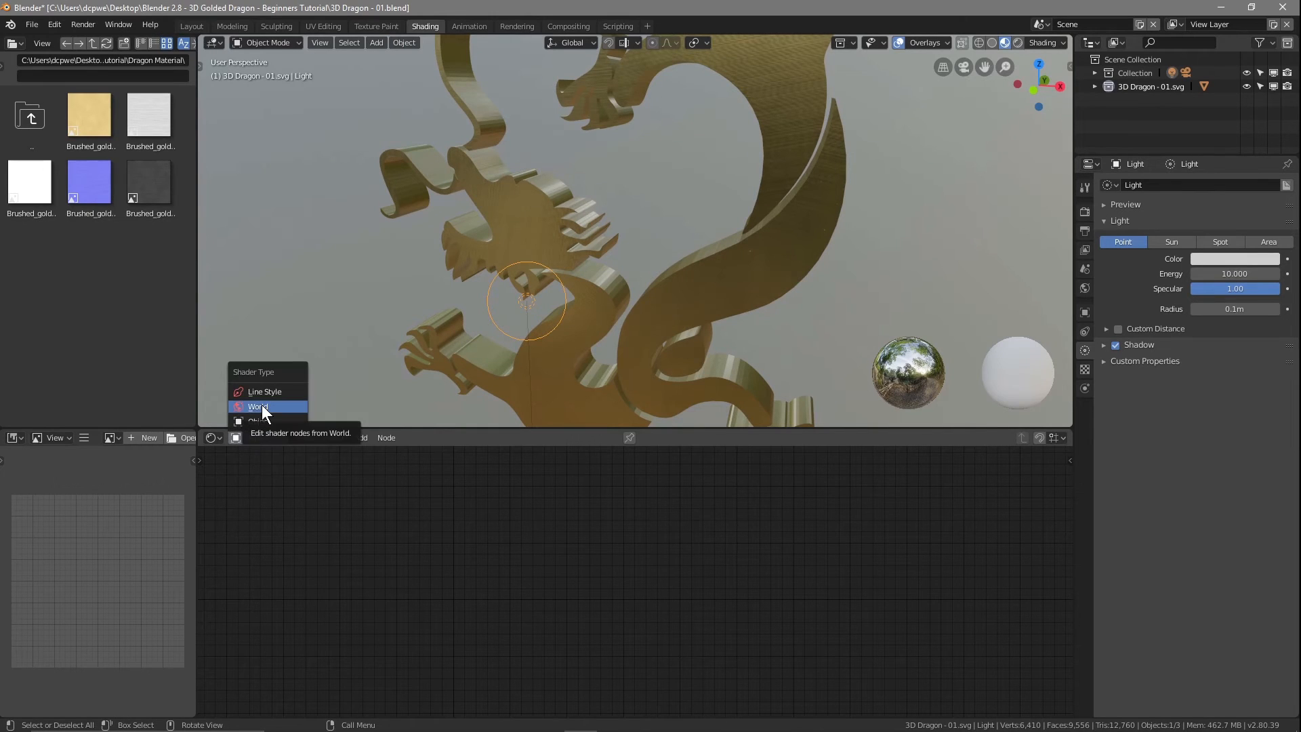
left_click(262, 405)
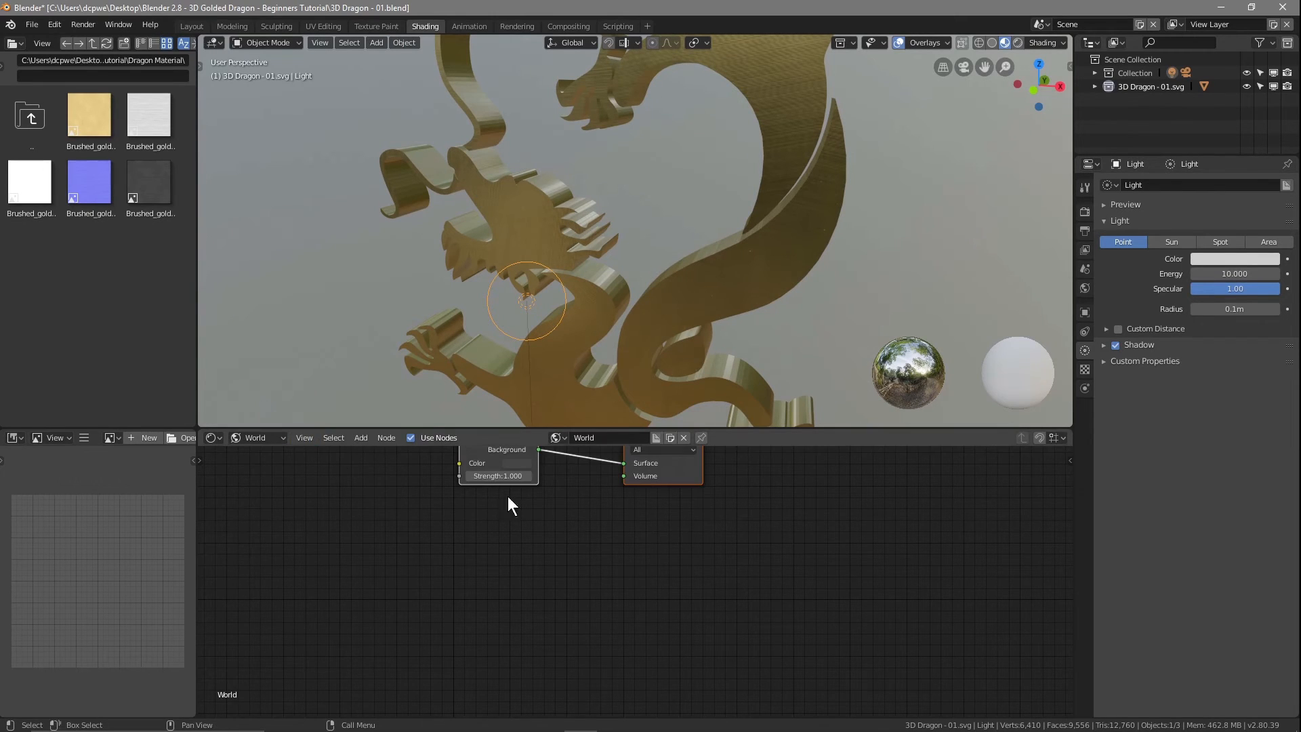
middle_click_drag(648, 532, 691, 596)
scroll(718, 616, "up", 5)
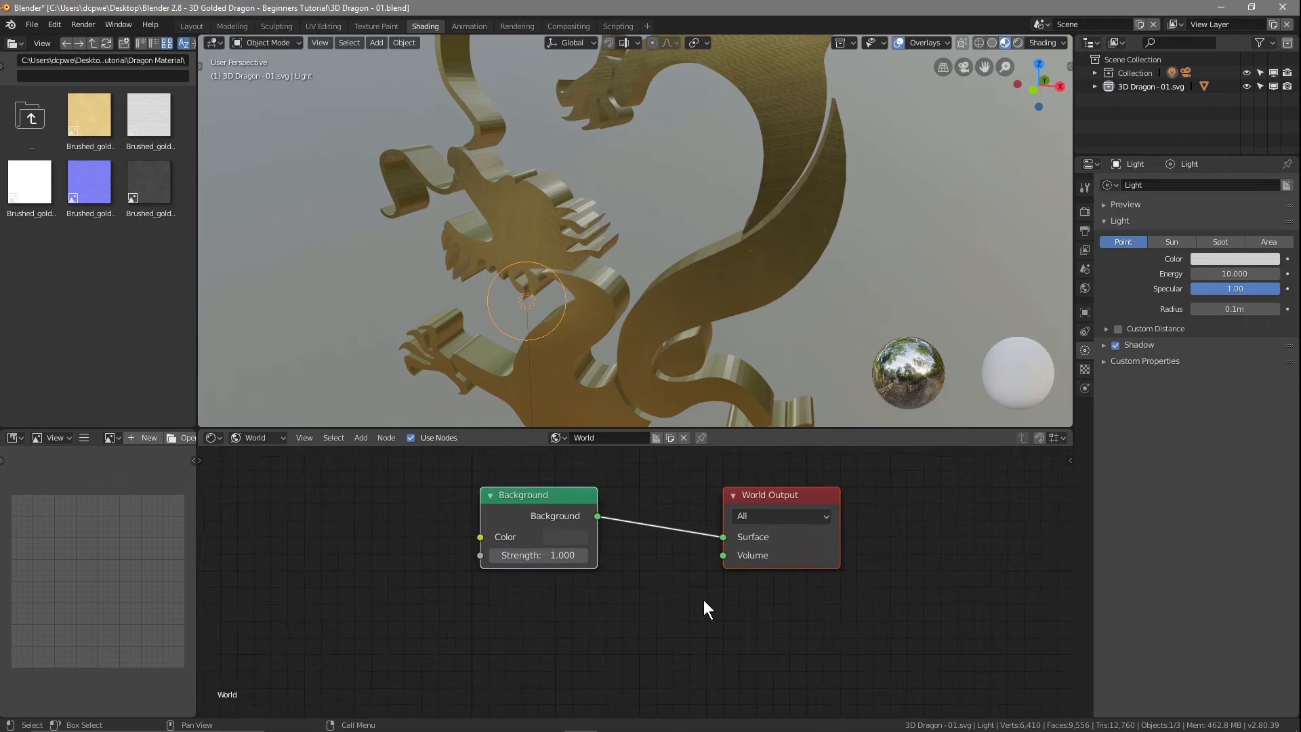
left_click_drag(515, 489, 498, 496)
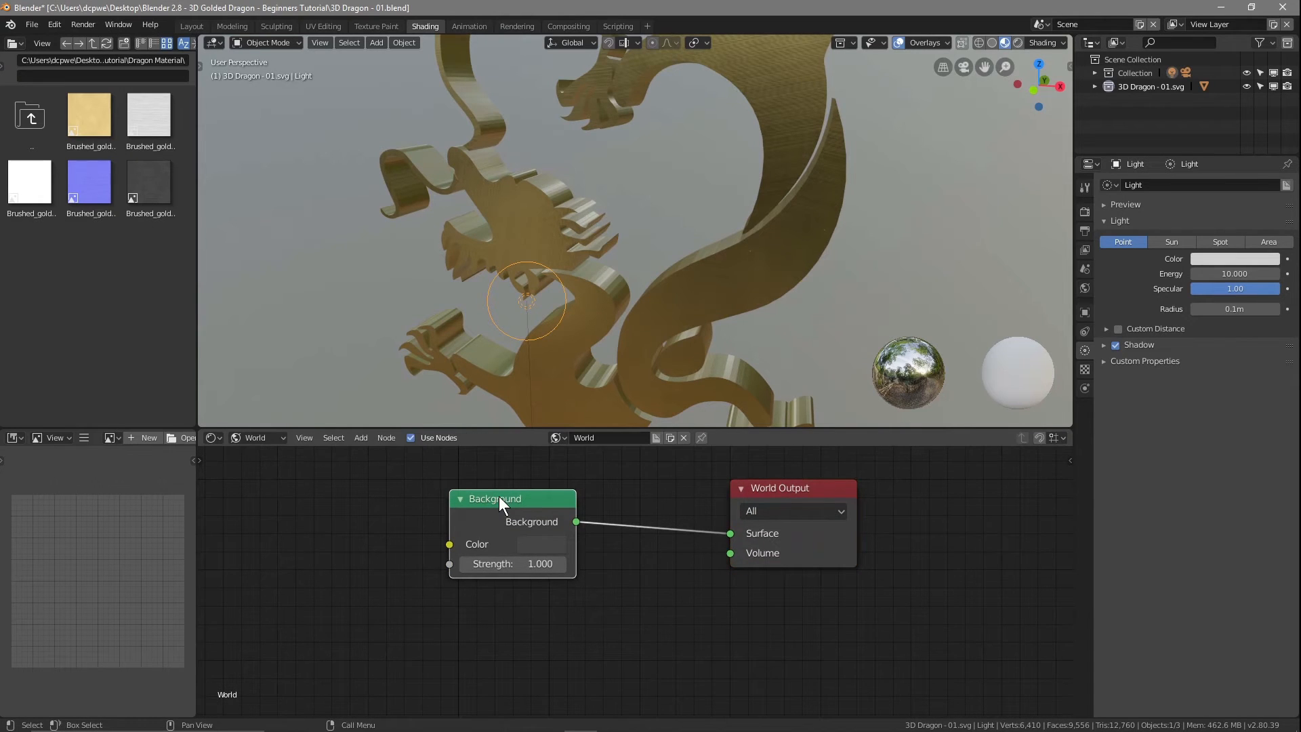
key("x")
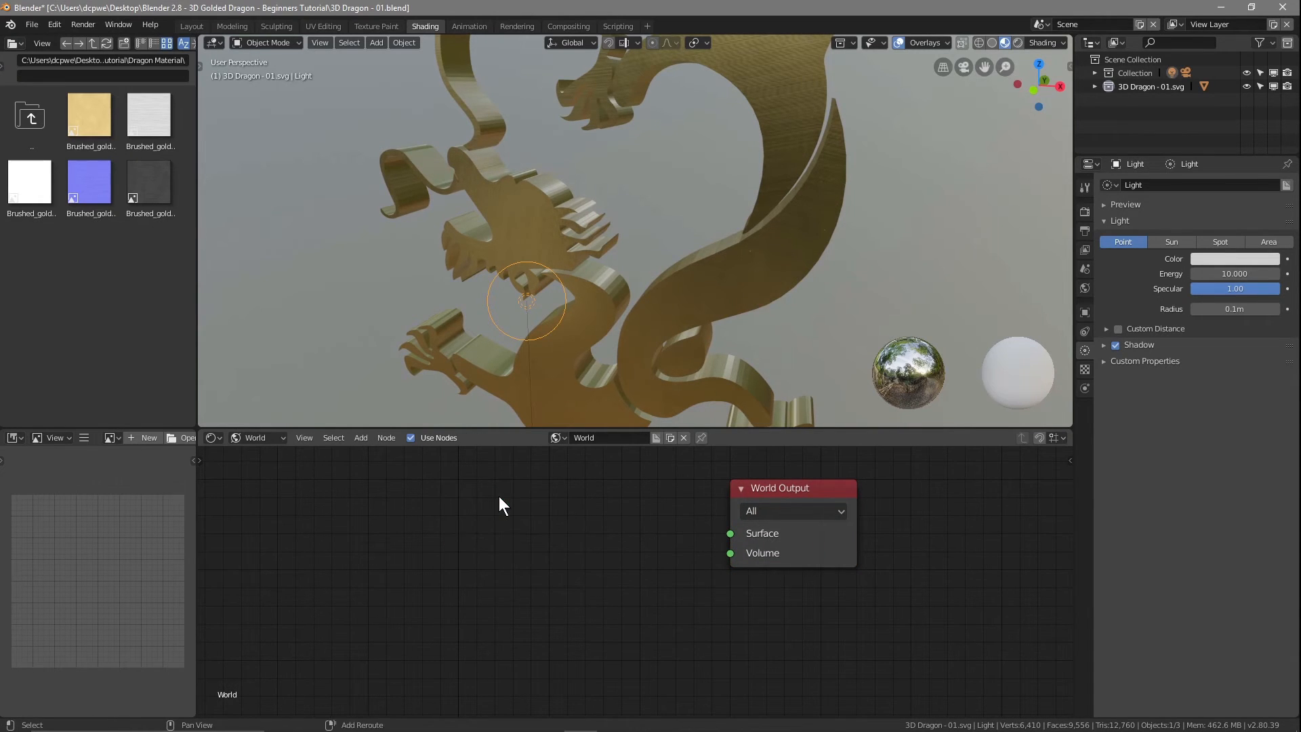
Add an Environment Texture node and connect its Color output to the World Output's Surface input
key("shift+a")
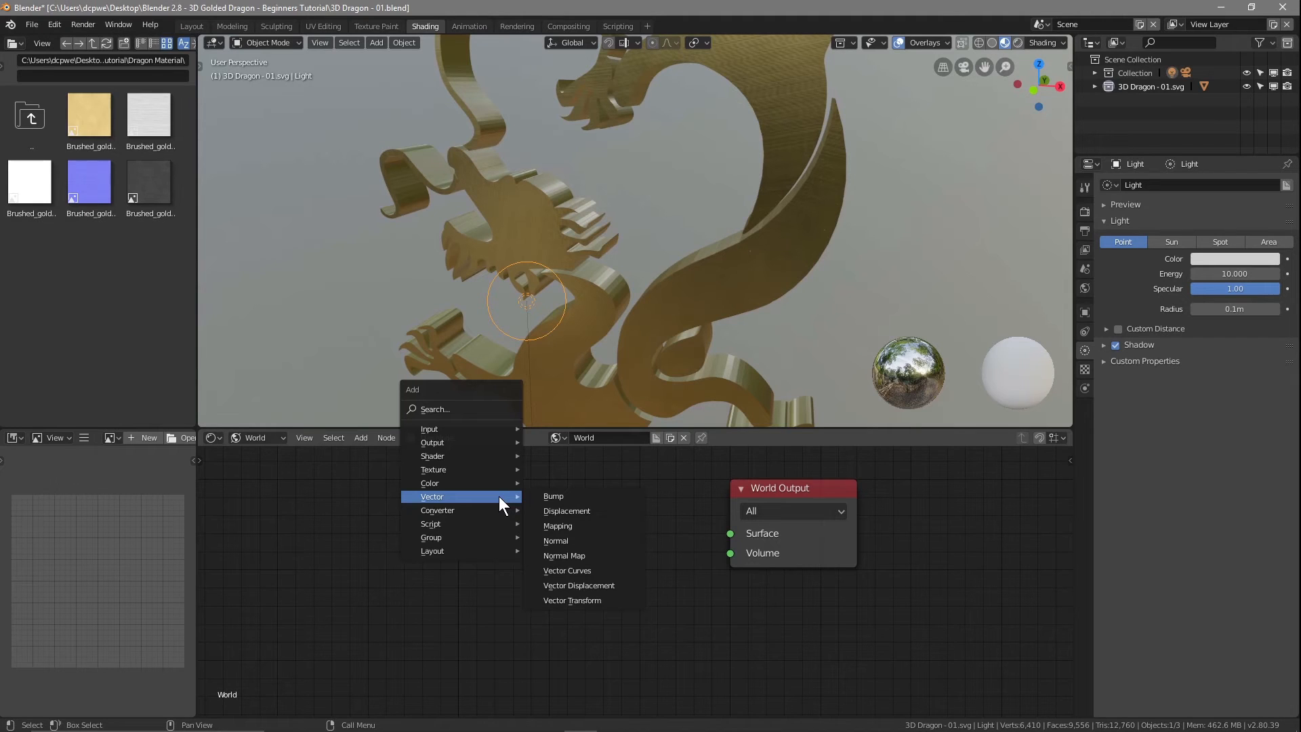
mouse_move(502, 470)
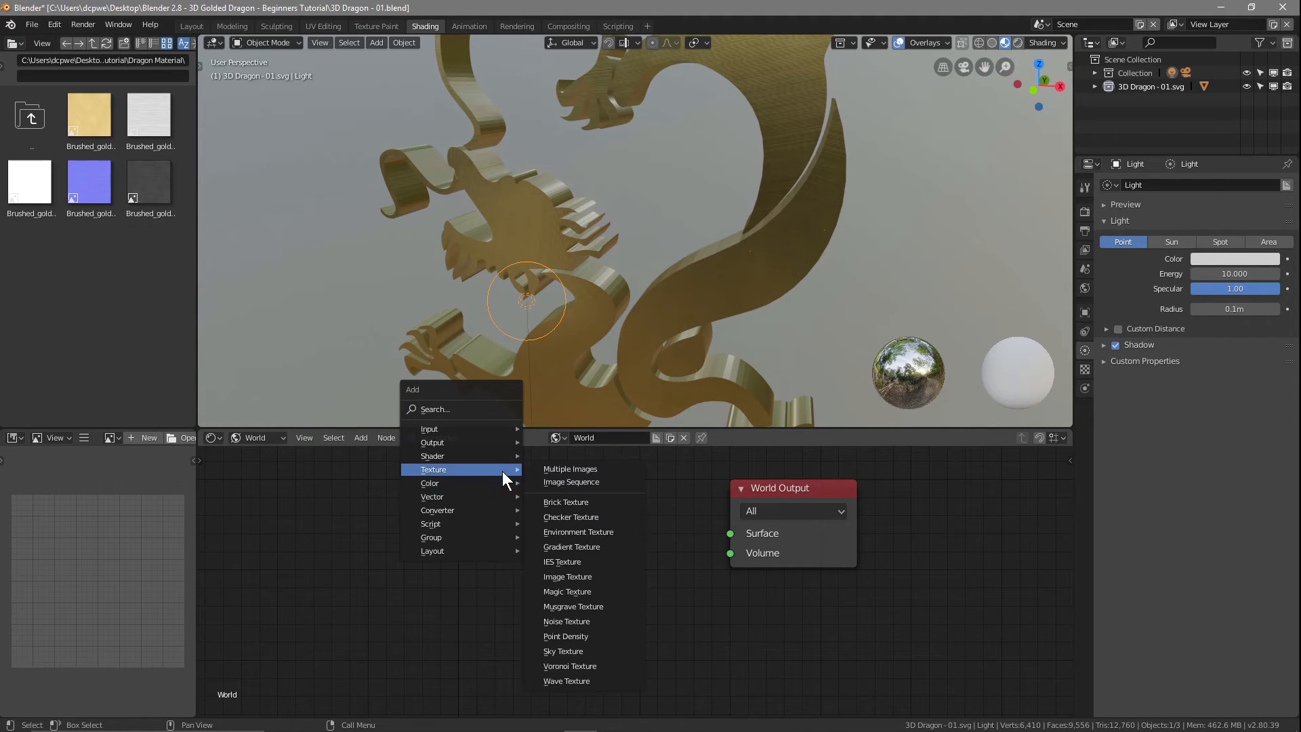
left_click(585, 526)
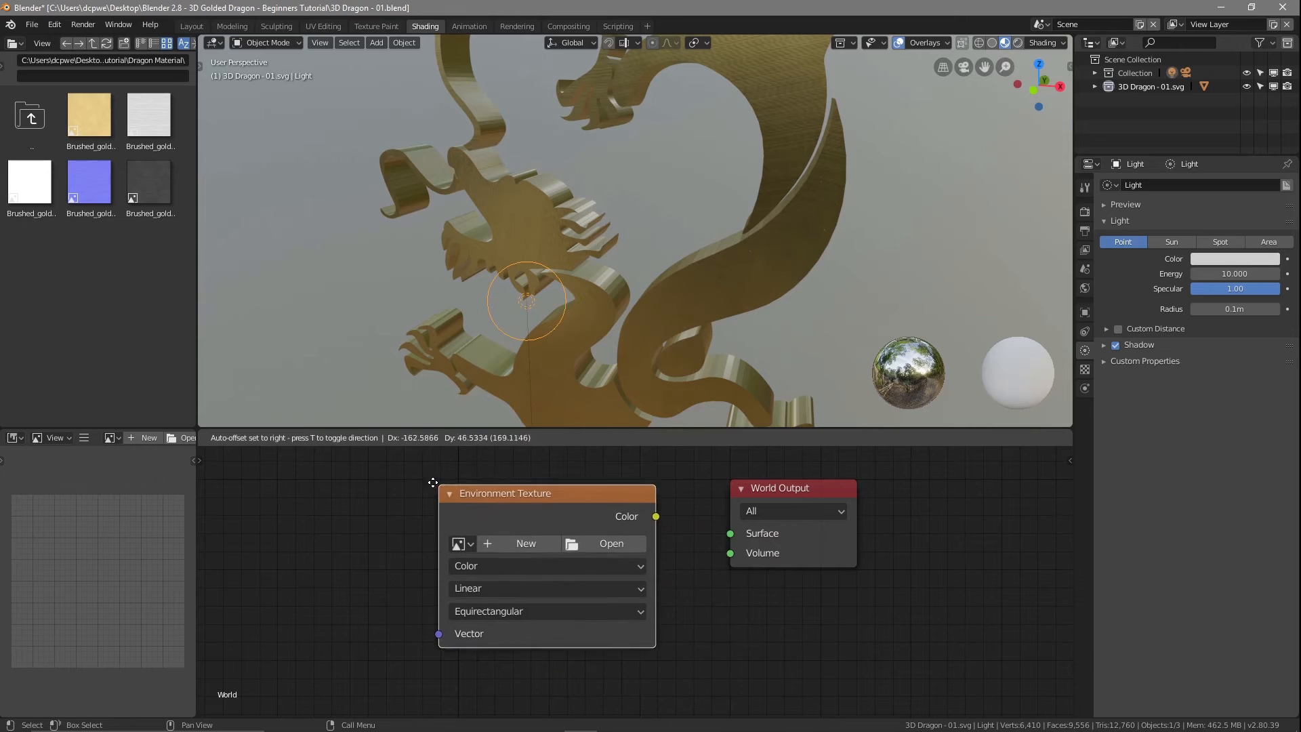
left_click(365, 466)
left_click_drag(587, 499, 730, 533)
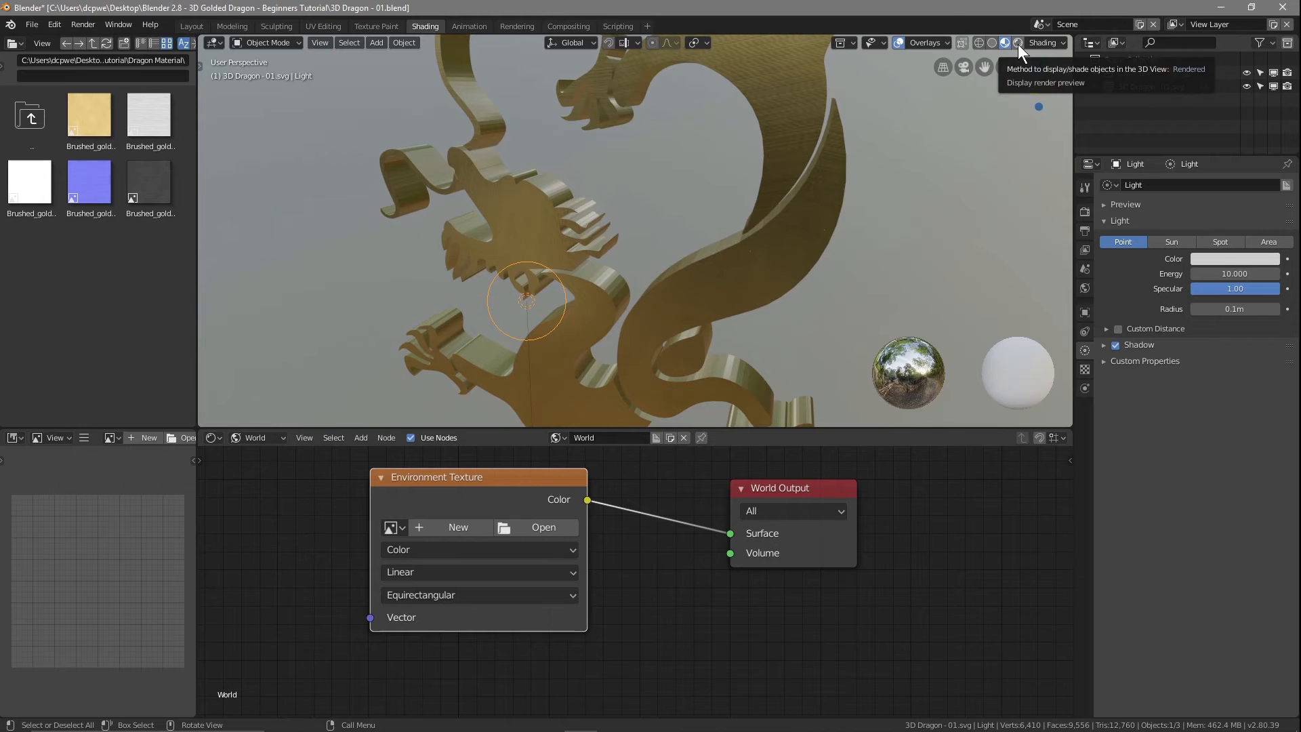
Show the viewport in Rendered shading and hide the Light from the viewport
mouse_move(631, 221)
middle_mouse_down()
mouse_move(702, 214)
mouse_move(687, 210)
middle_mouse_up()
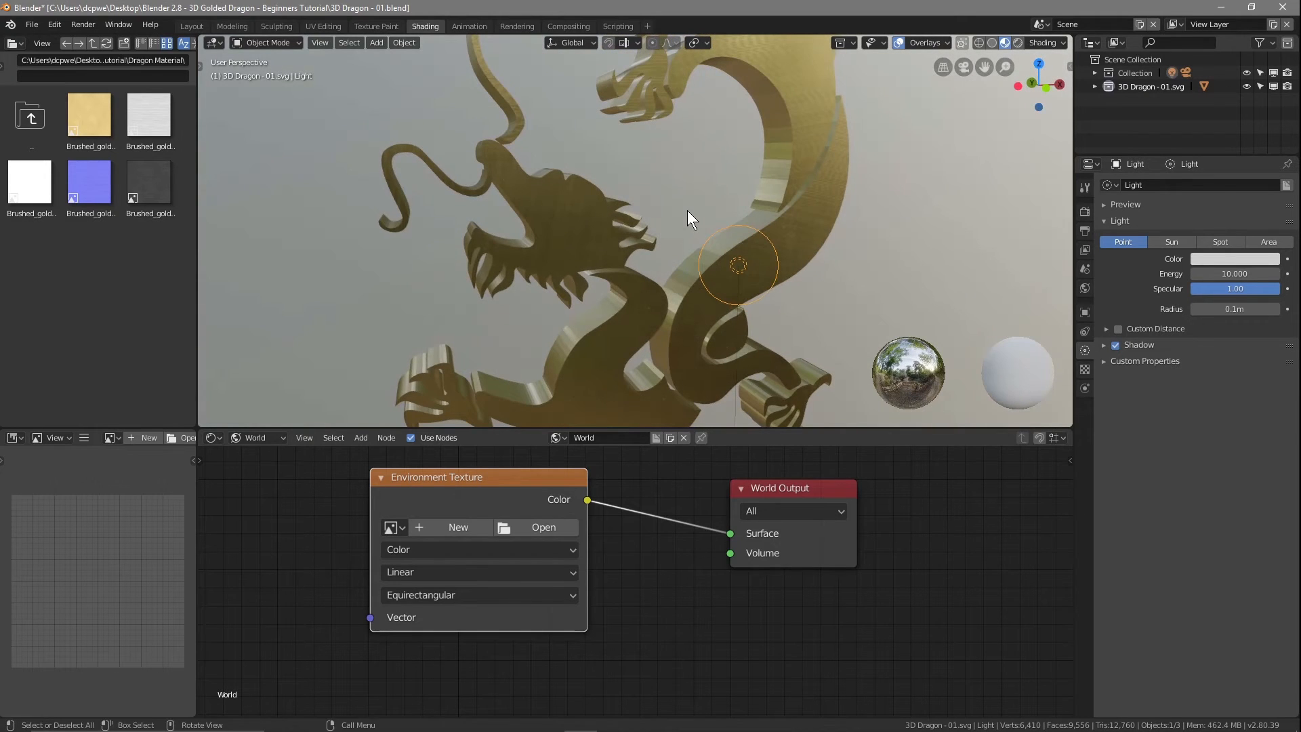
left_click(1019, 43)
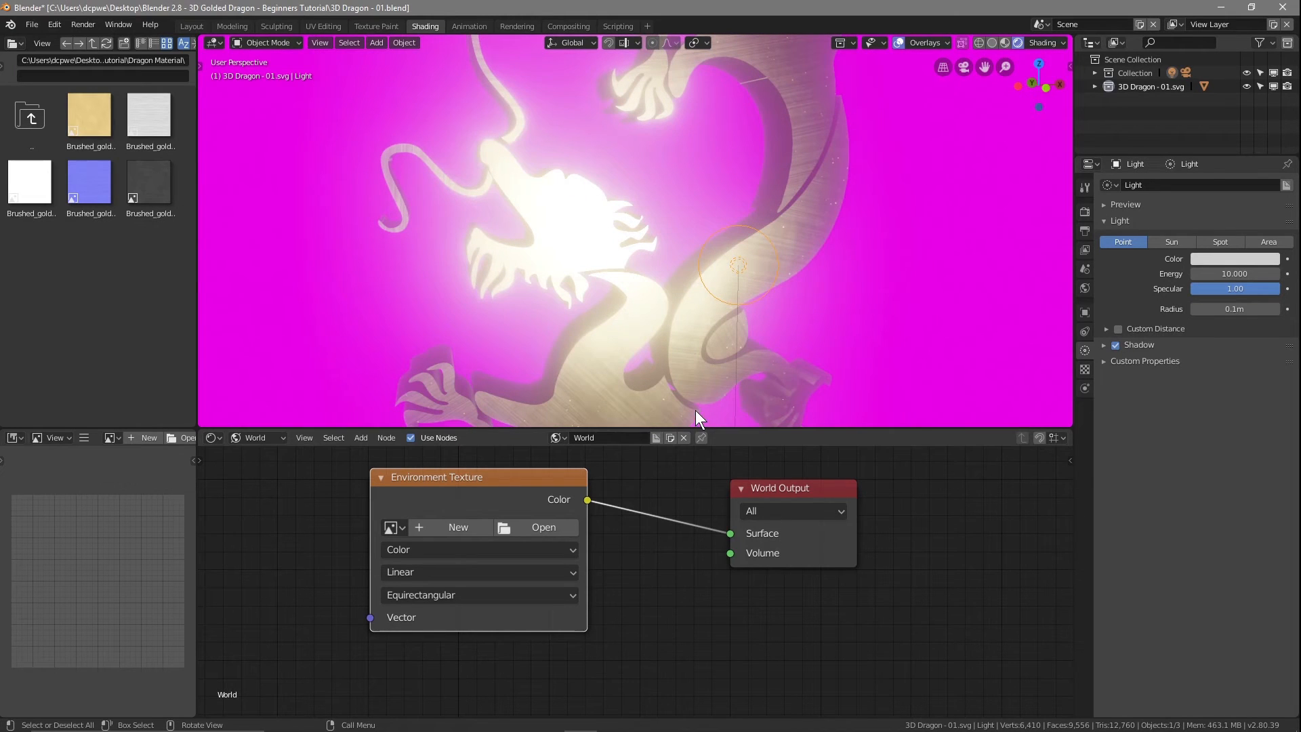
left_click(1094, 72)
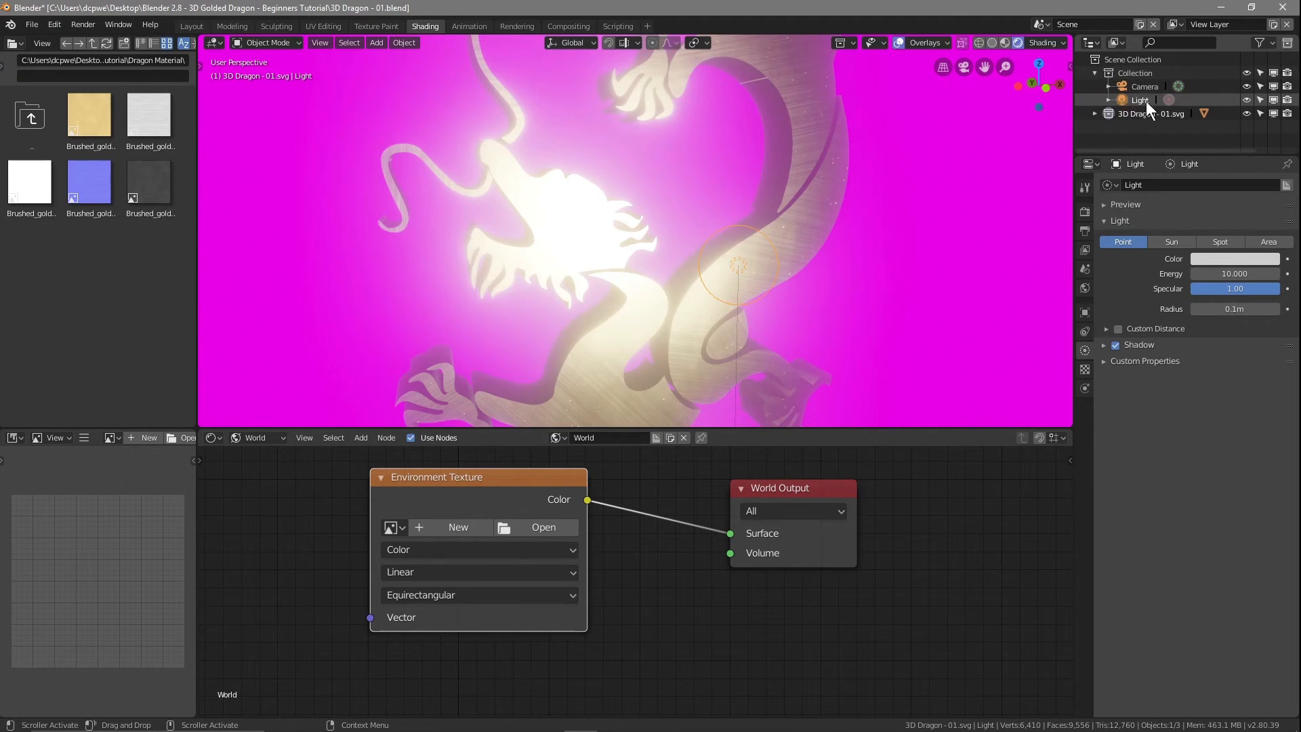
left_click(1246, 100)
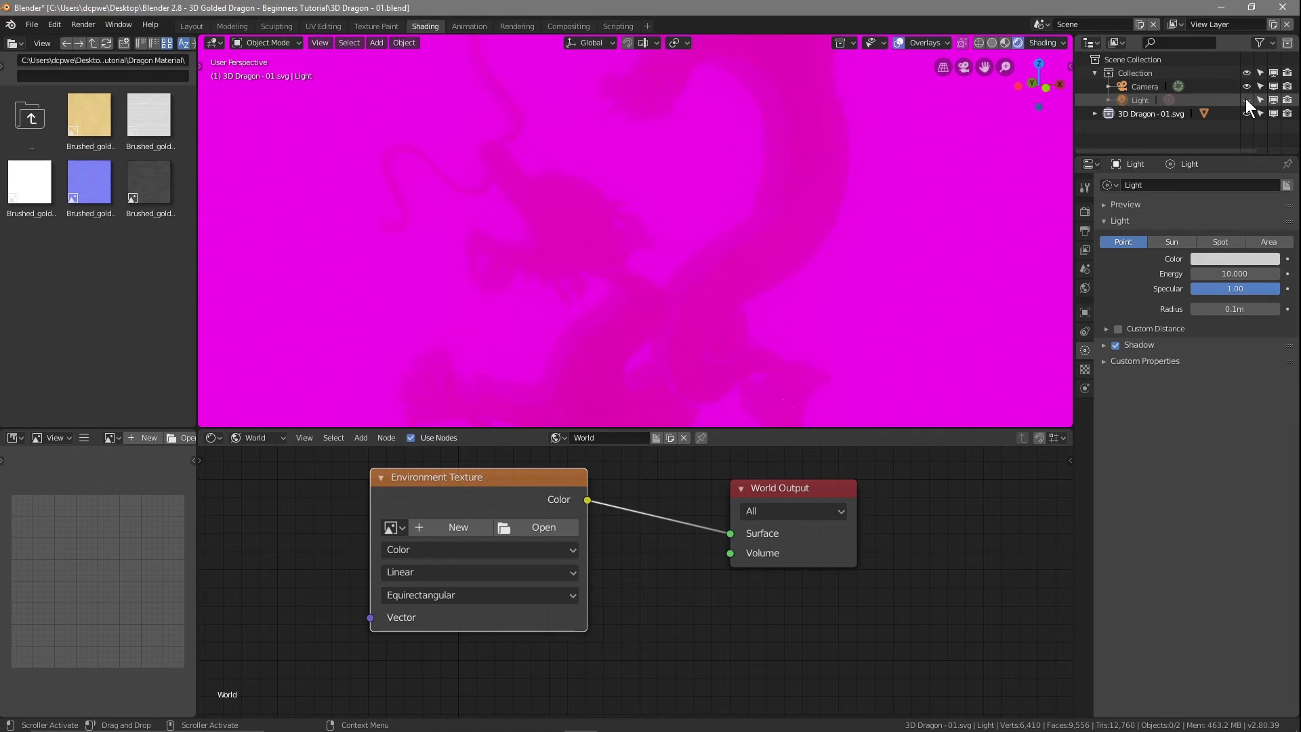
Load museum_of_ethnography_4k (2).hdr from the project's HDRI folder into the Environment Texture node
left_click(546, 526)
left_click(197, 132)
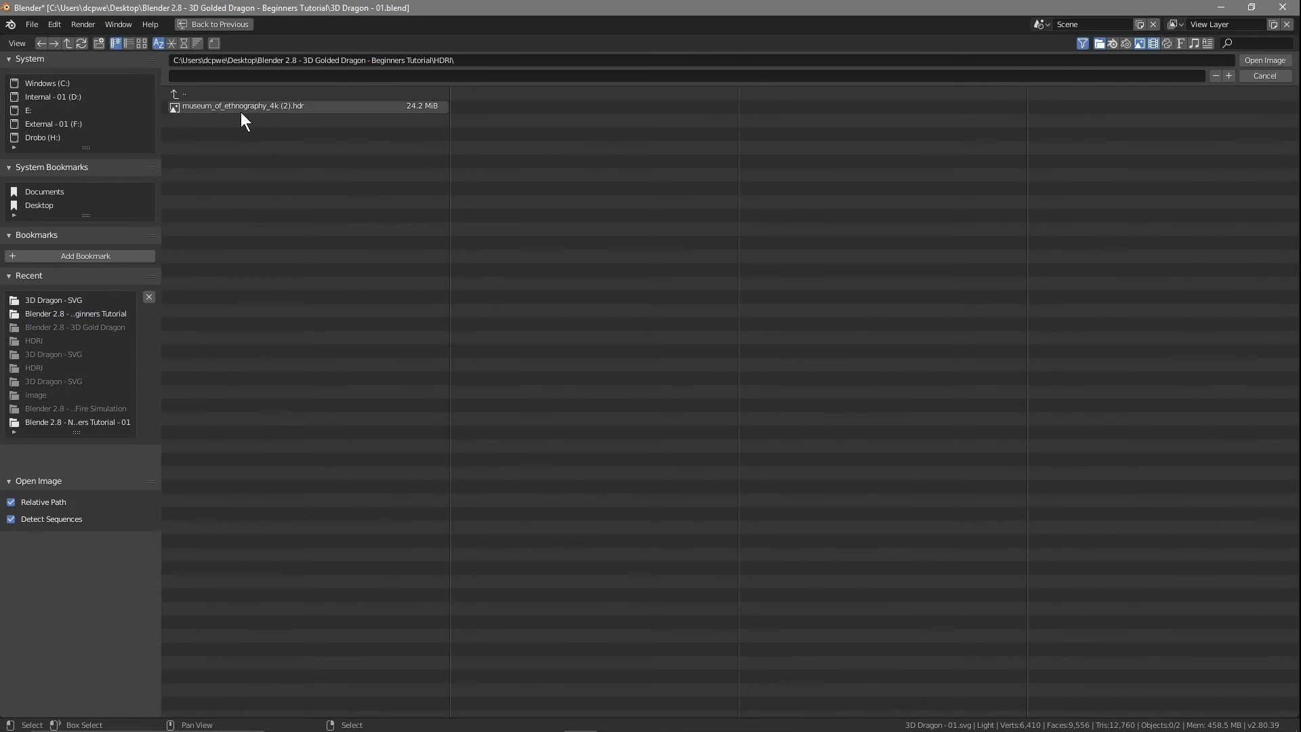
left_click(234, 108)
left_click(1257, 63)
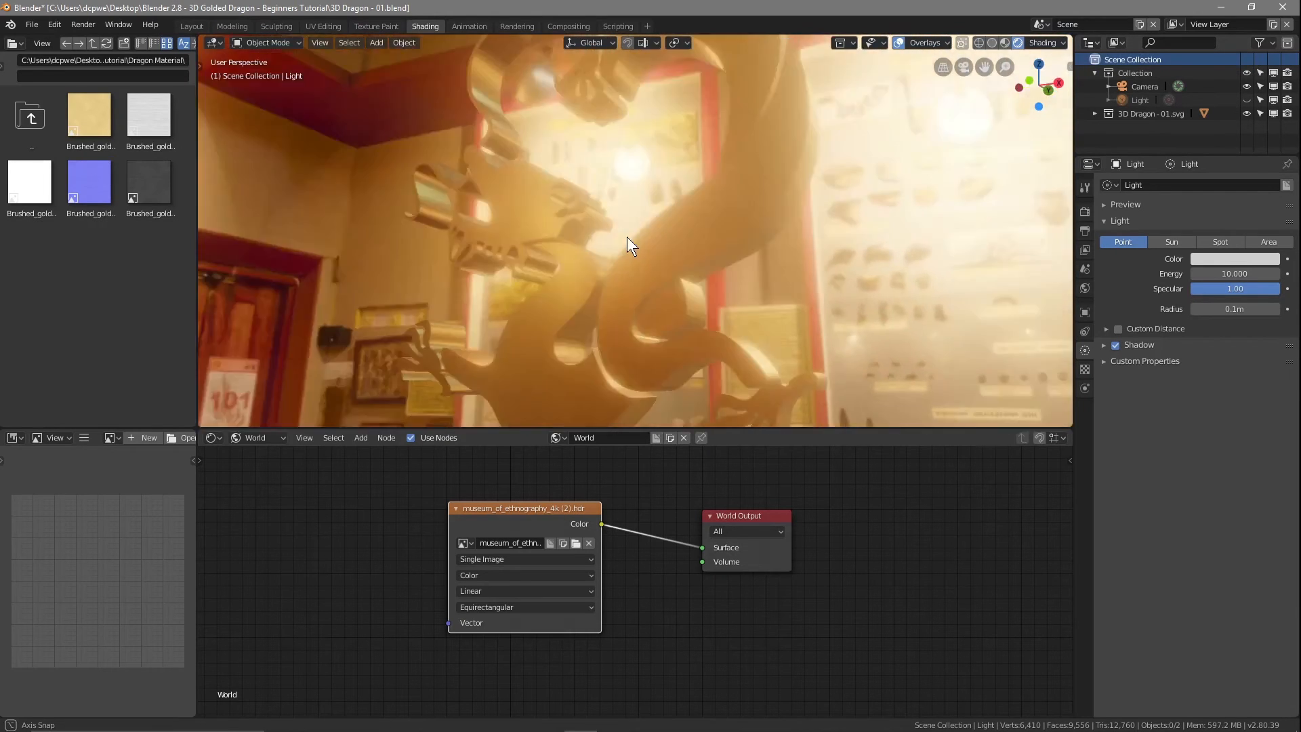
Compare the material preview with the Rendered view and examine the HDRI lighting on the dragon from several angles
middle_click_drag(627, 237, 656, 272)
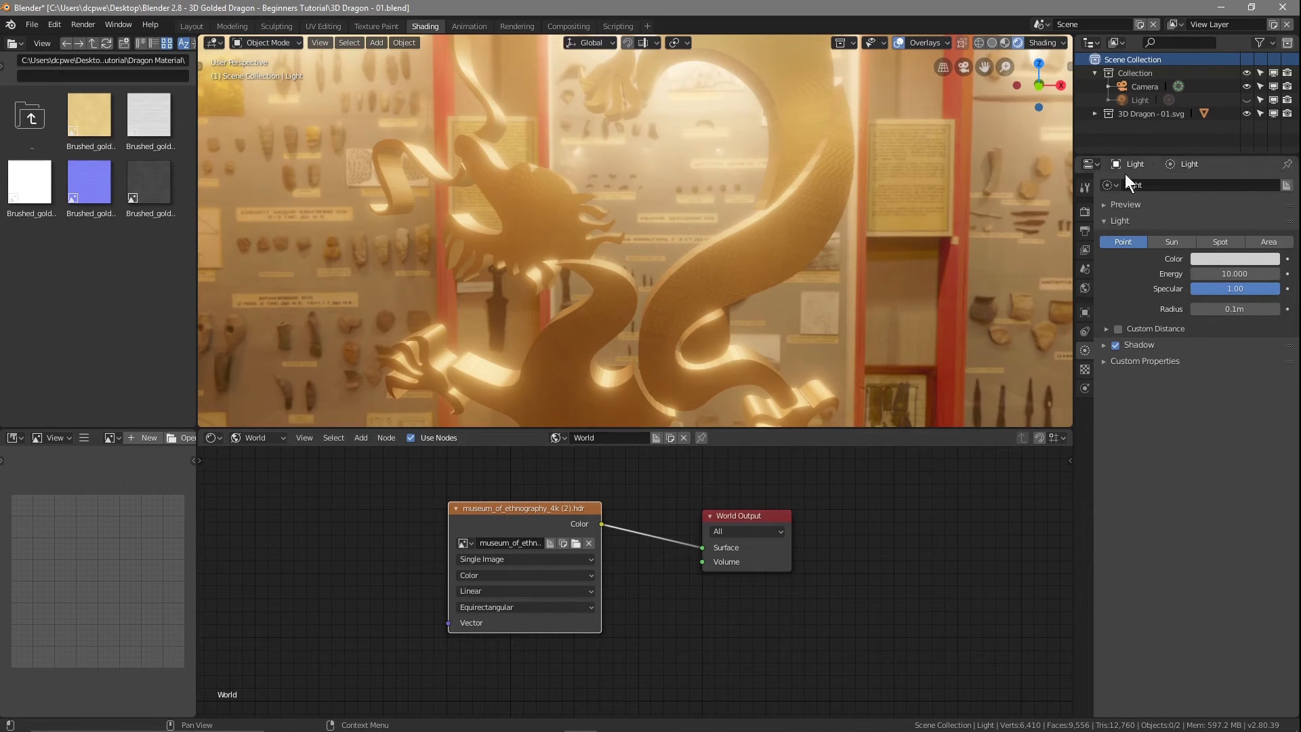
left_click(1005, 42)
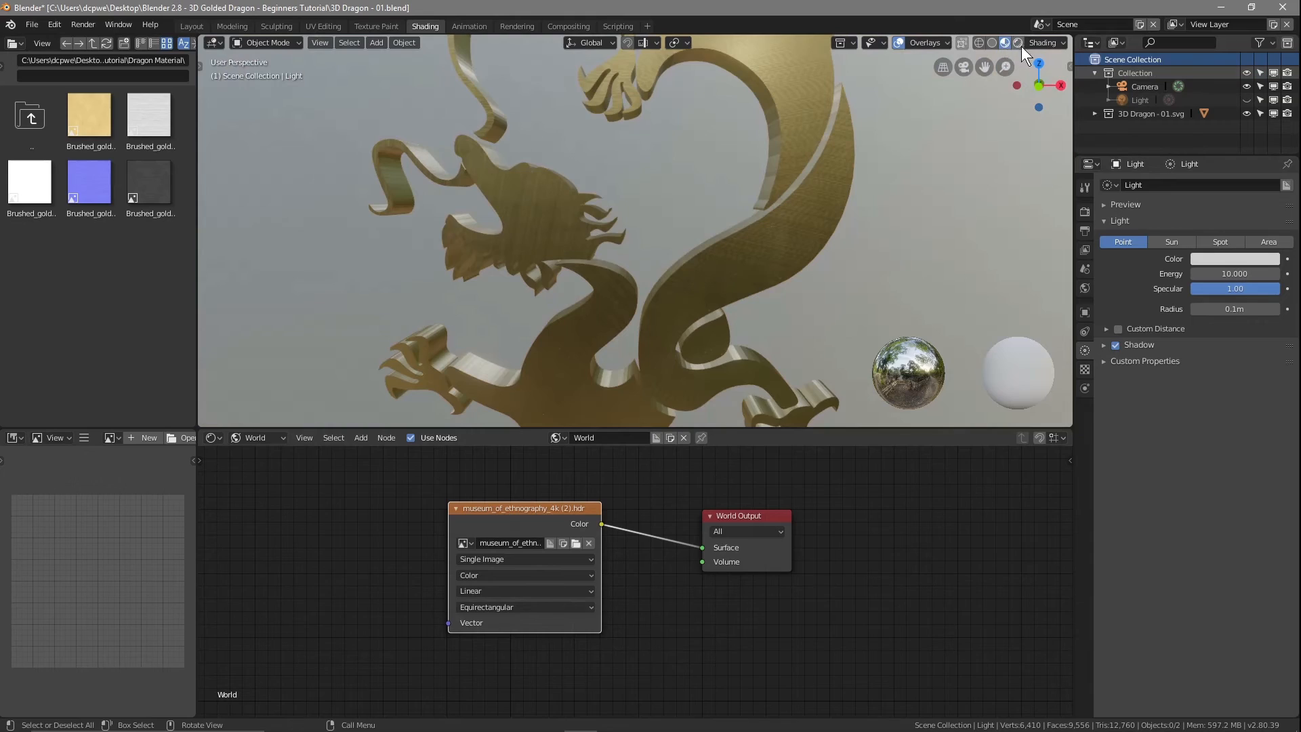
left_click(1017, 43)
middle_click_drag(672, 229, 356, 50)
mouse_move(576, 279)
middle_mouse_down()
mouse_move(653, 275)
mouse_move(689, 307)
mouse_move(556, 271)
middle_mouse_up()
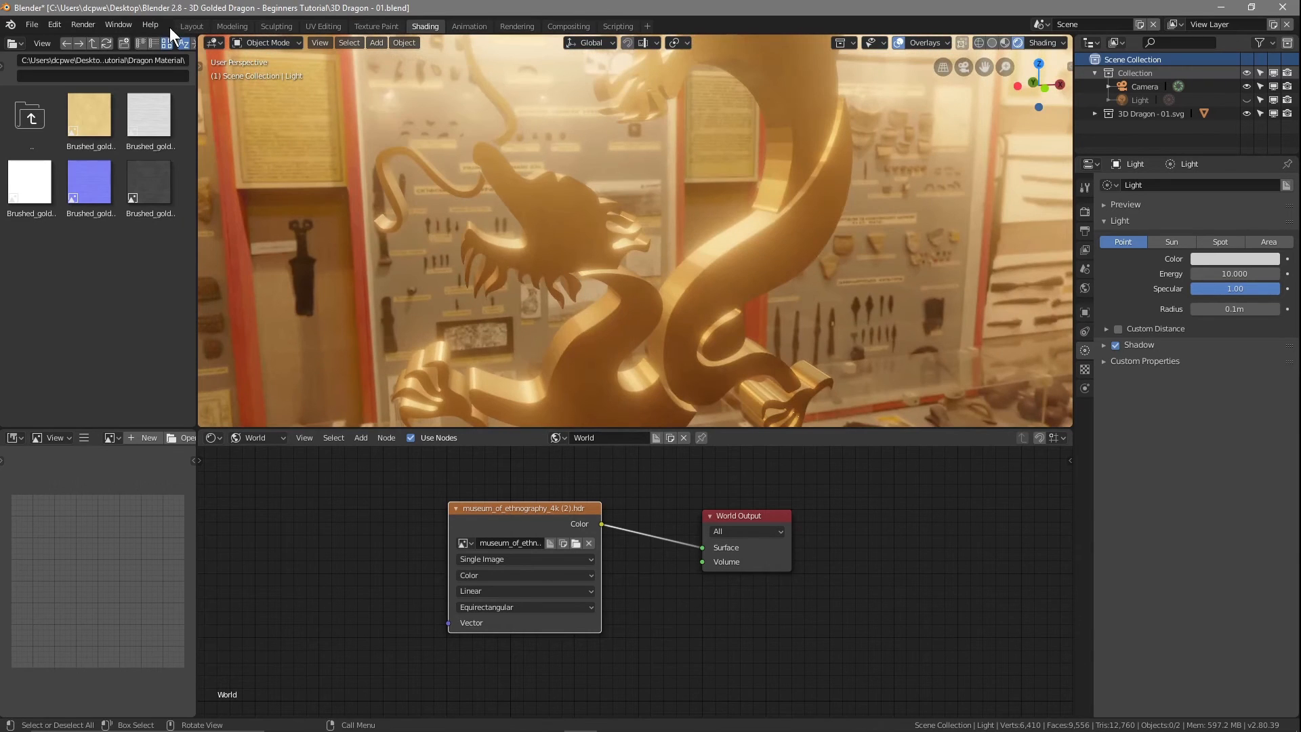
Return to the Layout workspace, check the dragon against the HDRI background, and render a test image
left_click(192, 26)
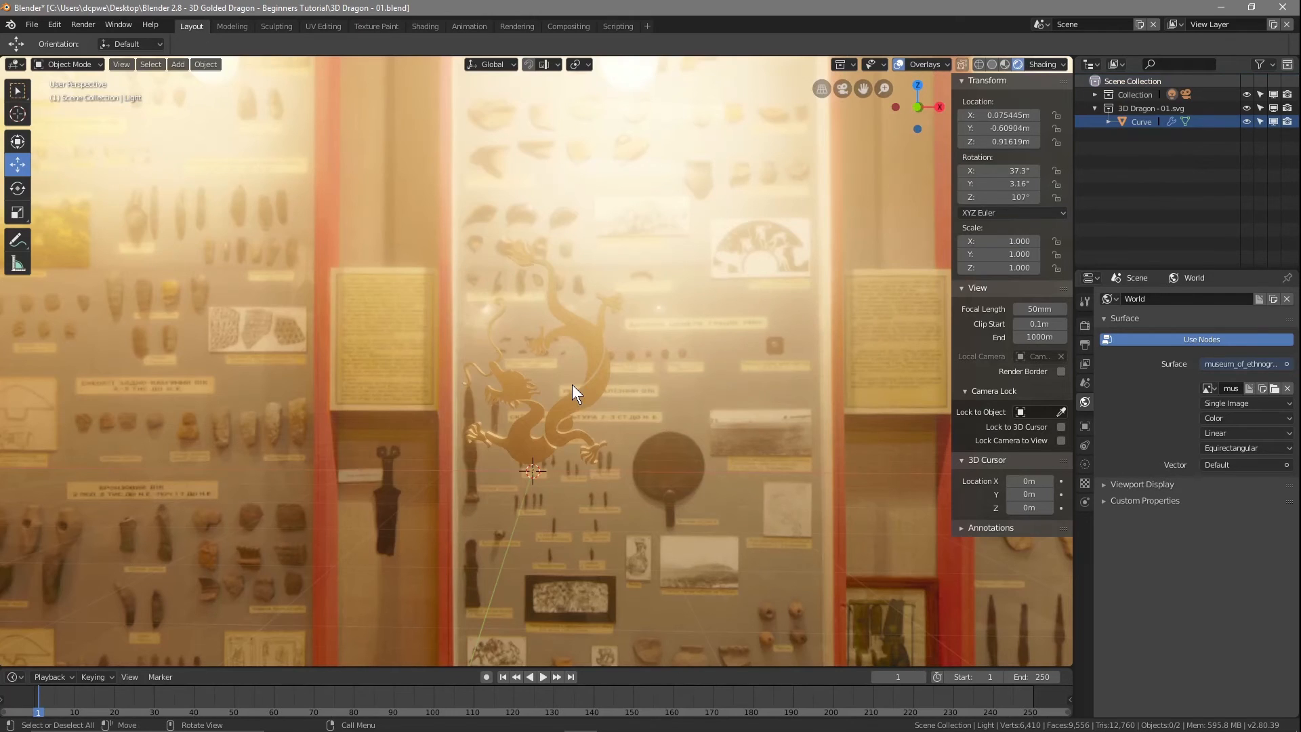
scroll(571, 384, "up", 2)
middle_click_drag(231, 338, 235, 367)
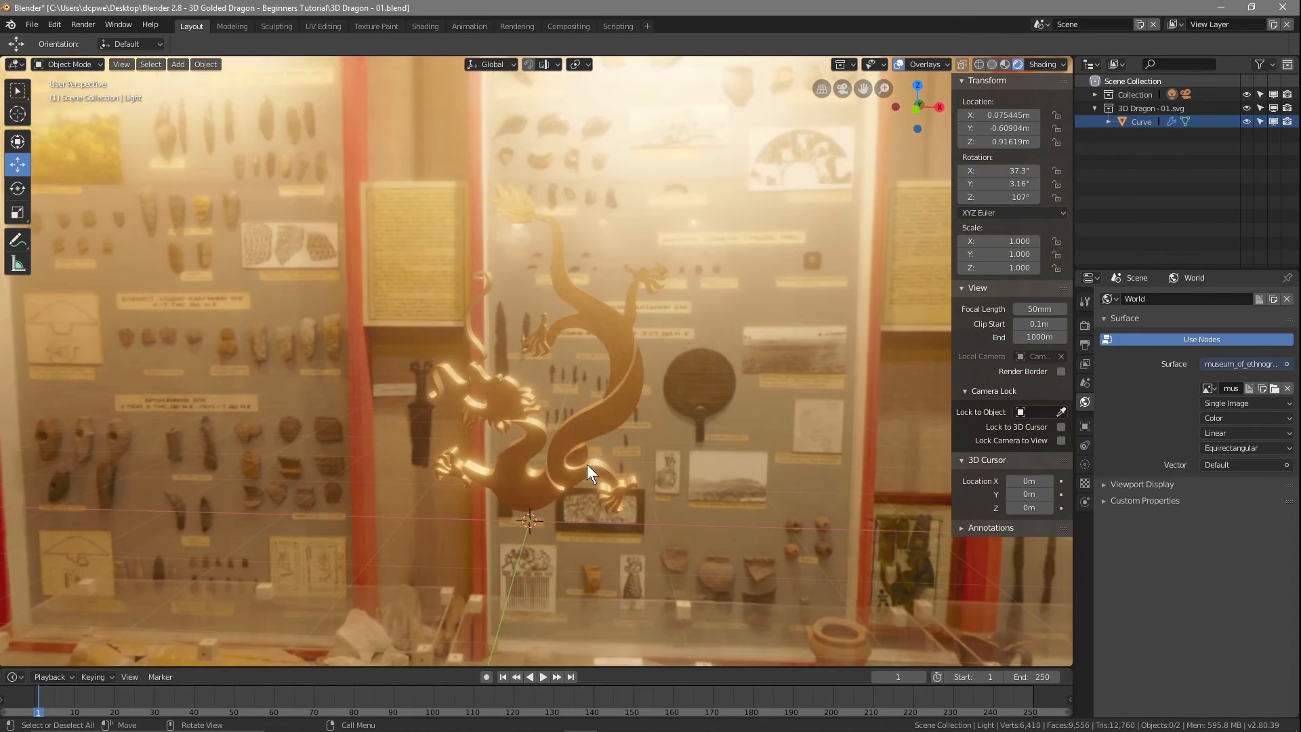
middle_click_drag(568, 417, 533, 416)
scroll(604, 393, "down", 3)
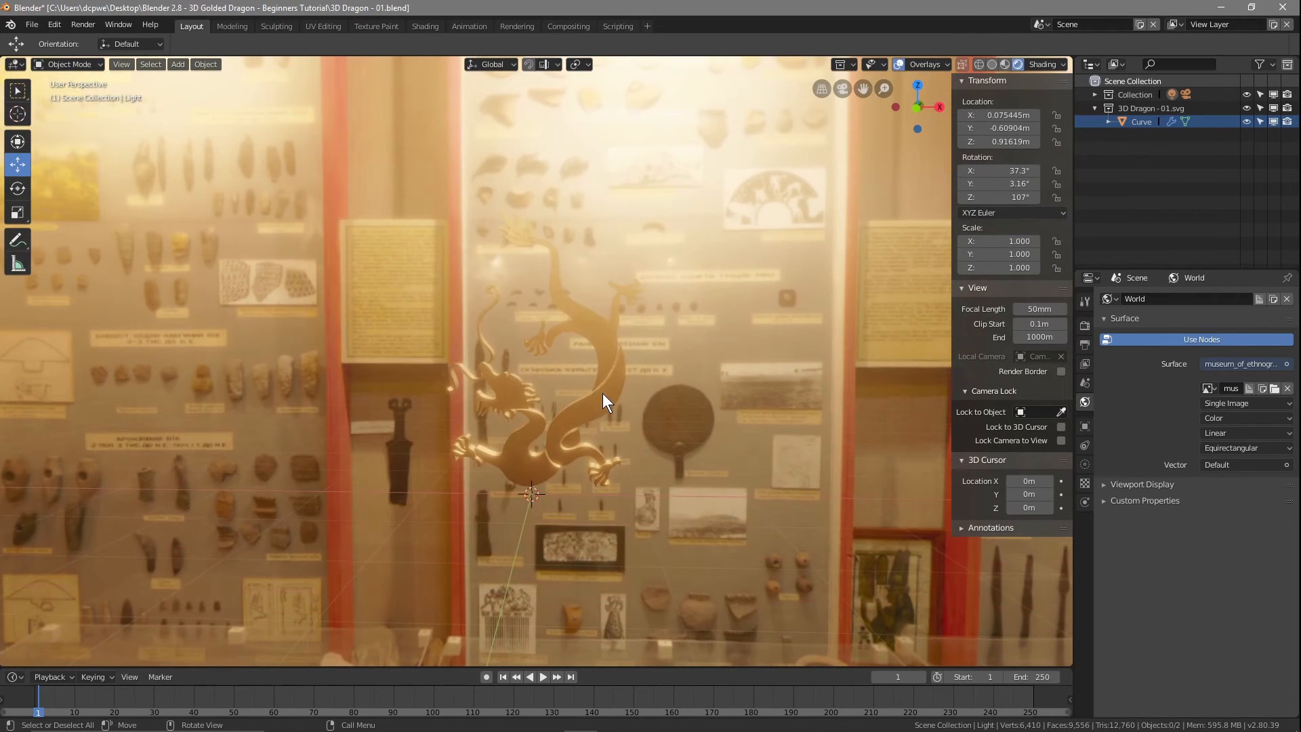
scroll(603, 393, "up", 2)
key("F12")
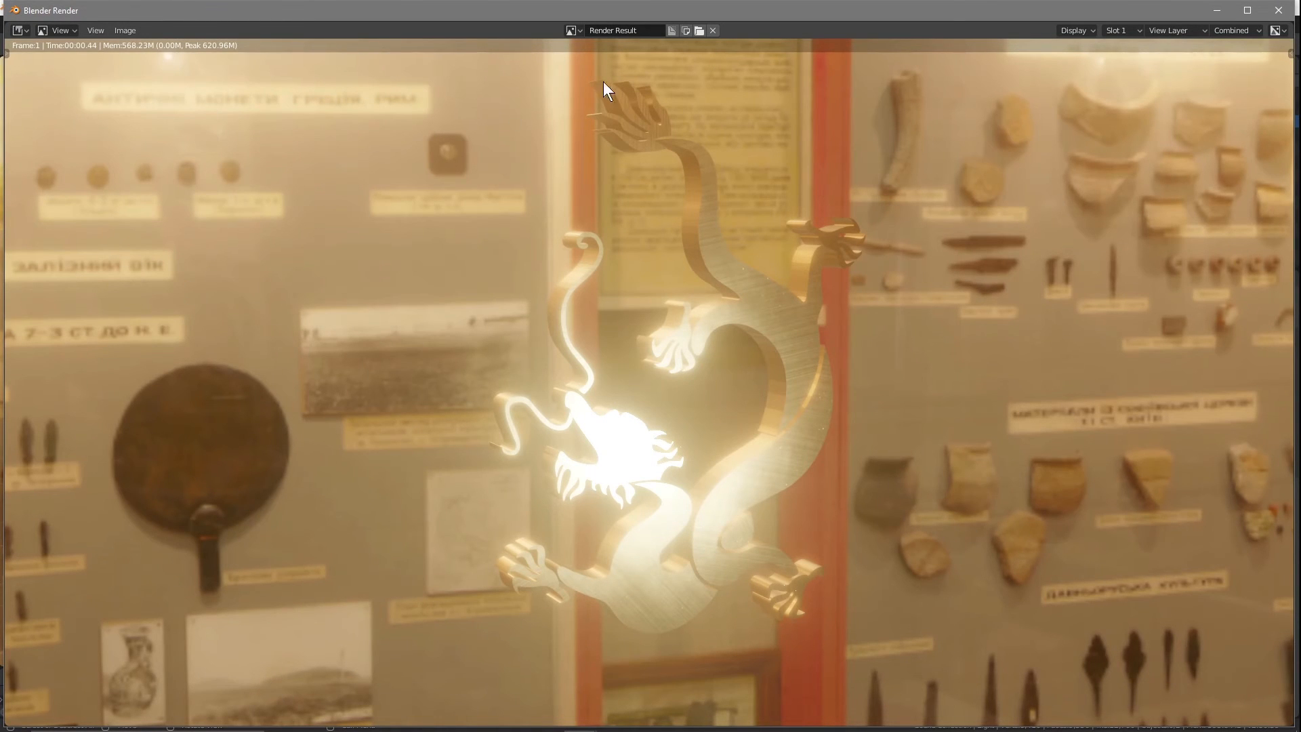
left_click(1279, 10)
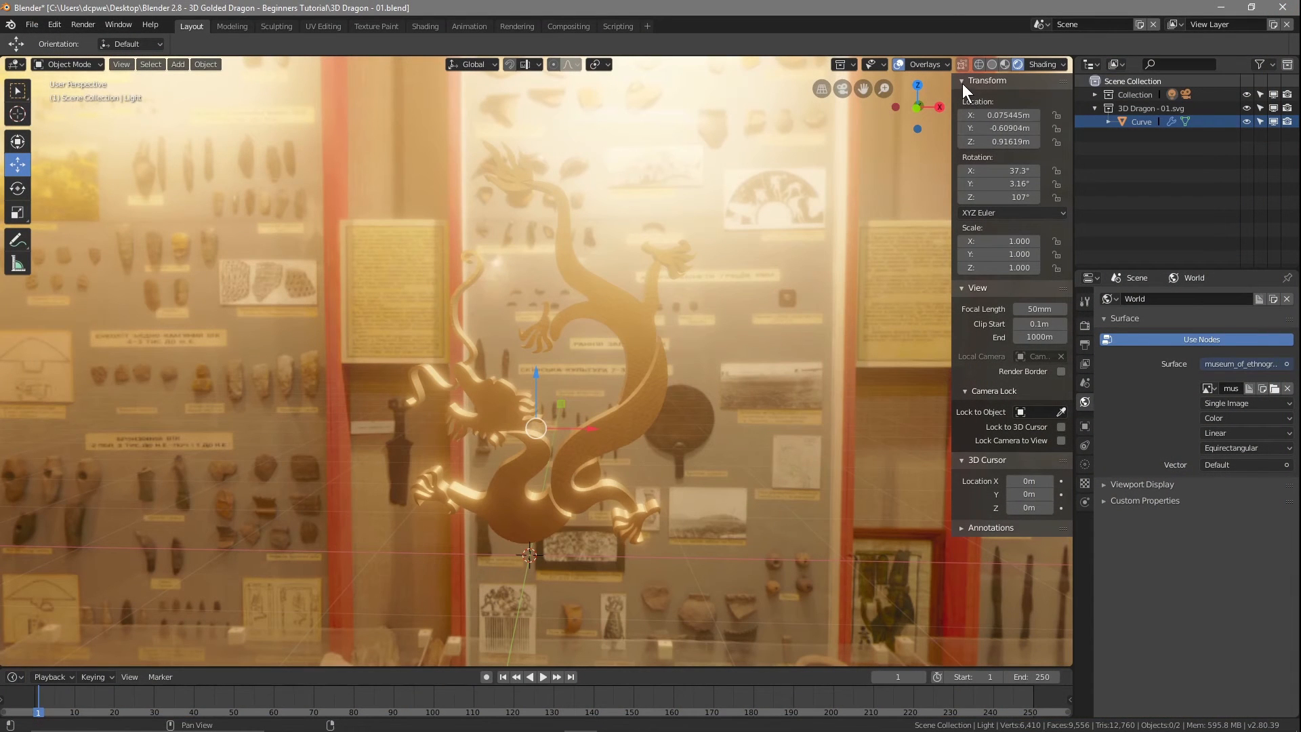
Add a UV sphere at the world origin while viewing the scene from the top
key("n")
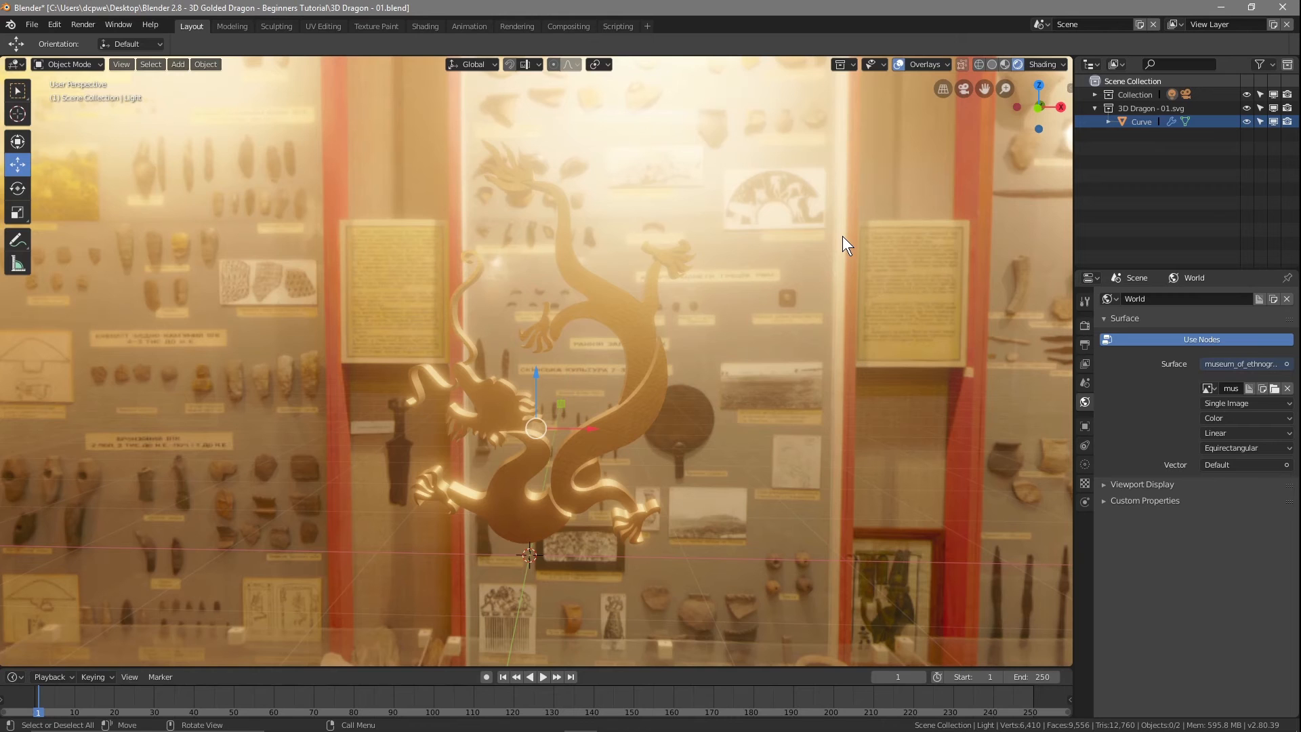
key("KP_7")
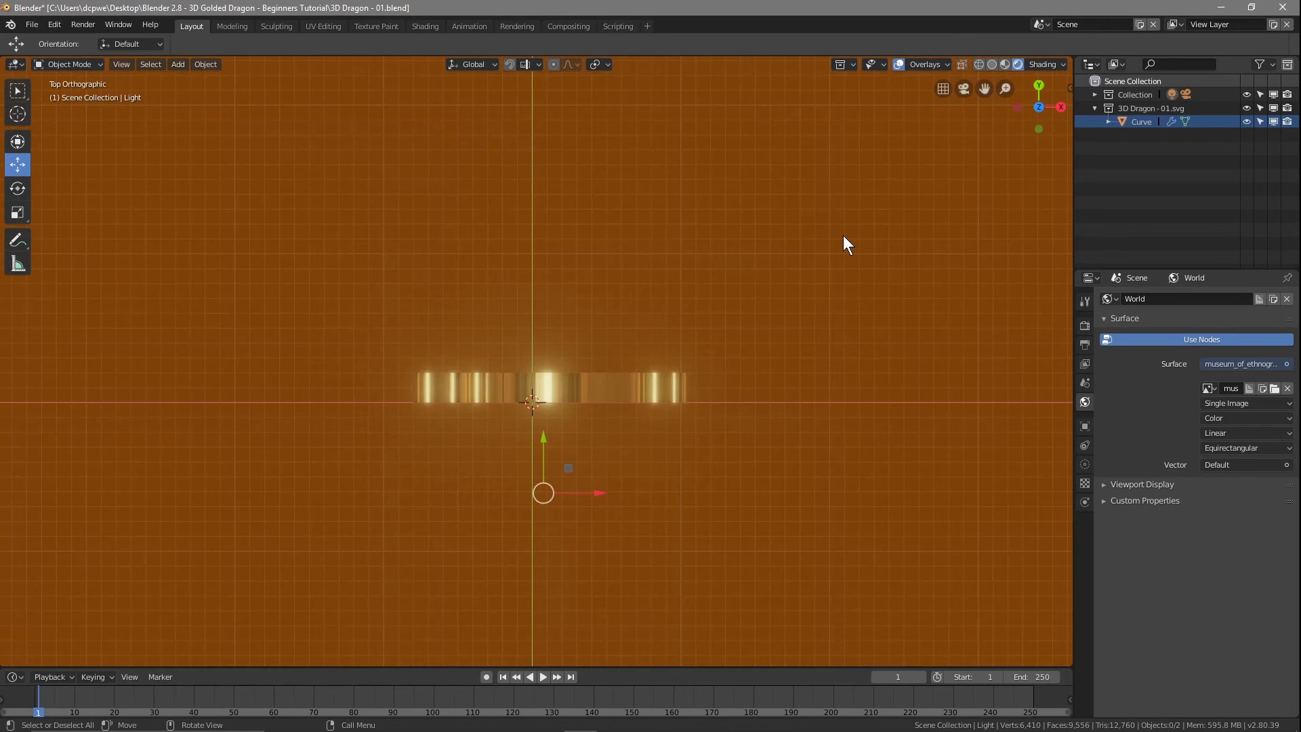
scroll(587, 394, "down", 5)
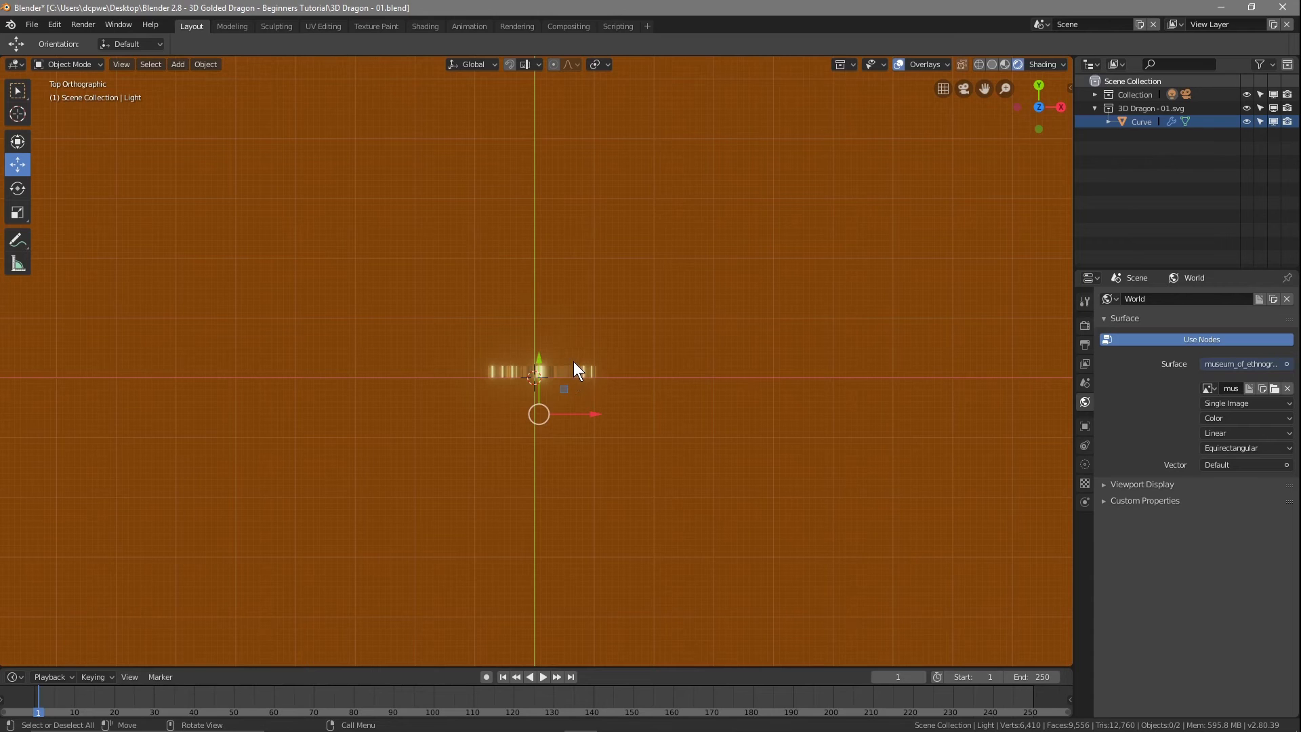
key("shift+a")
mouse_move(629, 313)
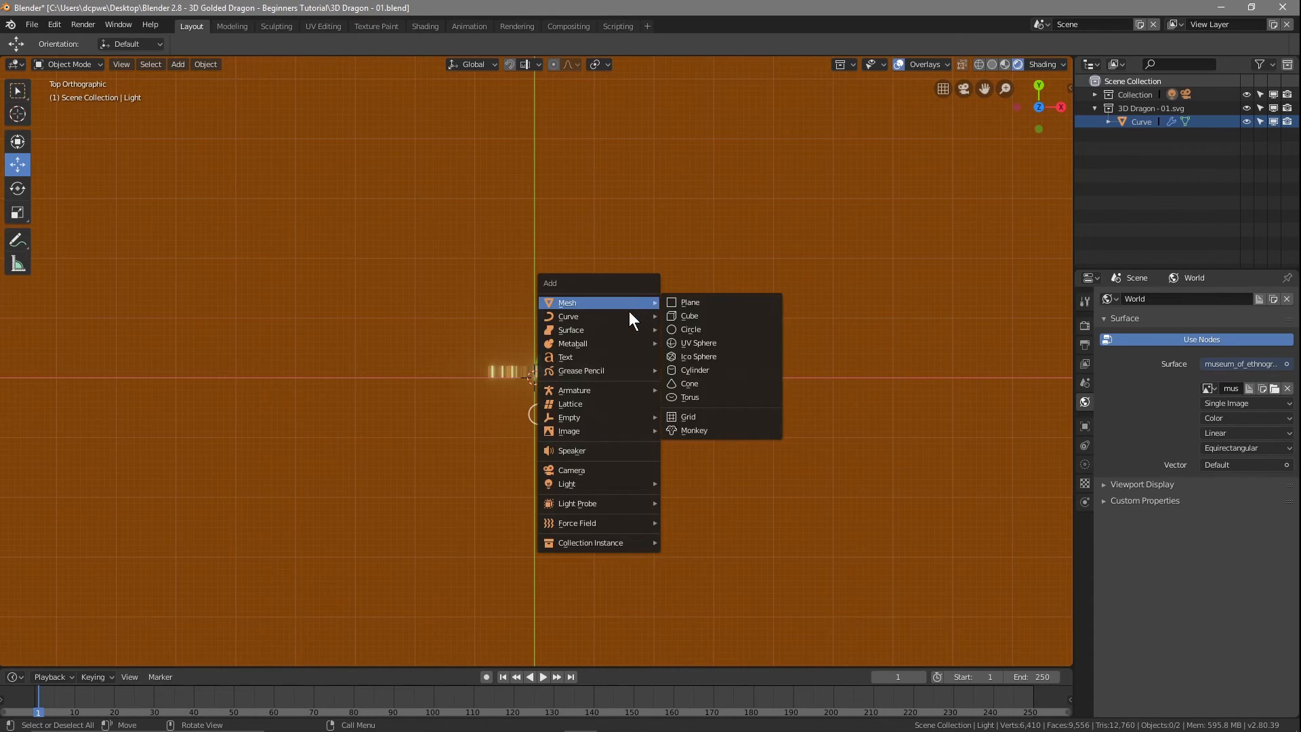
left_click(692, 345)
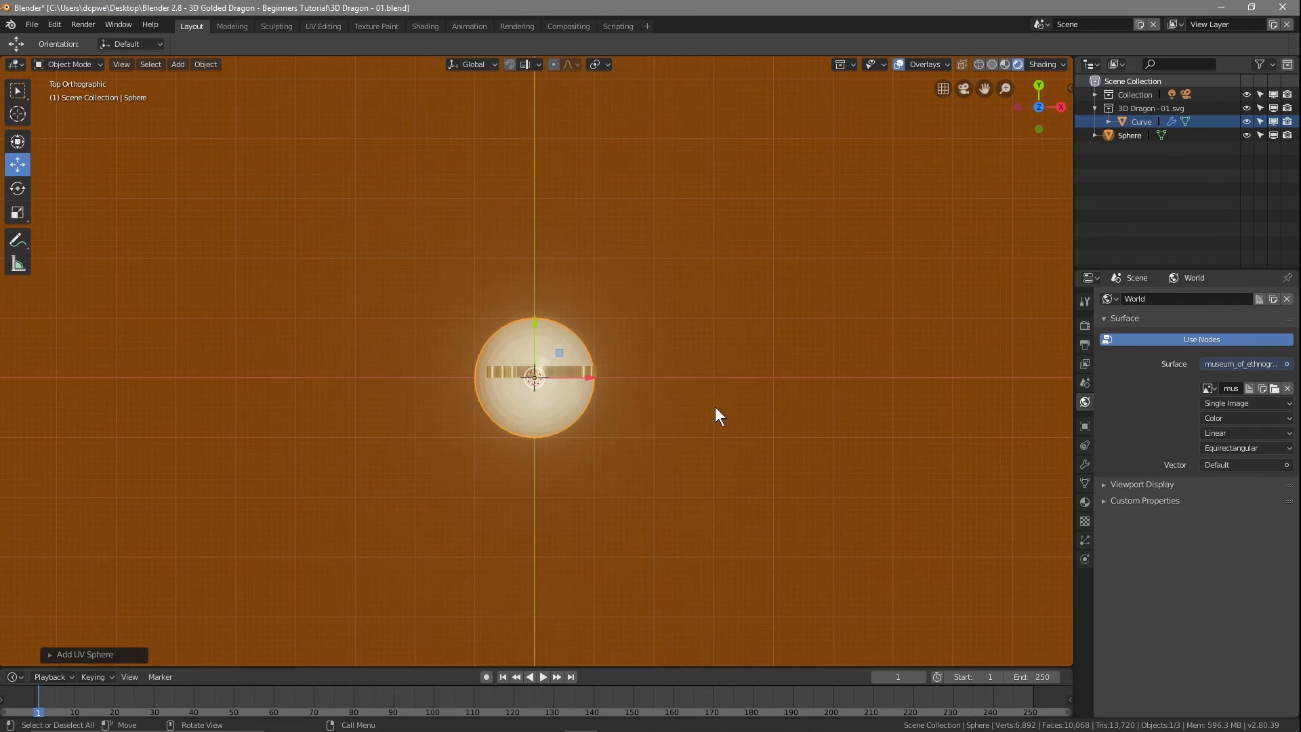
Scale the sphere uniformly up to about 10 times its size so it surrounds the dragon
key("s")
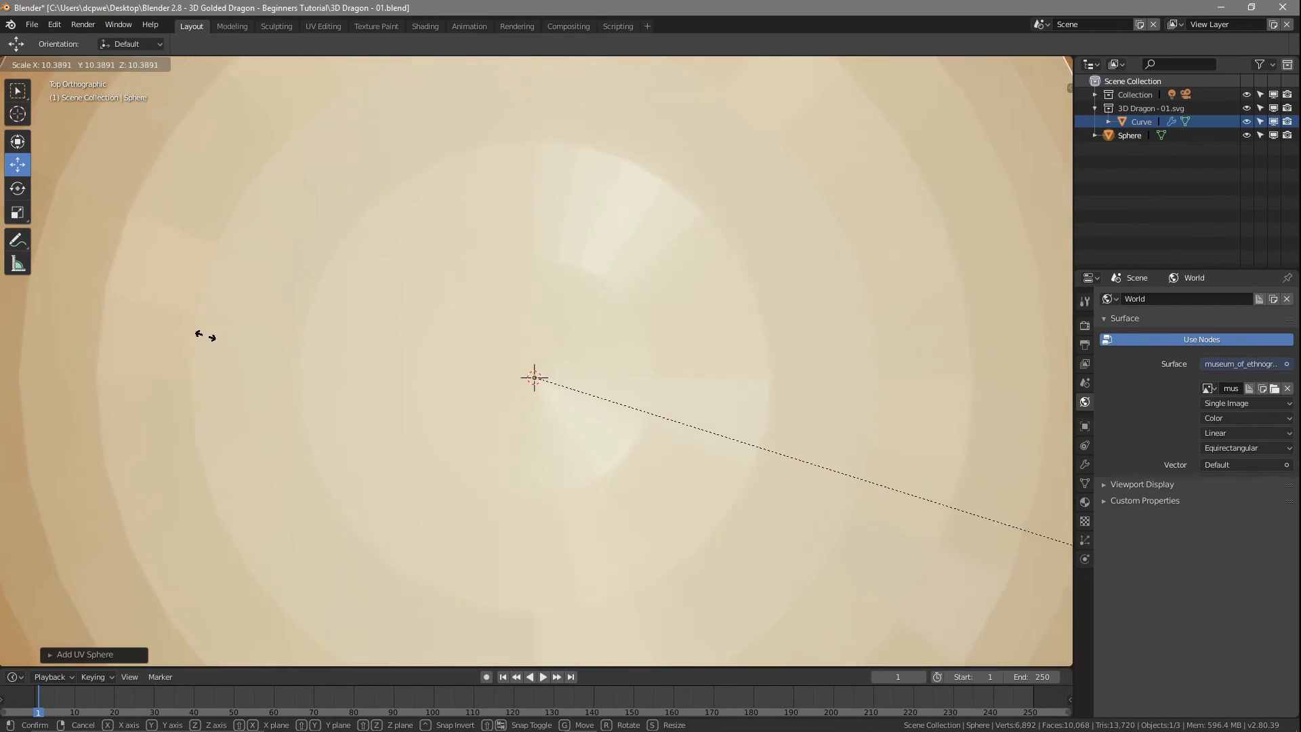
left_click(278, 352)
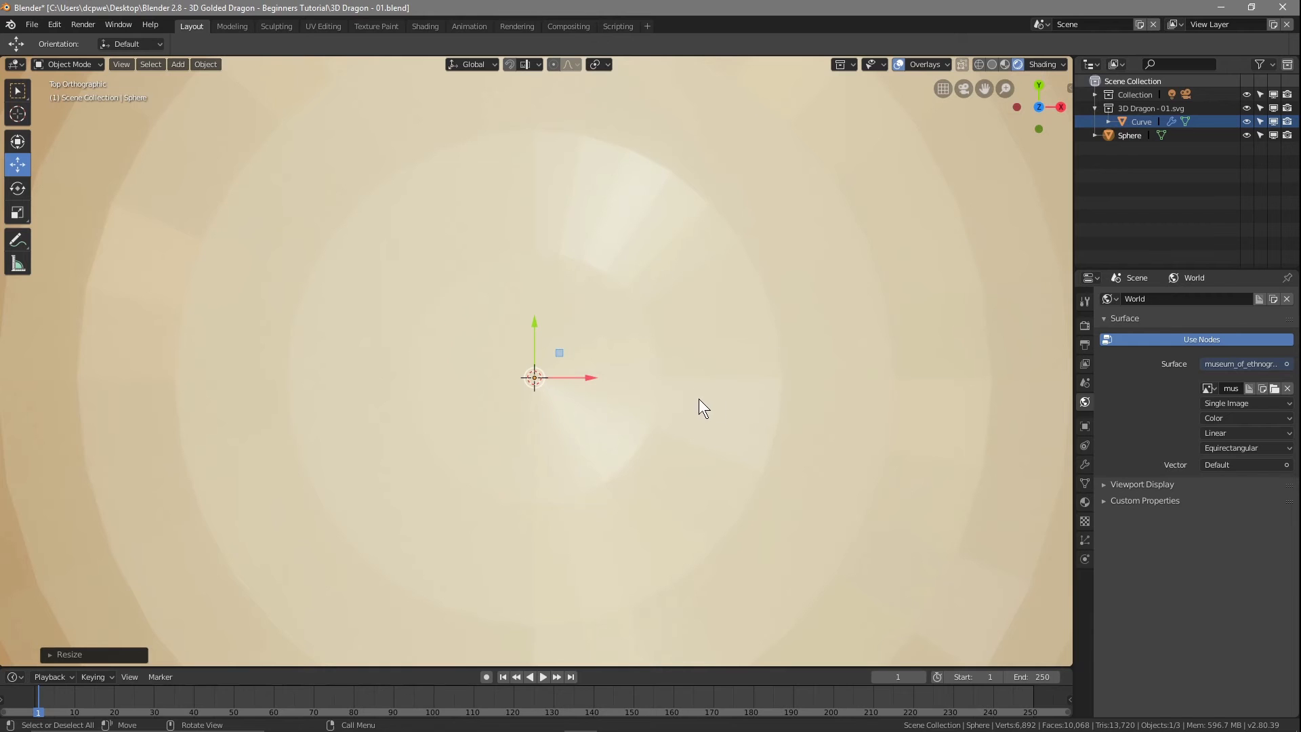
scroll(701, 395, "down", 10)
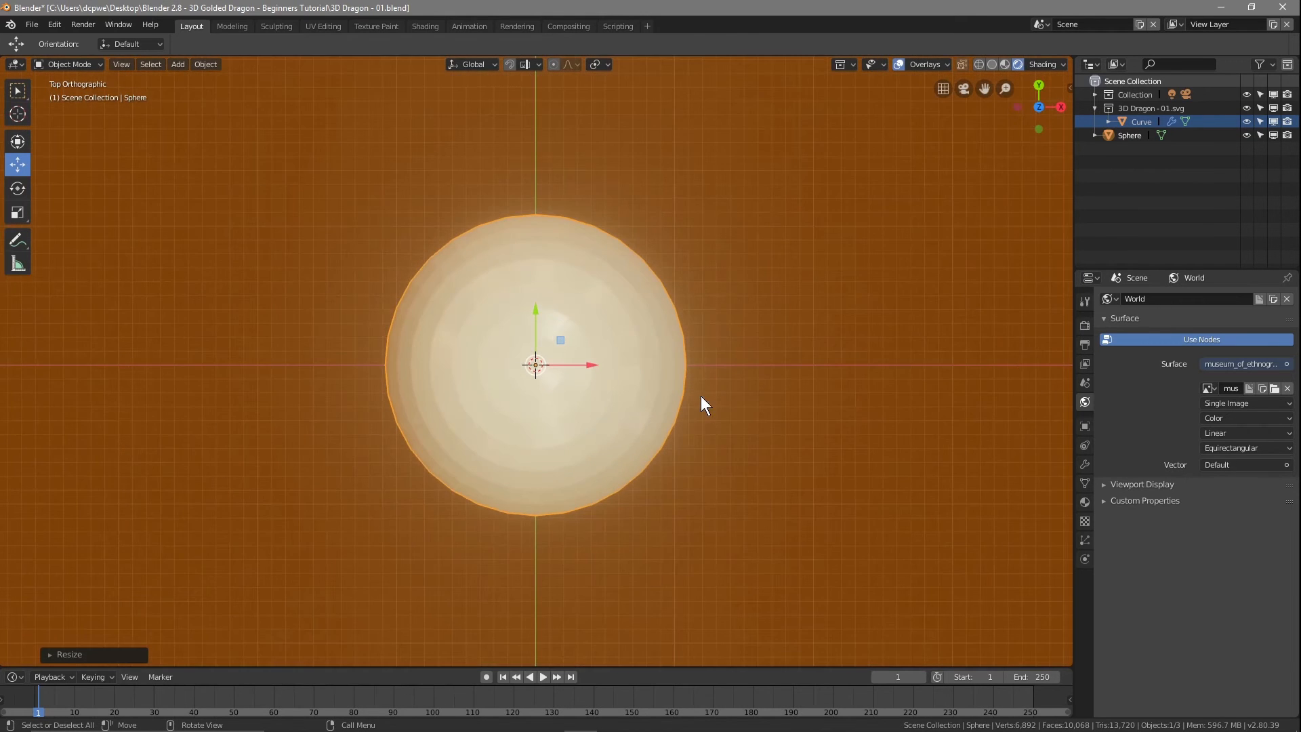
scroll(742, 392, "up", 3)
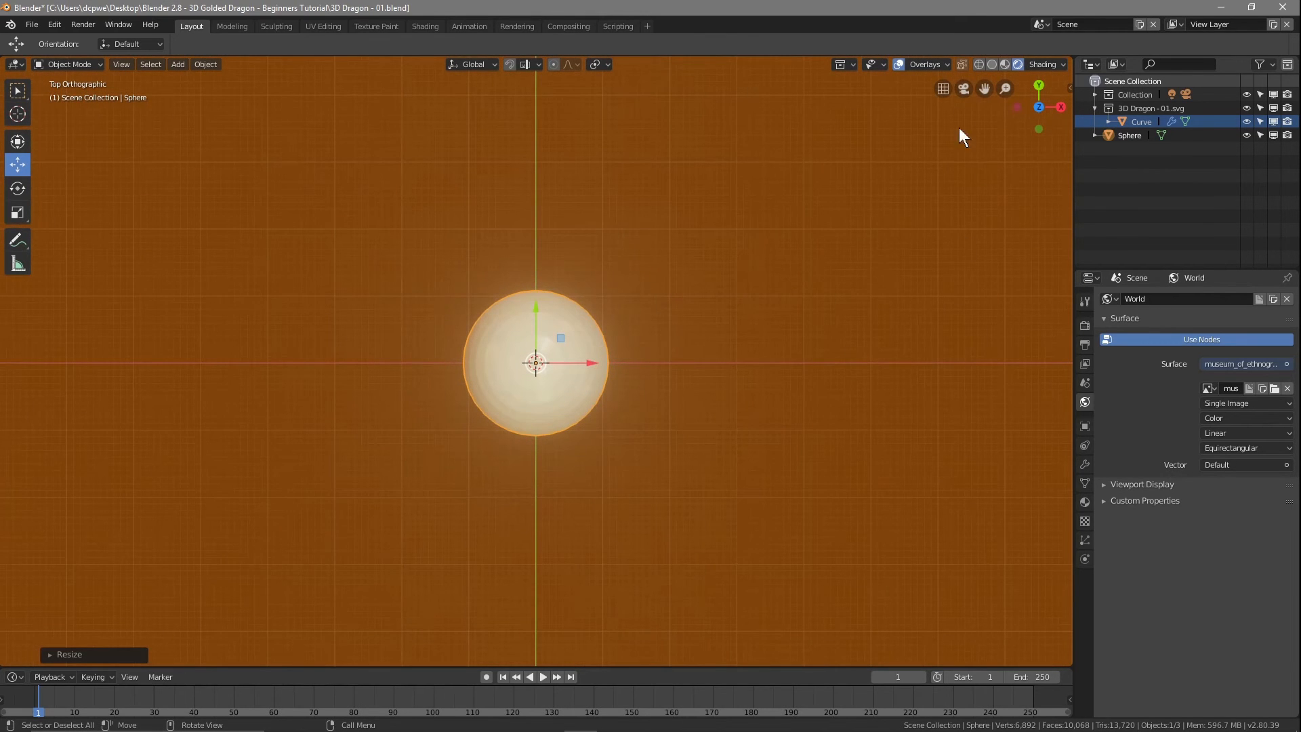
Check in wireframe whether the camera sits inside the sphere, and view the scene through the camera
left_click(978, 63)
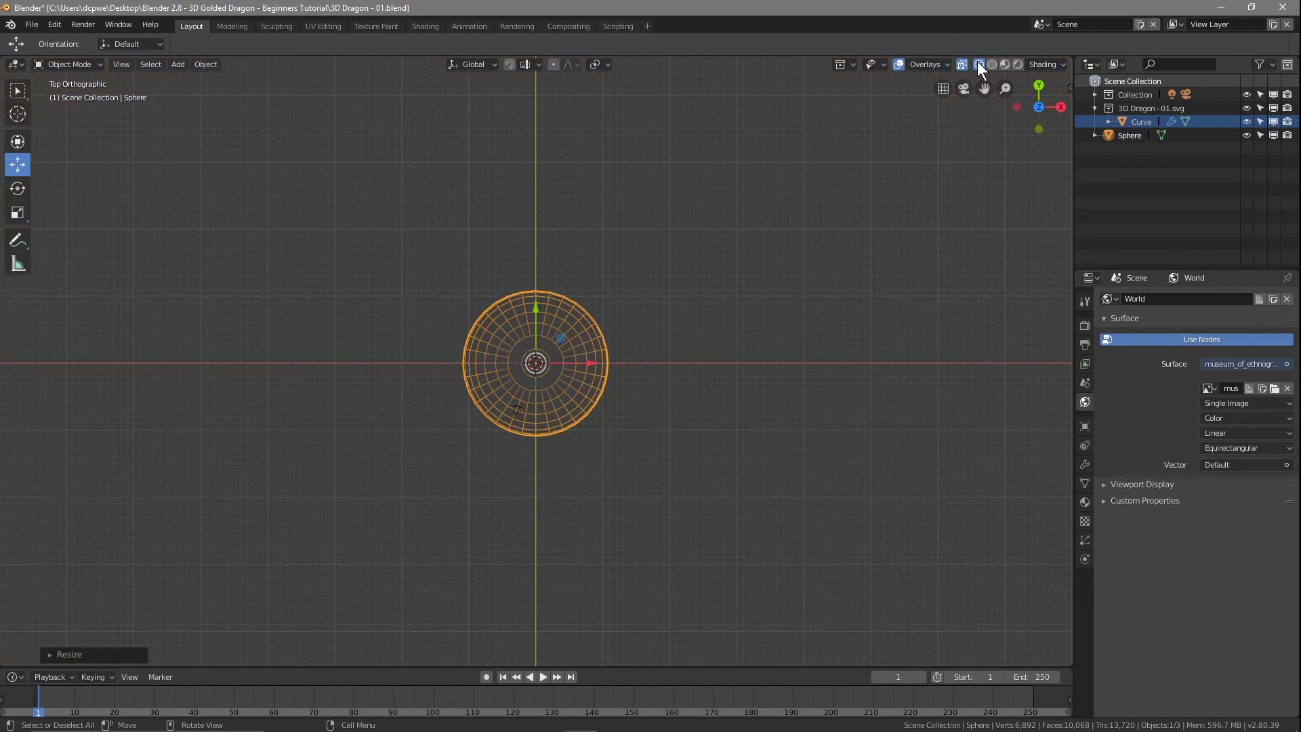
scroll(741, 290, "up", 5)
scroll(735, 287, "down", 1)
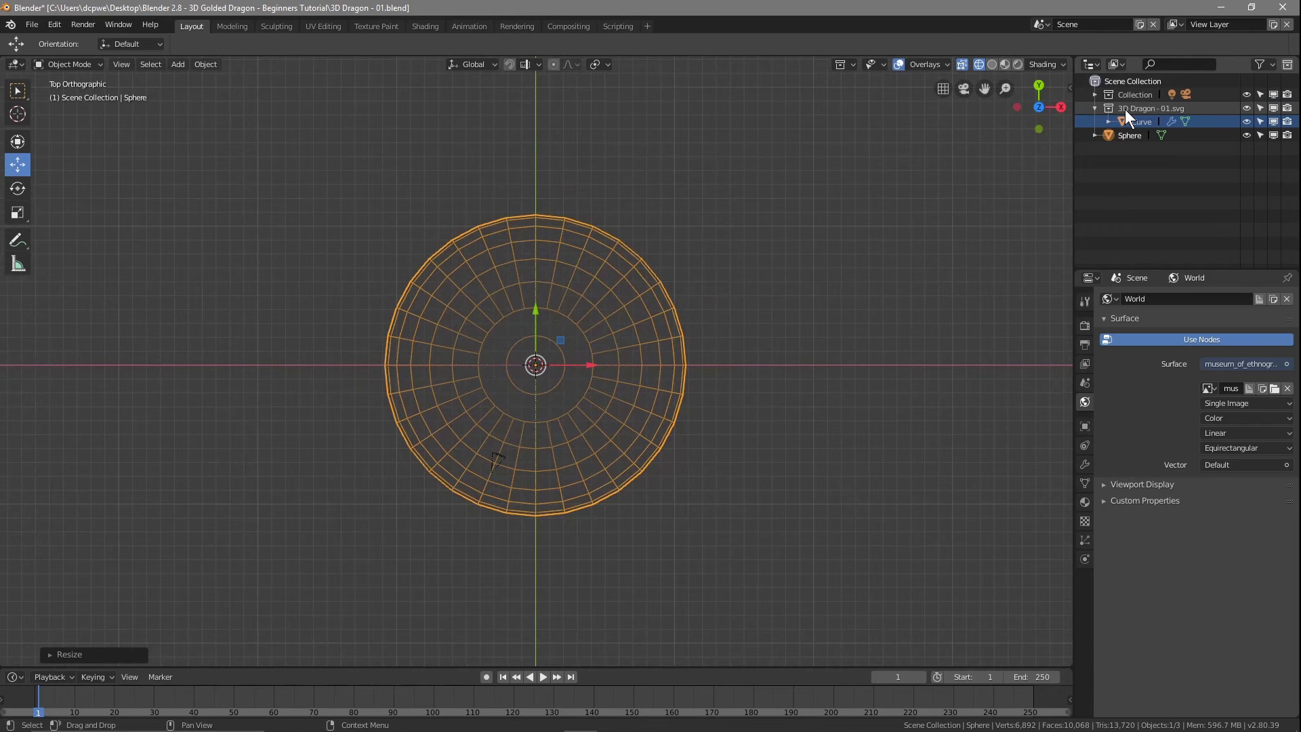
left_click(992, 64)
left_click(978, 64)
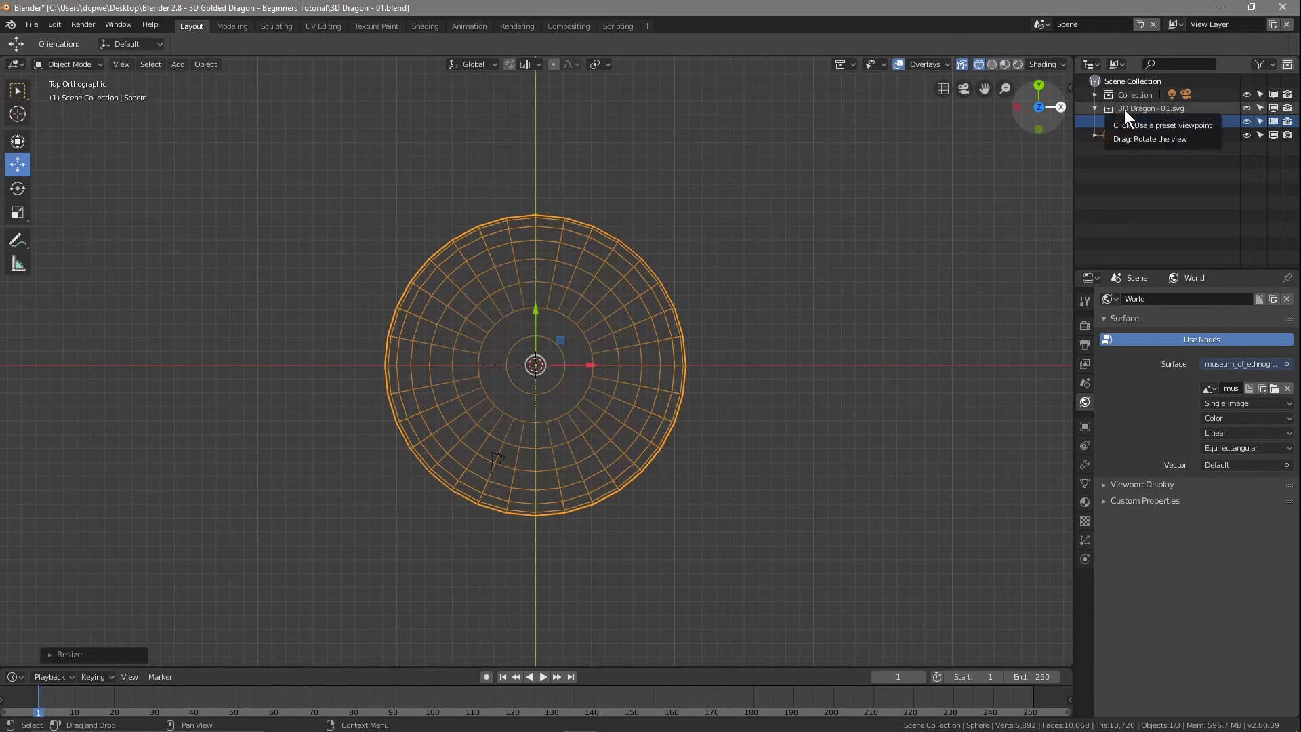
left_click(1094, 94)
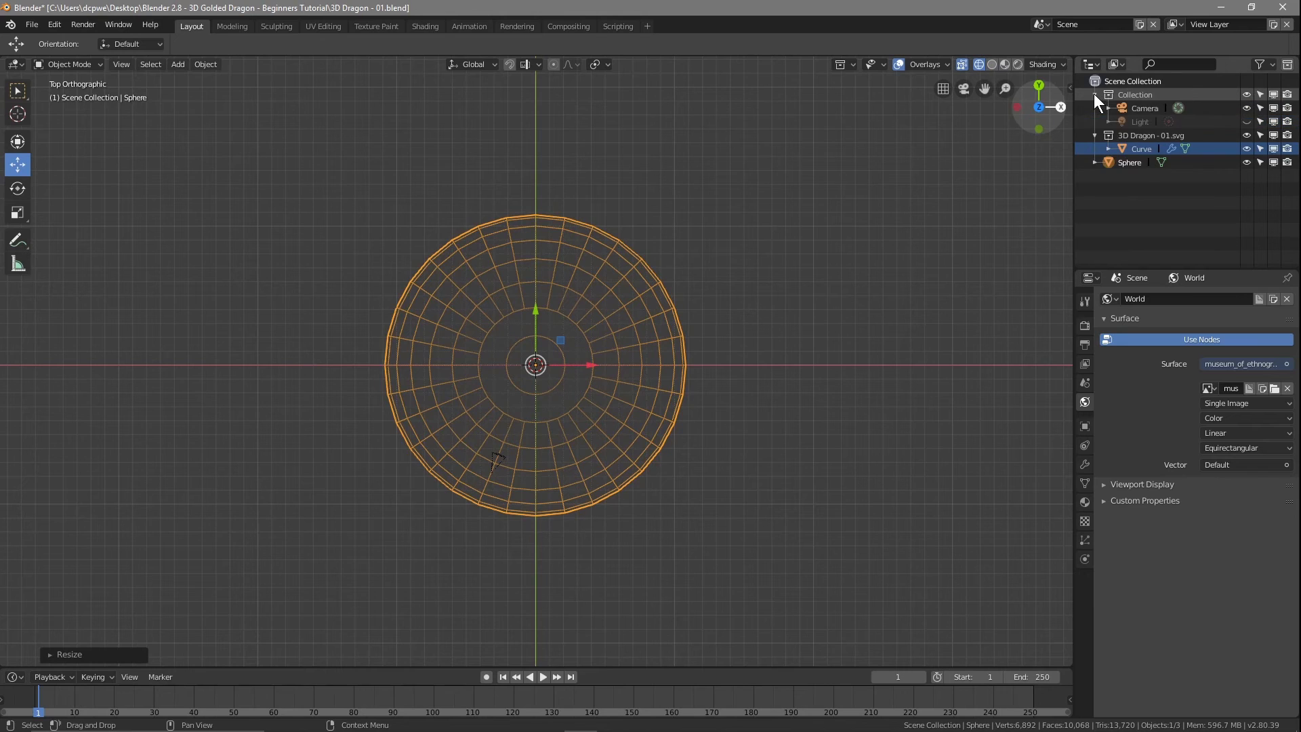
left_click(1130, 110)
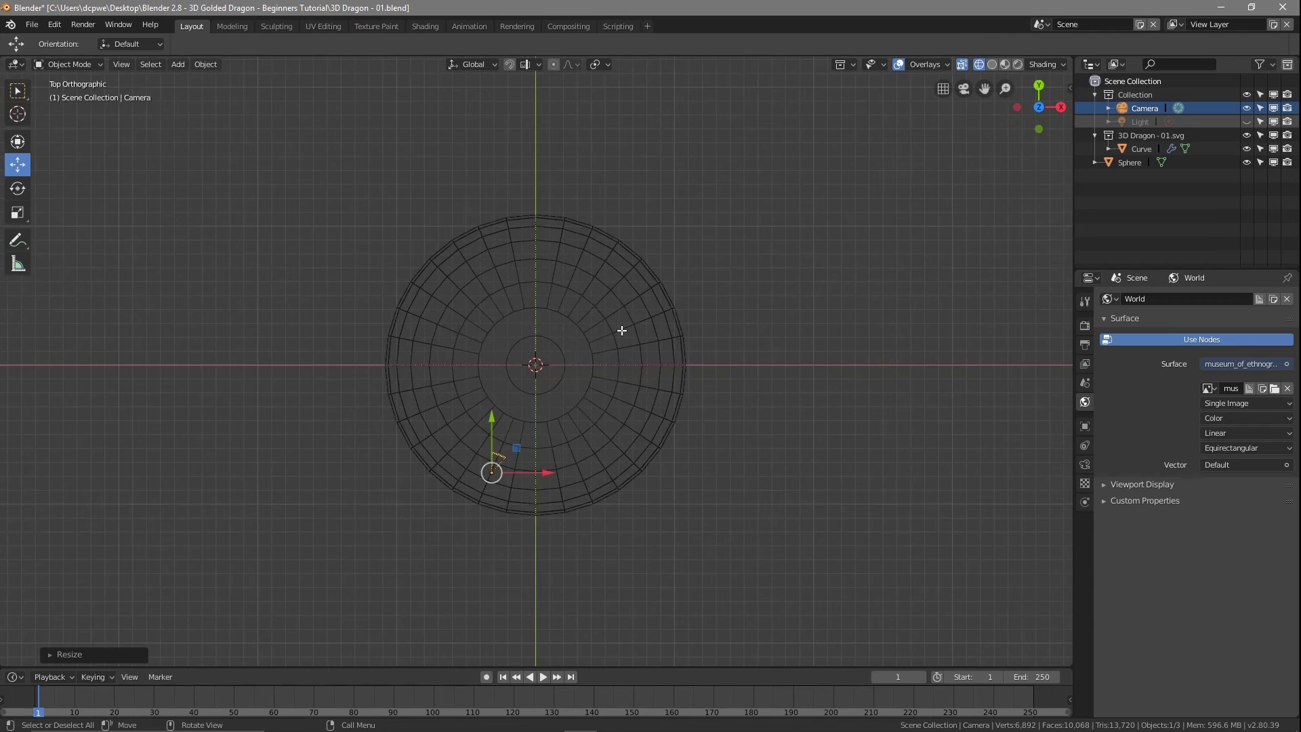
key("KP_0")
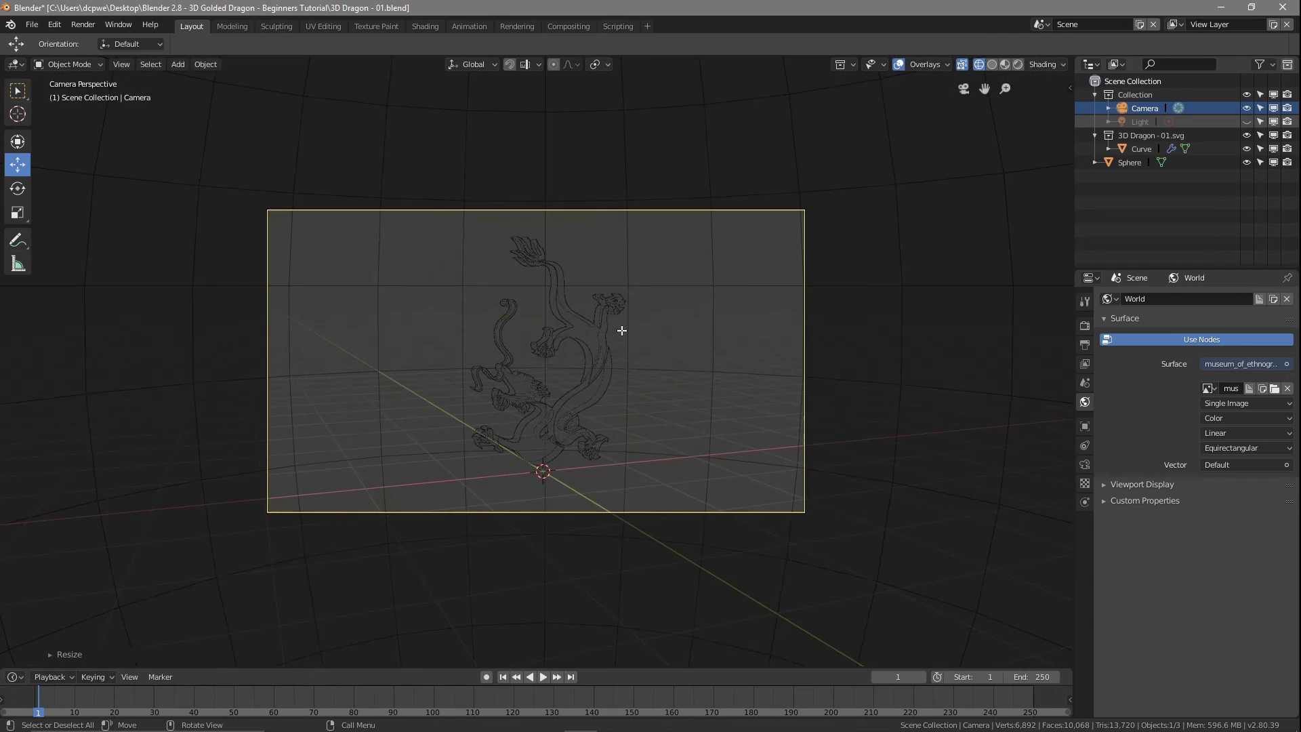
Switch to rendered shading and render a test image of the dragon inside the sphere
left_click(1017, 64)
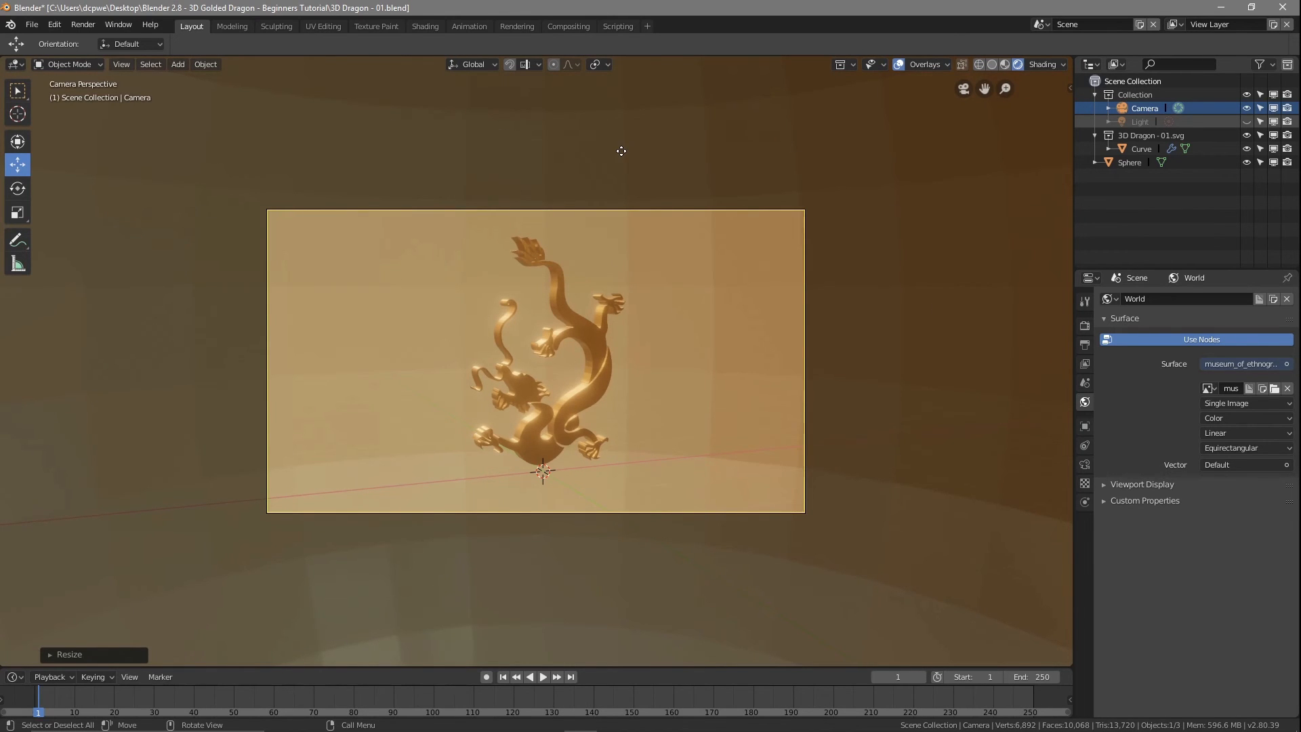
scroll(621, 150, "down", 4)
scroll(619, 149, "up", 6)
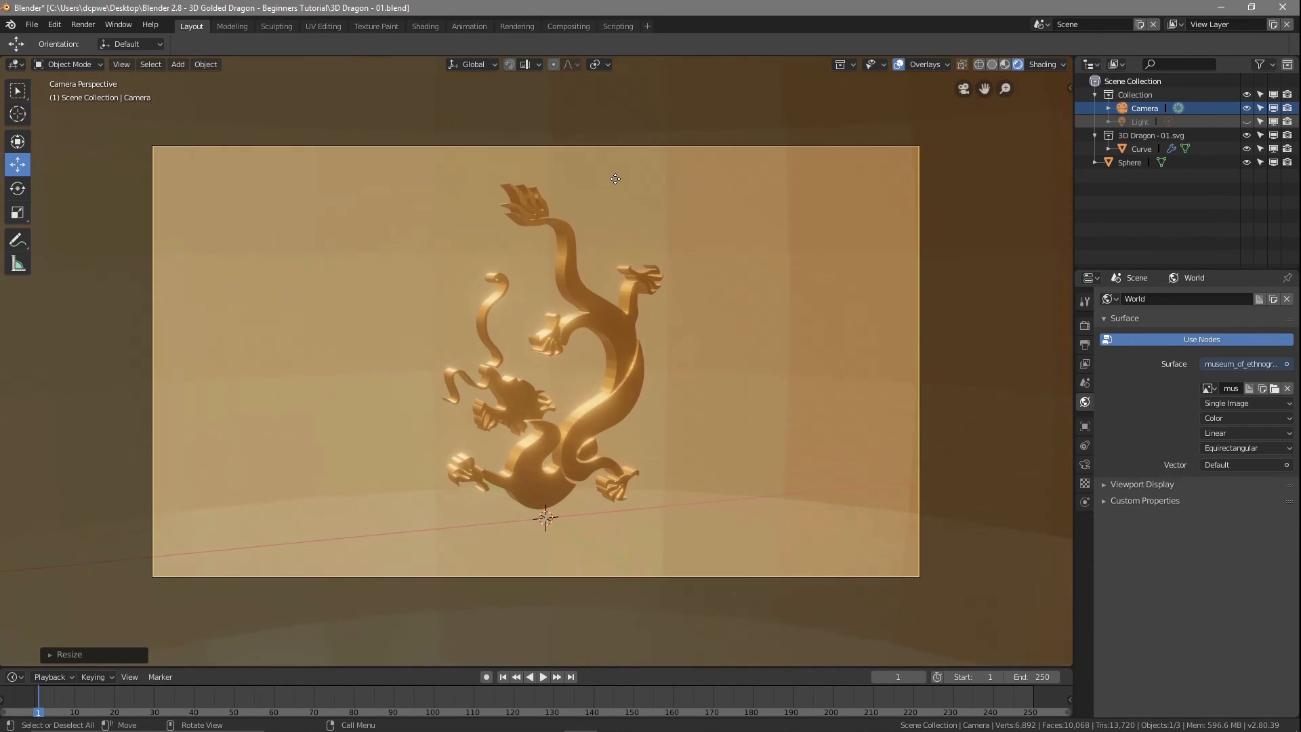
scroll(615, 178, "down", 1)
key("F12")
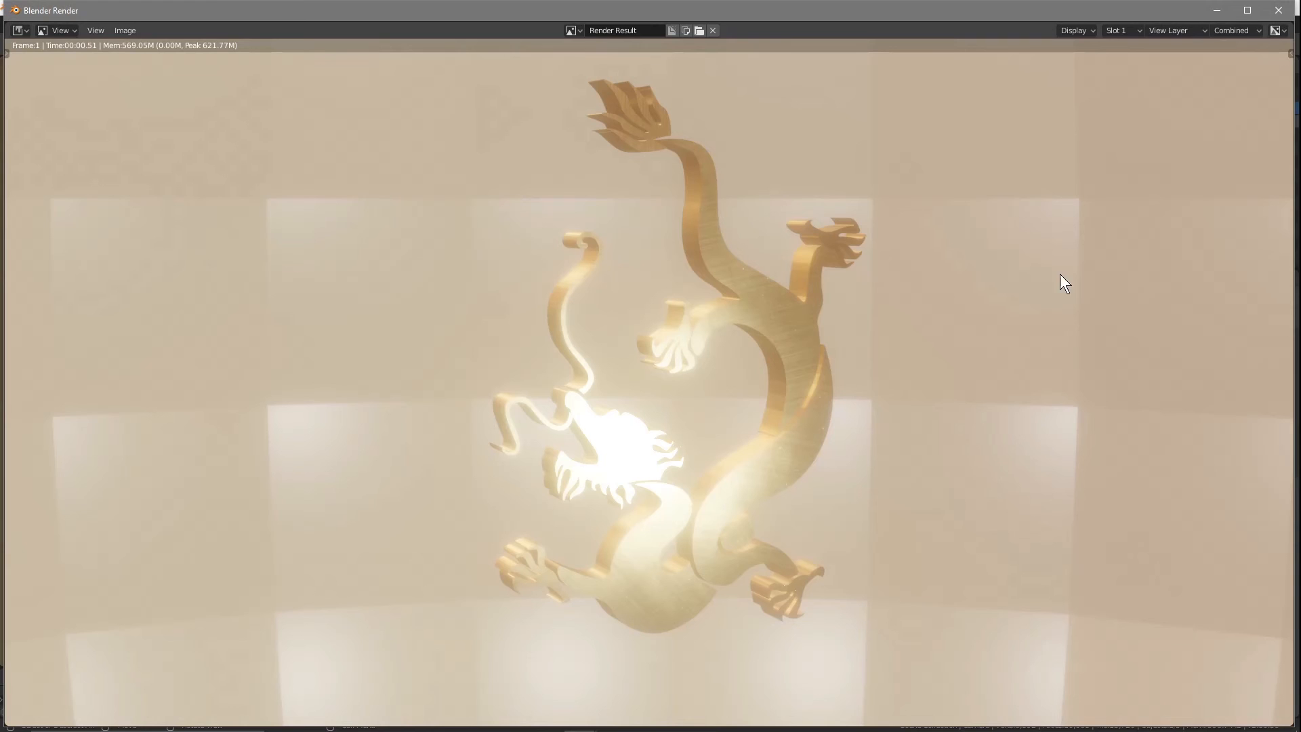
left_click(1279, 10)
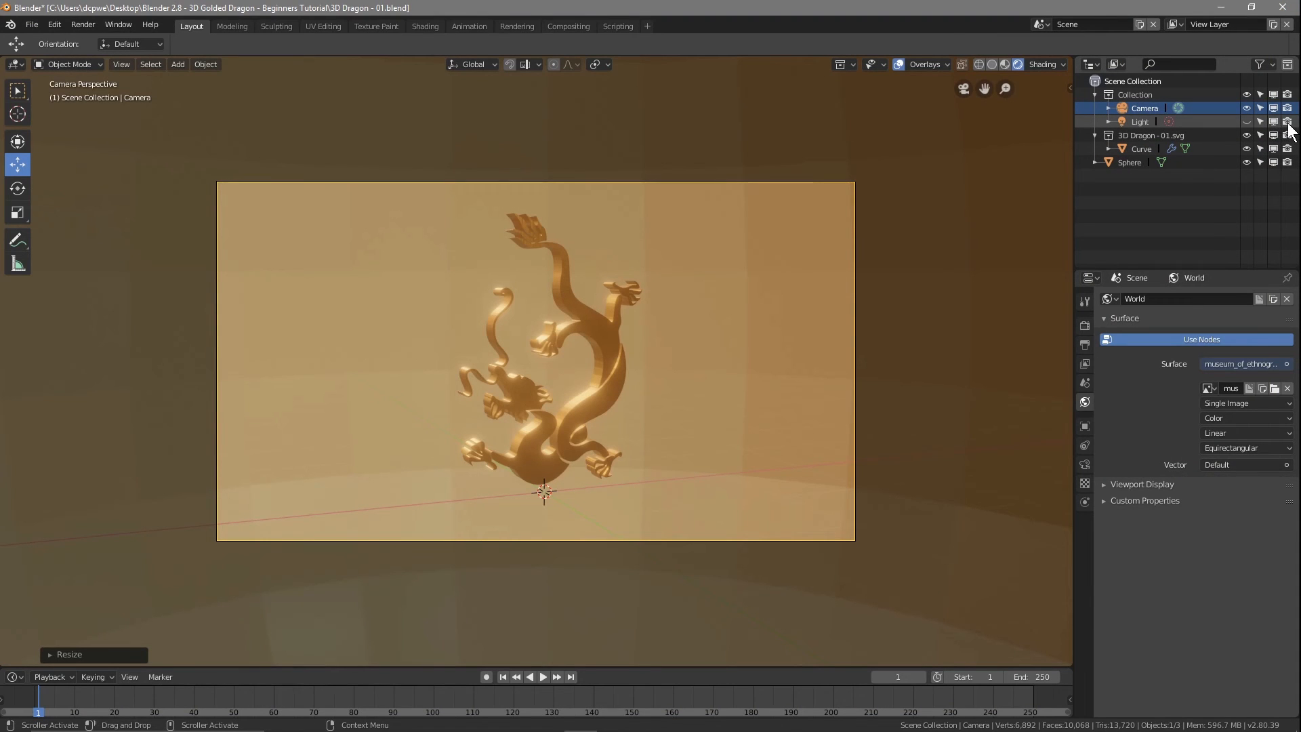
Delete the light from the scene and save the file
left_click(1133, 124)
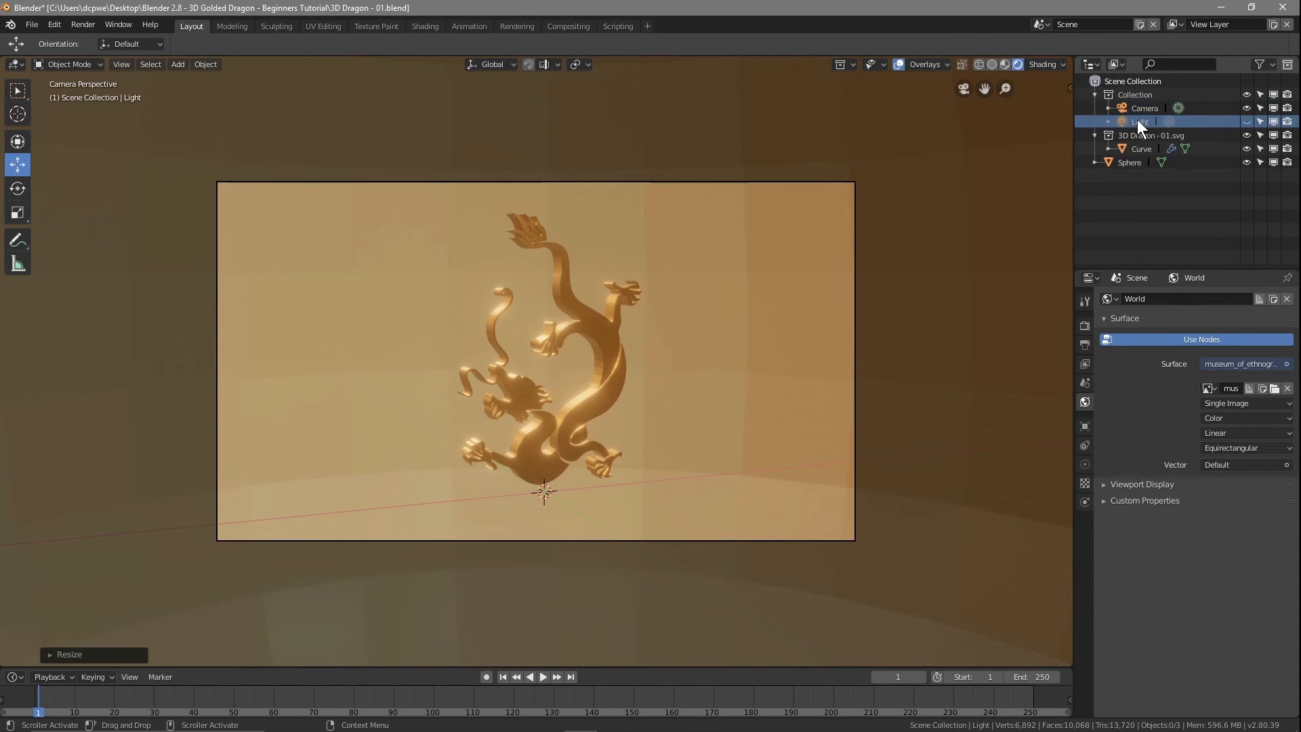
right_click(1137, 119)
left_click(1112, 119)
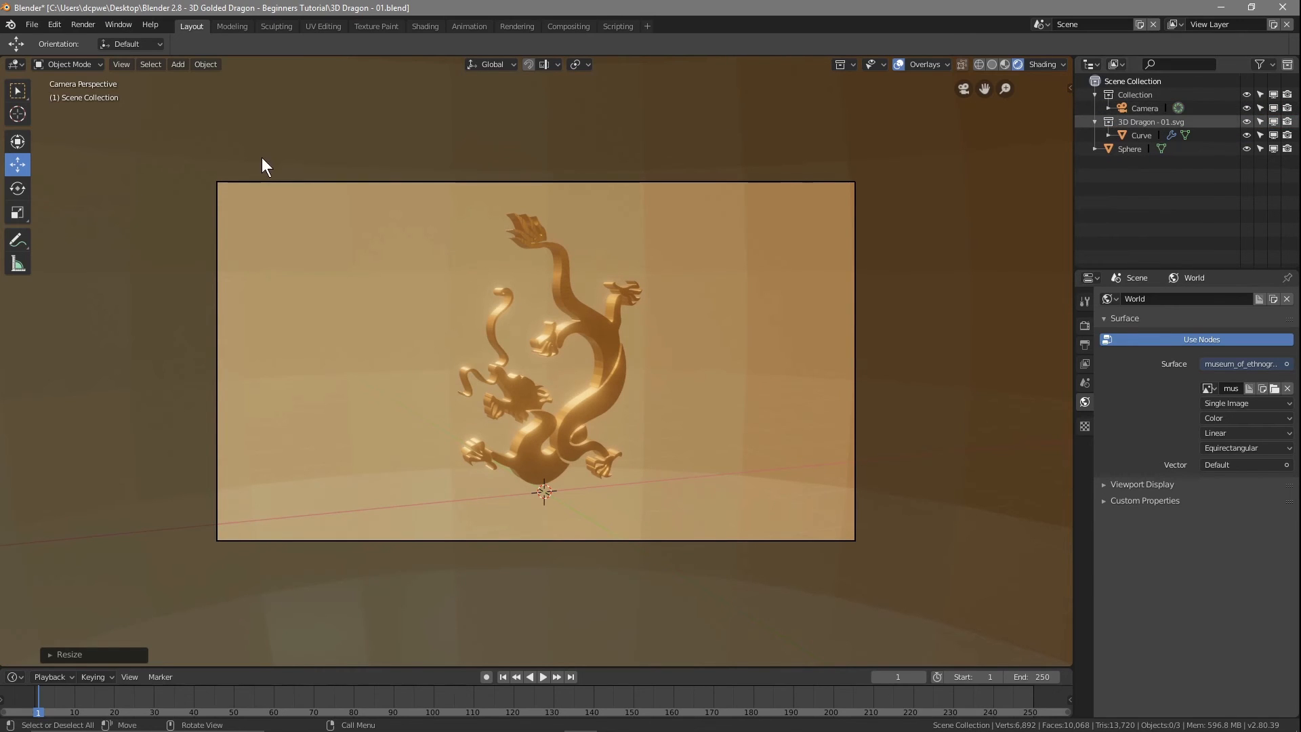
left_click(35, 23)
left_click(71, 129)
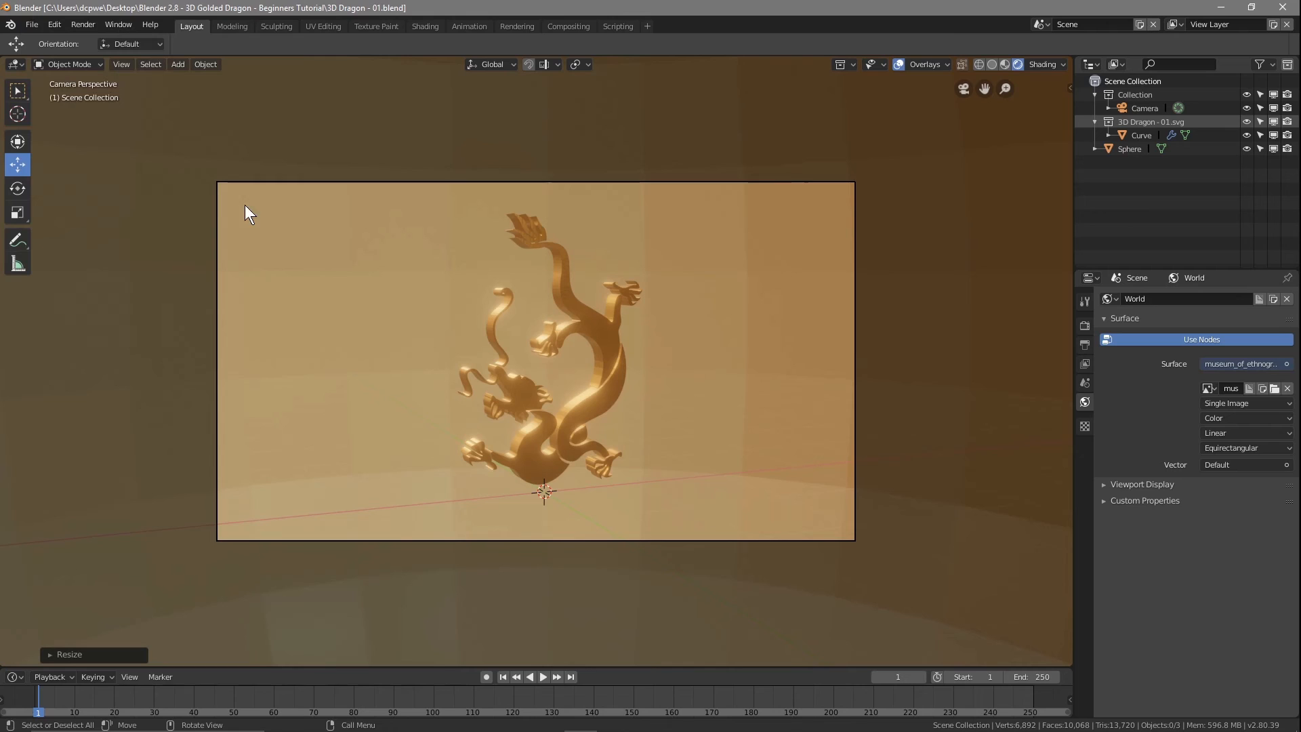
Apply Shade Smooth to the sphere and render a test image to check the backdrop
left_click(1118, 150)
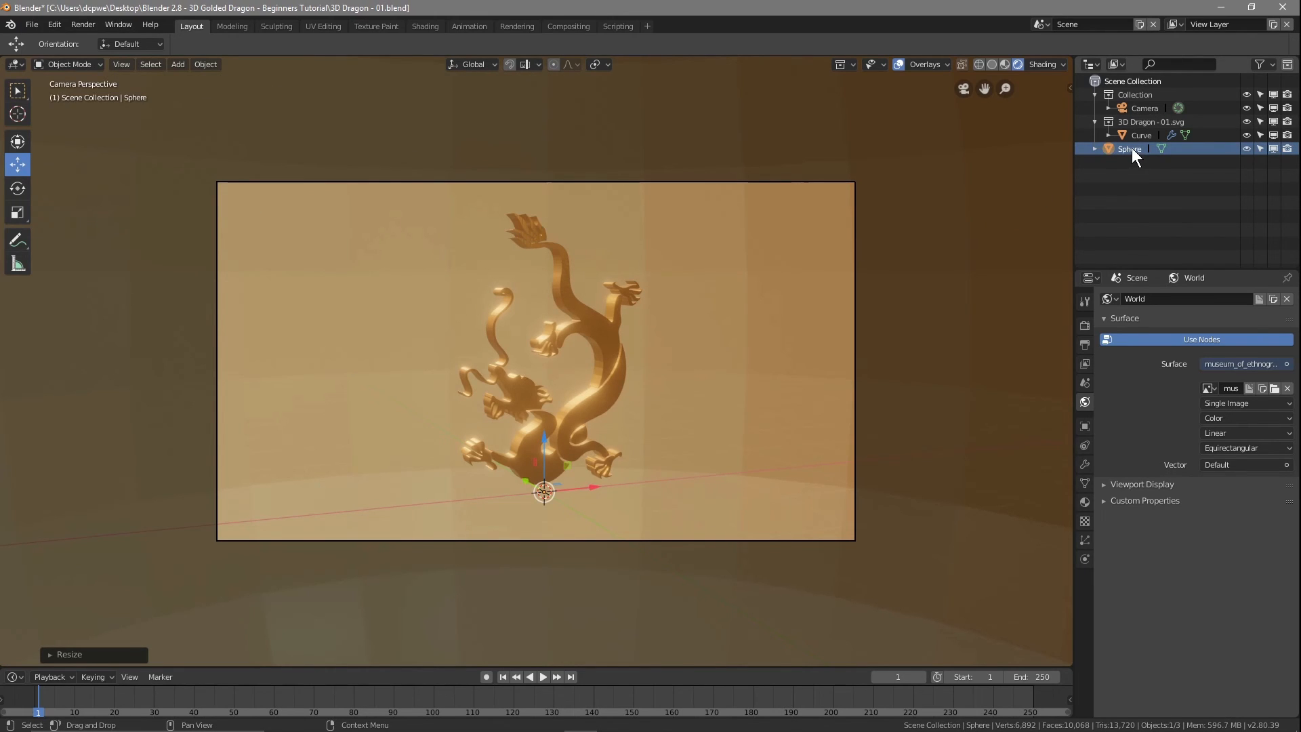
left_click(202, 63)
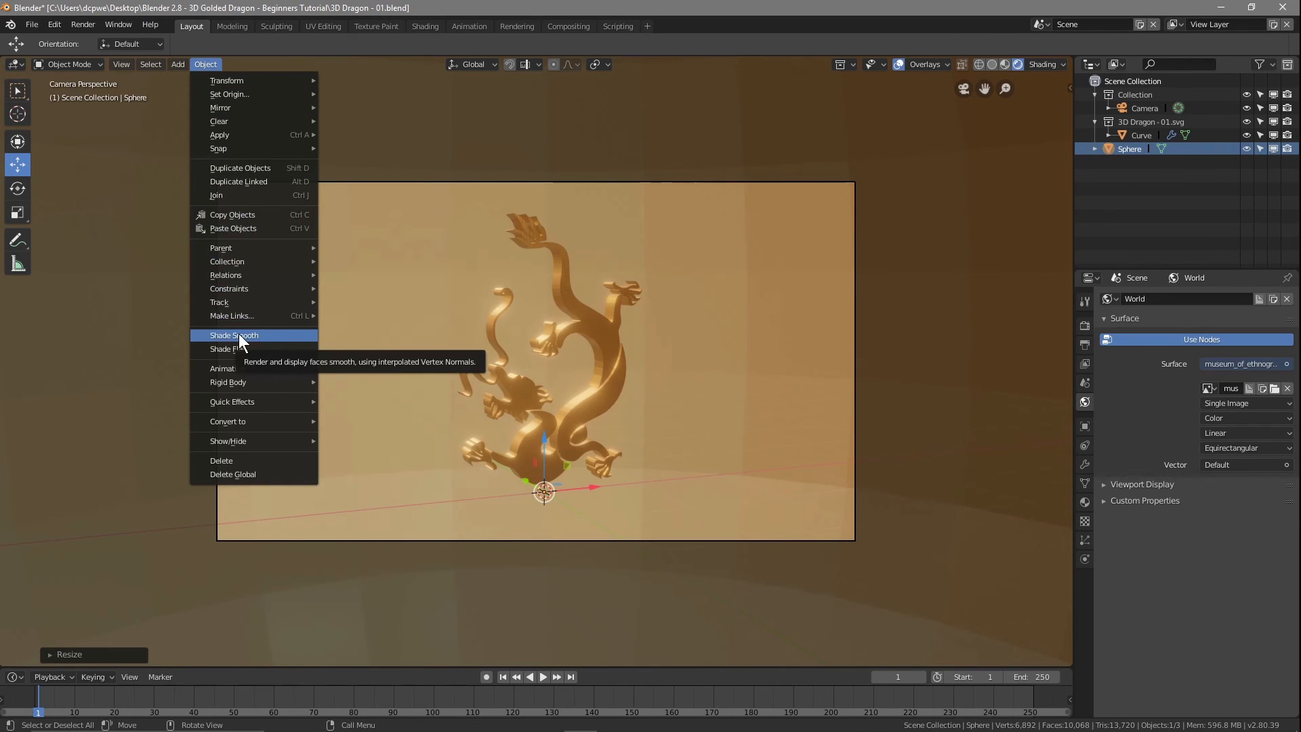
left_click(259, 334)
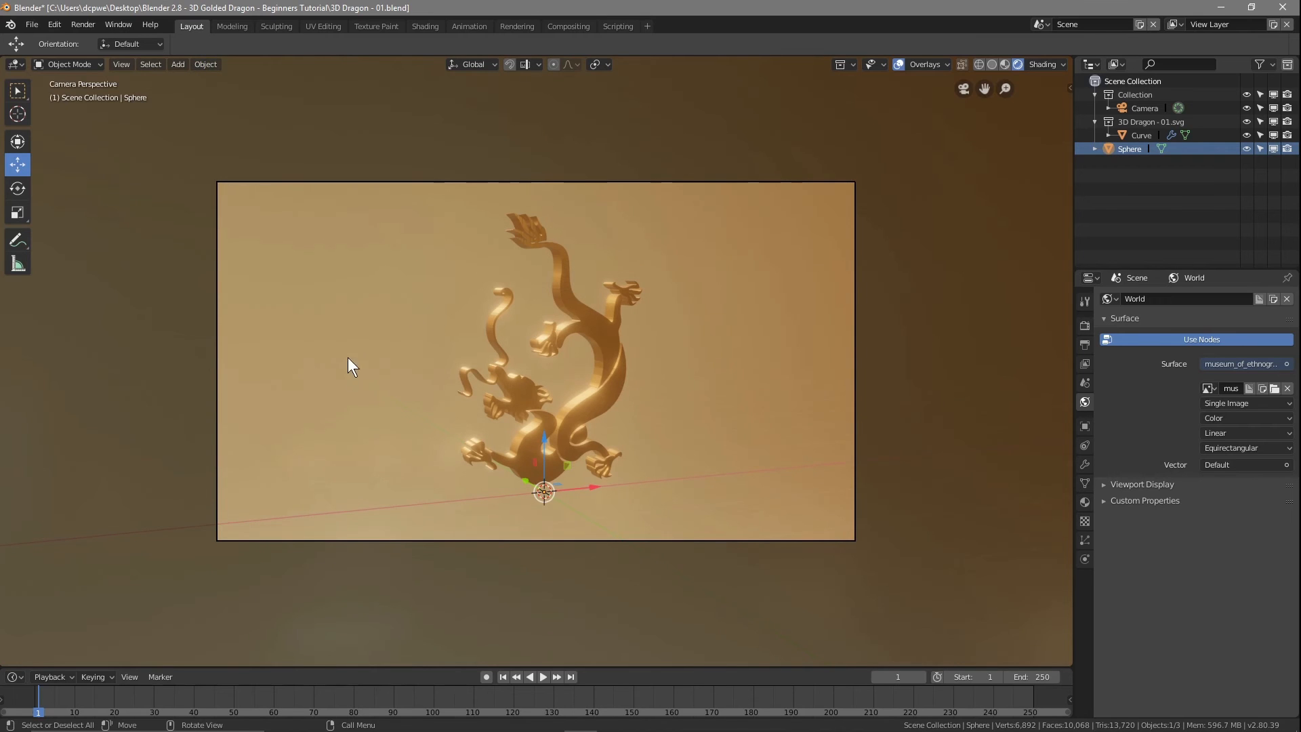
key("F12")
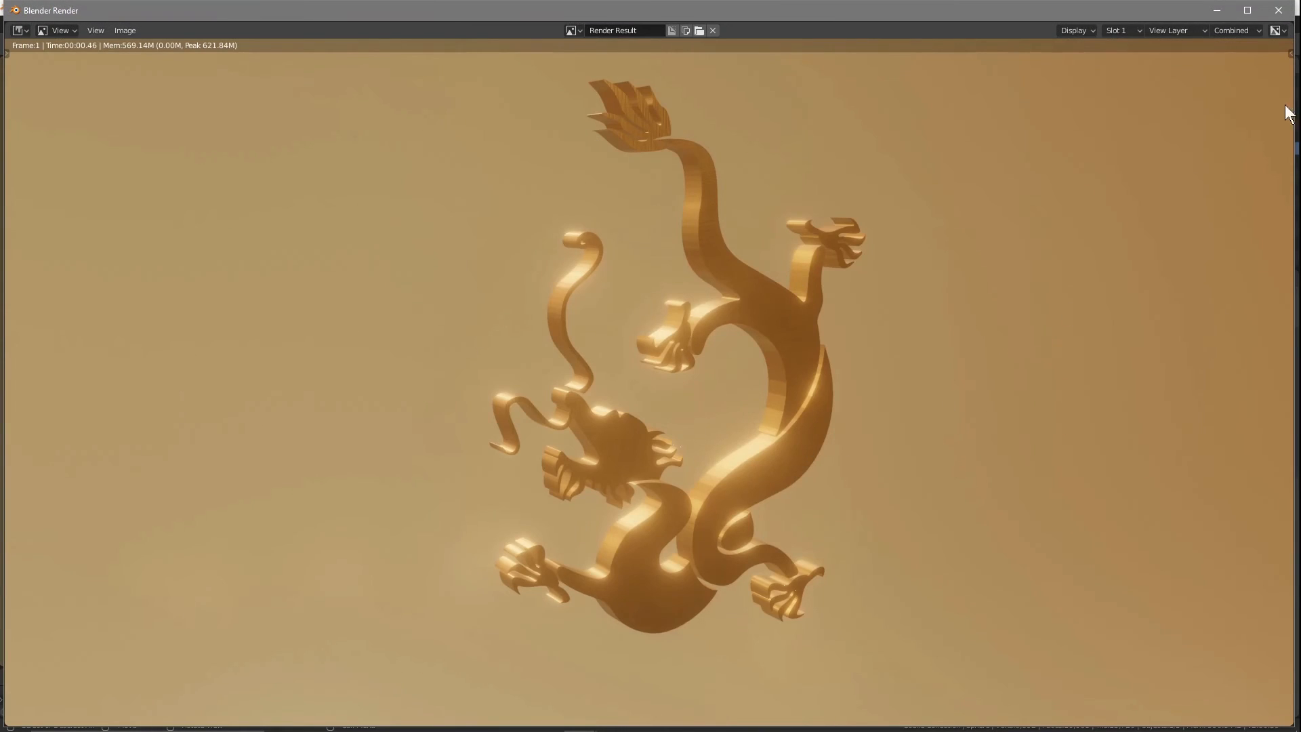
left_click(1278, 10)
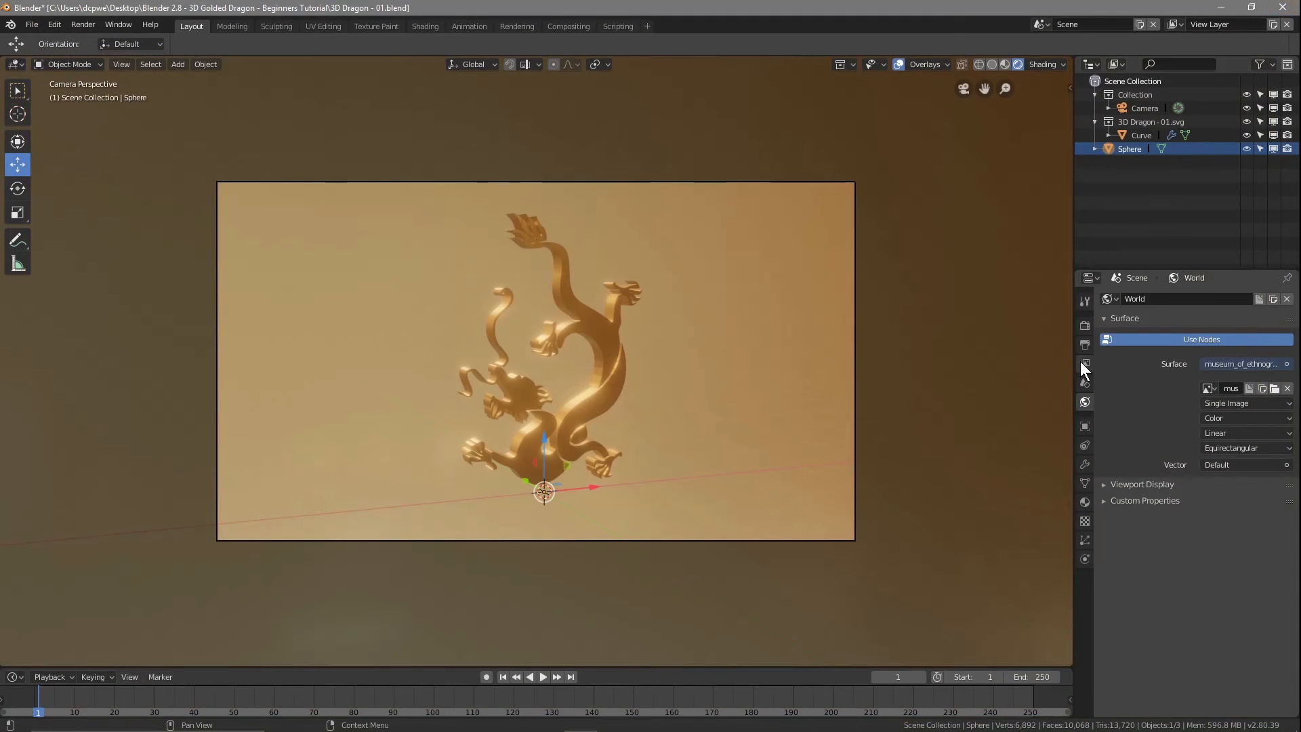
Adjust the Eevee Bloom settings to a Knee of 0.556 and a Radius of 3.839
left_click(1084, 325)
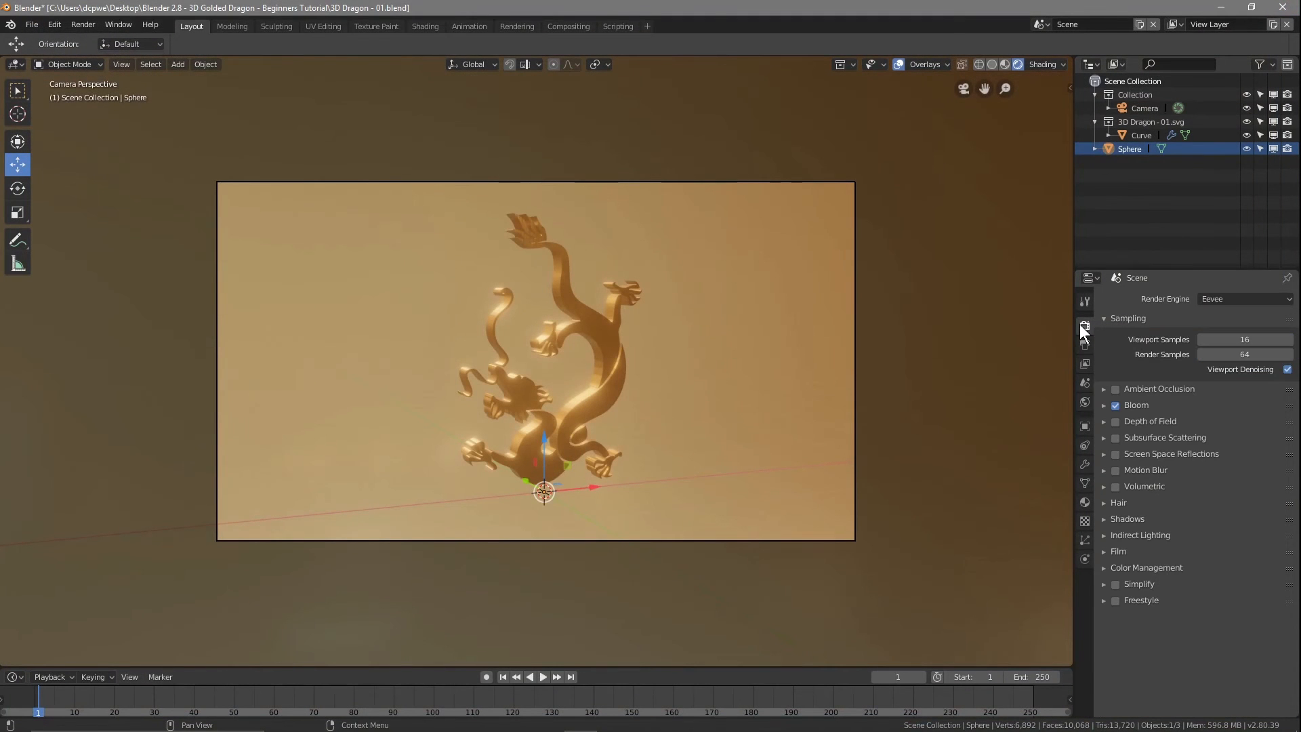
left_click(1103, 406)
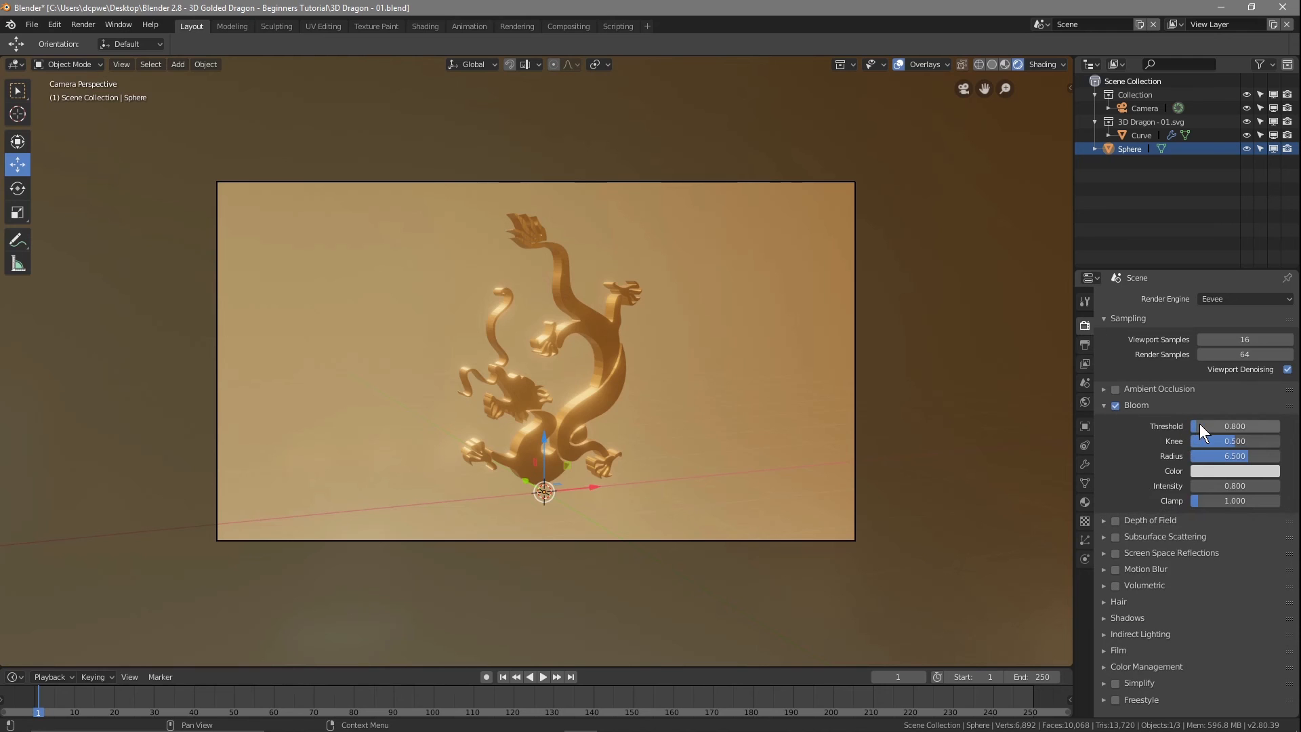
mouse_move(1234, 455)
left_mouse_down()
mouse_move(1253, 455)
mouse_move(1220, 455)
left_mouse_up()
left_click_drag(1234, 426, 1222, 456)
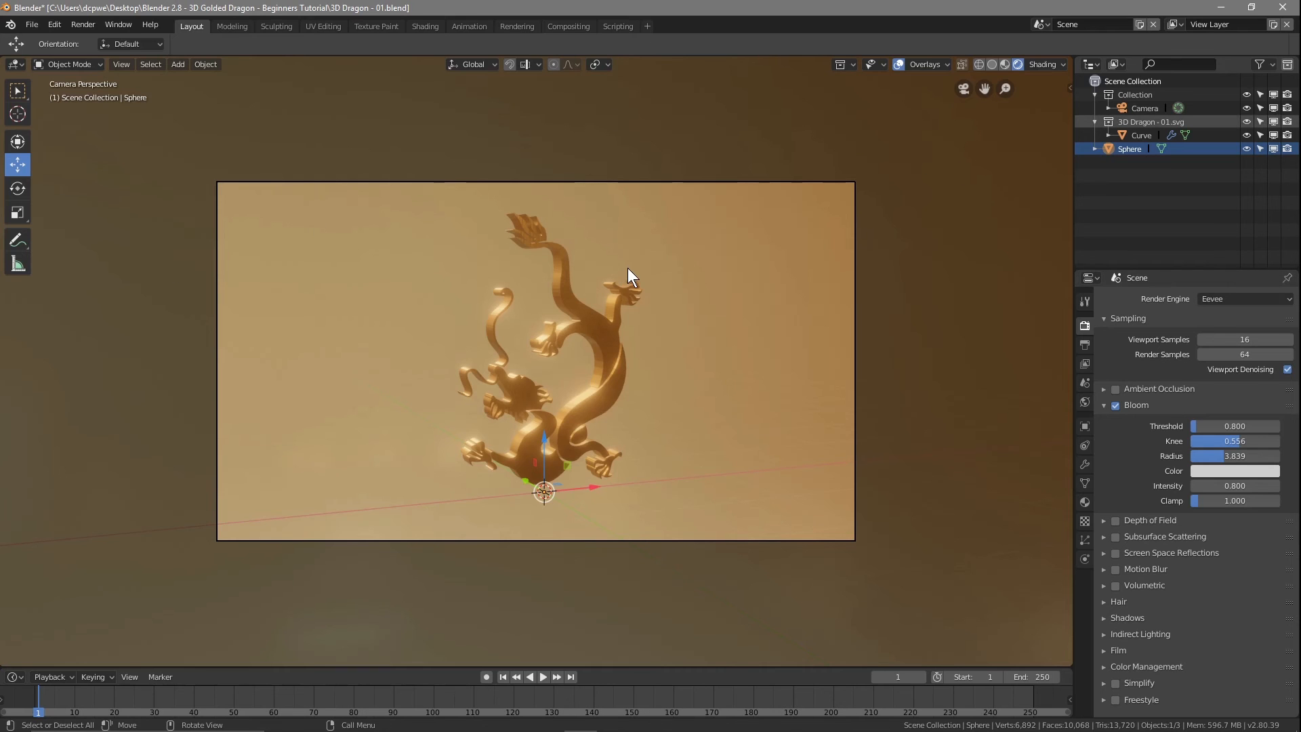
scroll(626, 268, "down", 2)
scroll(626, 268, "up", 2)
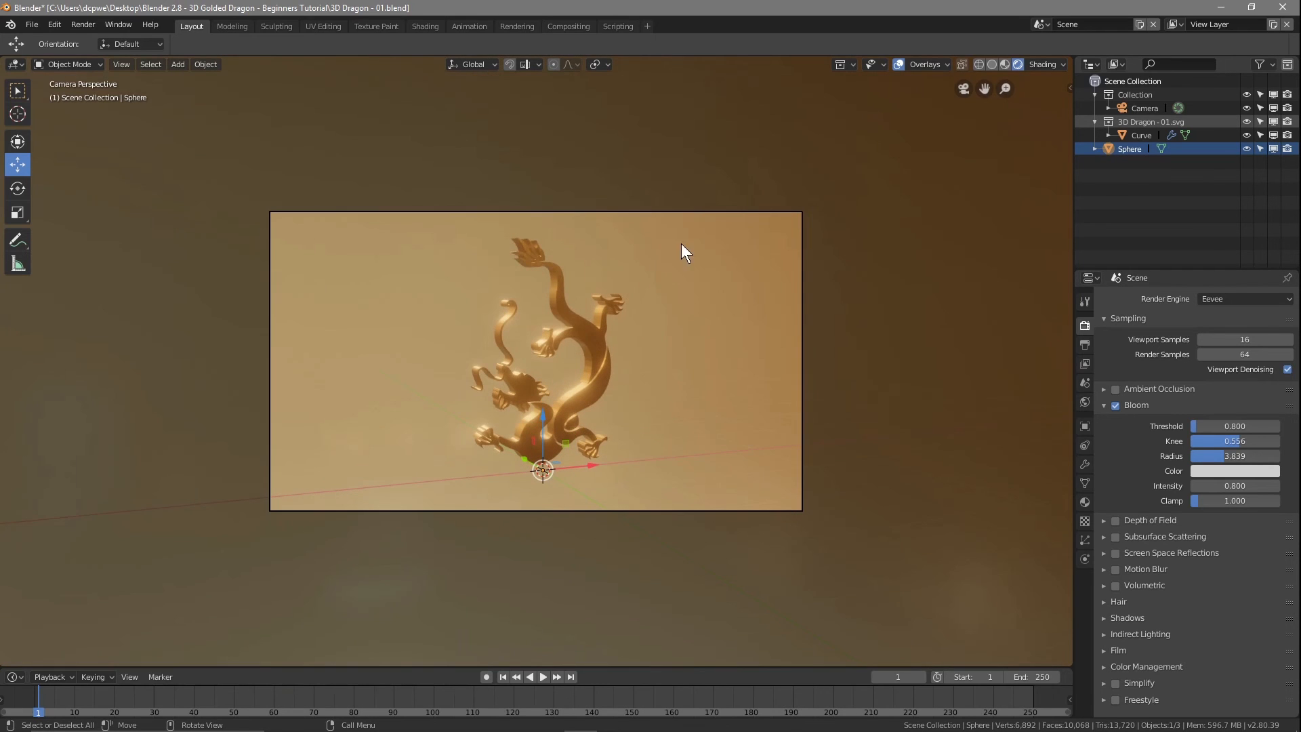
View the sphere from outside the camera, and give it a new material with a black base color
left_click(961, 87)
middle_click_drag(723, 397, 805, 275)
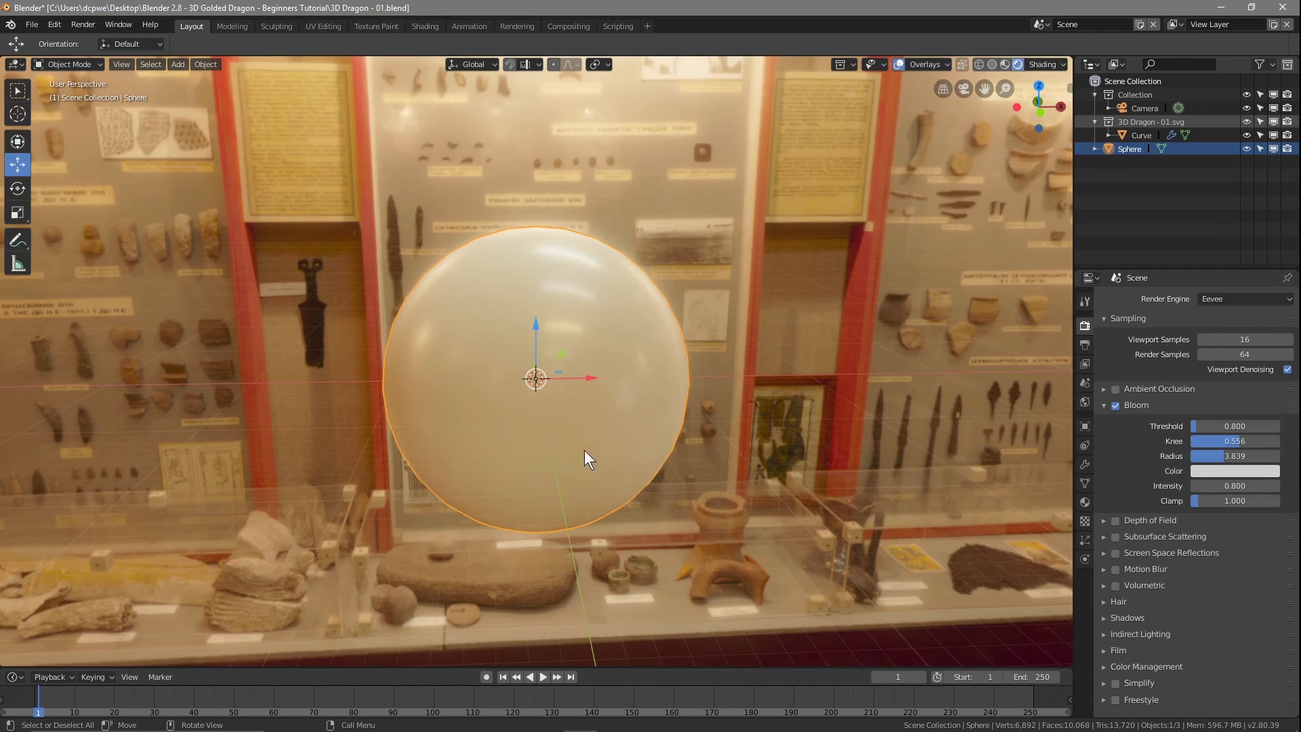
left_click(963, 89)
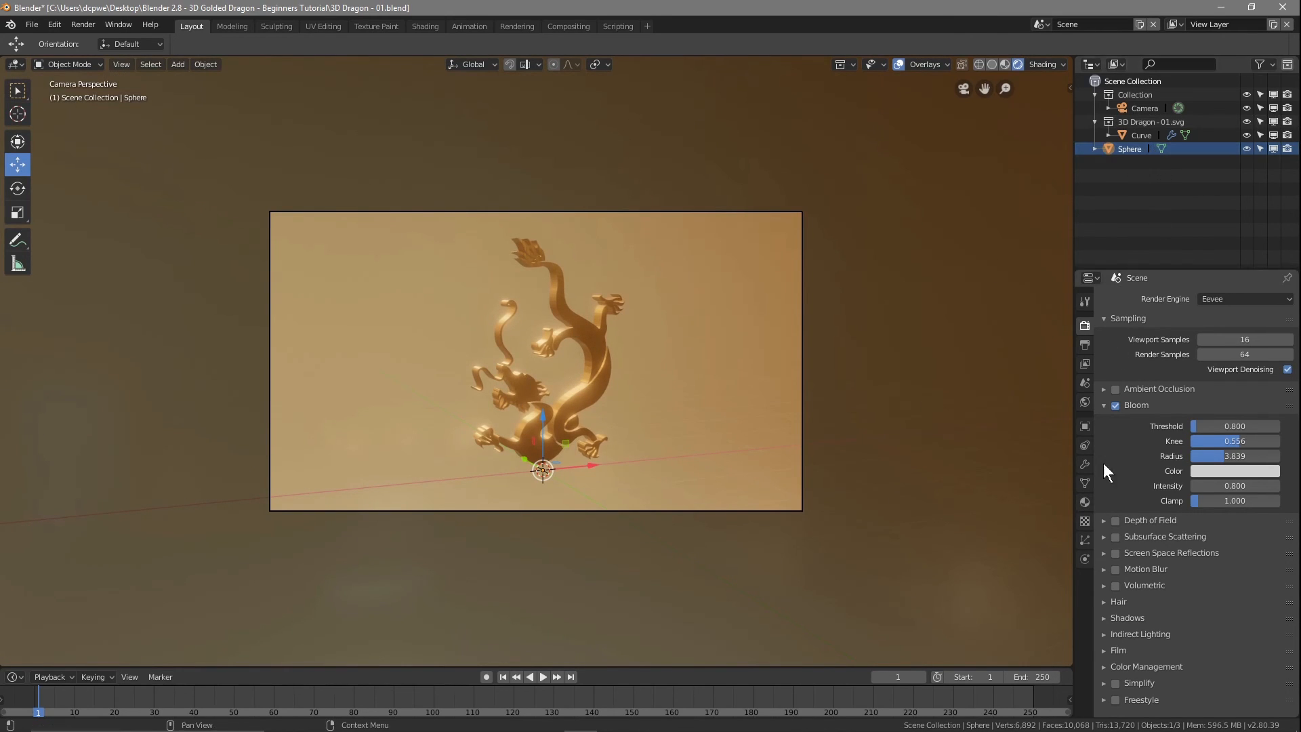
left_click(1084, 501)
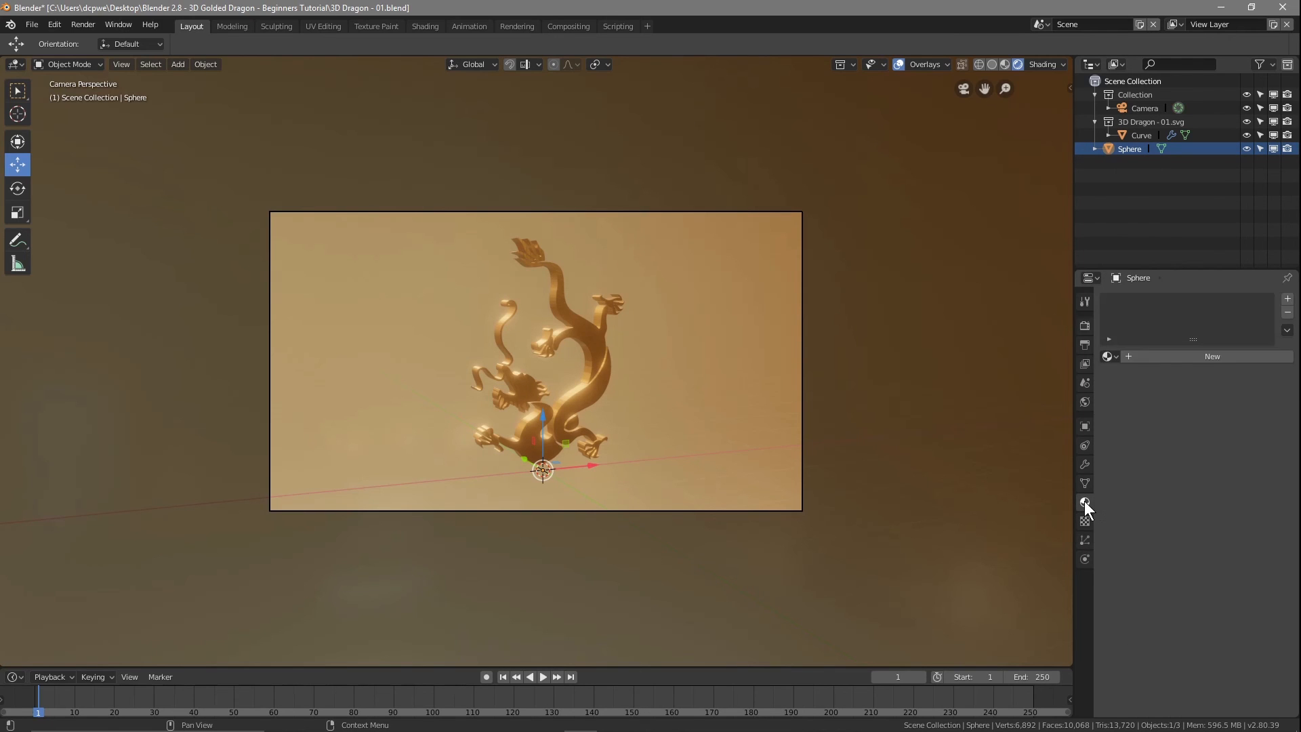
left_click(1188, 356)
left_click(1240, 494)
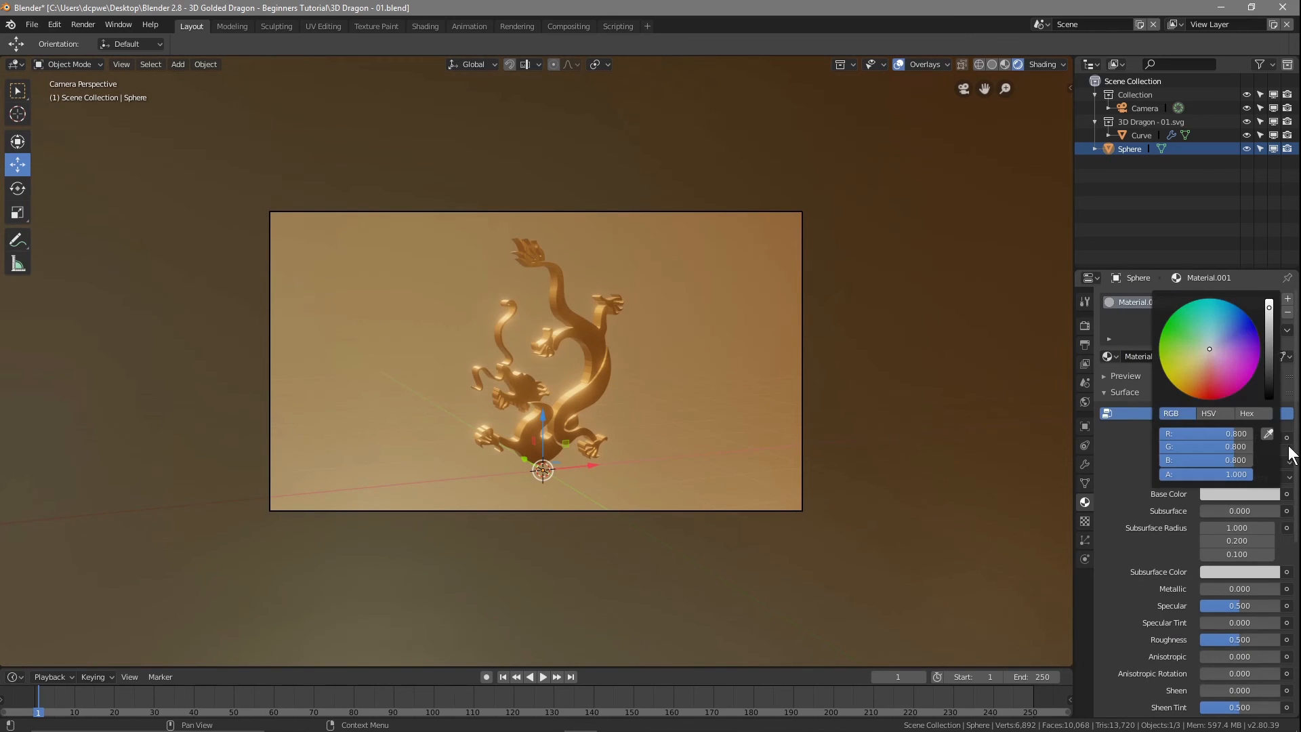
left_click_drag(1269, 309, 1269, 398)
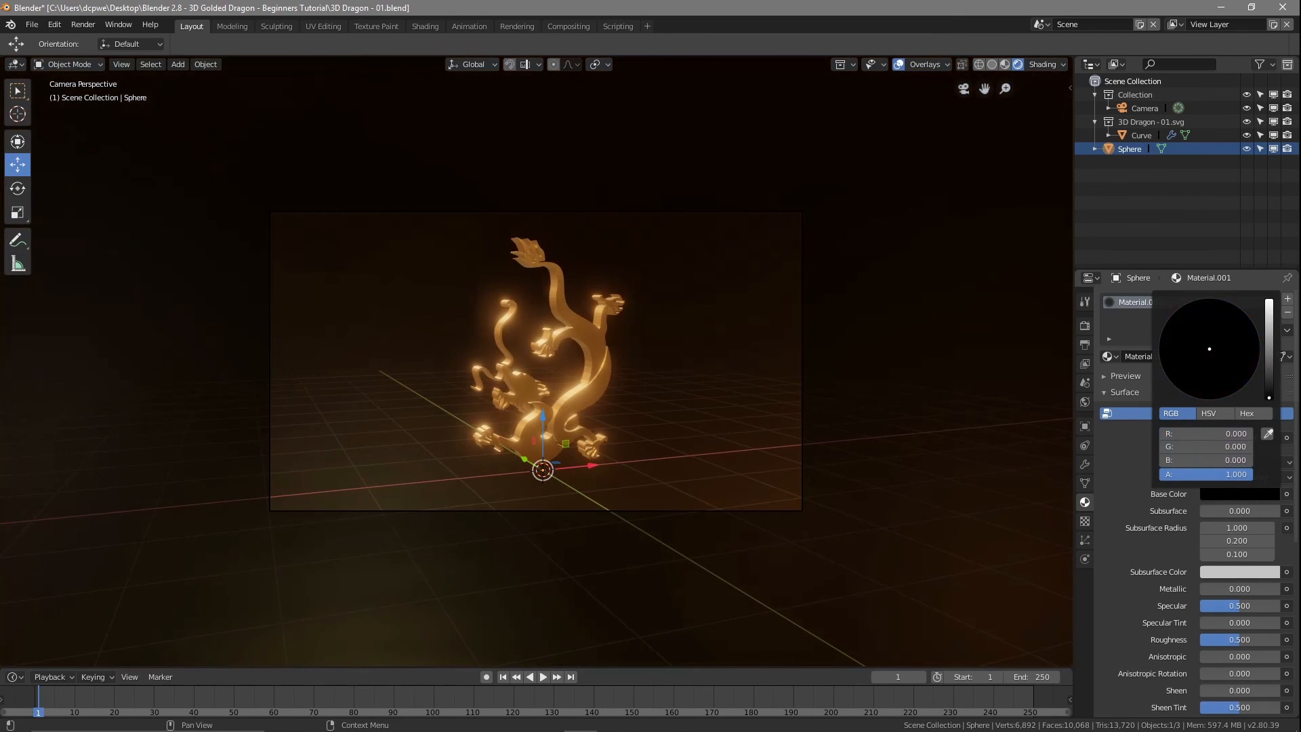
Set the Bloom radius to 4.161 and render a test image against the black sphere
left_click(1085, 325)
mouse_move(1222, 452)
left_mouse_down()
mouse_move(1253, 452)
mouse_move(1225, 454)
left_mouse_up()
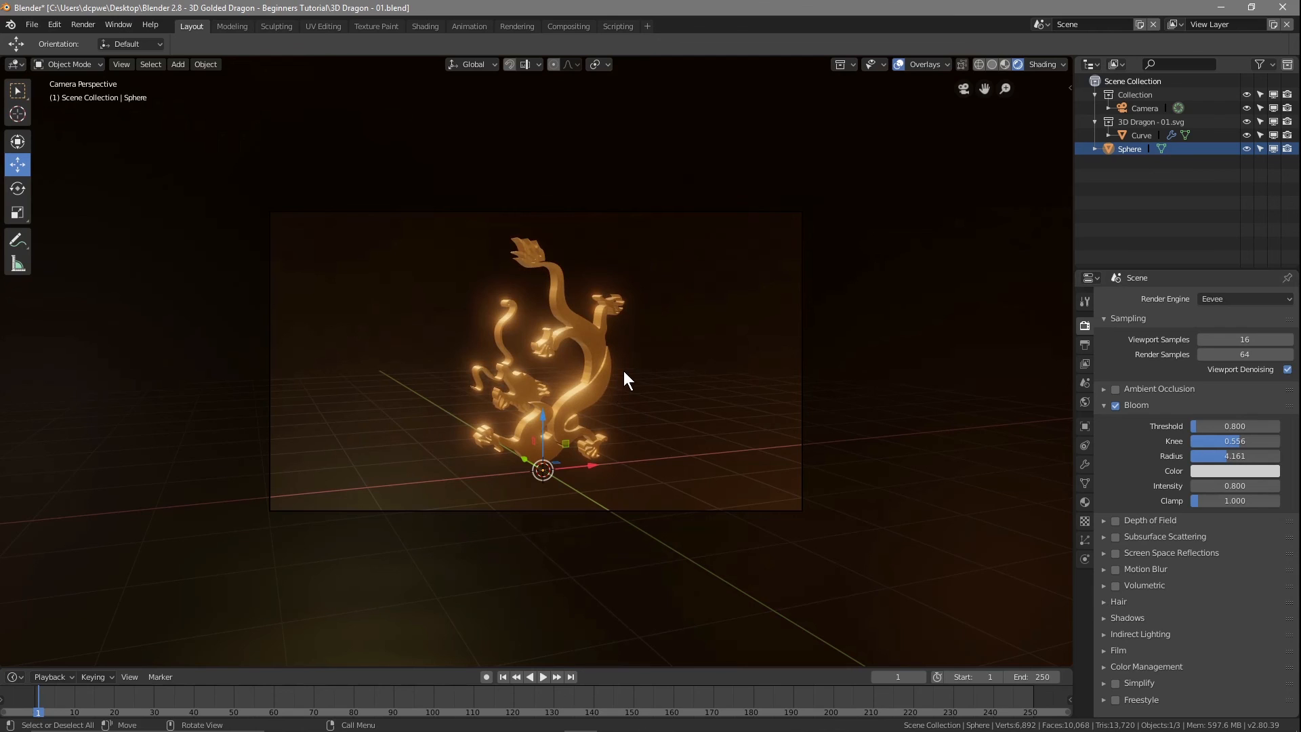
key("F12")
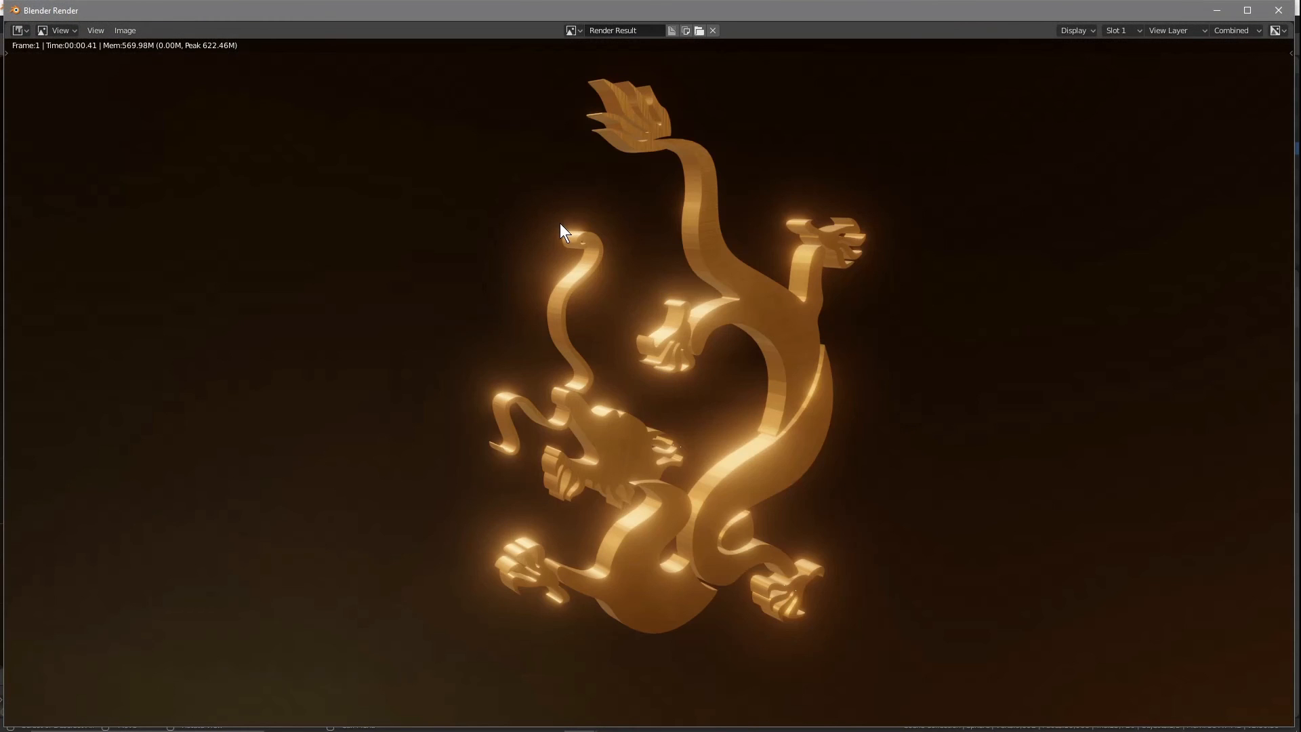
left_click(1278, 10)
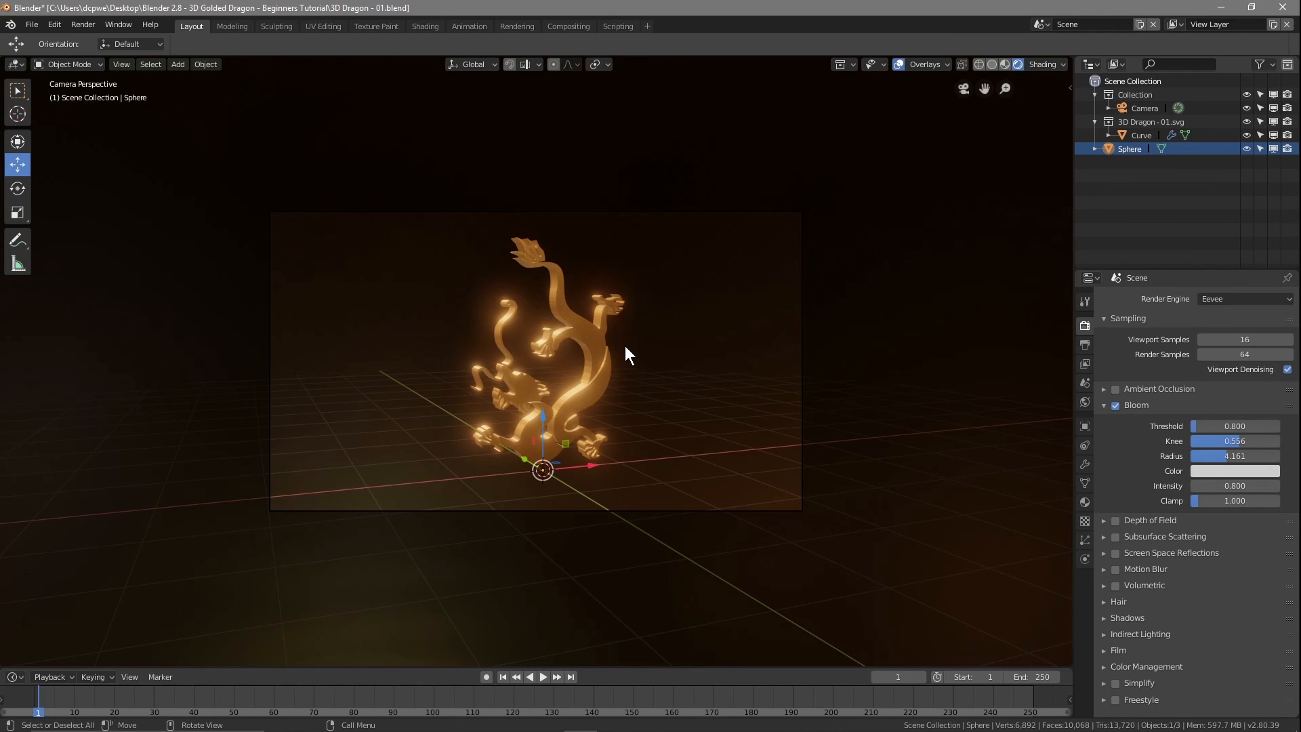
Try the sphere's material with Metallic at 1.000 and a different roughness, and reset Metallic to 0.000
middle_click_drag(534, 385, 1000, 370)
key("KP_0")
left_click(1084, 502)
left_click_drag(1225, 591, 1278, 591)
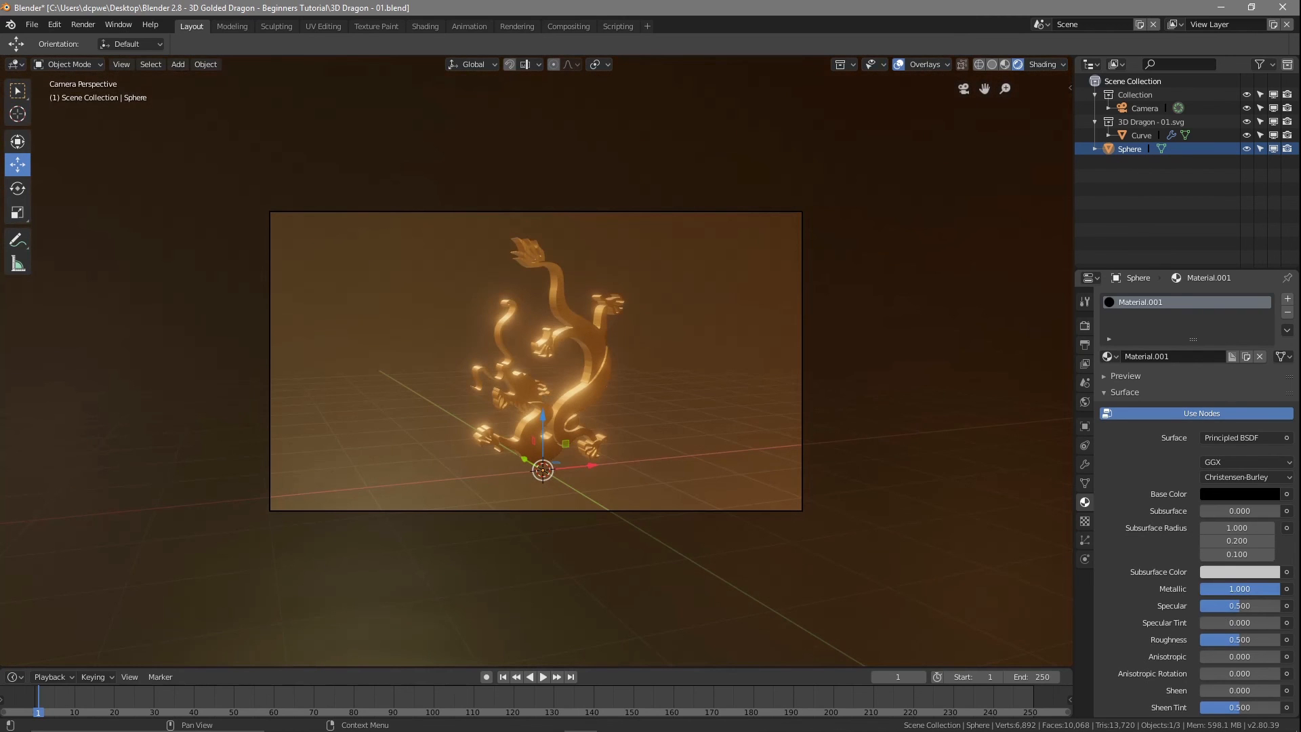
mouse_move(1248, 639)
left_mouse_down()
mouse_move(1203, 640)
mouse_move(1270, 640)
mouse_move(1224, 639)
left_mouse_up()
left_click_drag(1269, 589, 1205, 588)
Set the sphere material's Roughness to 0.245 and render a test image, shown in a maximized window
left_click_drag(1215, 642, 1201, 640)
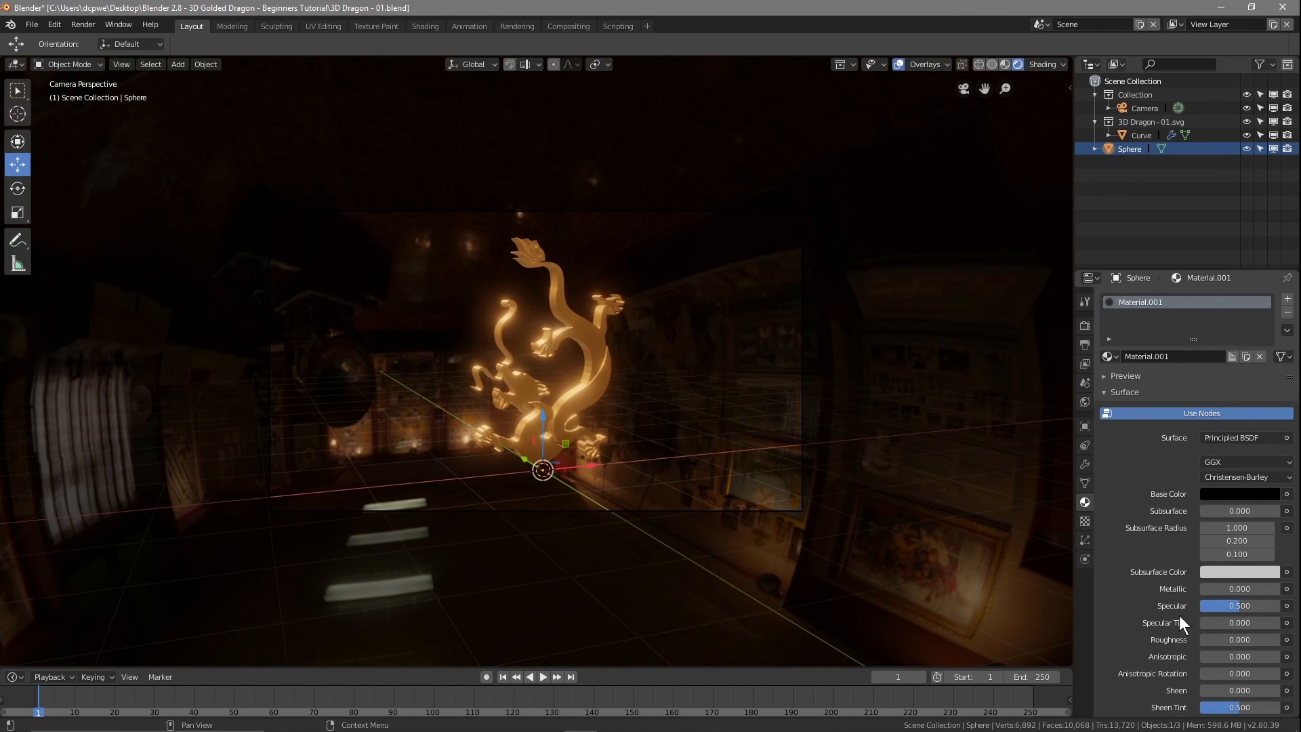
left_click_drag(1201, 639, 1219, 639)
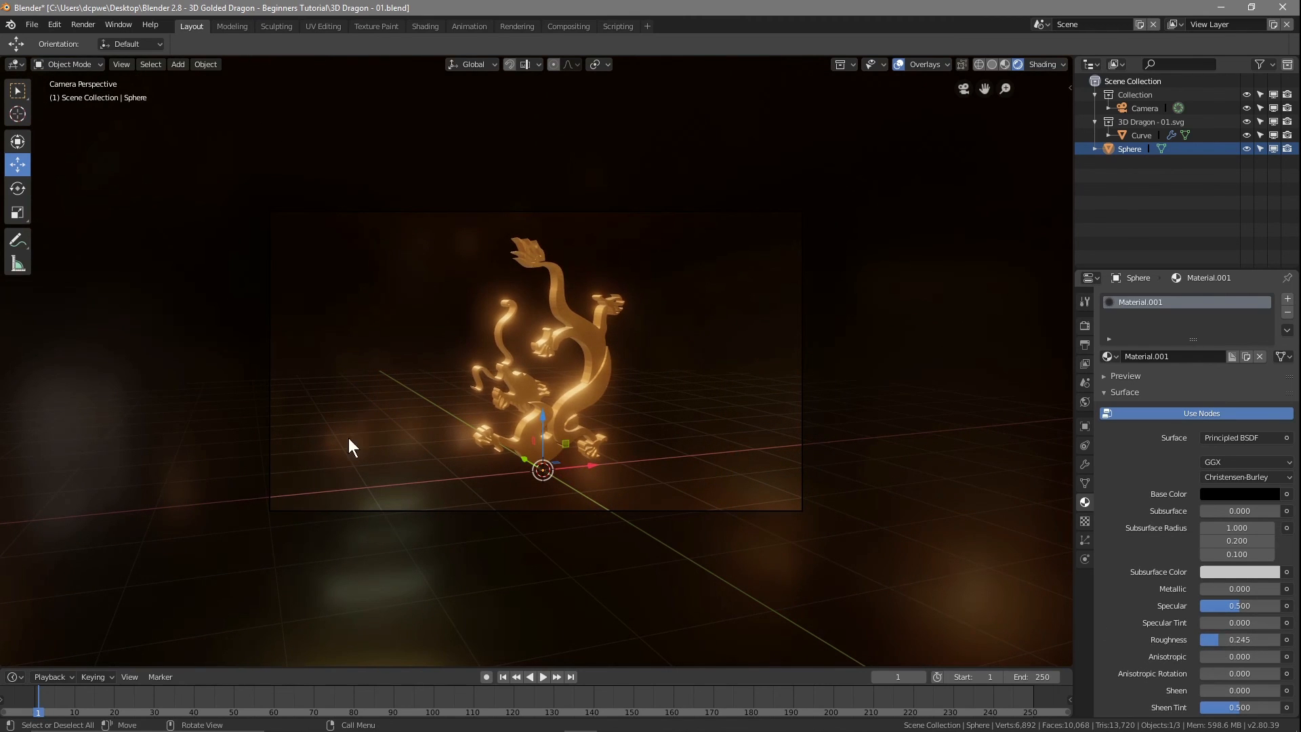
key("F12")
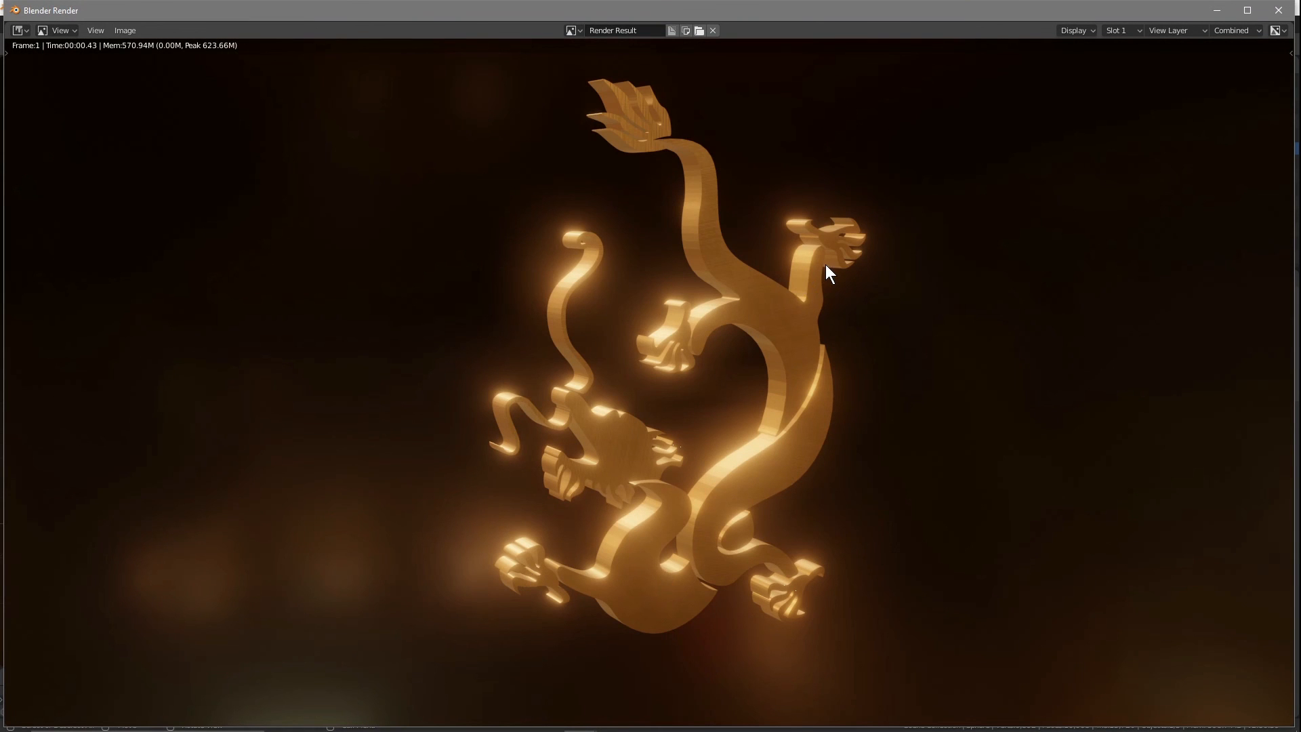
left_click(1247, 10)
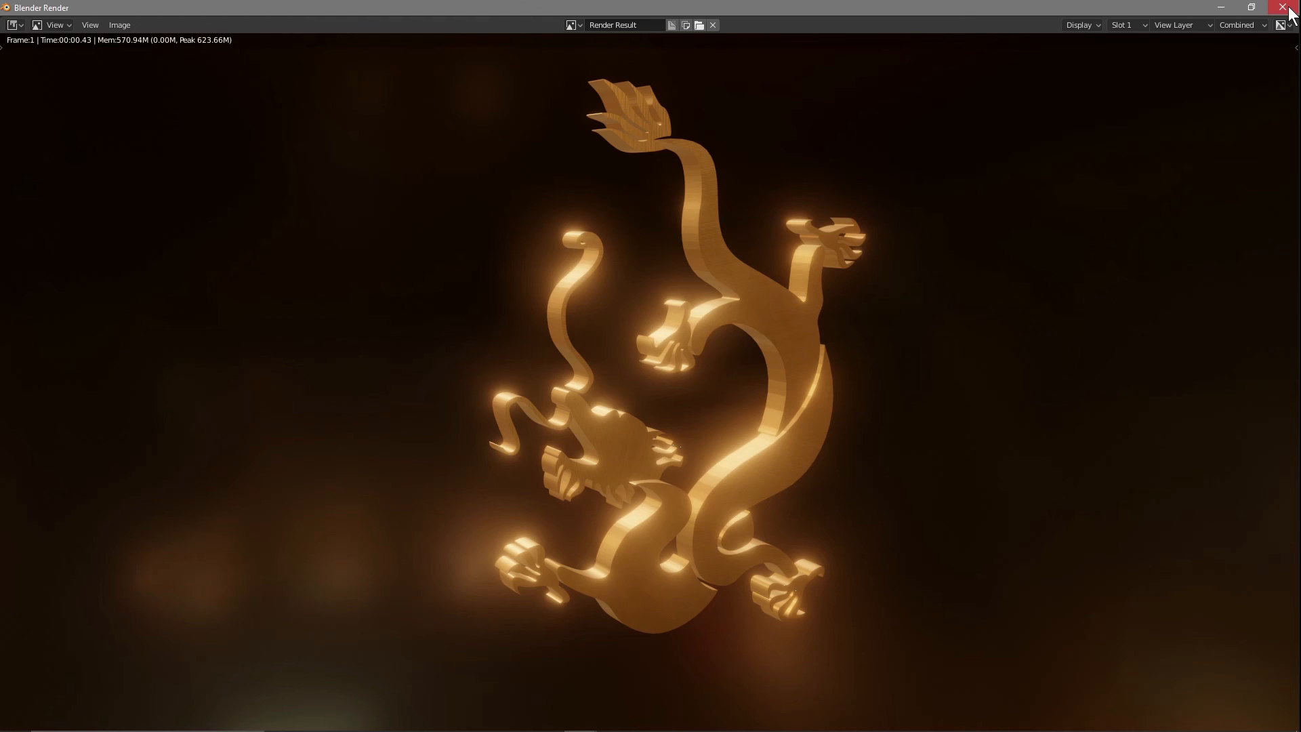
Render the dragon scene again through the camera, close the render result, and save the blend file
left_click(1288, 8)
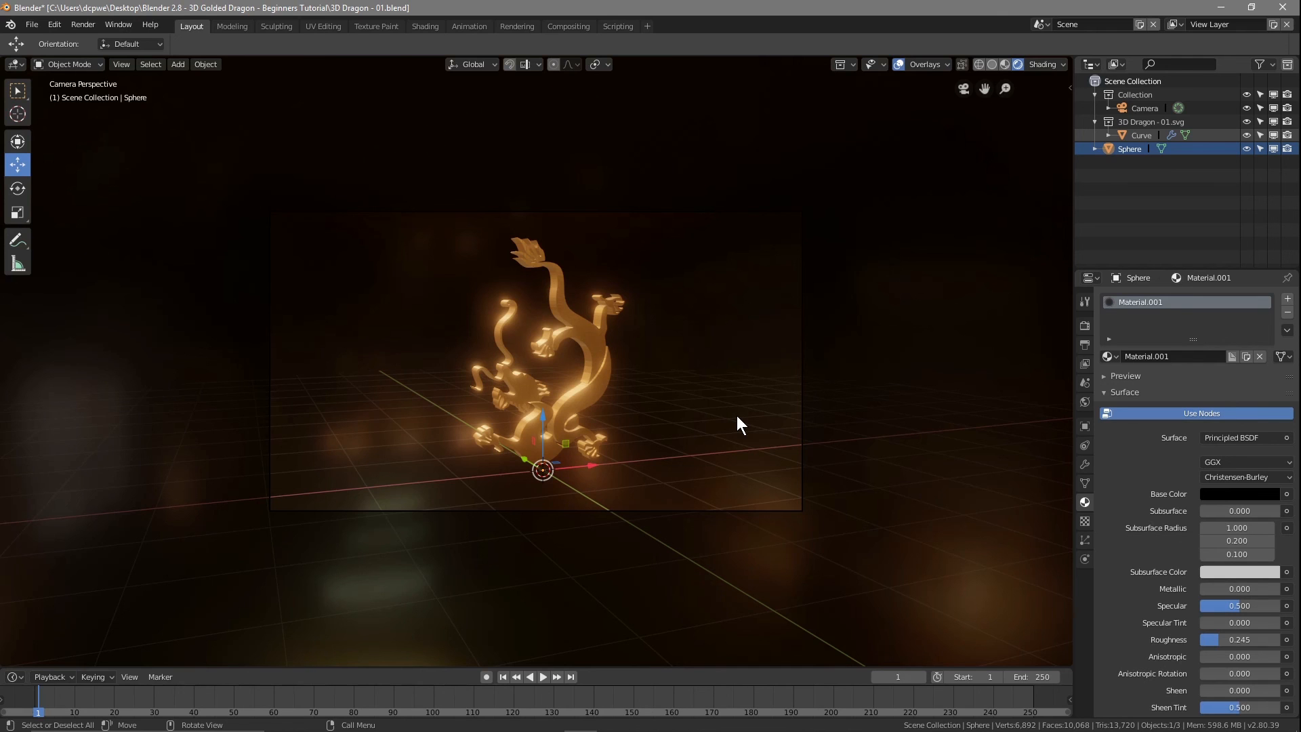
key("F12")
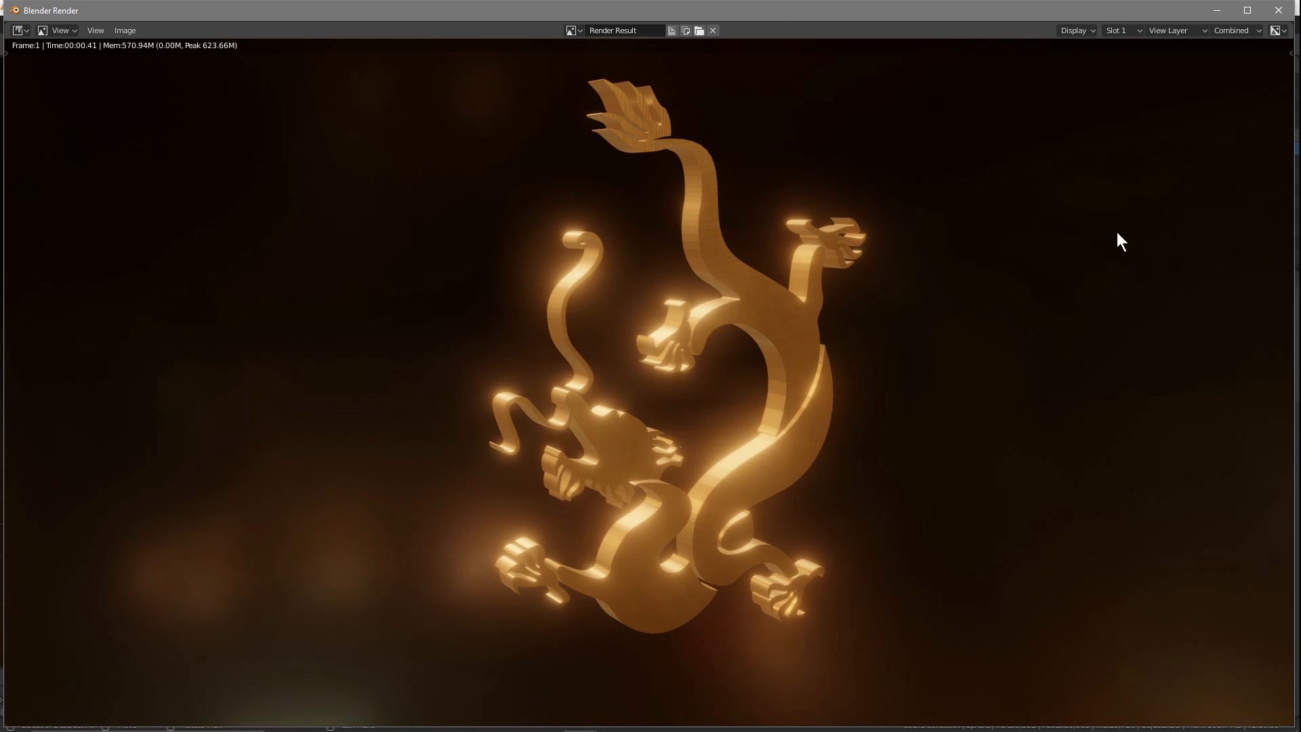
left_click(1278, 10)
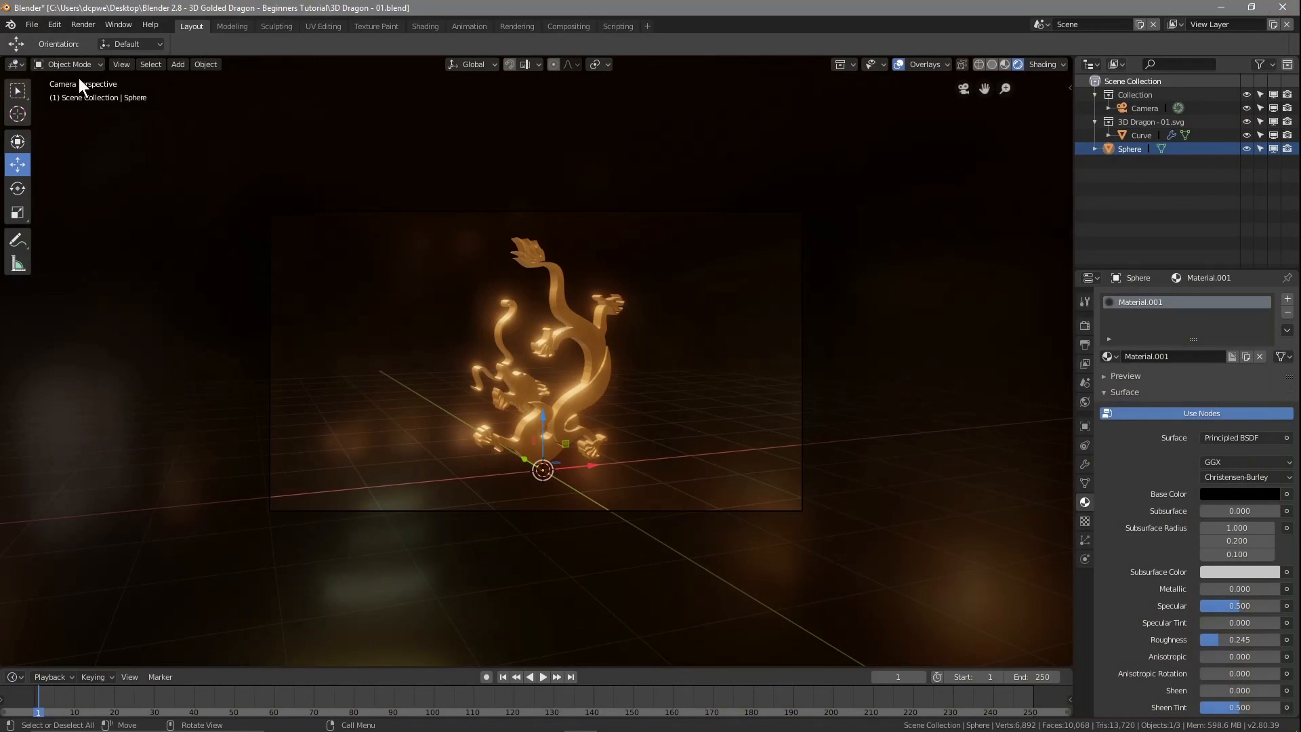
left_click(31, 25)
left_click(64, 127)
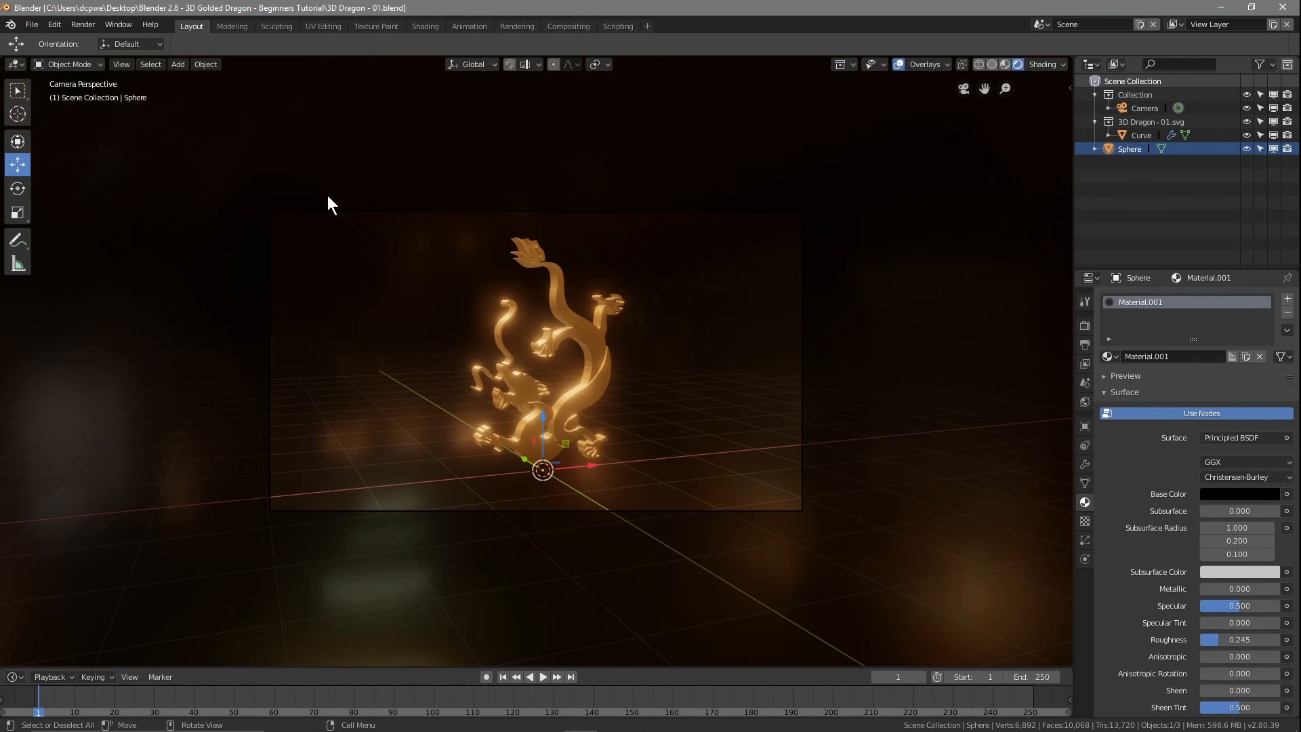
Render the final image of the golden dragon, inspect it in a maximized window, and close it
key("F12")
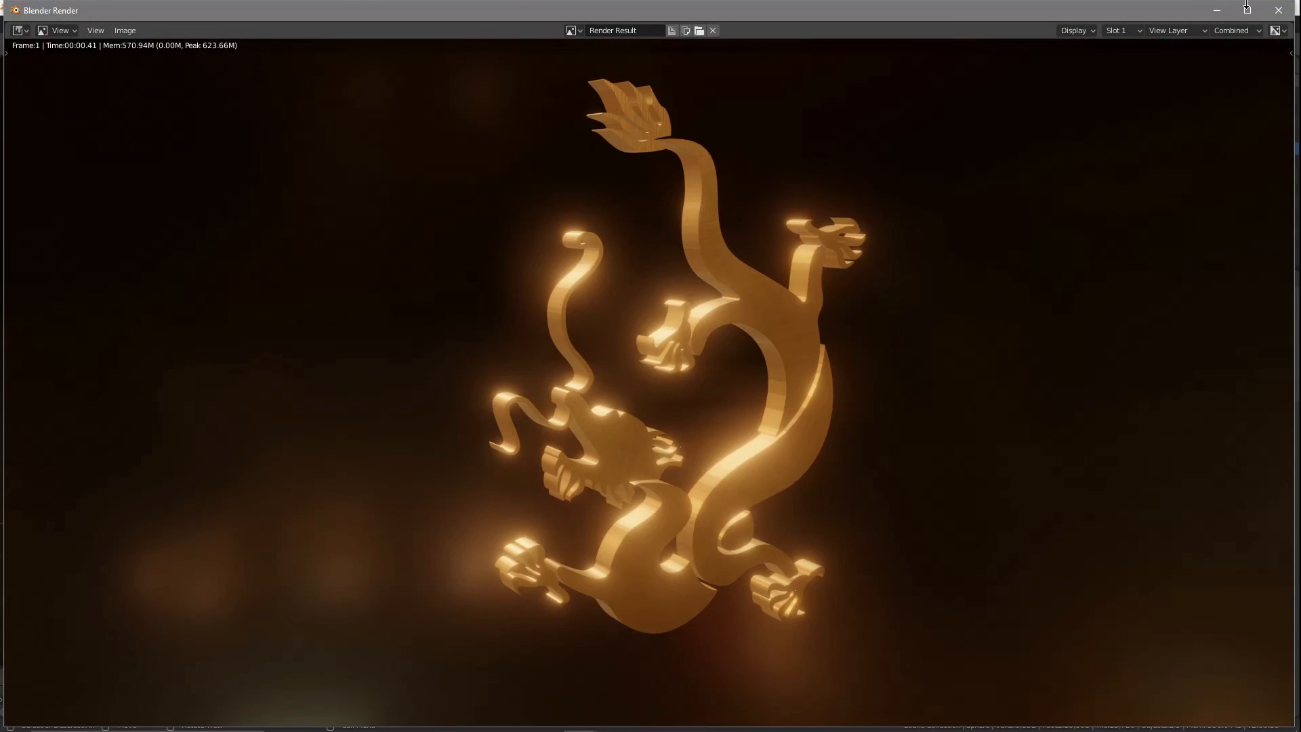
left_click(1247, 8)
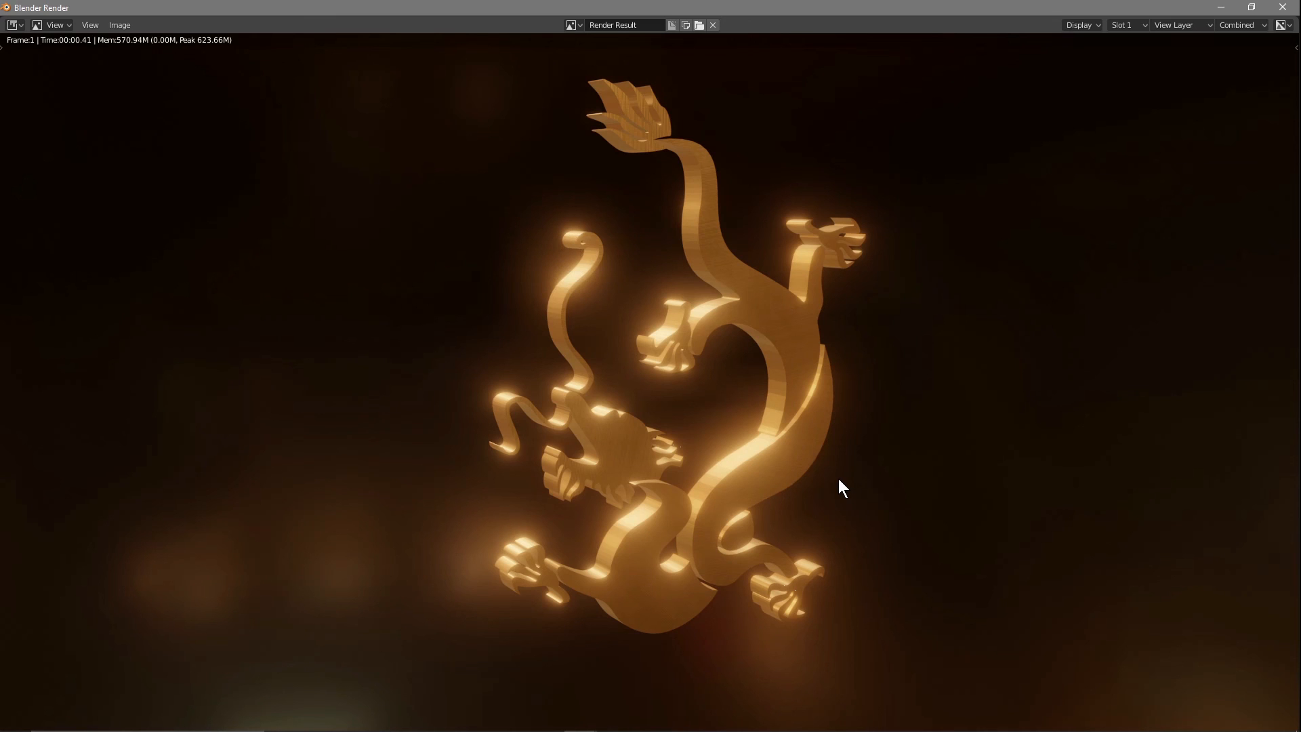
left_click(1283, 6)
Close Blender and the open tutorial project folder to return to the desktop
left_click(1282, 7)
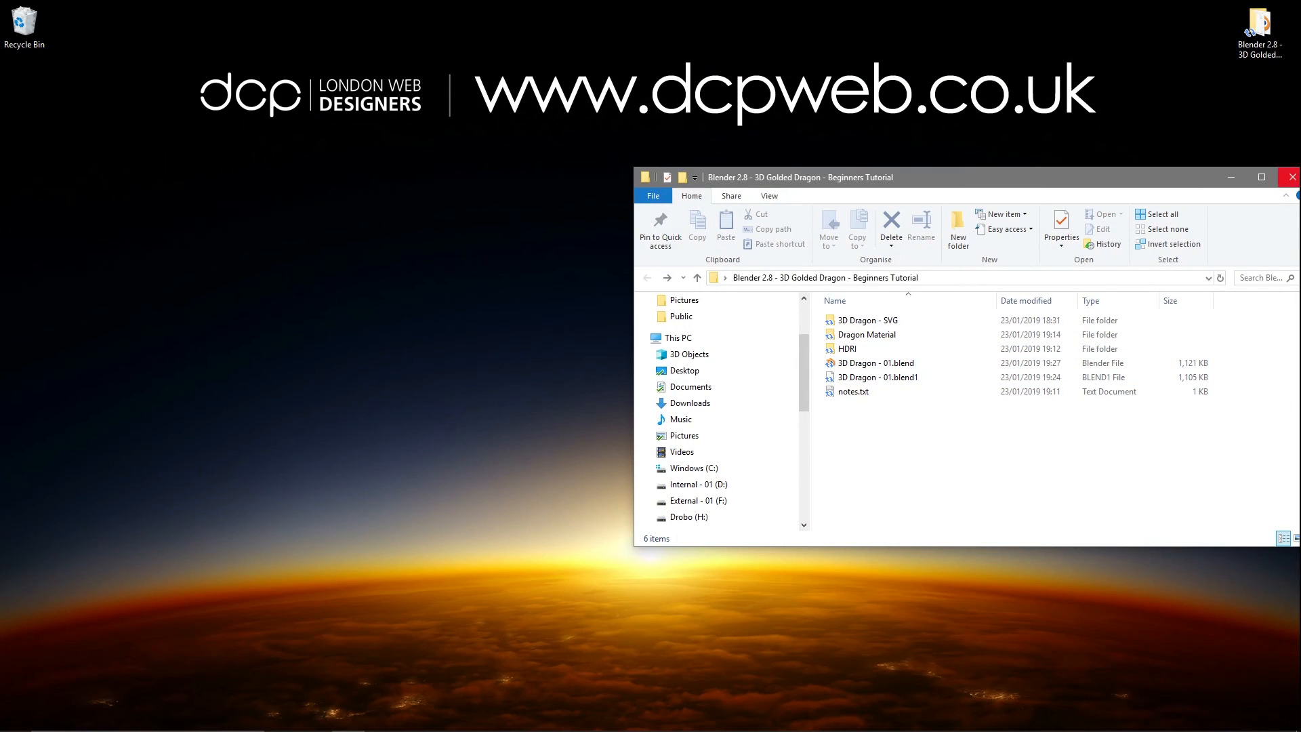
left_click(1292, 177)
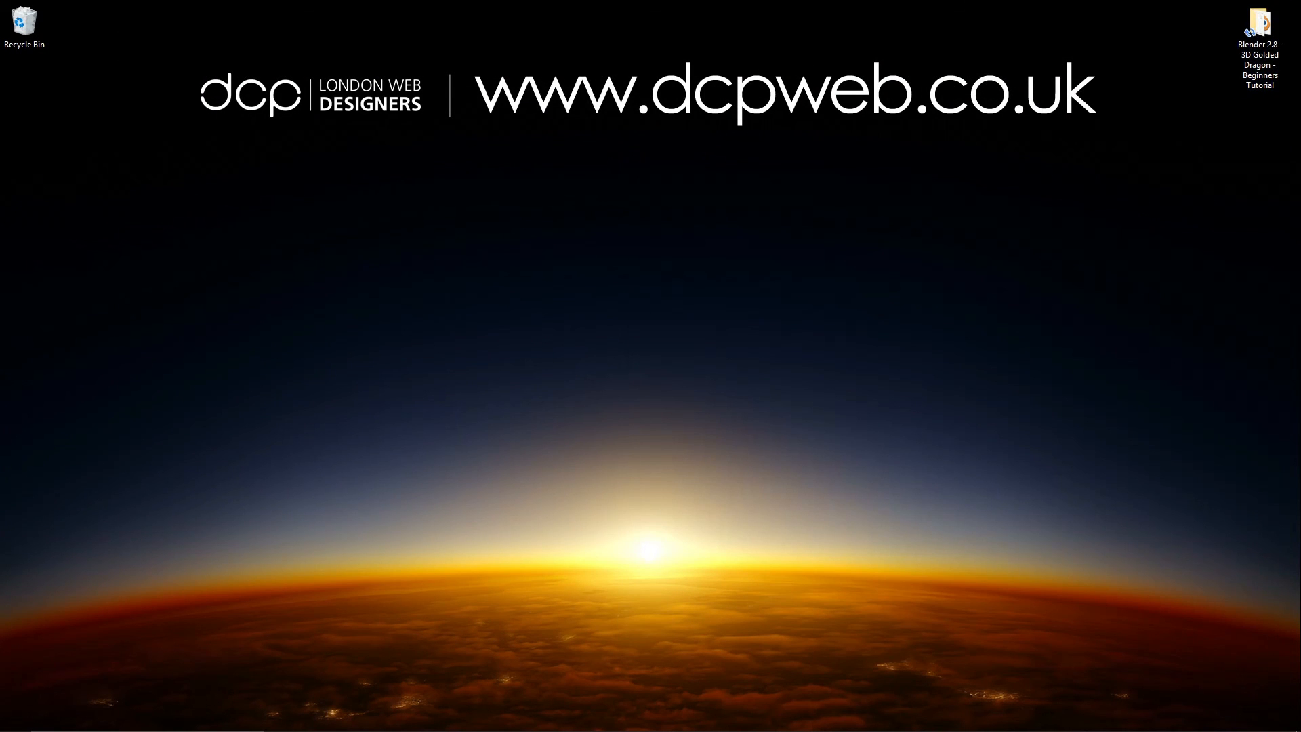